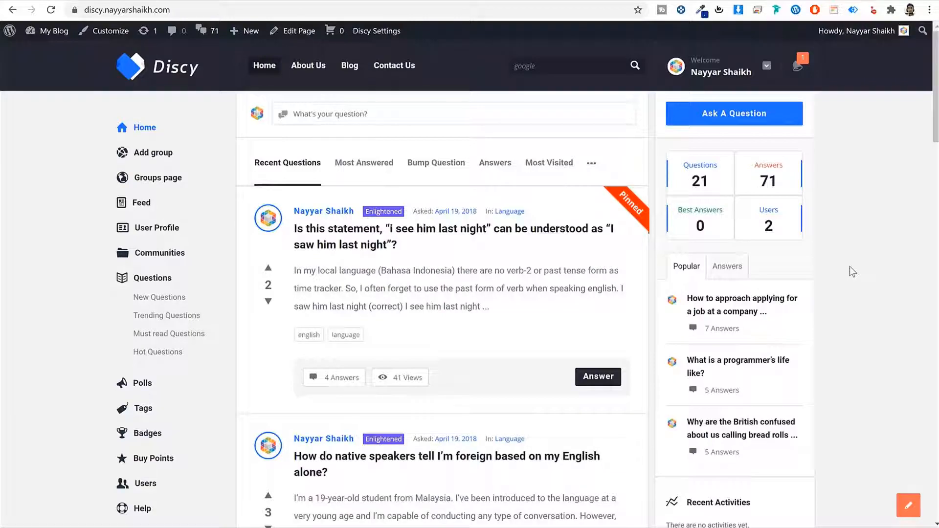
Step: Scroll the Discy home page and return to its top
{"action": "scroll", "coordinate": [872, 271], "scroll_direction": "down", "scroll_amount": 15}
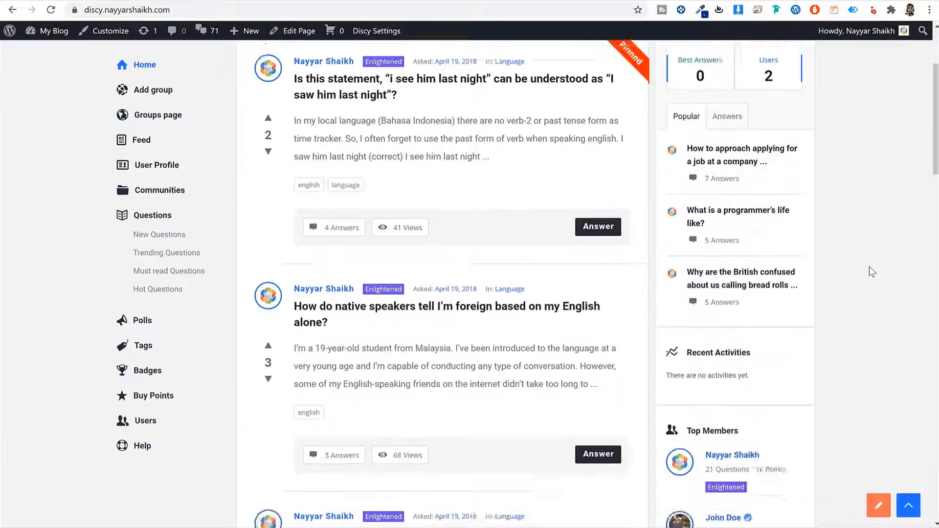
{"action": "scroll", "coordinate": [864, 270], "scroll_direction": "down", "scroll_amount": 4}
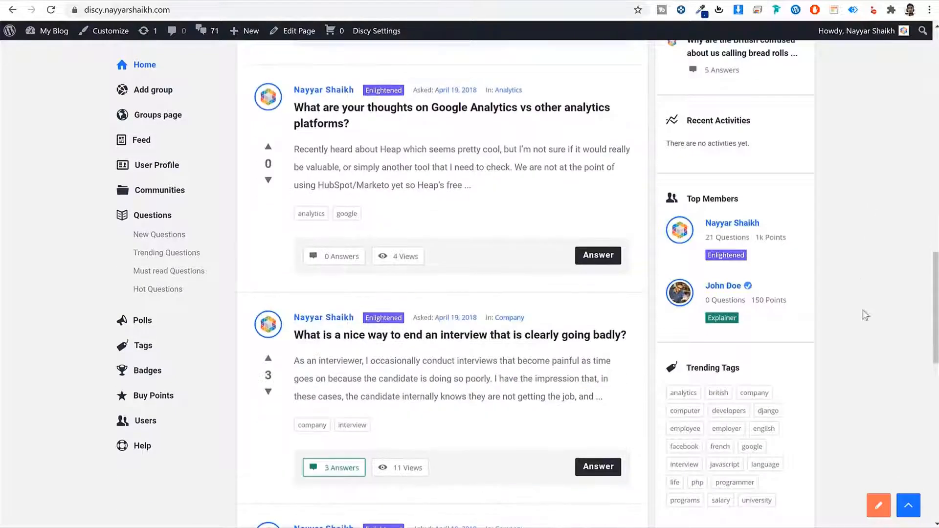
{"action": "left_click", "coordinate": [907, 512]}
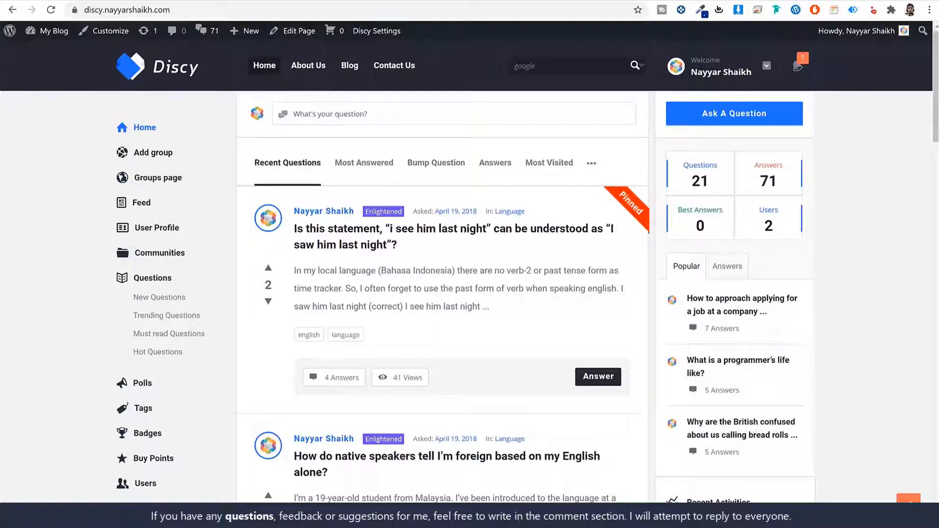
Step: Show the header search suggestions for 'google', then dismiss them
{"action": "left_click", "coordinate": [574, 63]}
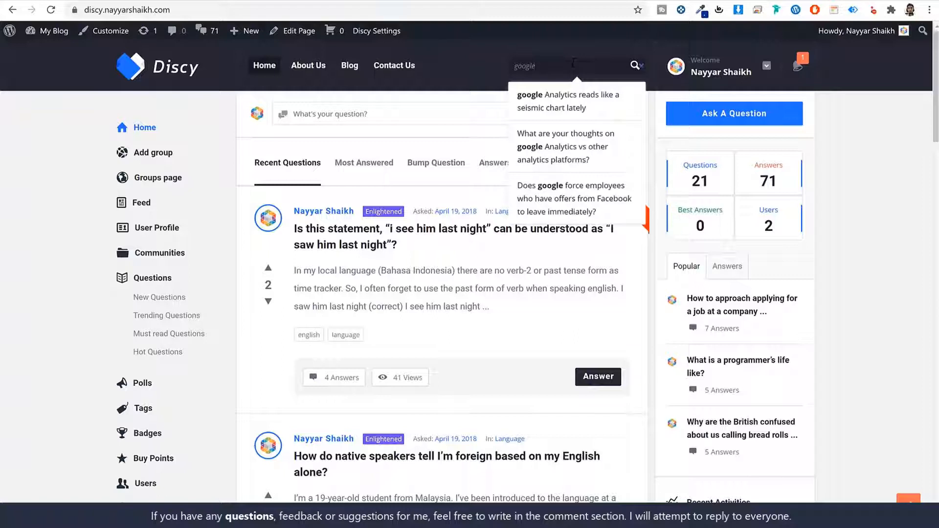
{"action": "left_click_drag", "start_coordinate": [574, 64], "coordinate": [466, 60]}
{"action": "left_click", "coordinate": [538, 65]}
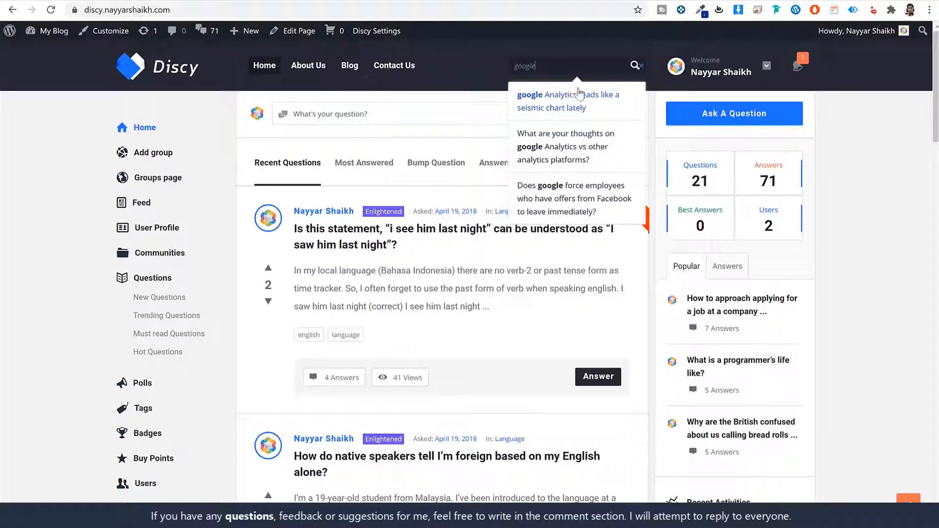
{"action": "left_click", "coordinate": [919, 187]}
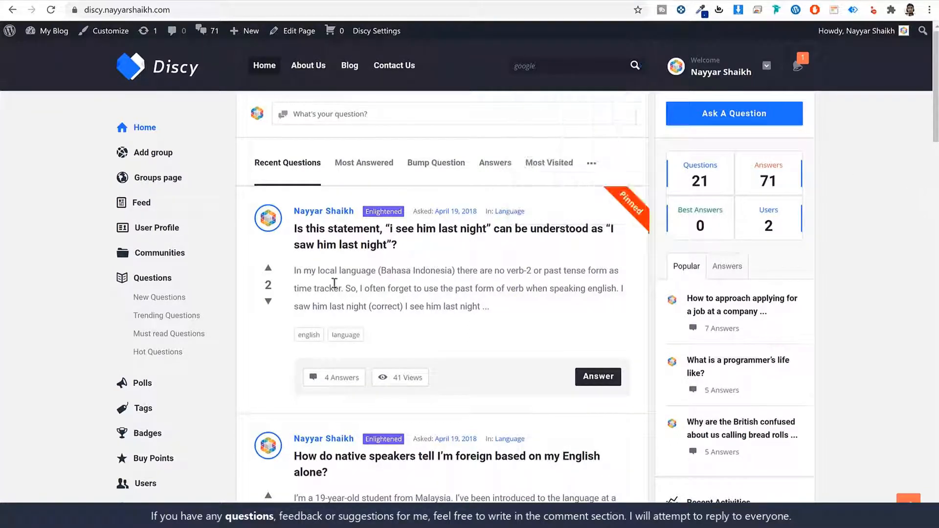
Step: Open the Welcome user-name dropdown menu in the header
{"action": "scroll", "coordinate": [342, 433], "scroll_direction": "down", "scroll_amount": 3}
{"action": "scroll", "coordinate": [347, 431], "scroll_direction": "up", "scroll_amount": 3}
{"action": "left_click", "coordinate": [710, 68]}
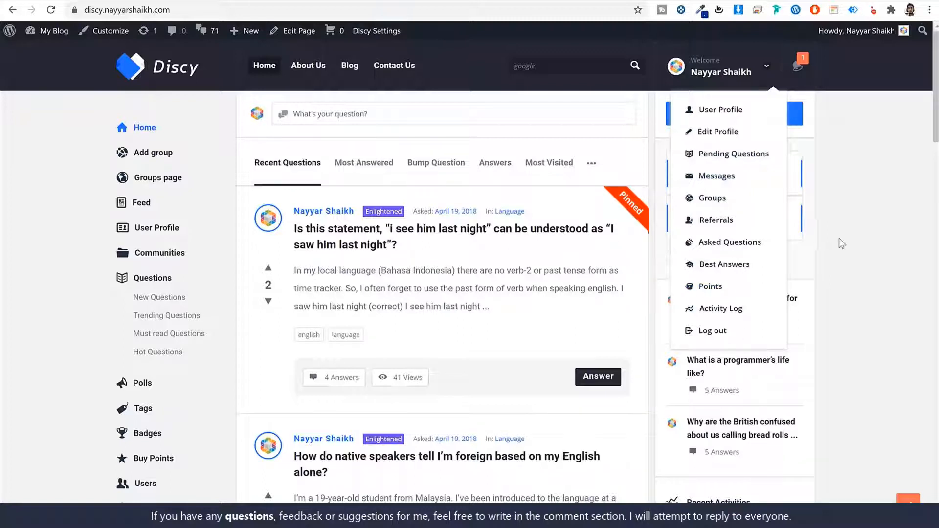
Step: Close the account menu and view the new points notification to clear its count
{"action": "left_click", "coordinate": [850, 231]}
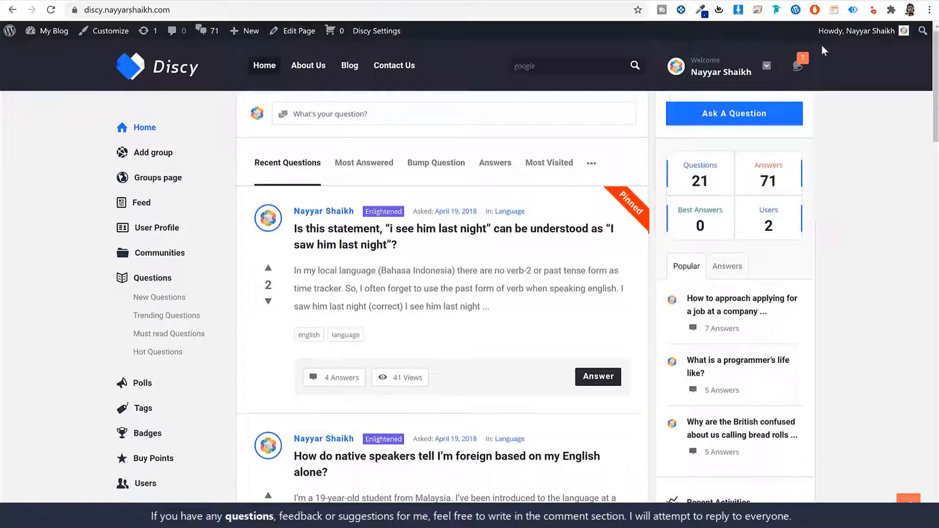
{"action": "left_click", "coordinate": [797, 68]}
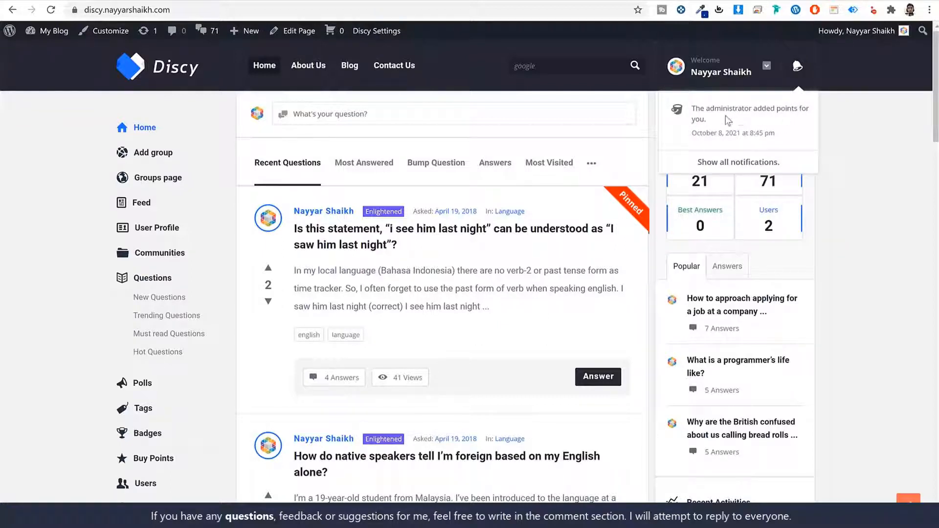
{"action": "left_click", "coordinate": [802, 68]}
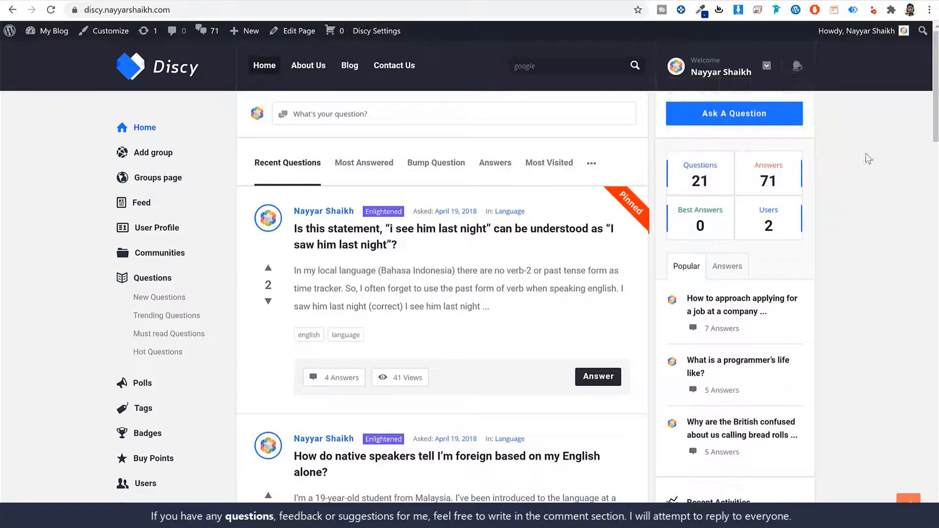
Step: Scroll up and down the home page to review it
{"action": "scroll", "coordinate": [617, 270], "scroll_direction": "down", "scroll_amount": 3}
{"action": "scroll", "coordinate": [617, 270], "scroll_direction": "up", "scroll_amount": 3}
{"action": "scroll", "coordinate": [860, 330], "scroll_direction": "down", "scroll_amount": 10}
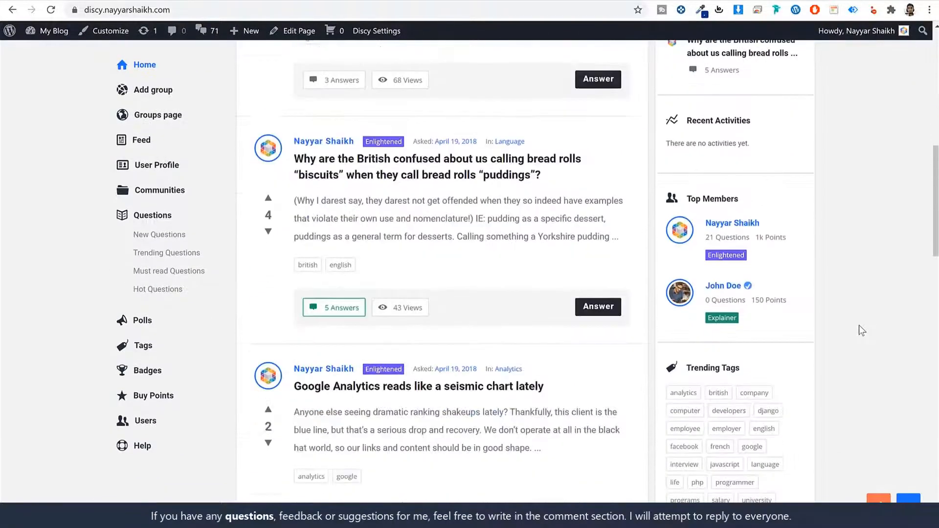
{"action": "scroll", "coordinate": [861, 330], "scroll_direction": "up", "scroll_amount": 3}
{"action": "scroll", "coordinate": [862, 330], "scroll_direction": "up", "scroll_amount": 3}
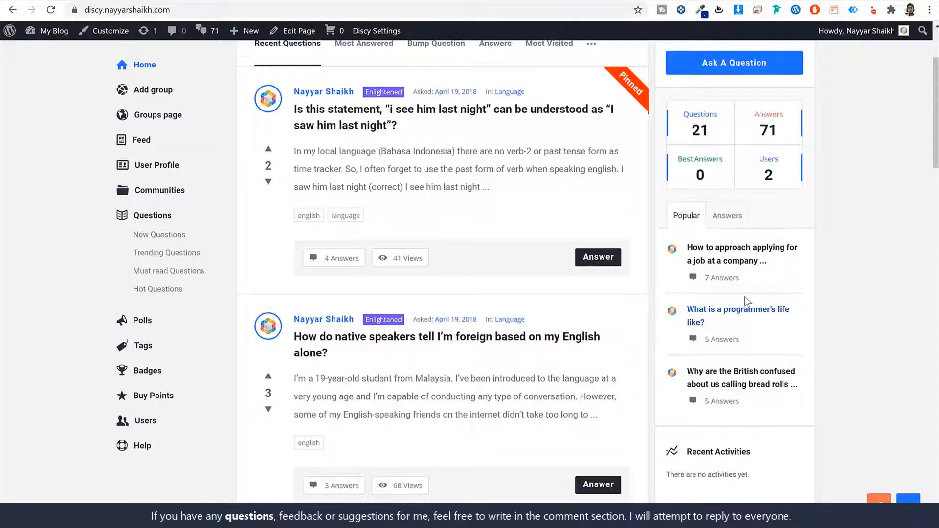
{"action": "scroll", "coordinate": [745, 303], "scroll_direction": "down", "scroll_amount": 5}
{"action": "scroll", "coordinate": [743, 273], "scroll_direction": "down", "scroll_amount": 2}
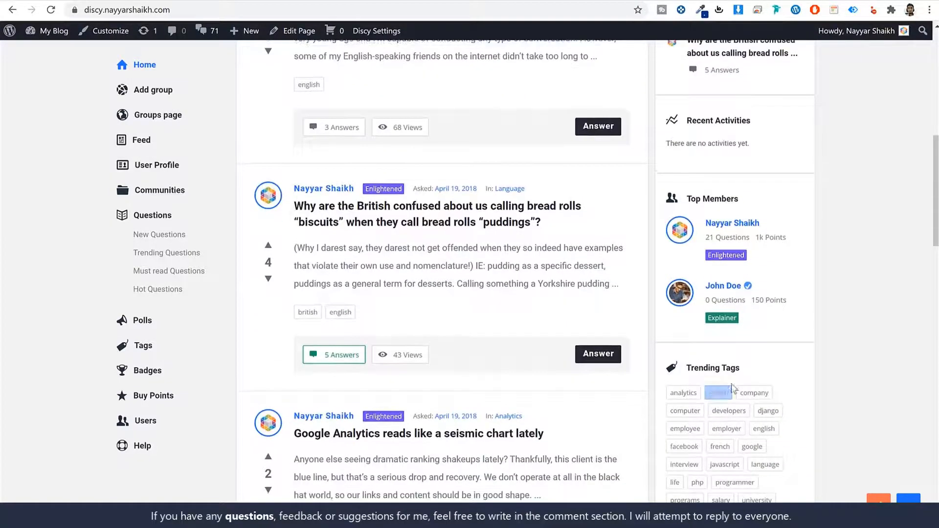
{"action": "scroll", "coordinate": [771, 398], "scroll_direction": "up", "scroll_amount": 7}
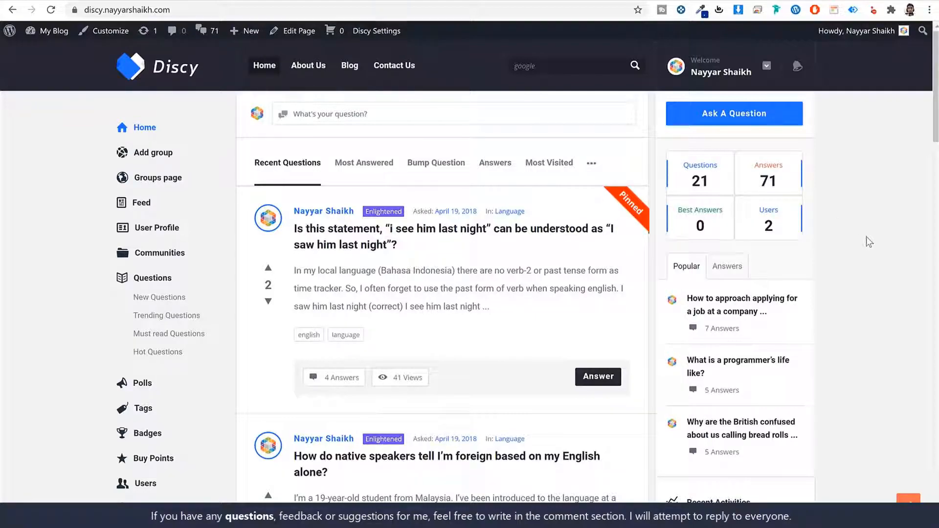
{"action": "scroll", "coordinate": [845, 224], "scroll_direction": "down", "scroll_amount": 5}
{"action": "scroll", "coordinate": [782, 293], "scroll_direction": "up", "scroll_amount": 5}
{"action": "left_click", "coordinate": [334, 122]}
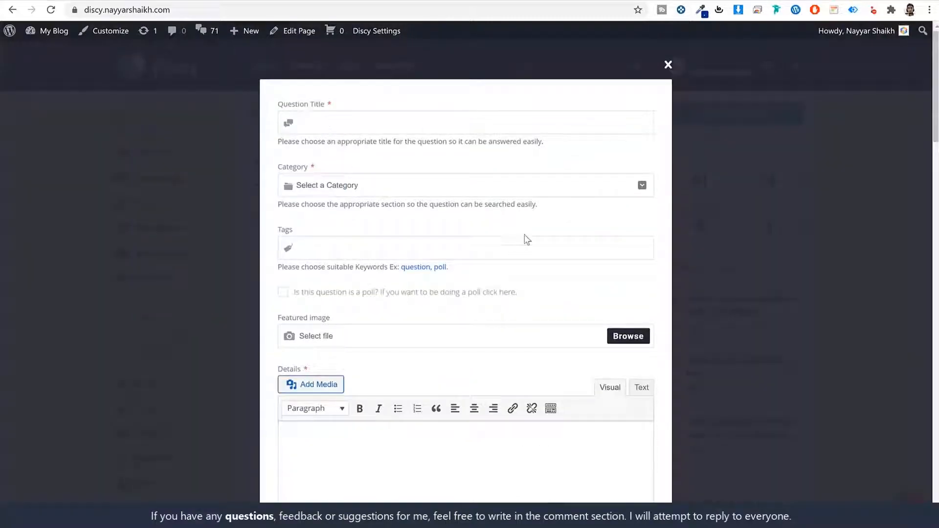
{"action": "scroll", "coordinate": [525, 245], "scroll_direction": "down", "scroll_amount": 3}
{"action": "scroll", "coordinate": [524, 262], "scroll_direction": "up", "scroll_amount": 3}
{"action": "left_click", "coordinate": [667, 65]}
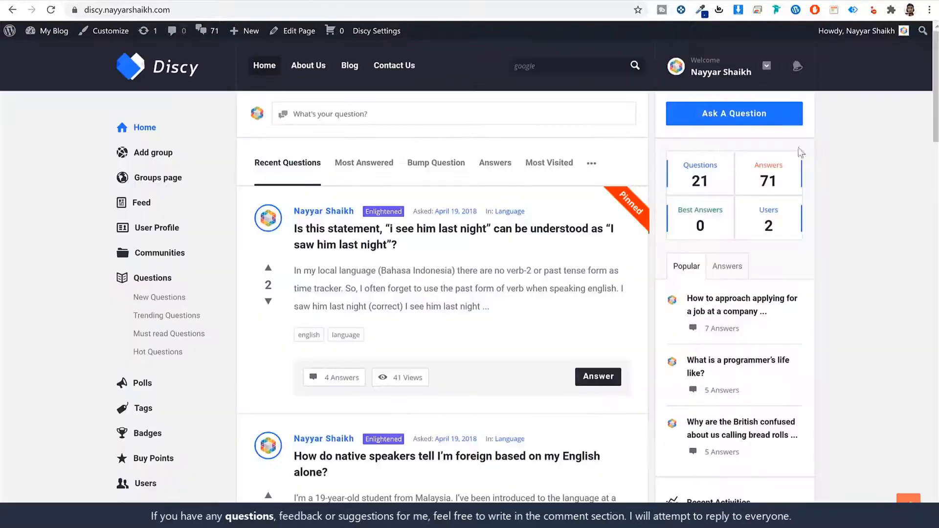
{"action": "left_click", "coordinate": [741, 117]}
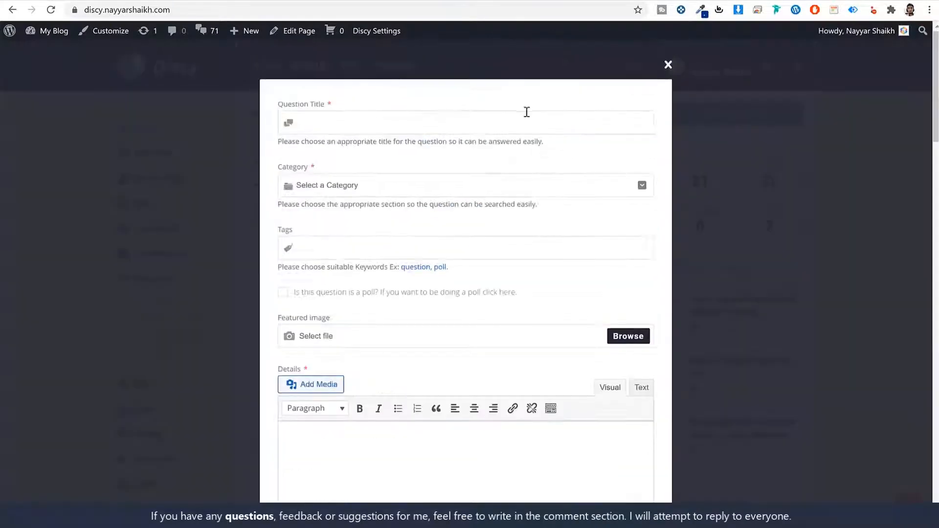
{"action": "left_click_drag", "start_coordinate": [278, 104], "coordinate": [332, 110]}
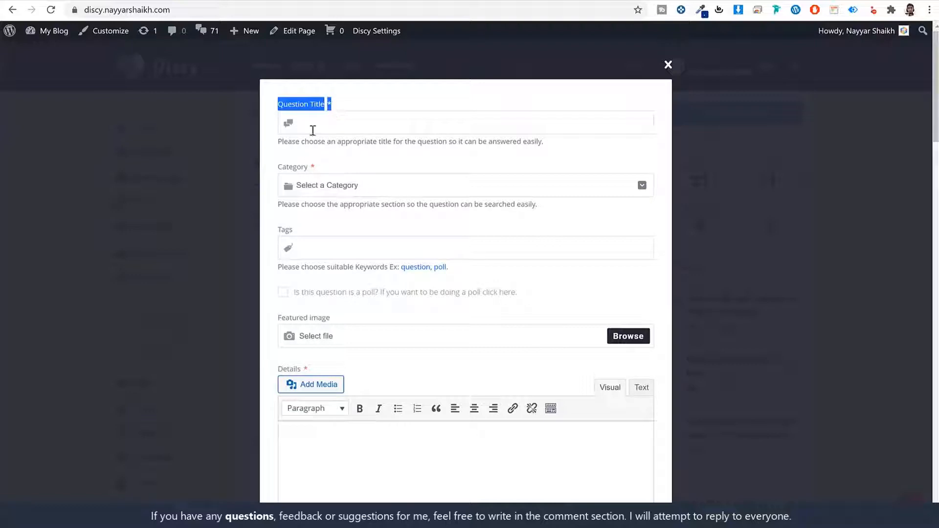
{"action": "left_click_drag", "start_coordinate": [278, 166], "coordinate": [309, 168]}
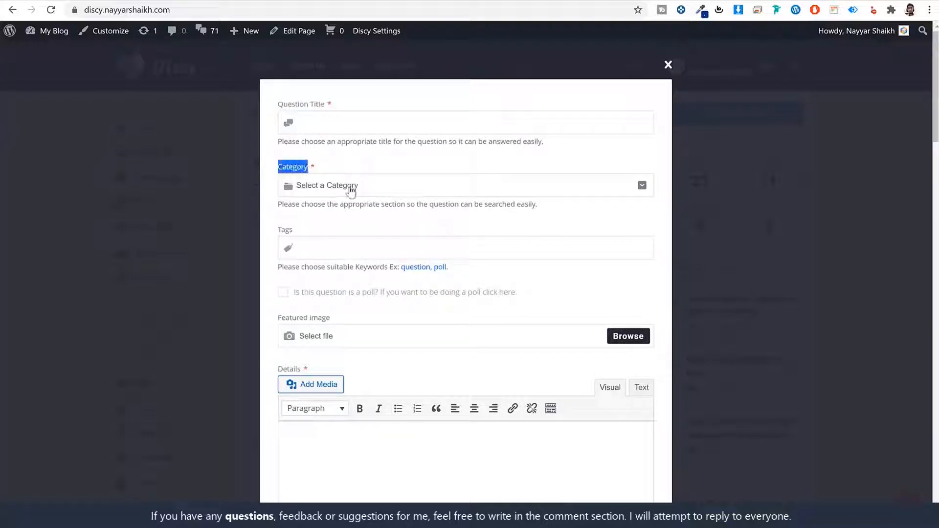
{"action": "left_click", "coordinate": [350, 186]}
{"action": "left_click", "coordinate": [369, 167]}
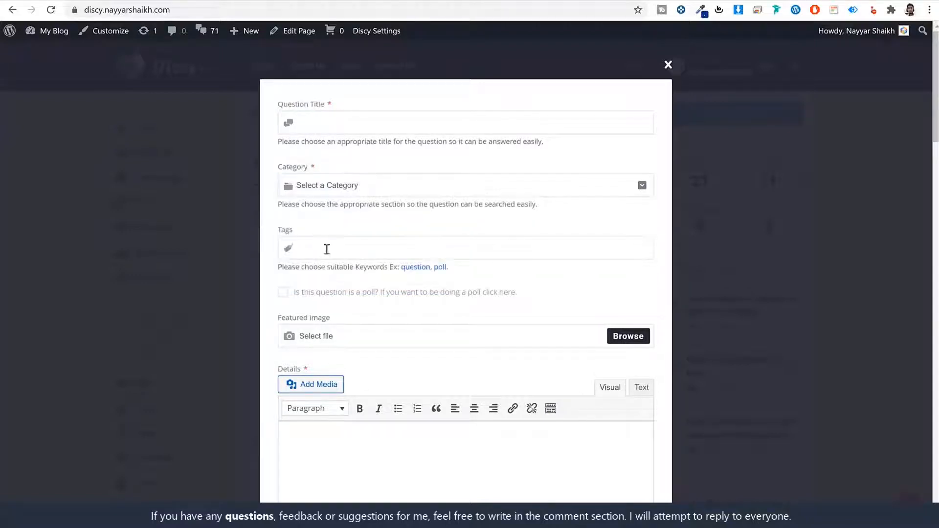
{"action": "scroll", "coordinate": [388, 264], "scroll_direction": "down", "scroll_amount": 1}
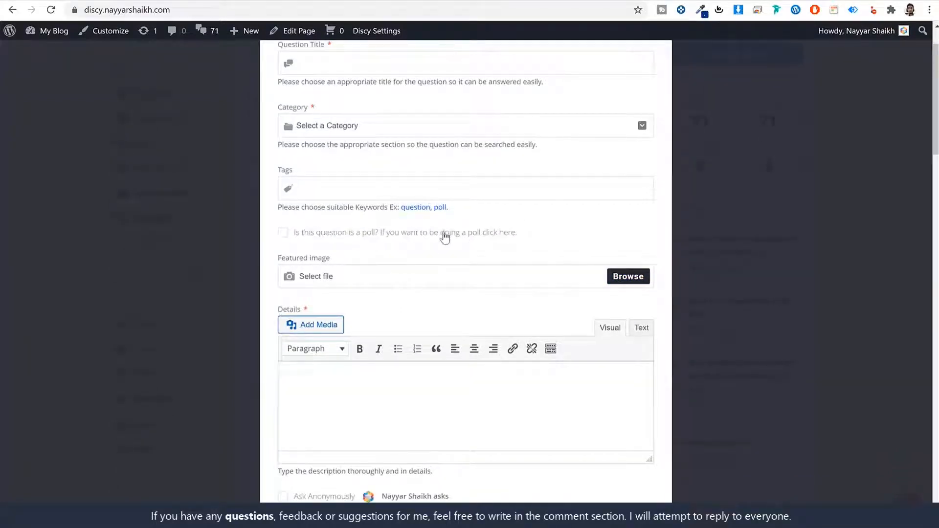
{"action": "left_click", "coordinate": [283, 233]}
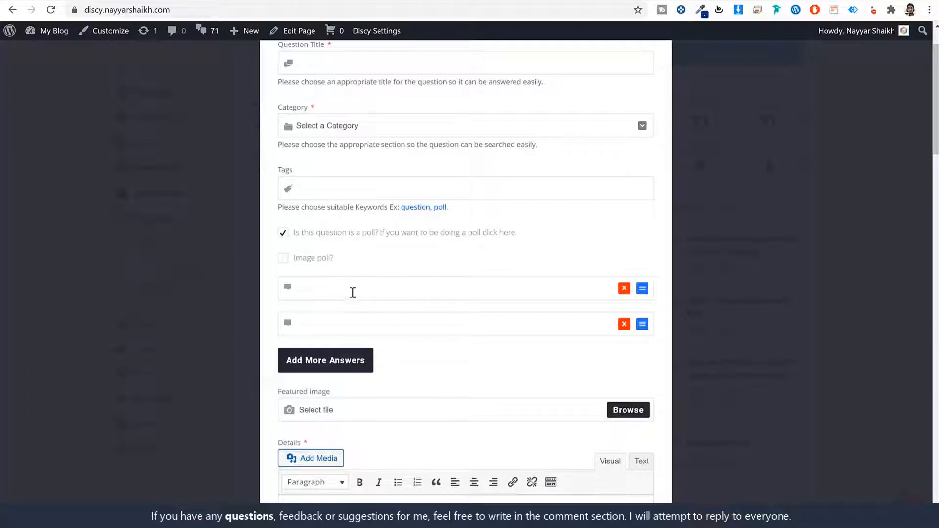
{"action": "left_click", "coordinate": [360, 318]}
{"action": "scroll", "coordinate": [484, 316], "scroll_direction": "up", "scroll_amount": 2}
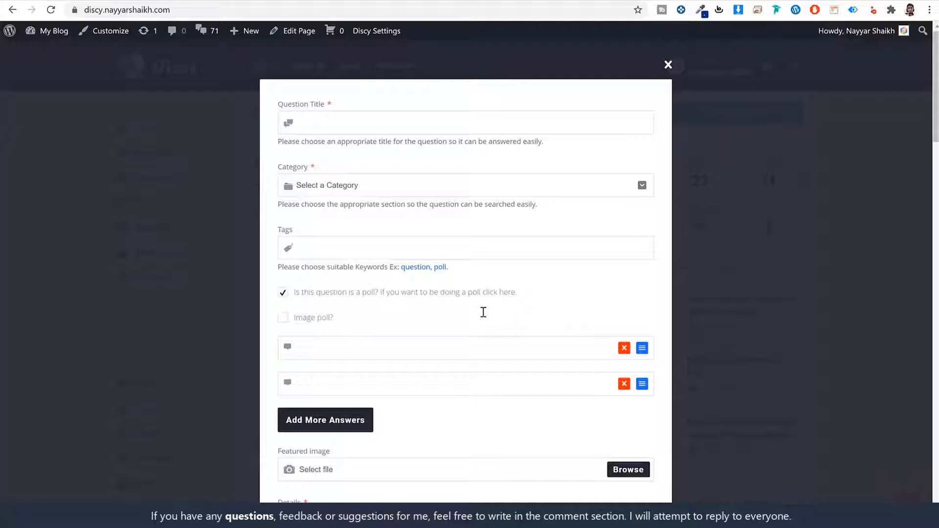
{"action": "left_click", "coordinate": [287, 294]}
{"action": "scroll", "coordinate": [399, 319], "scroll_direction": "down", "scroll_amount": 3}
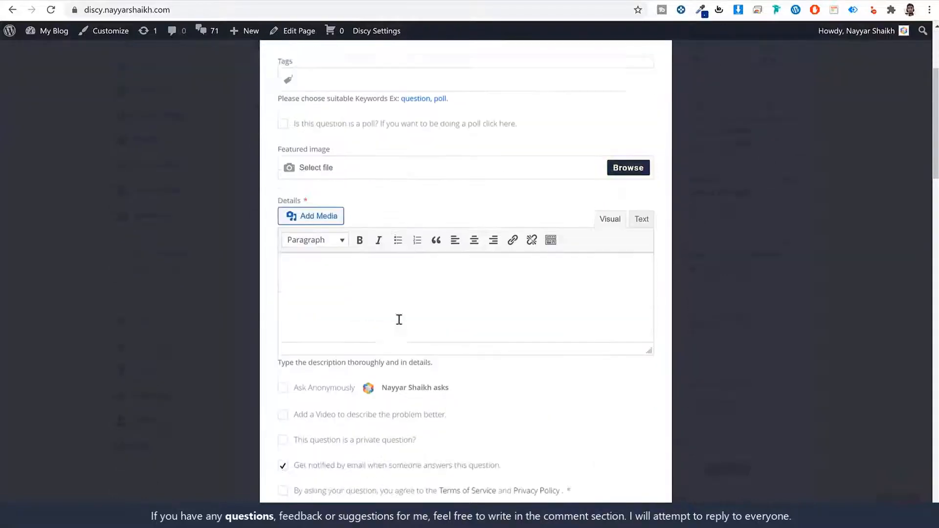
{"action": "scroll", "coordinate": [411, 318], "scroll_direction": "down", "scroll_amount": 3}
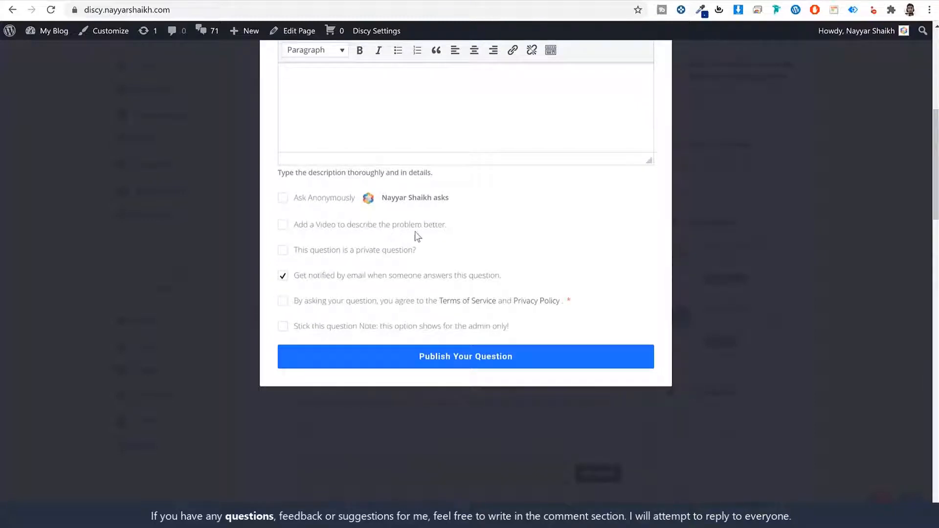
{"action": "scroll", "coordinate": [518, 335], "scroll_direction": "up", "scroll_amount": 4}
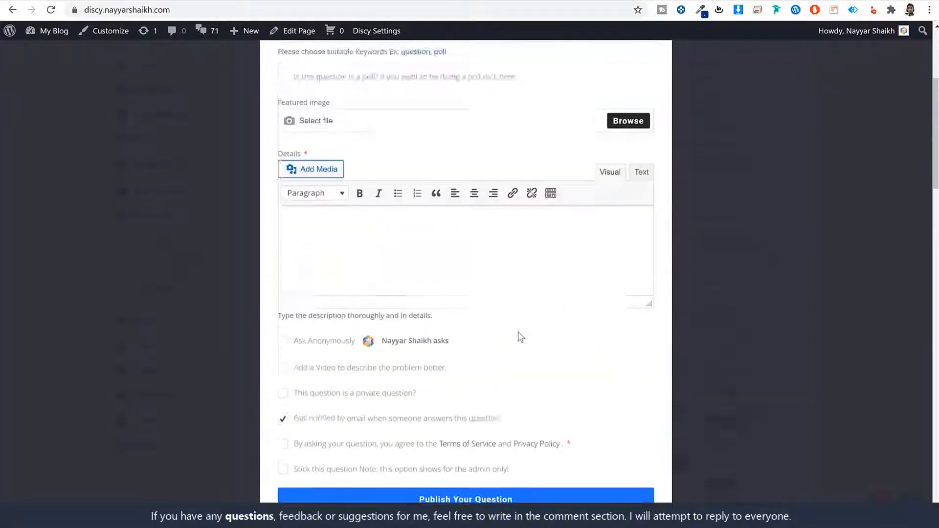
{"action": "scroll", "coordinate": [677, 113], "scroll_direction": "up", "scroll_amount": 3}
{"action": "left_click", "coordinate": [668, 65]}
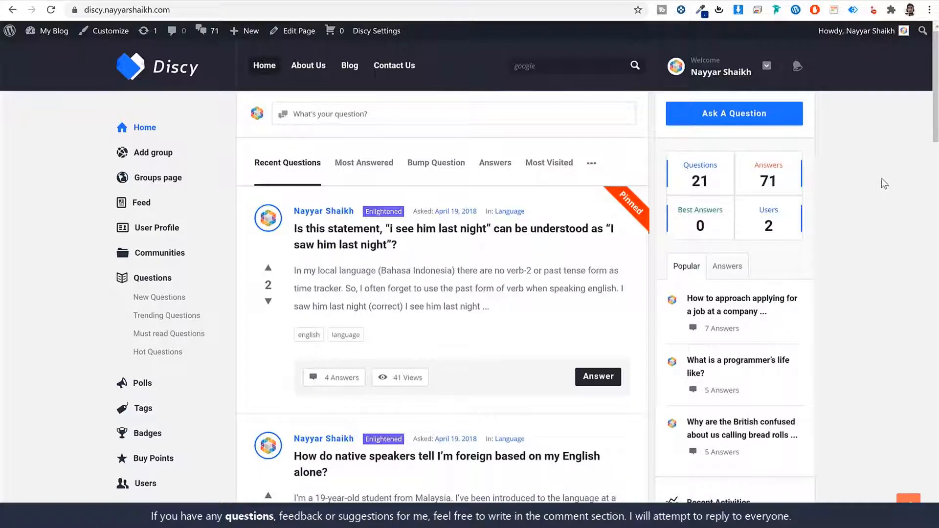
Step: Try upvoting the pinned question, read the voting error, then scroll to the bread-rolls question and Top Members
{"action": "scroll", "coordinate": [834, 270], "scroll_direction": "down", "scroll_amount": 4}
{"action": "scroll", "coordinate": [834, 276], "scroll_direction": "up", "scroll_amount": 3}
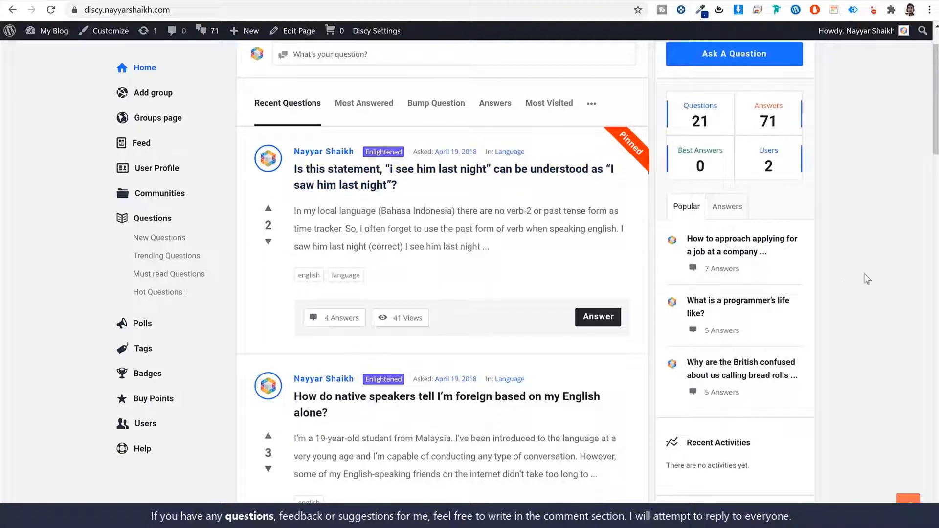
{"action": "left_click", "coordinate": [269, 209]}
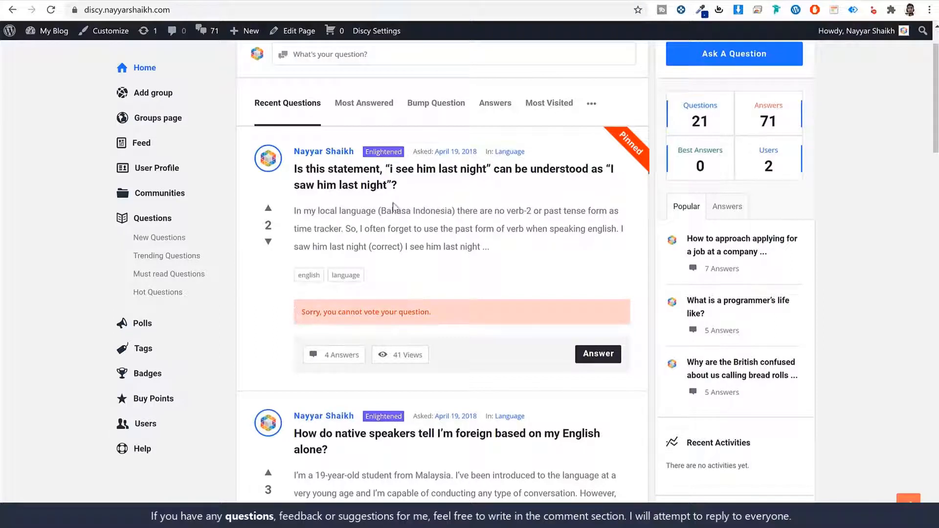
{"action": "left_click_drag", "start_coordinate": [308, 314], "coordinate": [455, 316]}
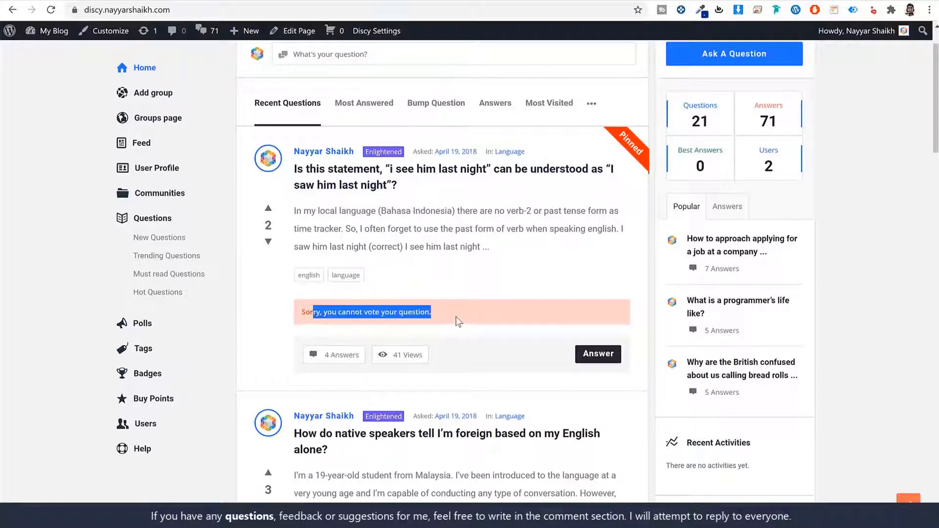
{"action": "left_click", "coordinate": [456, 316]}
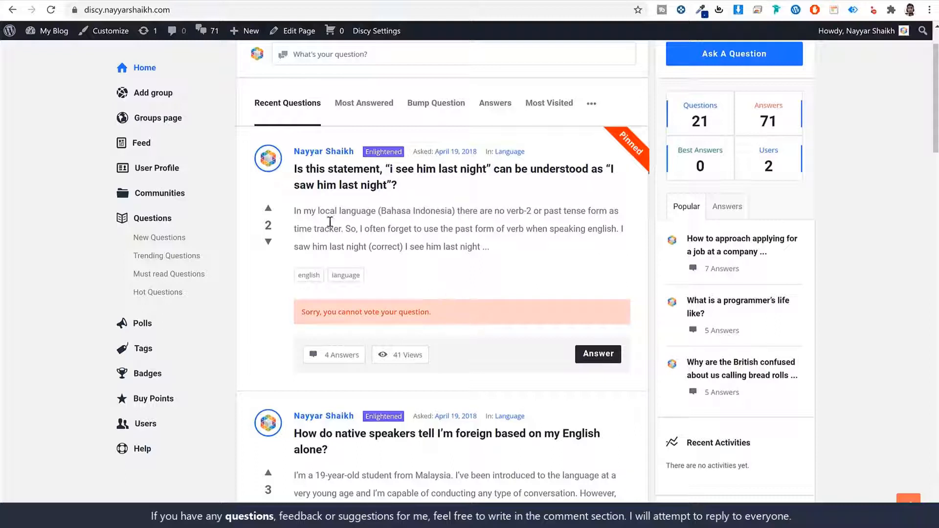
{"action": "mouse_move", "coordinate": [269, 159]}
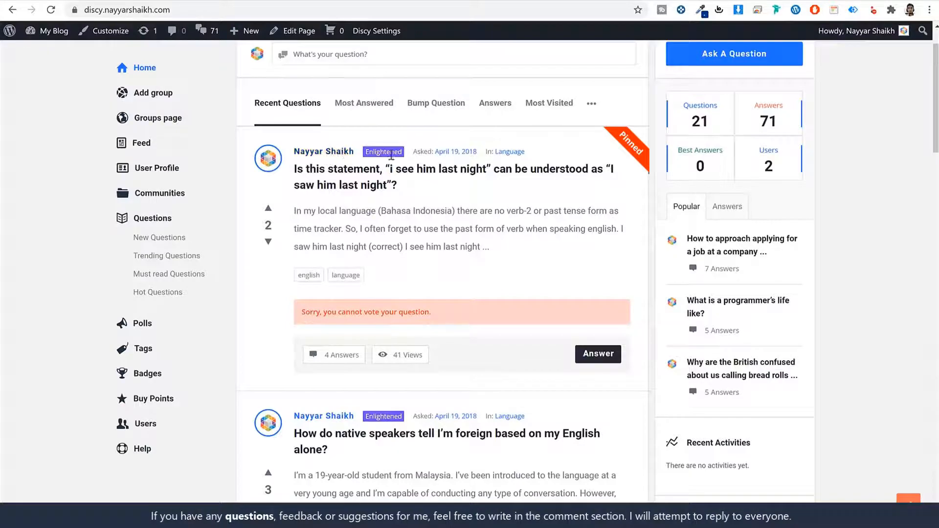
{"action": "scroll", "coordinate": [844, 341], "scroll_direction": "up", "scroll_amount": 1}
{"action": "scroll", "coordinate": [845, 342], "scroll_direction": "down", "scroll_amount": 7}
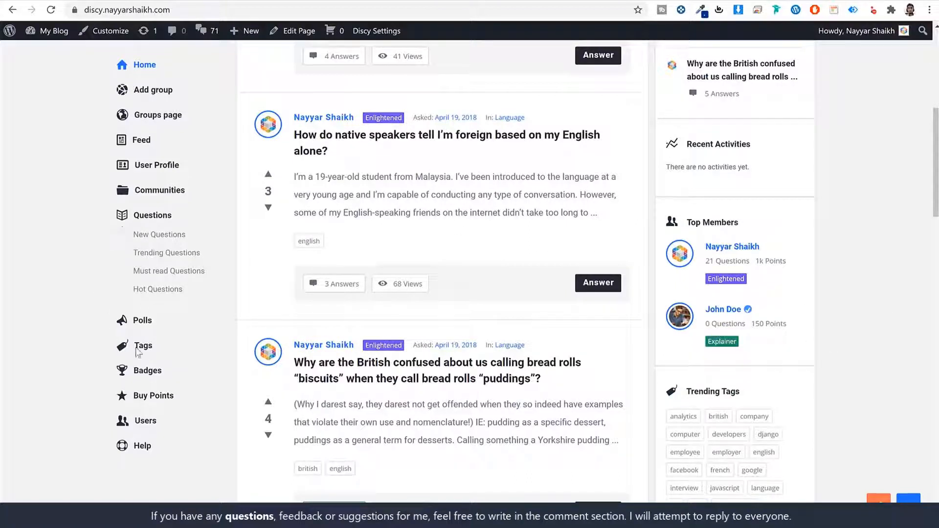
Step: Open the Badges page and check the Explainer 150, Professional 200 and Enlightened 250 point levels
{"action": "left_click", "coordinate": [148, 371]}
{"action": "scroll", "coordinate": [422, 224], "scroll_direction": "down", "scroll_amount": 3}
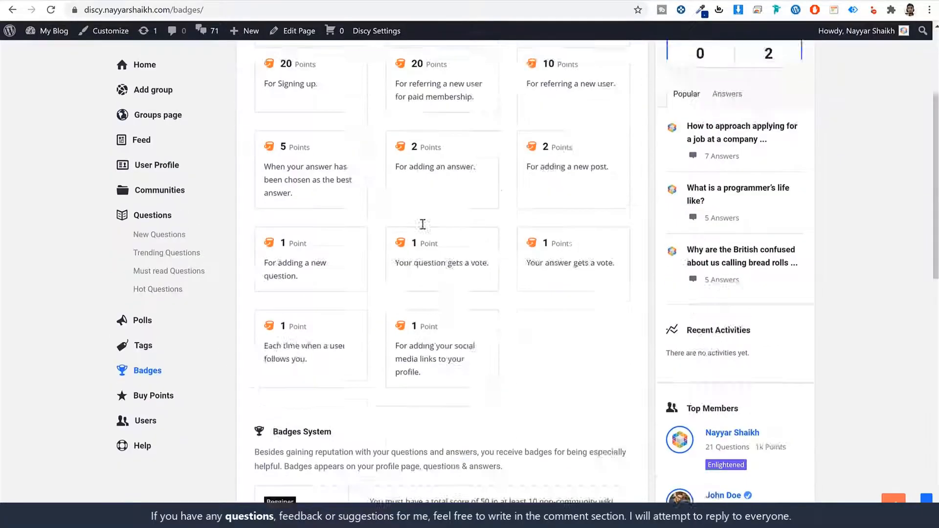
{"action": "scroll", "coordinate": [423, 224], "scroll_direction": "down", "scroll_amount": 10}
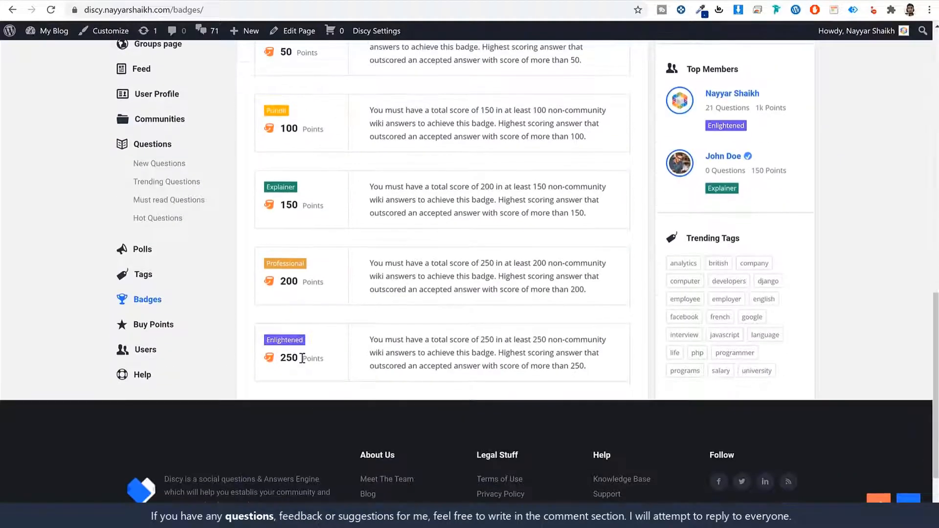
{"action": "left_click_drag", "start_coordinate": [302, 358], "coordinate": [280, 355]}
{"action": "left_click", "coordinate": [293, 355]}
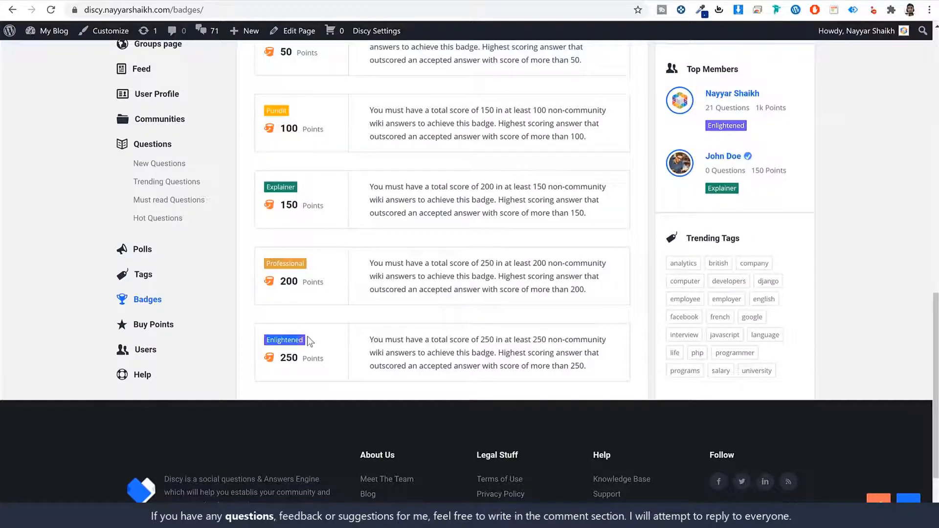
{"action": "scroll", "coordinate": [309, 340], "scroll_direction": "up", "scroll_amount": 1}
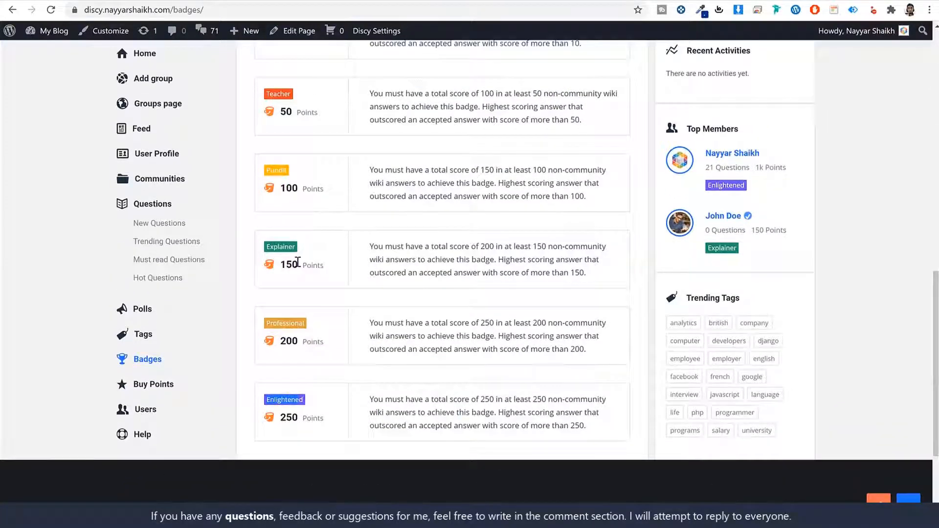
{"action": "left_click_drag", "start_coordinate": [298, 262], "coordinate": [279, 263]}
{"action": "left_click_drag", "start_coordinate": [302, 340], "coordinate": [271, 346]}
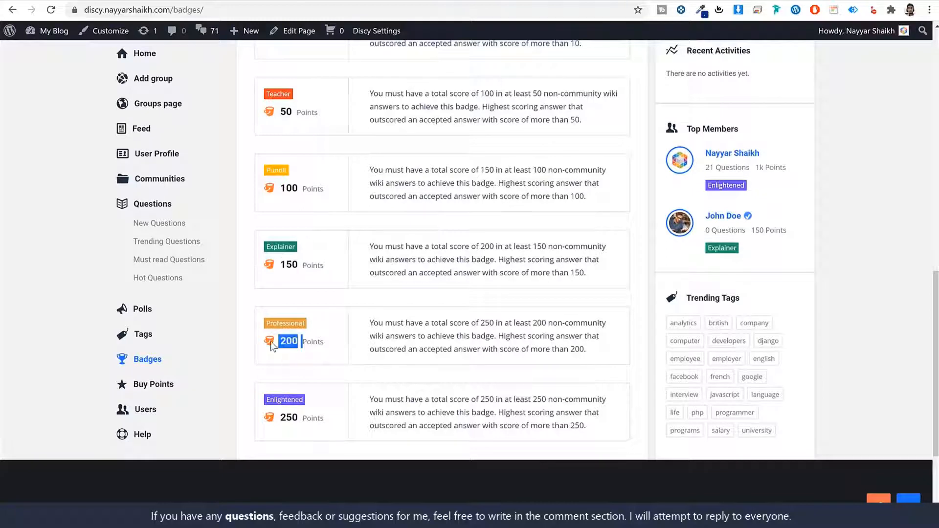
{"action": "left_click", "coordinate": [266, 250]}
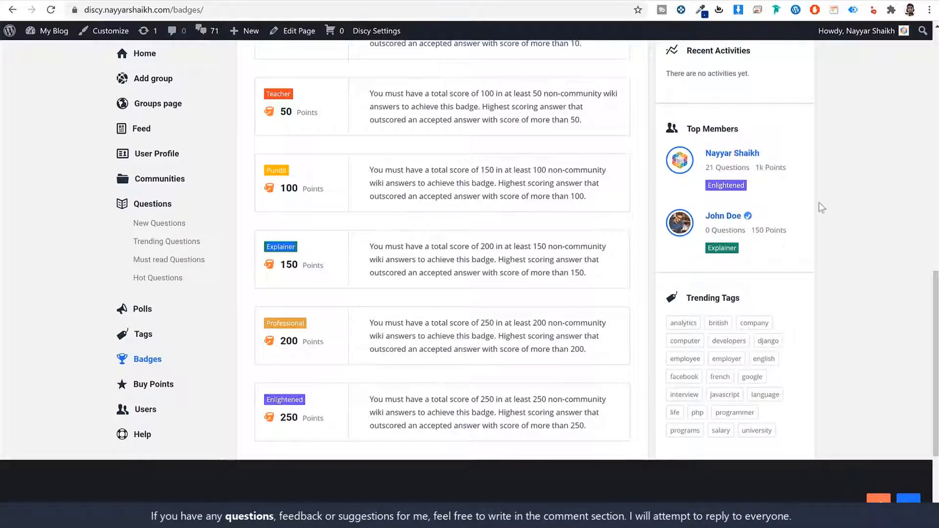
Step: Review the top member's totals and the referral rewards, including 20 points for paid-membership referrals
{"action": "left_click_drag", "start_coordinate": [705, 168], "coordinate": [786, 167]}
{"action": "left_click", "coordinate": [489, 367]}
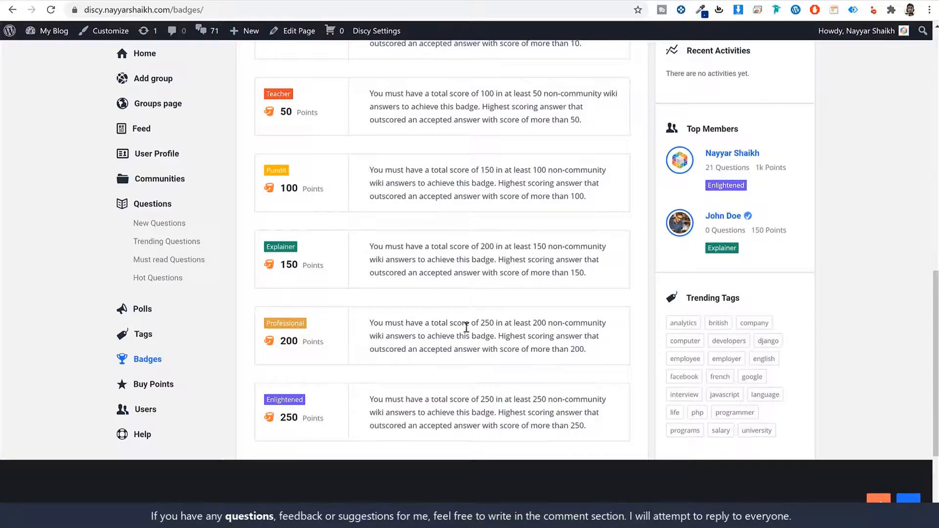
{"action": "scroll", "coordinate": [468, 333], "scroll_direction": "up", "scroll_amount": 13}
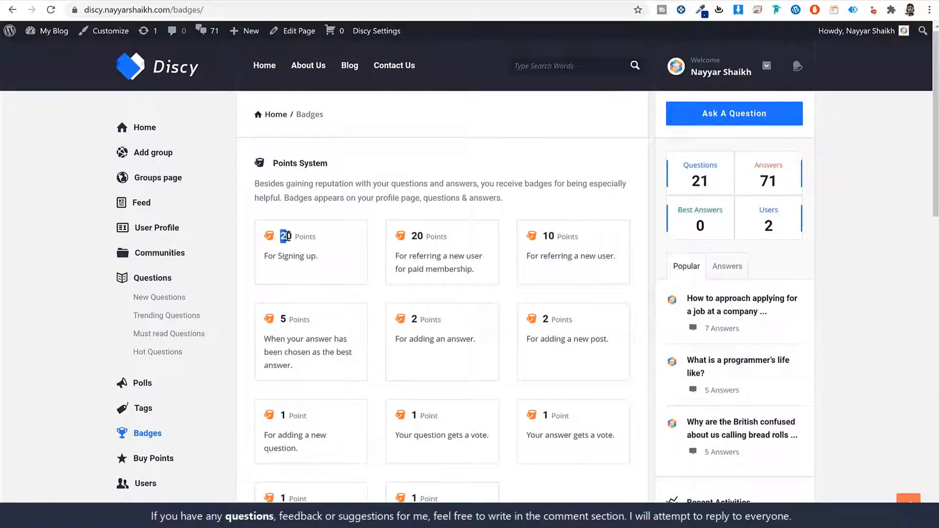
{"action": "left_click_drag", "start_coordinate": [398, 255], "coordinate": [482, 276]}
{"action": "left_click", "coordinate": [435, 258]}
{"action": "double_click", "coordinate": [417, 237]}
{"action": "left_click_drag", "start_coordinate": [552, 256], "coordinate": [592, 258]}
{"action": "scroll", "coordinate": [597, 315], "scroll_direction": "down", "scroll_amount": 2}
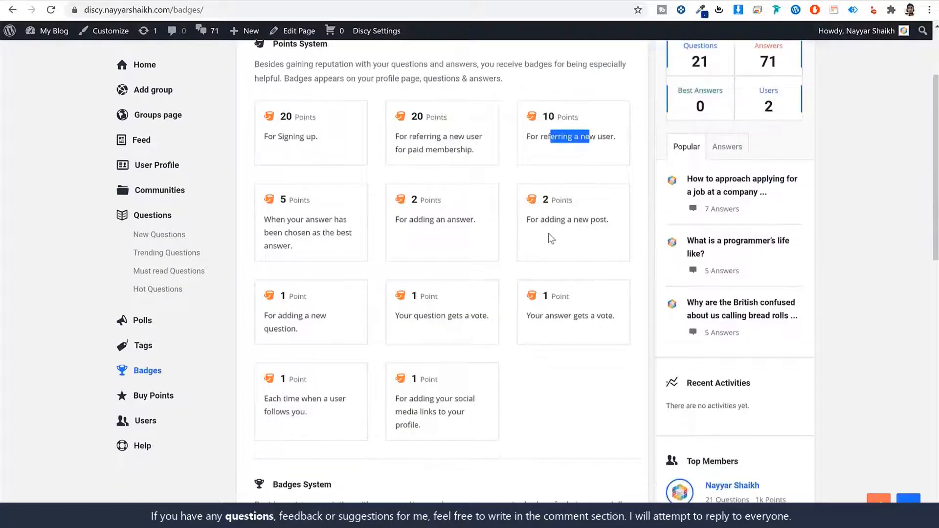
{"action": "scroll", "coordinate": [400, 232], "scroll_direction": "down", "scroll_amount": 3}
{"action": "scroll", "coordinate": [505, 321], "scroll_direction": "down", "scroll_amount": 4}
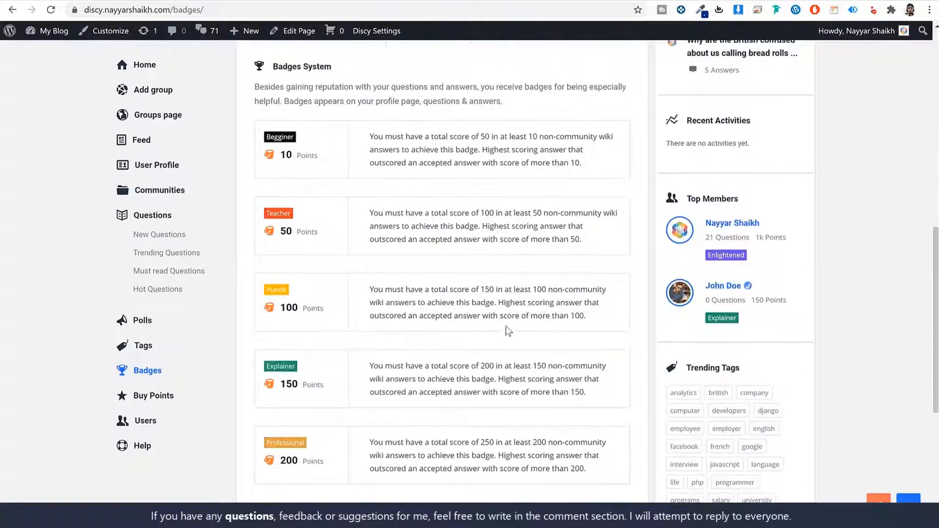
{"action": "scroll", "coordinate": [506, 325], "scroll_direction": "up", "scroll_amount": 5}
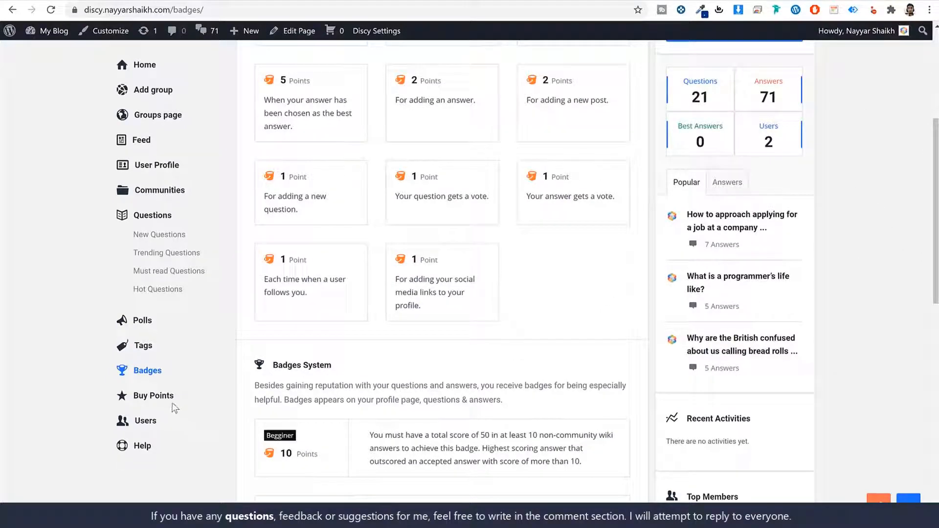
Step: Start buying the 50-point Premium package for 4 USD and choose Mastercard/Visa payment
{"action": "left_click", "coordinate": [141, 402]}
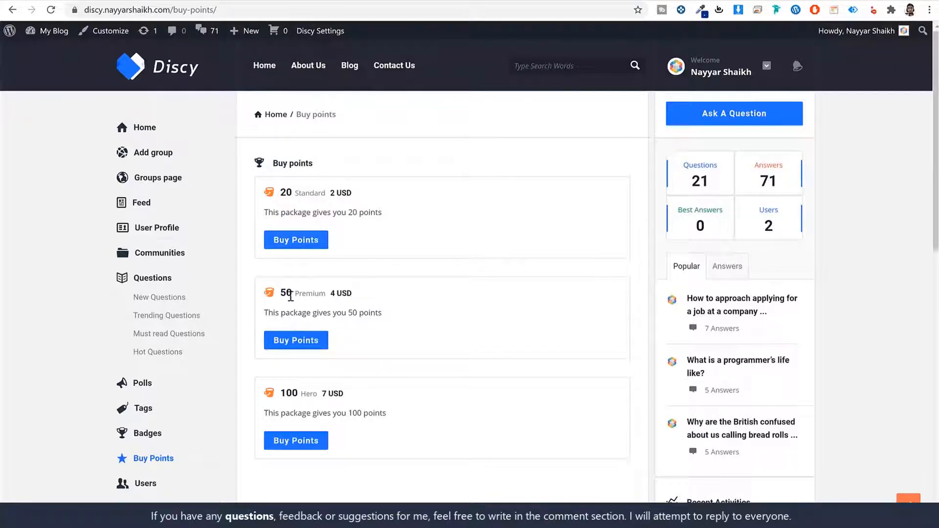
{"action": "left_click_drag", "start_coordinate": [289, 292], "coordinate": [357, 294]}
{"action": "left_click", "coordinate": [296, 345]}
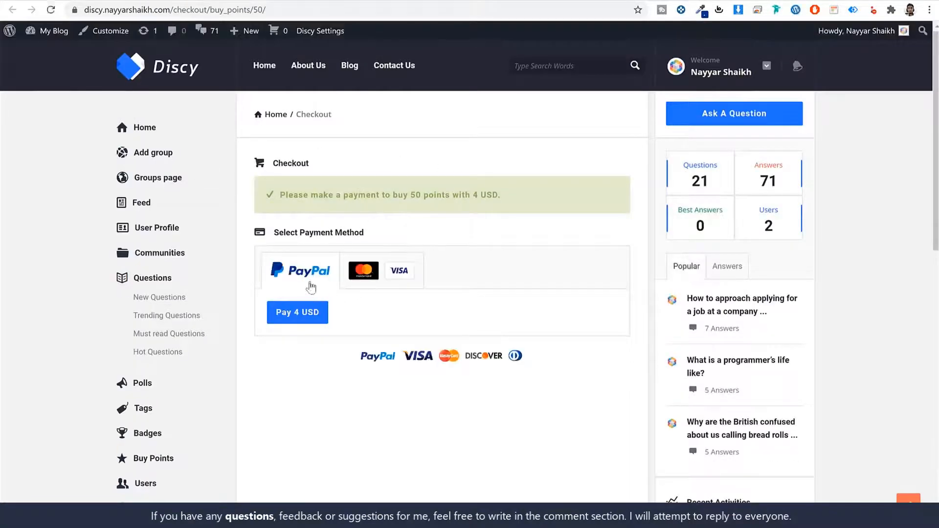
{"action": "left_click", "coordinate": [369, 282]}
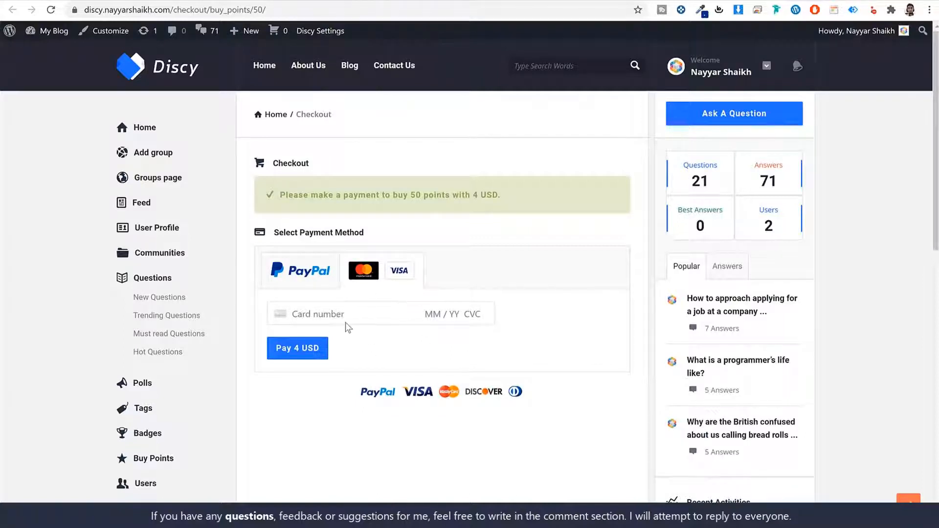
{"action": "scroll", "coordinate": [146, 491], "scroll_direction": "down", "scroll_amount": 1}
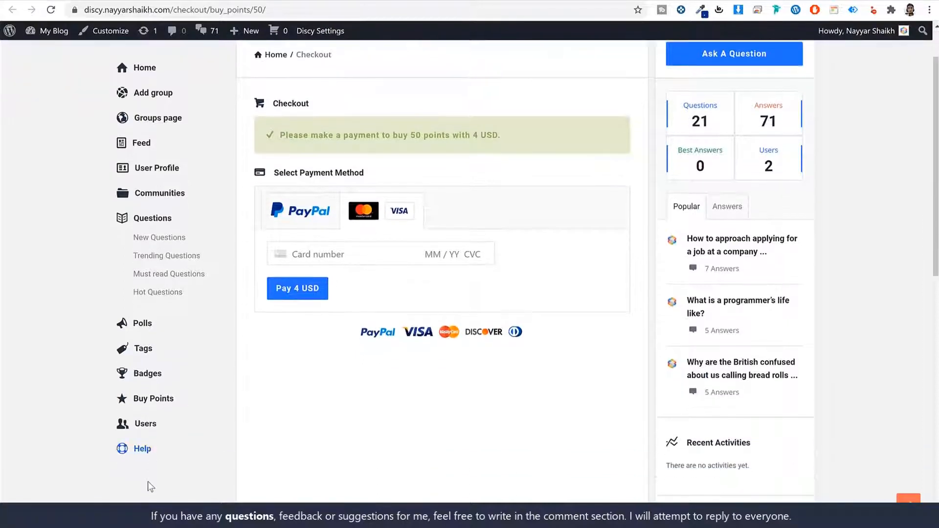
Step: Expand and collapse the first two Help FAQ answers, then go to the Communities page
{"action": "left_click", "coordinate": [146, 455]}
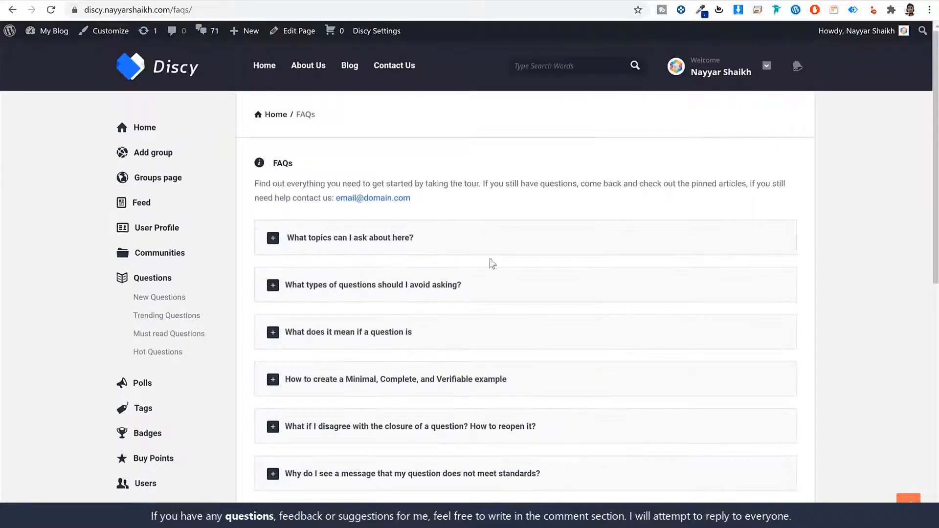
{"action": "left_click", "coordinate": [471, 245]}
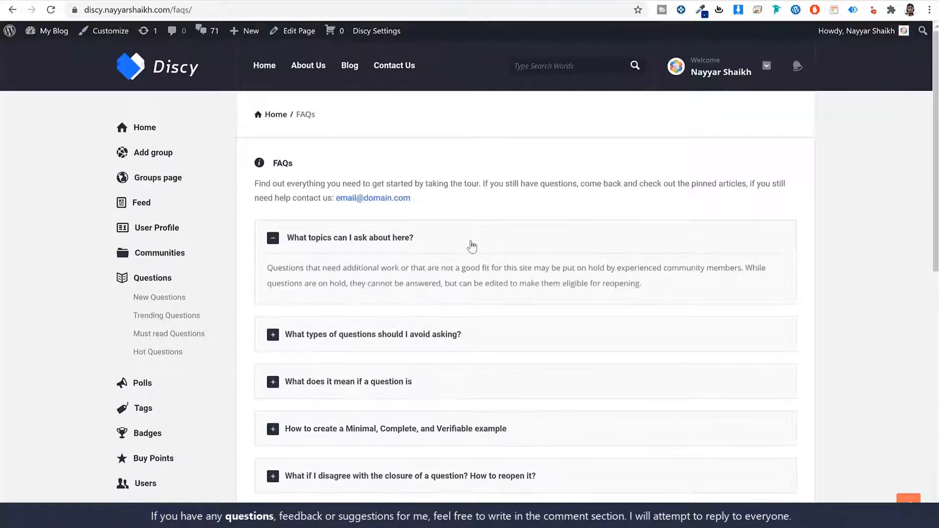
{"action": "left_click", "coordinate": [472, 245]}
{"action": "left_click", "coordinate": [442, 289]}
{"action": "left_click", "coordinate": [474, 294]}
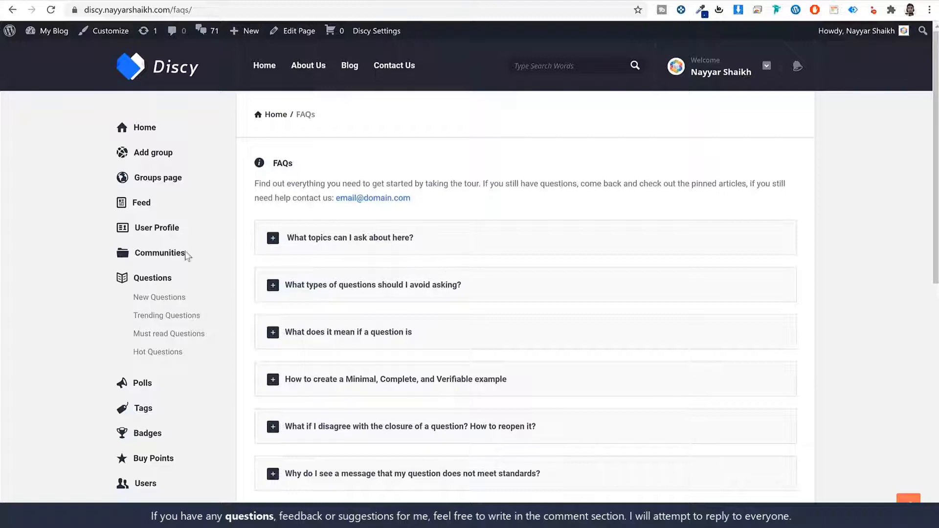
{"action": "left_click", "coordinate": [169, 261]}
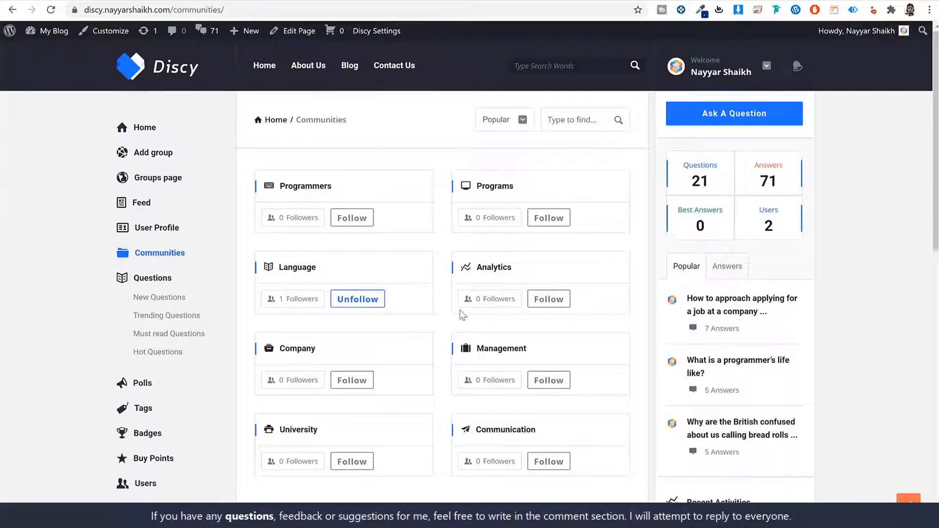
{"action": "scroll", "coordinate": [807, 329], "scroll_direction": "down", "scroll_amount": 6}
{"action": "left_click", "coordinate": [732, 313]}
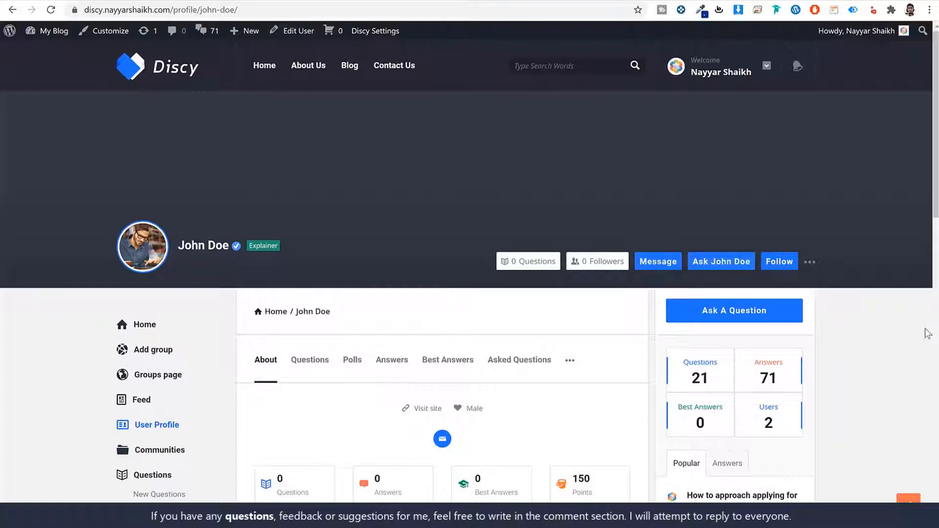
{"action": "scroll", "coordinate": [885, 350], "scroll_direction": "down", "scroll_amount": 3}
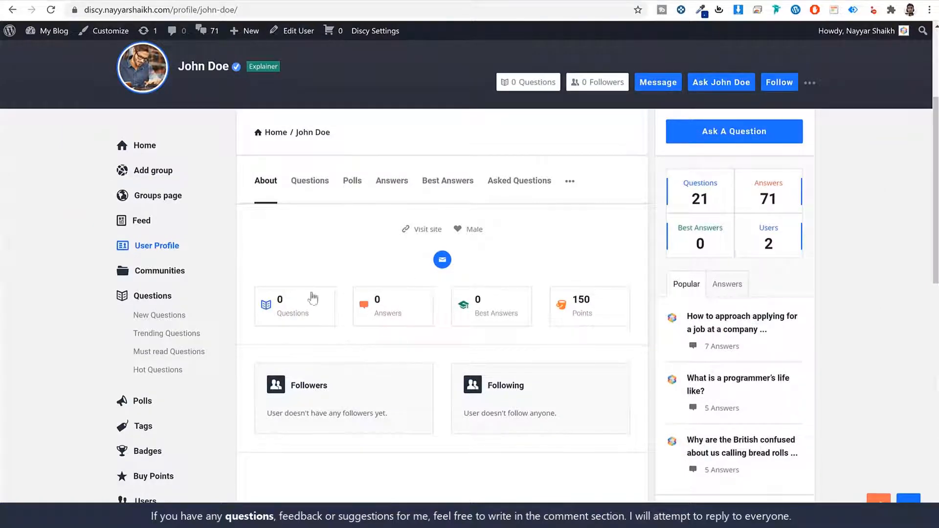
{"action": "scroll", "coordinate": [418, 369], "scroll_direction": "up", "scroll_amount": 3}
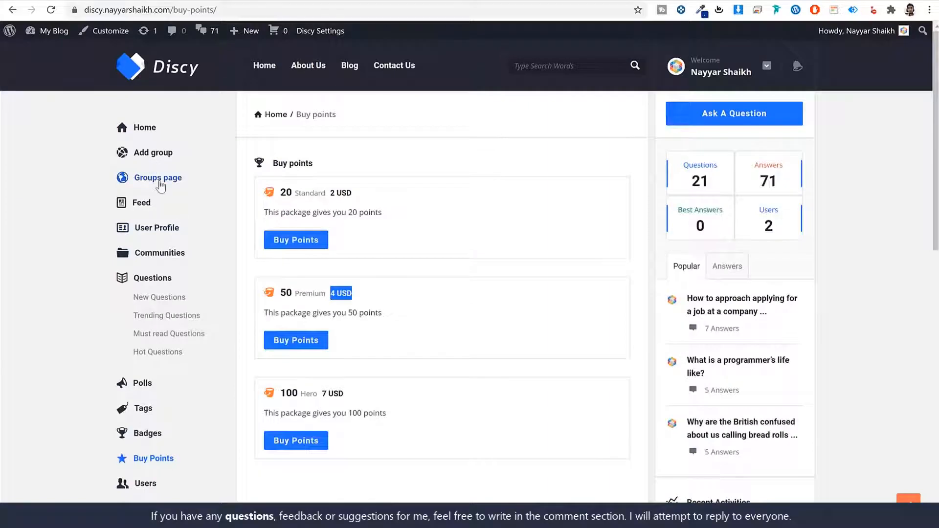
Step: Check the empty Groups listing and Add group form, then browse the Polls page
{"action": "left_click", "coordinate": [159, 182]}
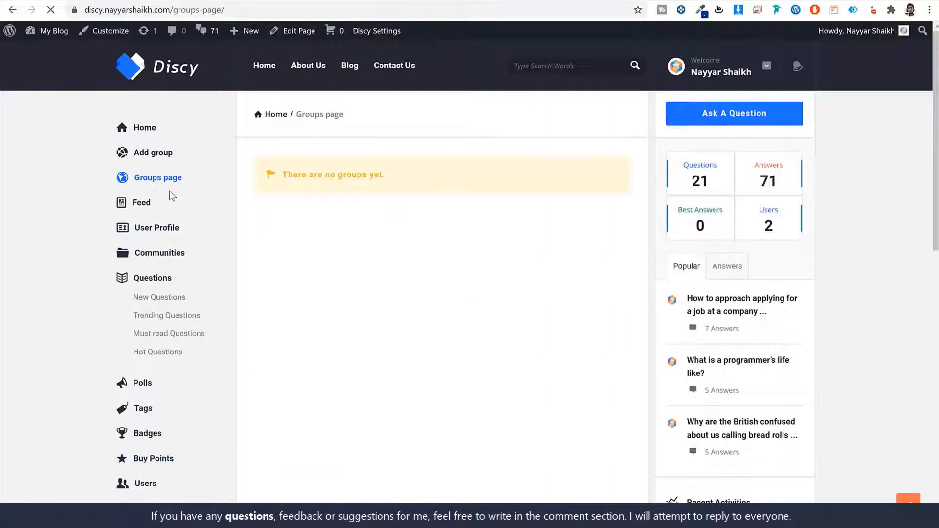
{"action": "left_click", "coordinate": [155, 157]}
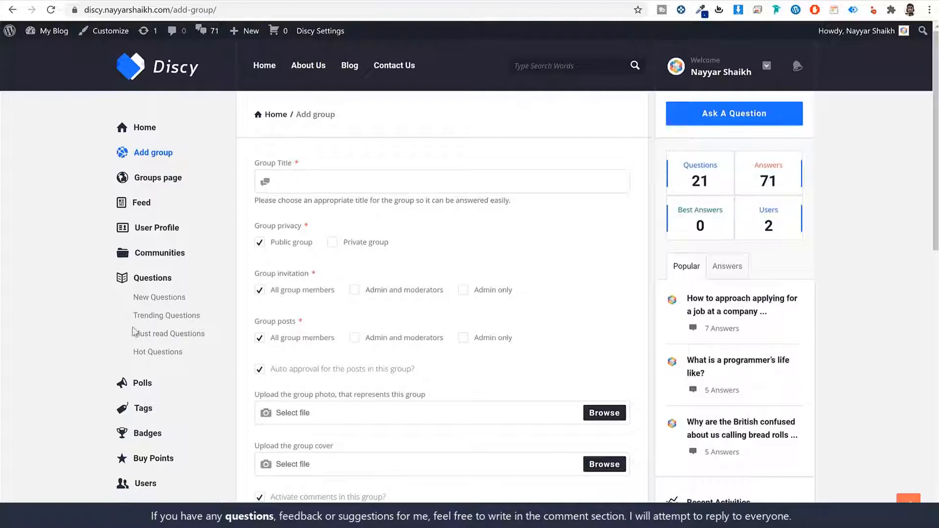
{"action": "left_click", "coordinate": [144, 383]}
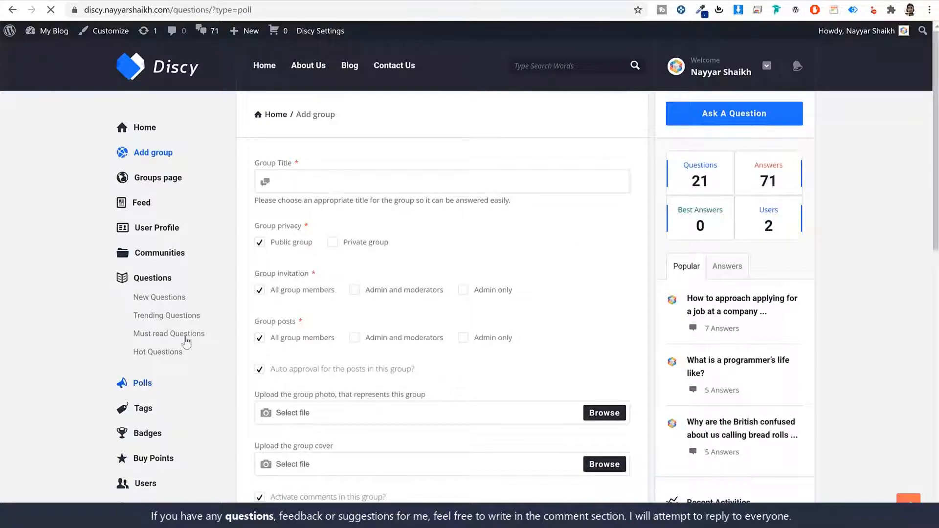
{"action": "scroll", "coordinate": [544, 374], "scroll_direction": "down", "scroll_amount": 5}
{"action": "scroll", "coordinate": [544, 369], "scroll_direction": "up", "scroll_amount": 4}
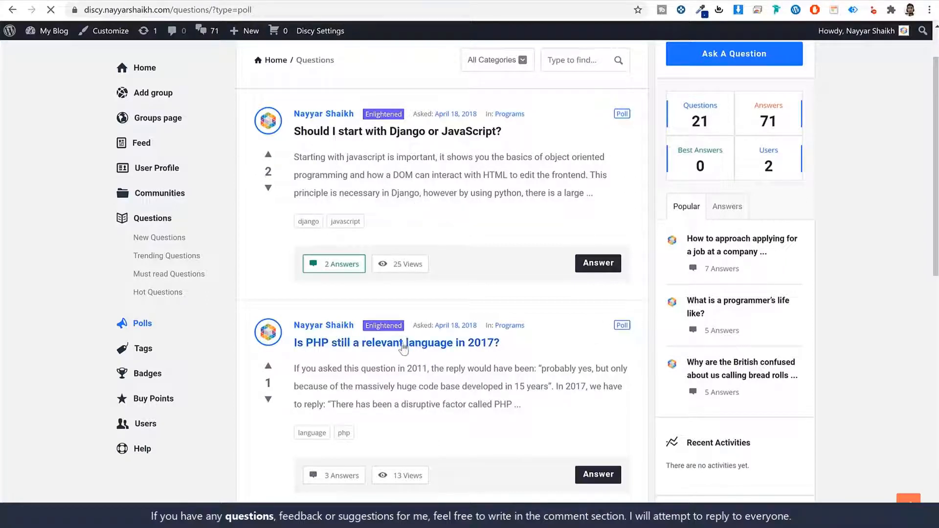
Step: Open the 'Is PHP still a relevant language in 2017?' poll and vote Yes
{"action": "left_click", "coordinate": [379, 347]}
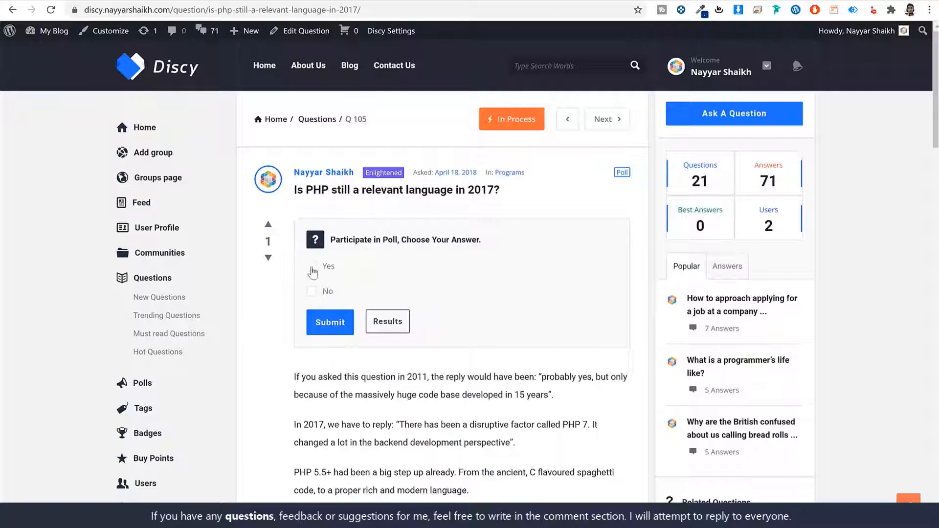
{"action": "left_click", "coordinate": [326, 321]}
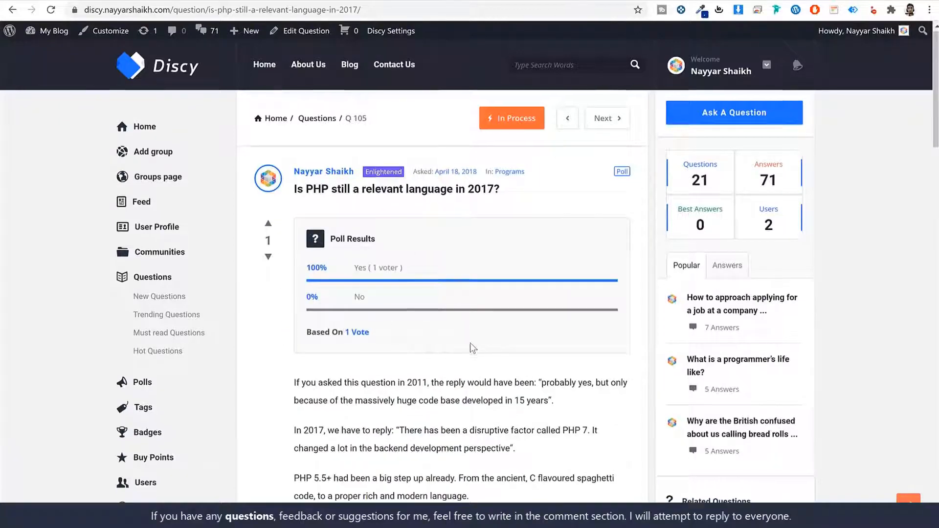
{"action": "scroll", "coordinate": [470, 343], "scroll_direction": "down", "scroll_amount": 5}
{"action": "left_click_drag", "start_coordinate": [306, 149], "coordinate": [442, 312]}
{"action": "left_click", "coordinate": [402, 321]}
{"action": "scroll", "coordinate": [403, 321], "scroll_direction": "down", "scroll_amount": 8}
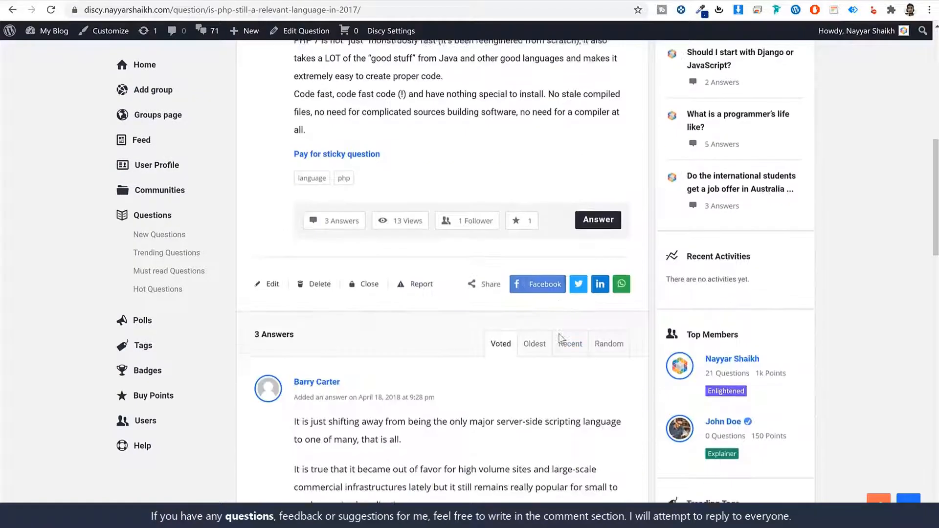
{"action": "scroll", "coordinate": [402, 320], "scroll_direction": "down", "scroll_amount": 8}
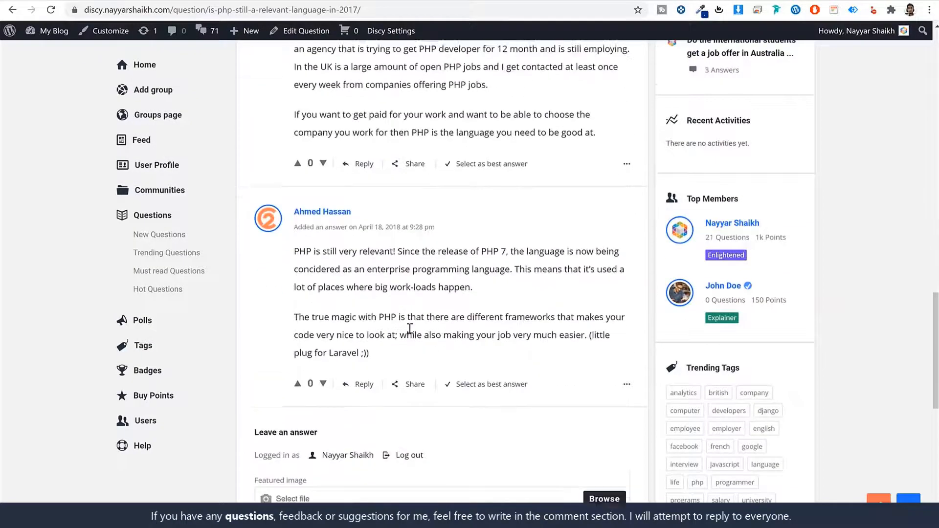
{"action": "scroll", "coordinate": [537, 376], "scroll_direction": "up", "scroll_amount": 7}
{"action": "scroll", "coordinate": [536, 375], "scroll_direction": "up", "scroll_amount": 10}
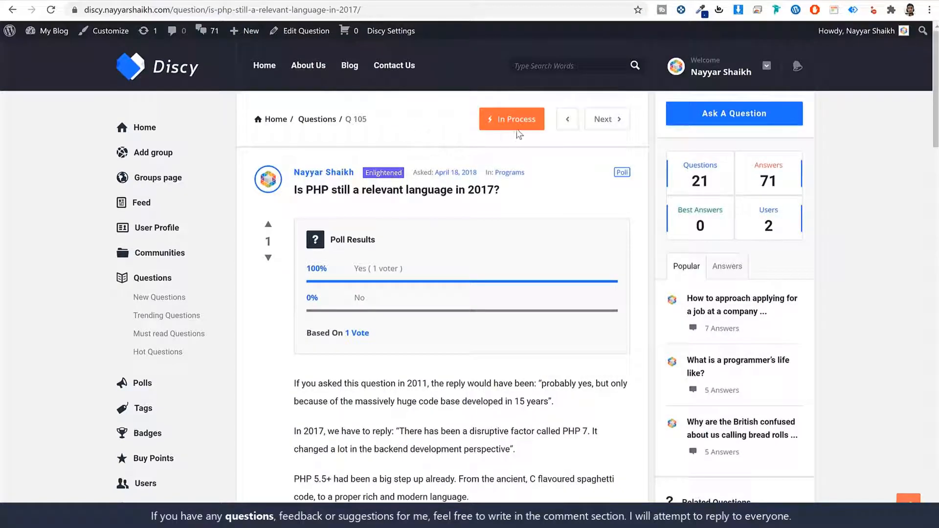
Step: Select the second answer, about PHP 7 staying relevant, as the best answer
{"action": "left_click_drag", "start_coordinate": [500, 118], "coordinate": [533, 118]}
{"action": "left_click", "coordinate": [536, 122]}
{"action": "scroll", "coordinate": [507, 377], "scroll_direction": "down", "scroll_amount": 15}
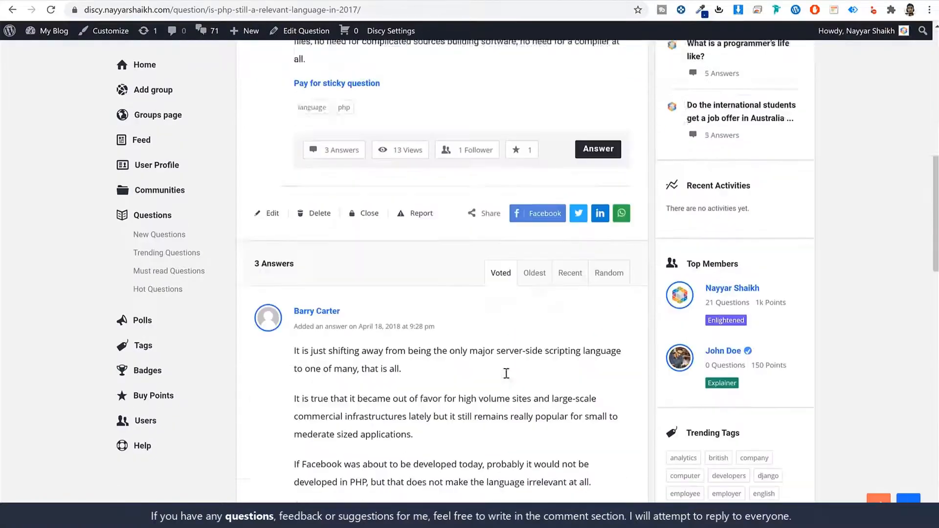
{"action": "scroll", "coordinate": [507, 377], "scroll_direction": "down", "scroll_amount": 4}
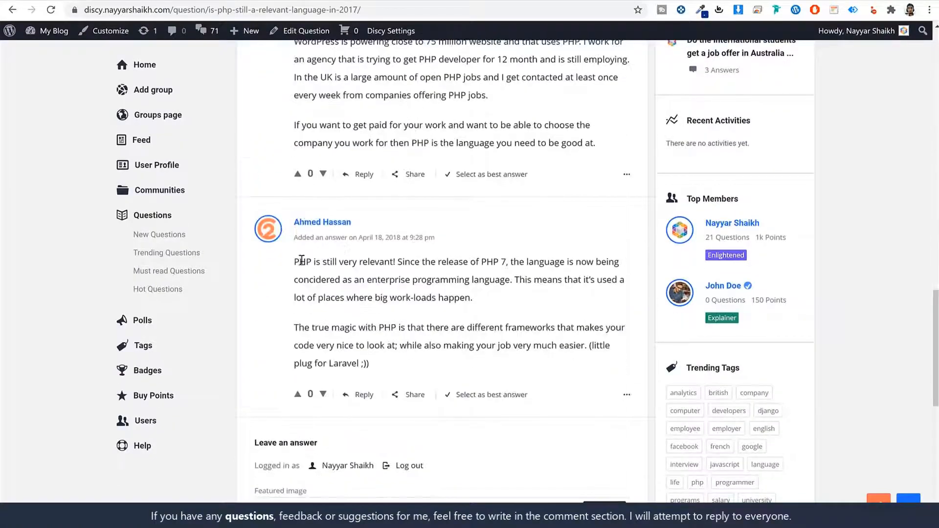
{"action": "left_click_drag", "start_coordinate": [302, 259], "coordinate": [421, 326]}
{"action": "left_click", "coordinate": [421, 327]}
{"action": "left_click", "coordinate": [491, 395]}
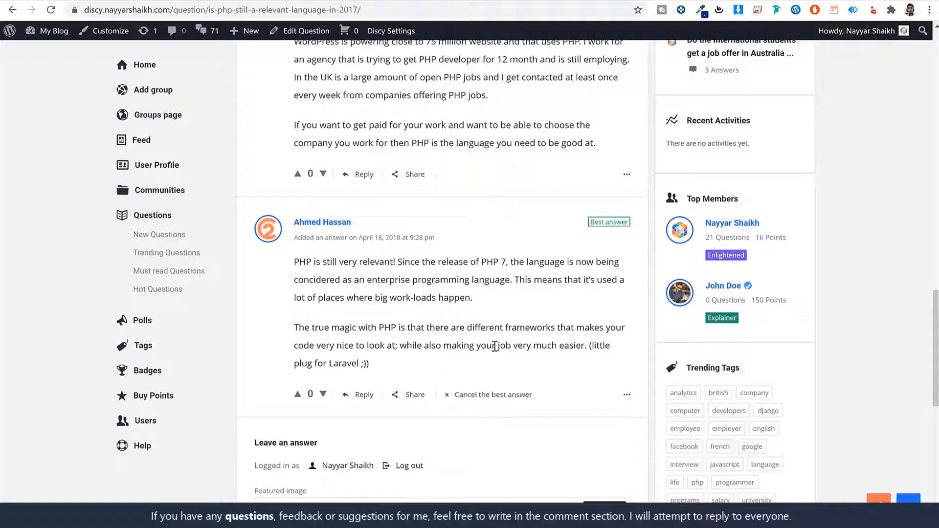
{"action": "scroll", "coordinate": [466, 397], "scroll_direction": "up", "scroll_amount": 20}
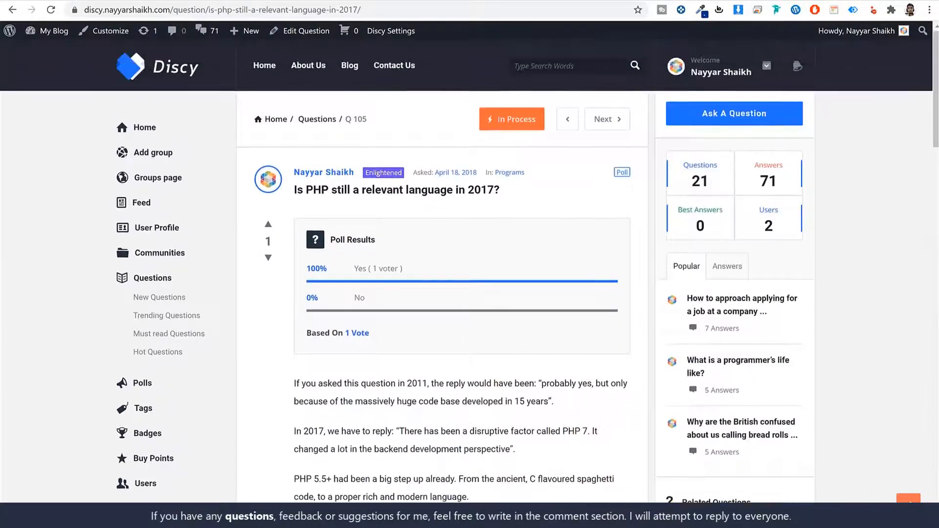
Step: Reload the PHP question to confirm its Answered status and best answer, then go to the Blog page
{"action": "left_click", "coordinate": [51, 10]}
{"action": "left_click_drag", "start_coordinate": [497, 118], "coordinate": [541, 127]}
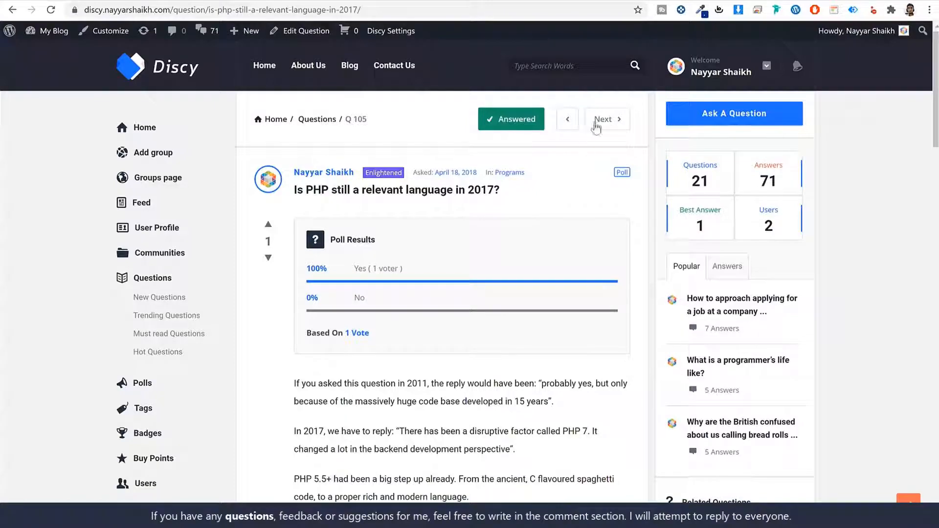
{"action": "scroll", "coordinate": [549, 221], "scroll_direction": "down", "scroll_amount": 8}
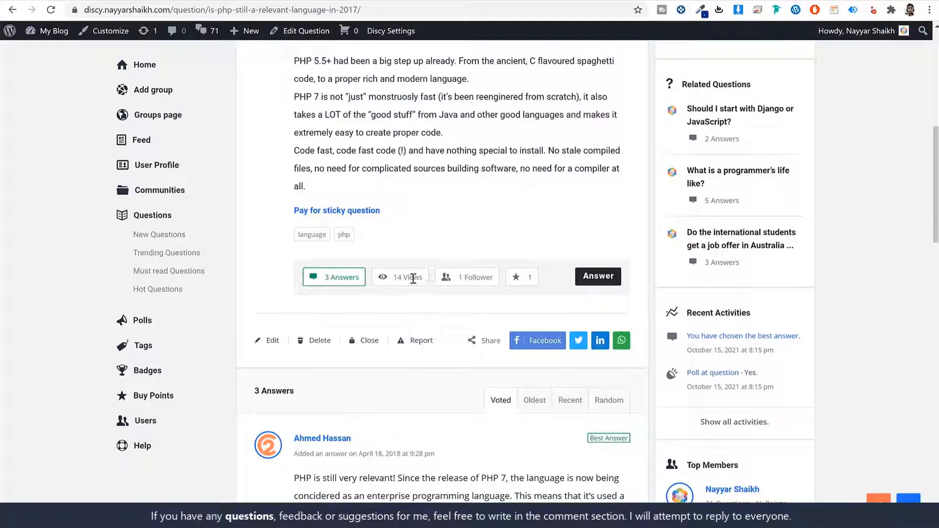
{"action": "left_click_drag", "start_coordinate": [422, 277], "coordinate": [392, 277]}
{"action": "left_click", "coordinate": [556, 328]}
{"action": "scroll", "coordinate": [570, 334], "scroll_direction": "down", "scroll_amount": 1}
{"action": "scroll", "coordinate": [573, 338], "scroll_direction": "down", "scroll_amount": 18}
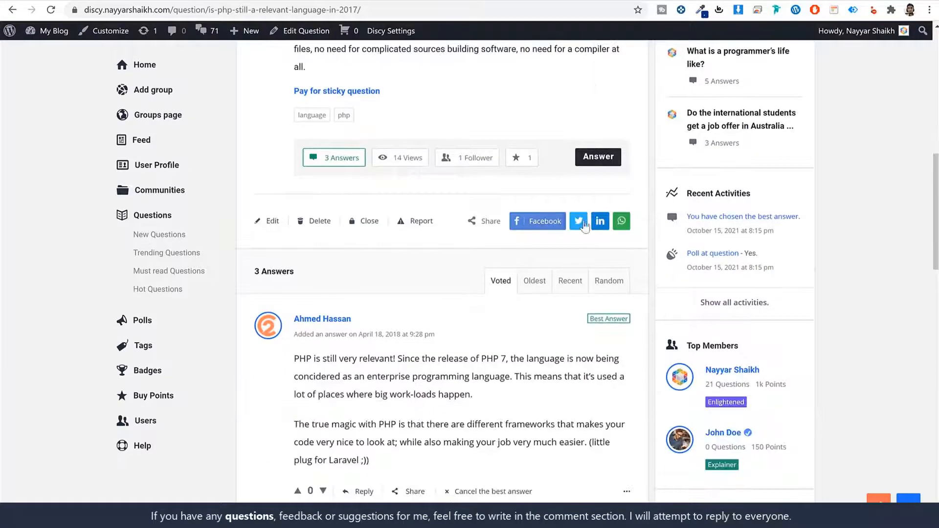
{"action": "scroll", "coordinate": [612, 333], "scroll_direction": "up", "scroll_amount": 20}
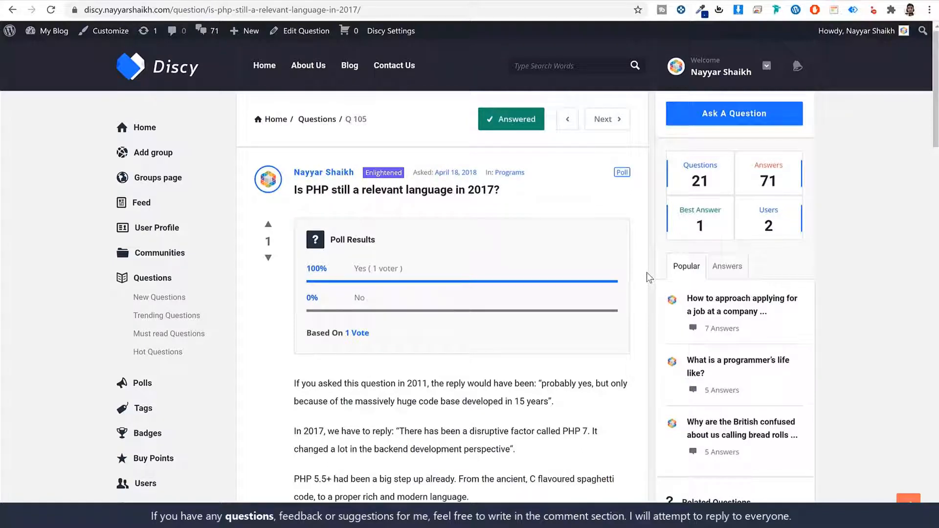
{"action": "left_click", "coordinate": [349, 68]}
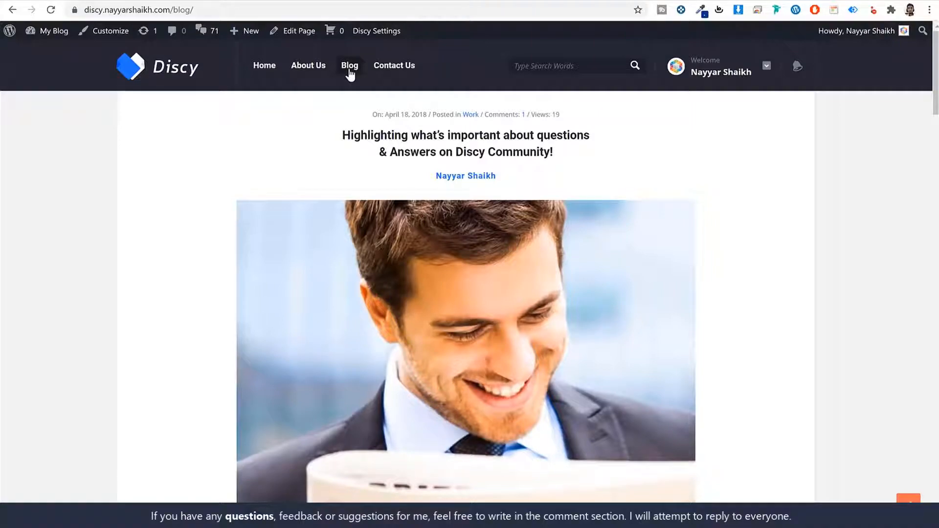
Step: Look over Discy's About Us and Contact Us pages
{"action": "scroll", "coordinate": [743, 273], "scroll_direction": "down", "scroll_amount": 20}
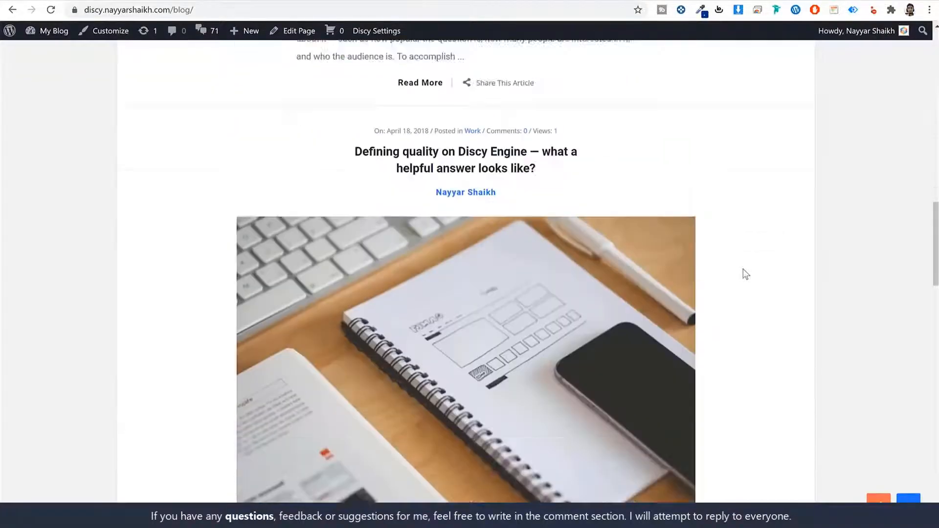
{"action": "scroll", "coordinate": [744, 273], "scroll_direction": "up", "scroll_amount": 20}
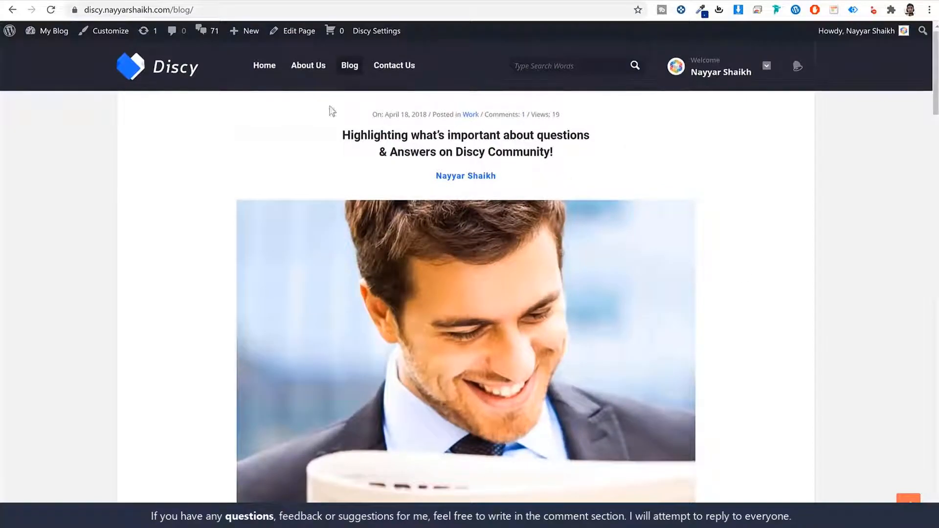
{"action": "left_click", "coordinate": [311, 67]}
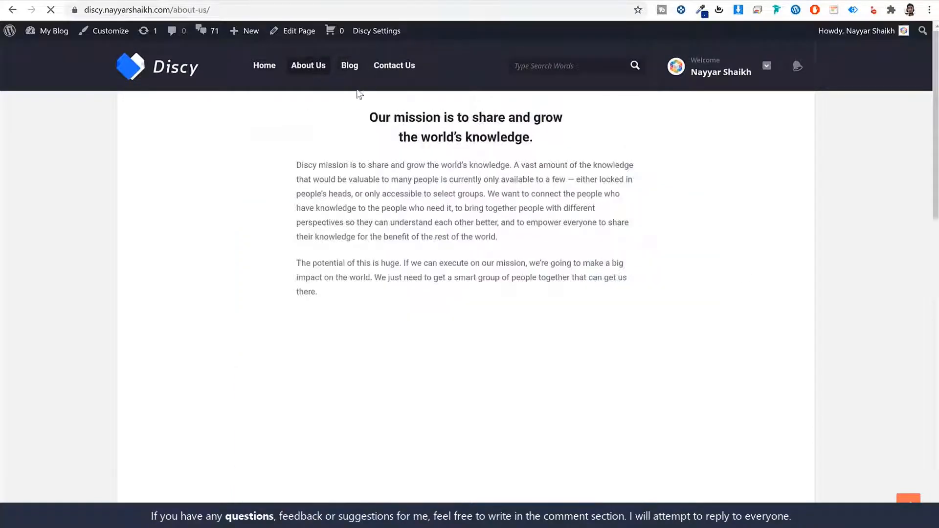
{"action": "scroll", "coordinate": [413, 257], "scroll_direction": "down", "scroll_amount": 5}
{"action": "scroll", "coordinate": [411, 256], "scroll_direction": "up", "scroll_amount": 5}
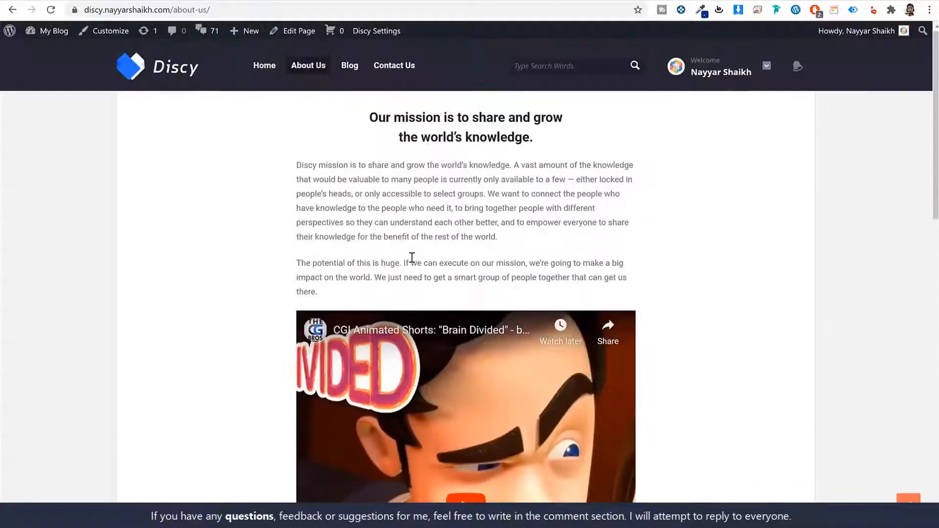
{"action": "left_click", "coordinate": [391, 73]}
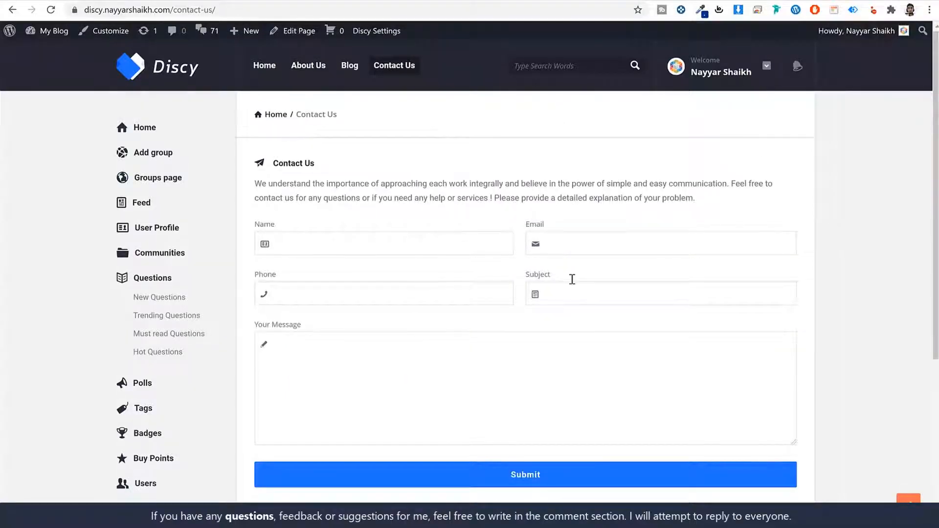
Step: Go to the user profile page from the left sidebar
{"action": "scroll", "coordinate": [859, 352], "scroll_direction": "down", "scroll_amount": 2}
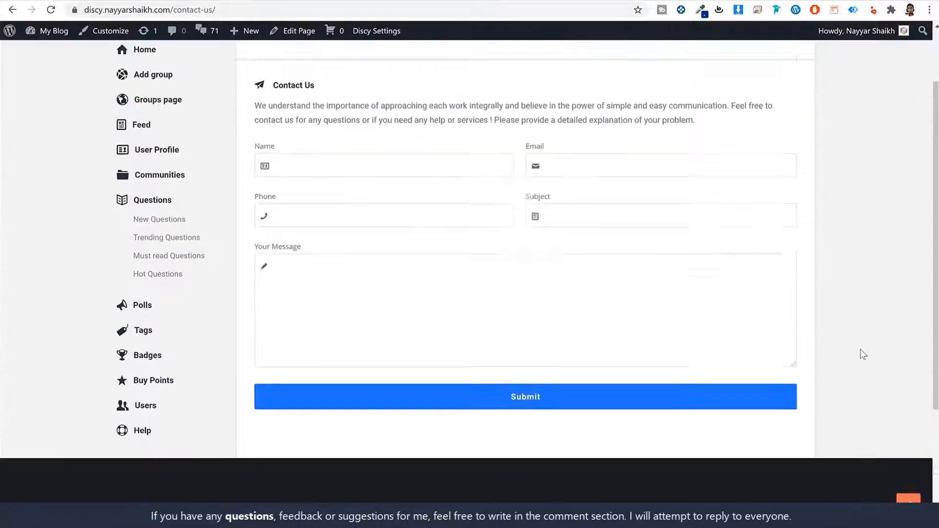
{"action": "scroll", "coordinate": [859, 352], "scroll_direction": "up", "scroll_amount": 2}
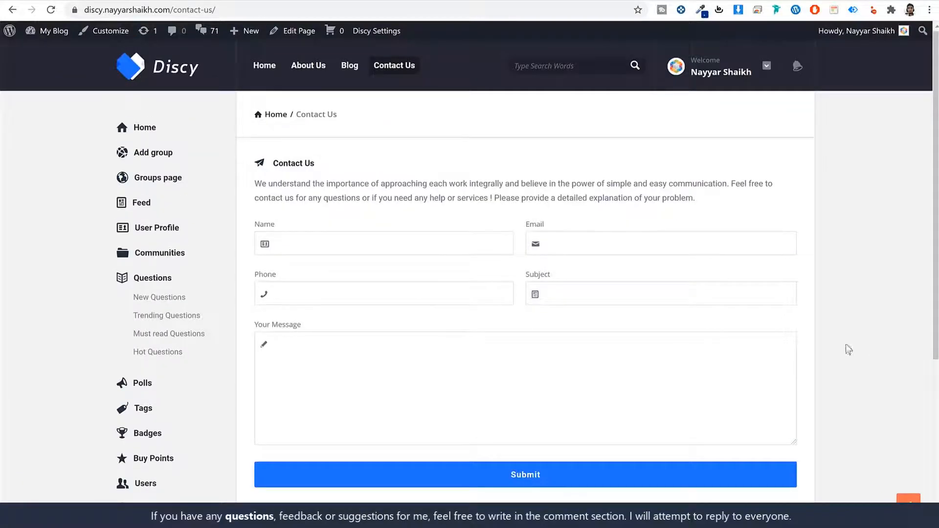
{"action": "left_click", "coordinate": [158, 228]}
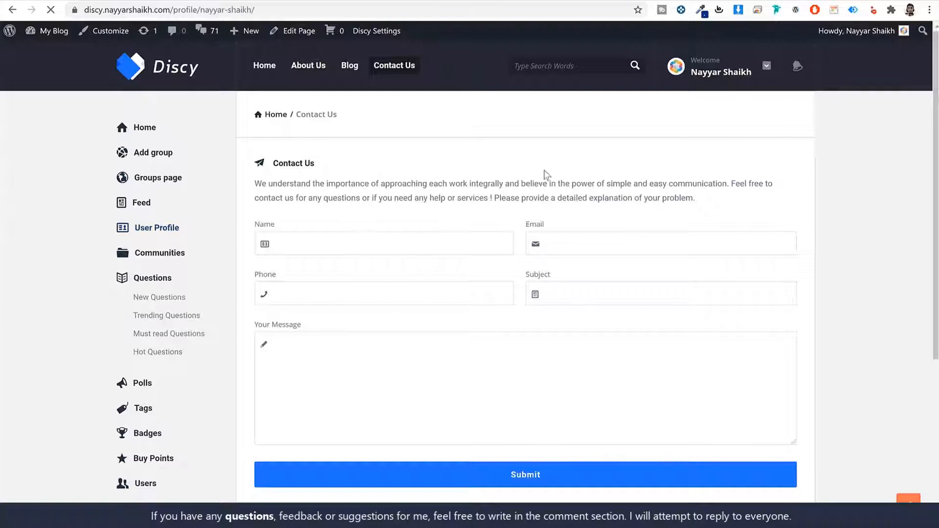
Step: Show the profile's 21 asked questions, scroll through them, and start a new tab
{"action": "scroll", "coordinate": [521, 251], "scroll_direction": "down", "scroll_amount": 6}
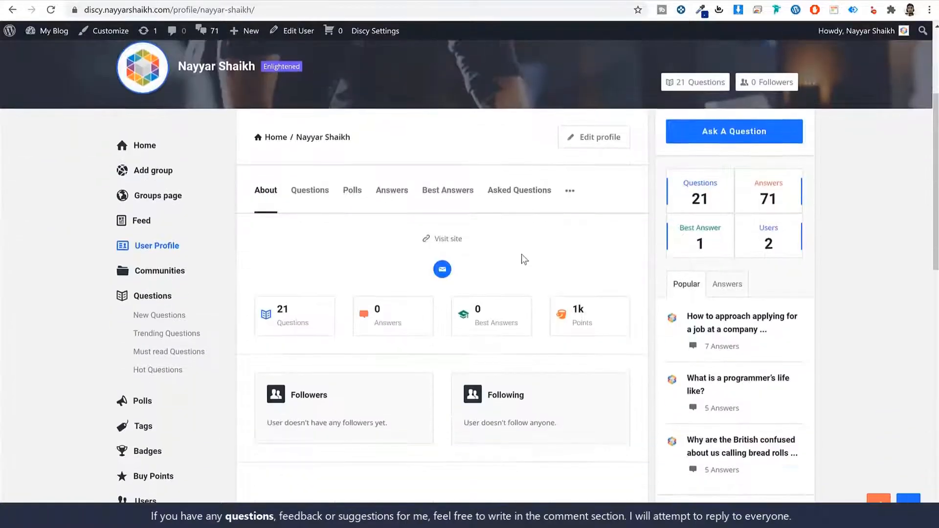
{"action": "scroll", "coordinate": [397, 262], "scroll_direction": "up", "scroll_amount": 2}
{"action": "left_click", "coordinate": [298, 320]}
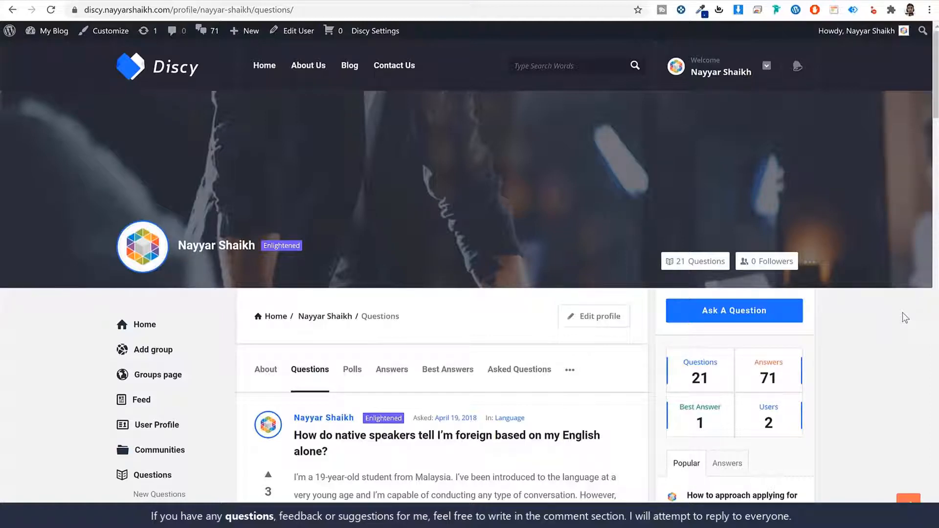
{"action": "scroll", "coordinate": [890, 321], "scroll_direction": "down", "scroll_amount": 14}
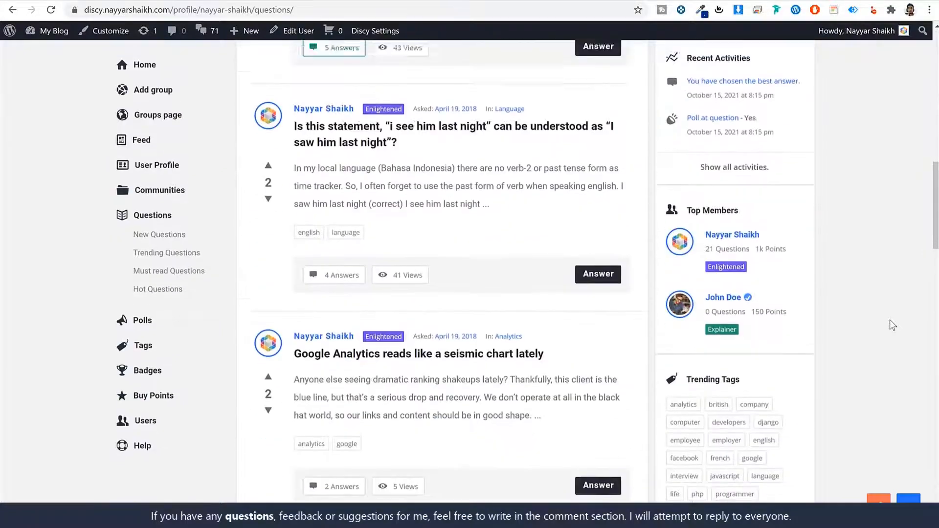
{"action": "scroll", "coordinate": [890, 320], "scroll_direction": "up", "scroll_amount": 12}
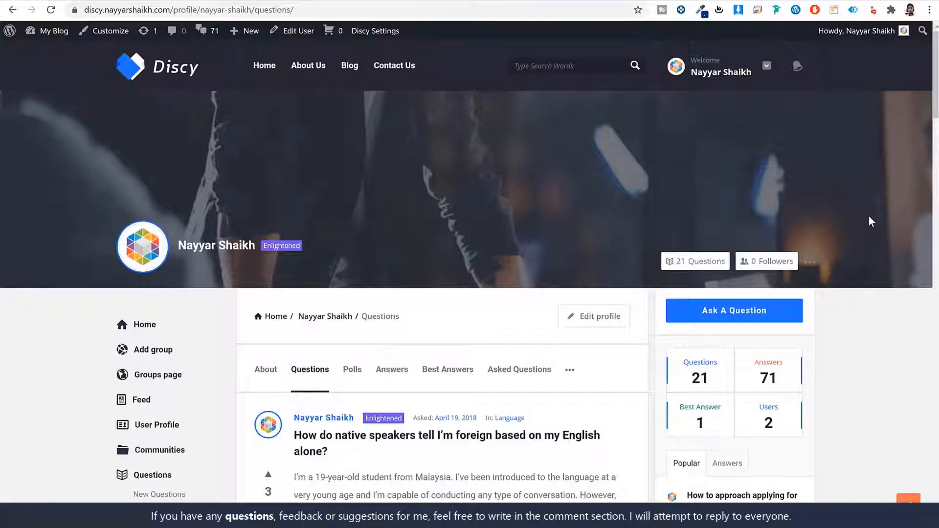
{"action": "key", "text": "ctrl+t"}
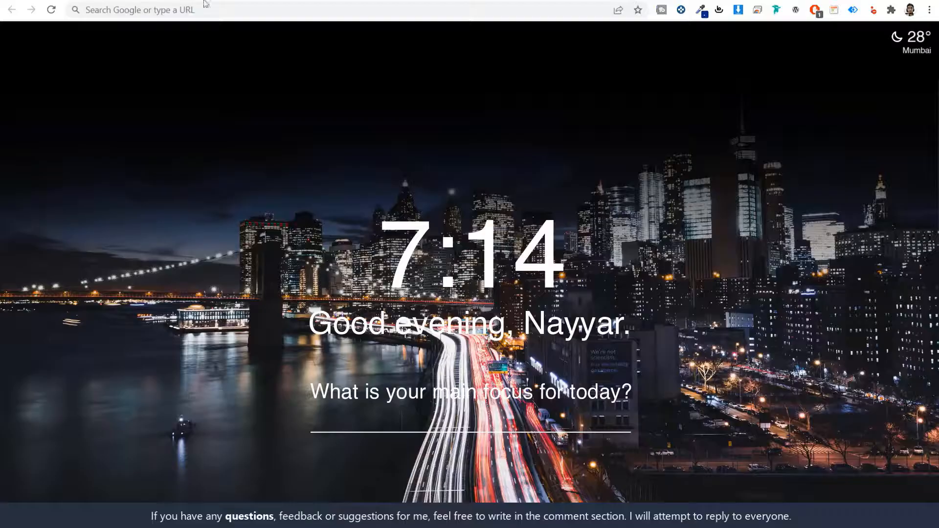
Step: Enter w3qna.com/a2 in the new tab's address bar
{"action": "left_click", "coordinate": [231, 10]}
{"action": "type", "text": "w3qna.com/a2"}
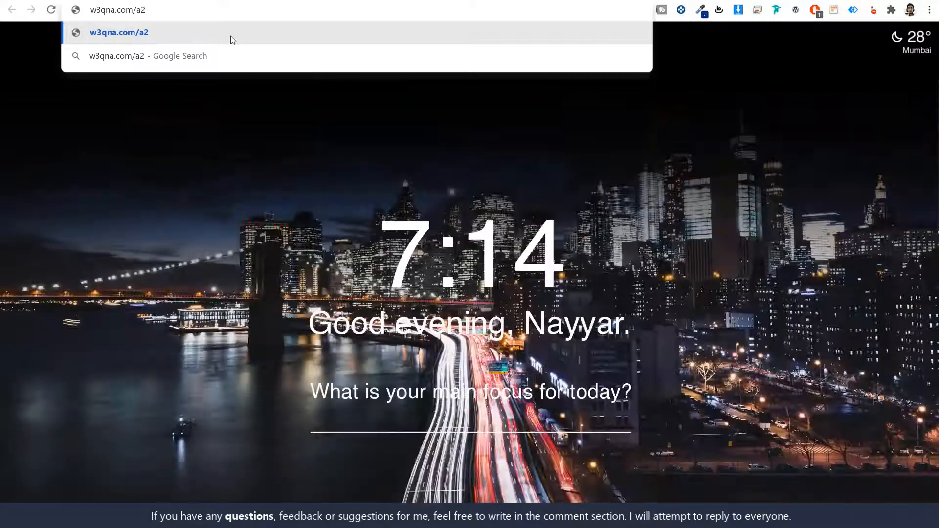
Step: Load the w3qna.com/a2 suggestion to reach A2 Hosting's web hosting plans
{"action": "left_click", "coordinate": [231, 36]}
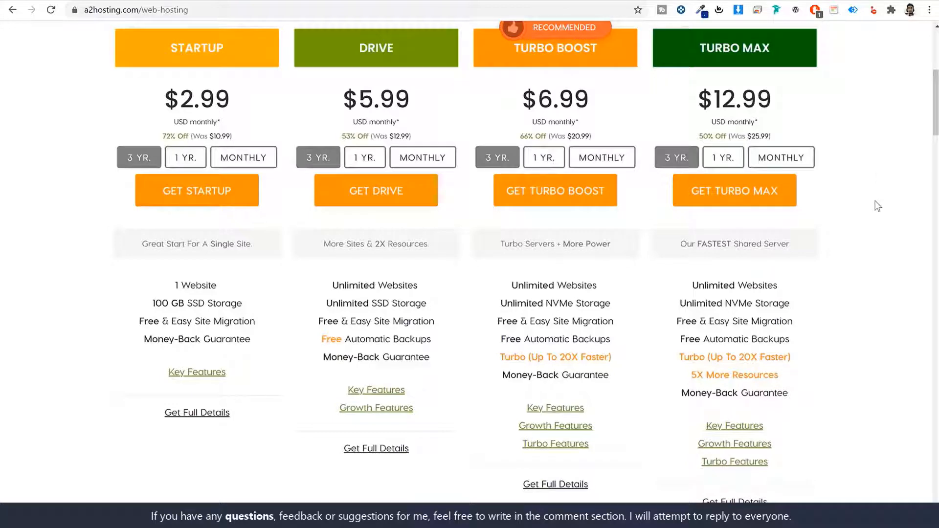
Step: Highlight the DRIVE plan name and its 'More Sites & 2X Resources' tagline
{"action": "scroll", "coordinate": [875, 203], "scroll_direction": "up", "scroll_amount": 2}
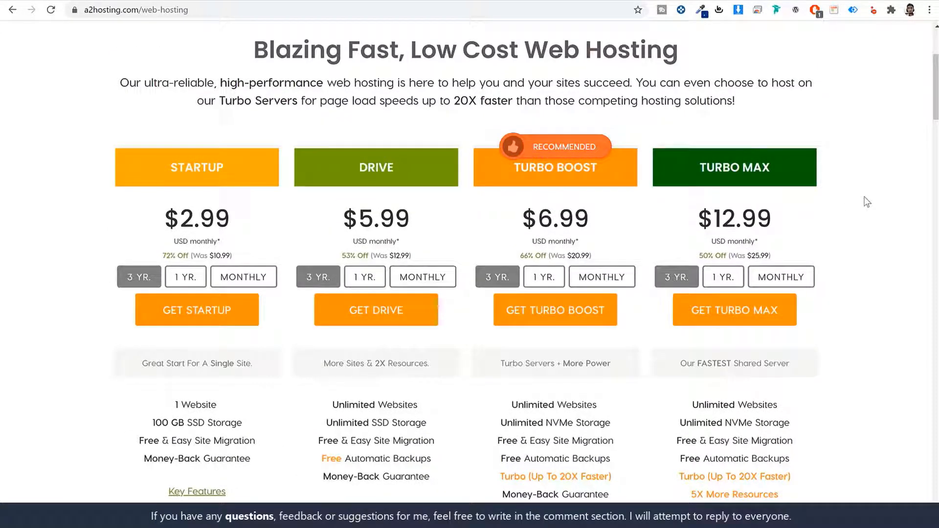
{"action": "scroll", "coordinate": [867, 202], "scroll_direction": "down", "scroll_amount": 2}
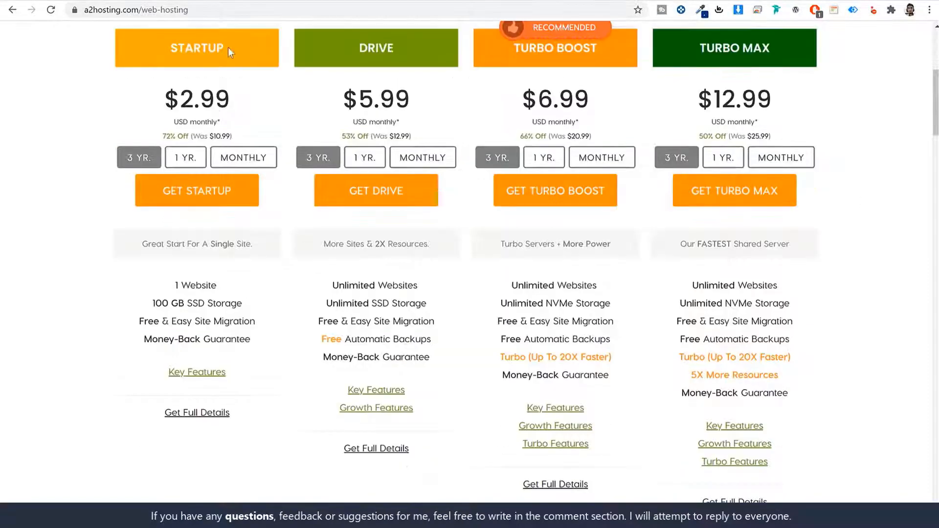
{"action": "left_click_drag", "start_coordinate": [228, 47], "coordinate": [166, 48]}
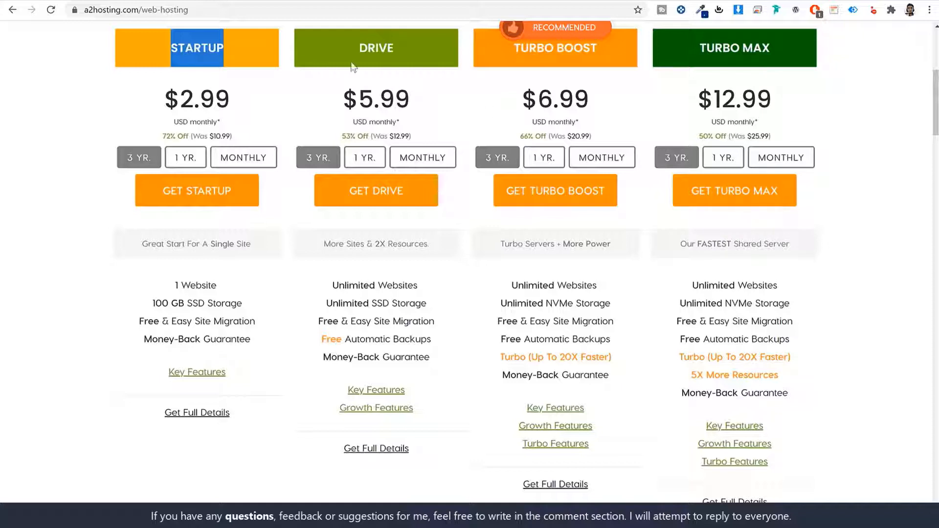
{"action": "left_click_drag", "start_coordinate": [410, 46], "coordinate": [350, 47]}
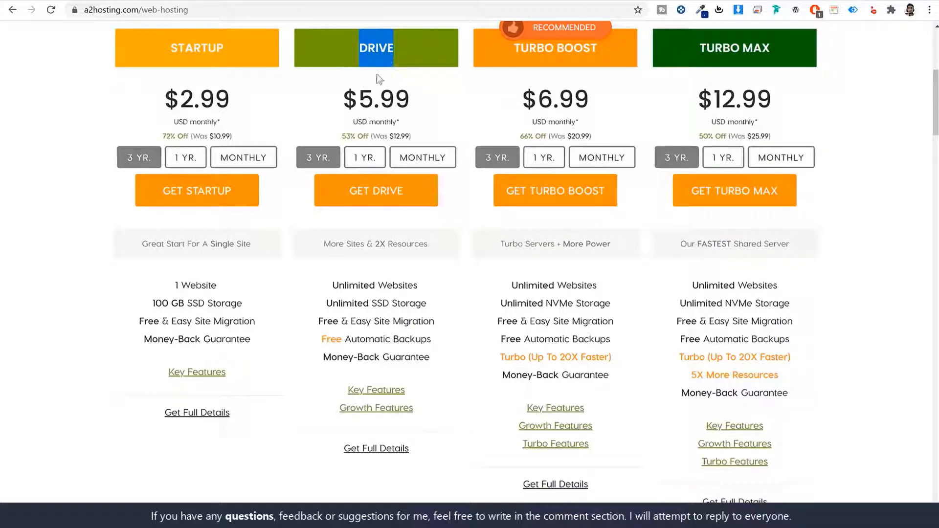
{"action": "left_click", "coordinate": [340, 243]}
{"action": "left_click_drag", "start_coordinate": [340, 243], "coordinate": [430, 247]}
{"action": "left_click", "coordinate": [420, 247]}
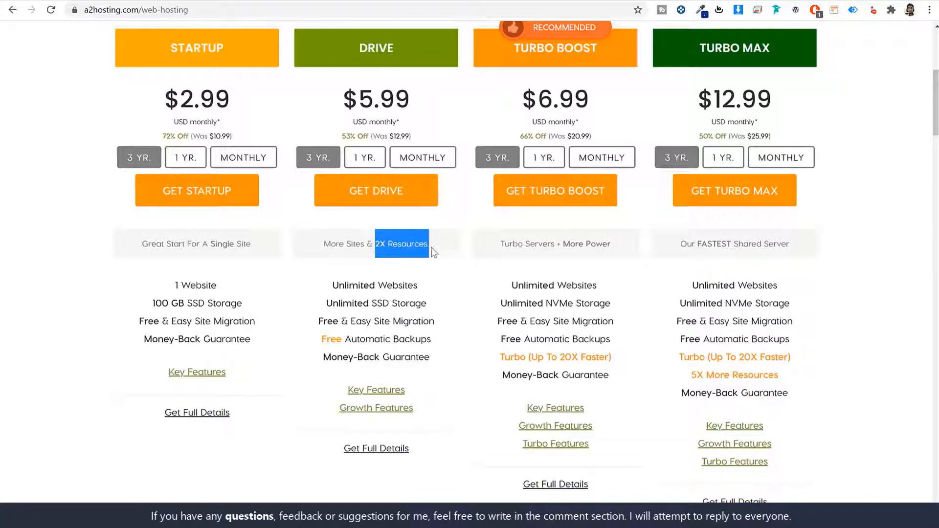
Step: Compare Startup's 1 Website limit with Drive's Unlimited Websites
{"action": "scroll", "coordinate": [431, 247], "scroll_direction": "up", "scroll_amount": 1}
{"action": "left_click_drag", "start_coordinate": [232, 113], "coordinate": [169, 102]}
{"action": "scroll", "coordinate": [319, 146], "scroll_direction": "down", "scroll_amount": 1}
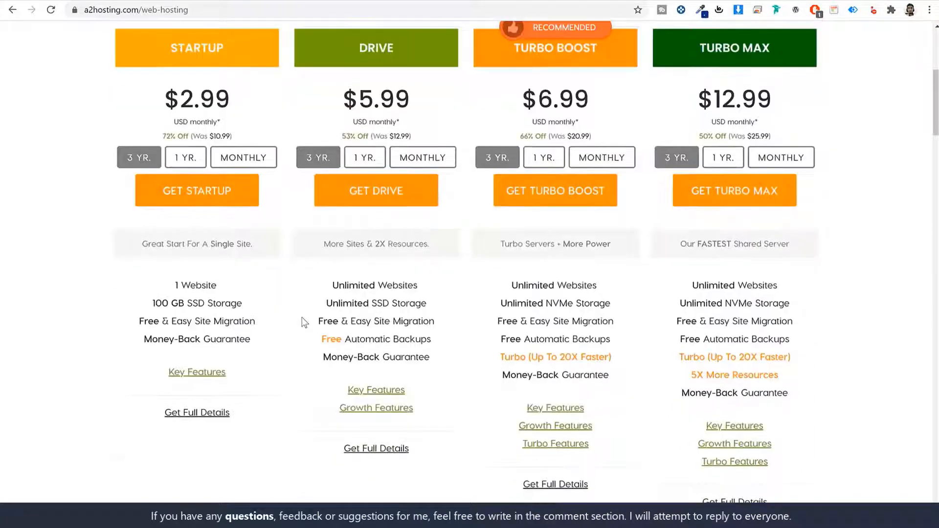
{"action": "left_click_drag", "start_coordinate": [221, 285], "coordinate": [166, 285]}
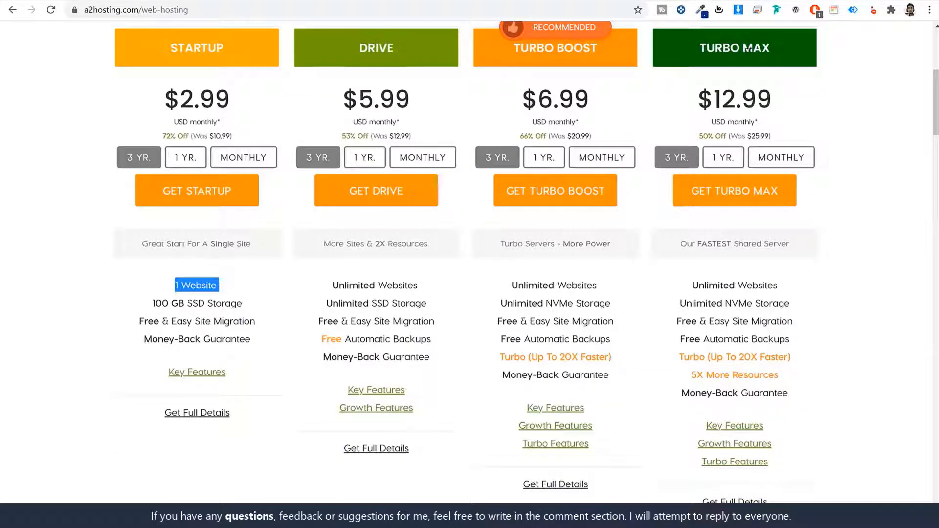
{"action": "left_click_drag", "start_coordinate": [332, 286], "coordinate": [432, 291]}
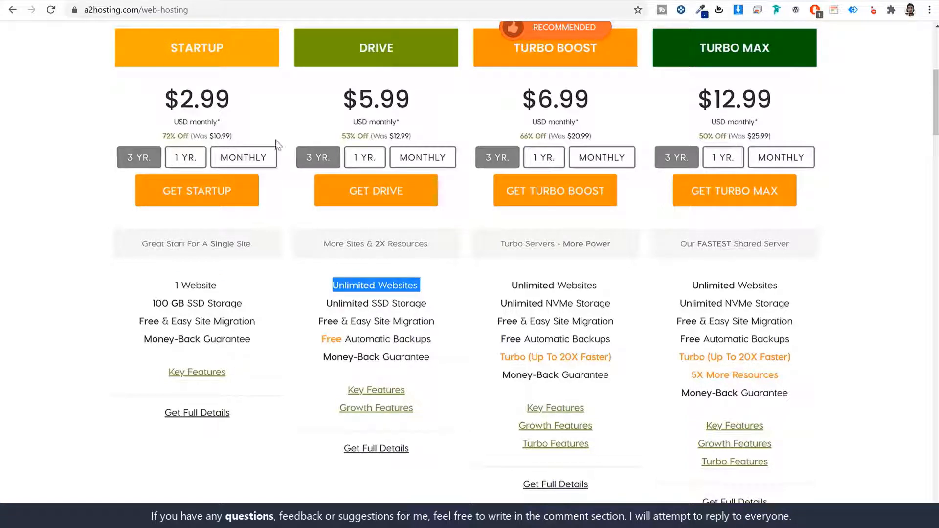
{"action": "left_click_drag", "start_coordinate": [176, 44], "coordinate": [243, 43]}
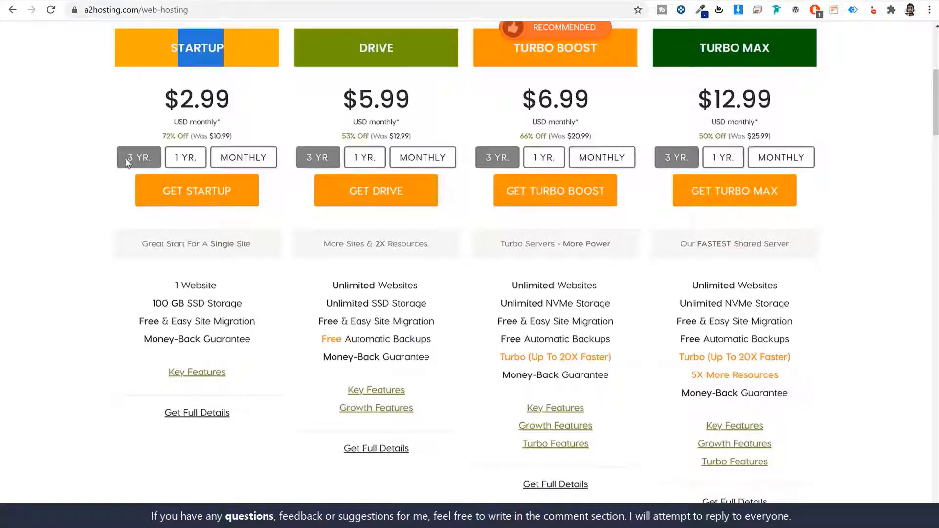
{"action": "left_click_drag", "start_coordinate": [215, 283], "coordinate": [155, 289]}
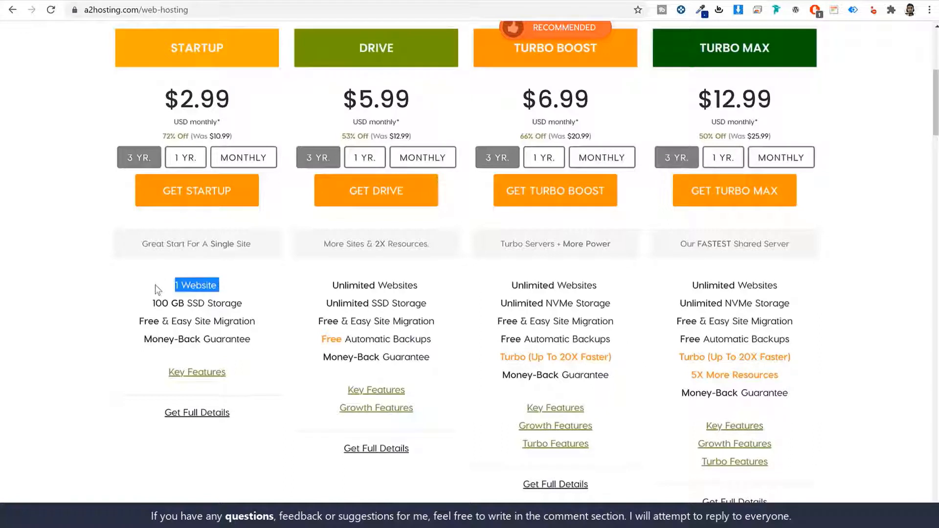
{"action": "double_click", "coordinate": [378, 53]}
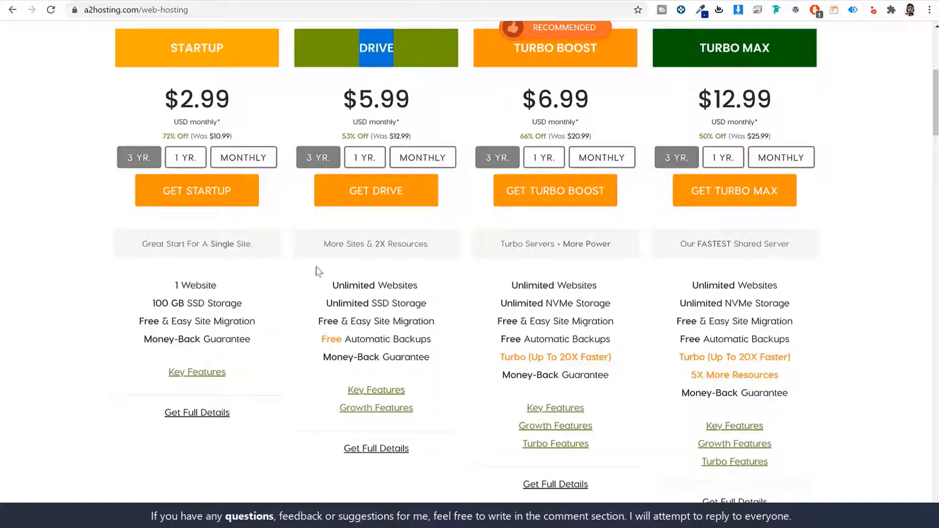
{"action": "left_click_drag", "start_coordinate": [421, 285], "coordinate": [333, 285]}
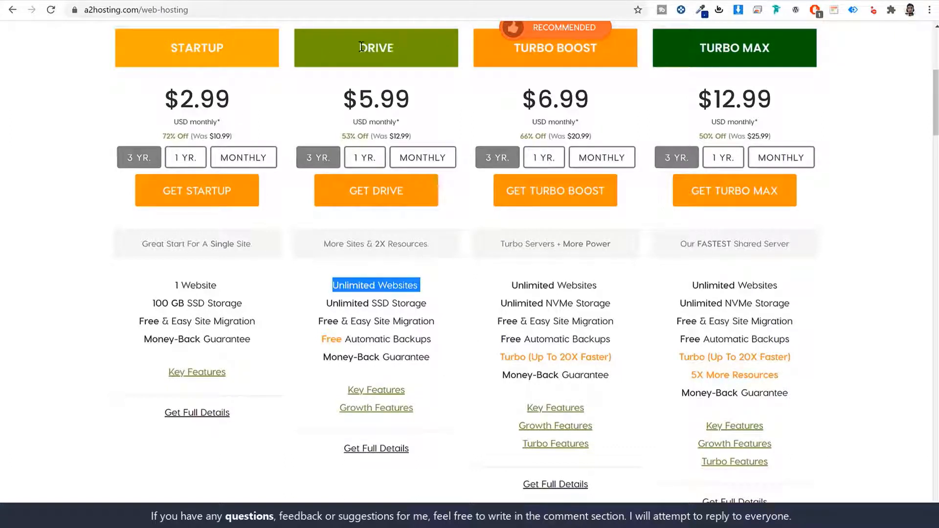
Step: Highlight Drive's Unlimited SSD Storage and remaining features, bringing its Key Features link into view
{"action": "left_click_drag", "start_coordinate": [361, 47], "coordinate": [414, 49]}
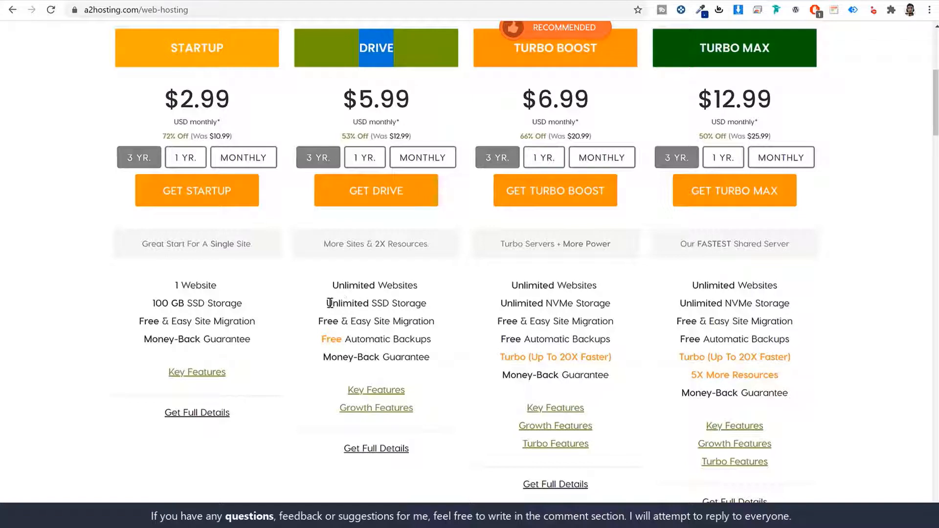
{"action": "left_click_drag", "start_coordinate": [327, 304], "coordinate": [454, 310]}
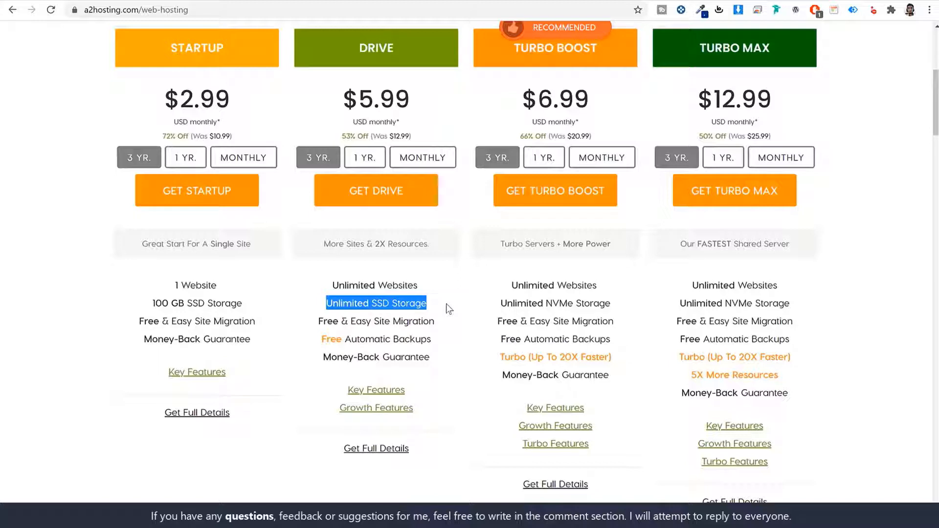
{"action": "left_click_drag", "start_coordinate": [427, 304], "coordinate": [371, 304]}
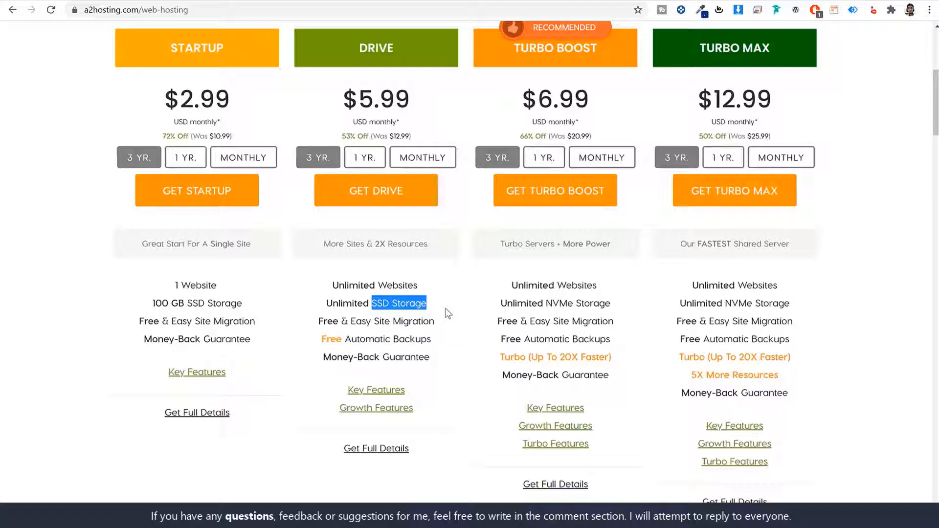
{"action": "left_click", "coordinate": [450, 333]}
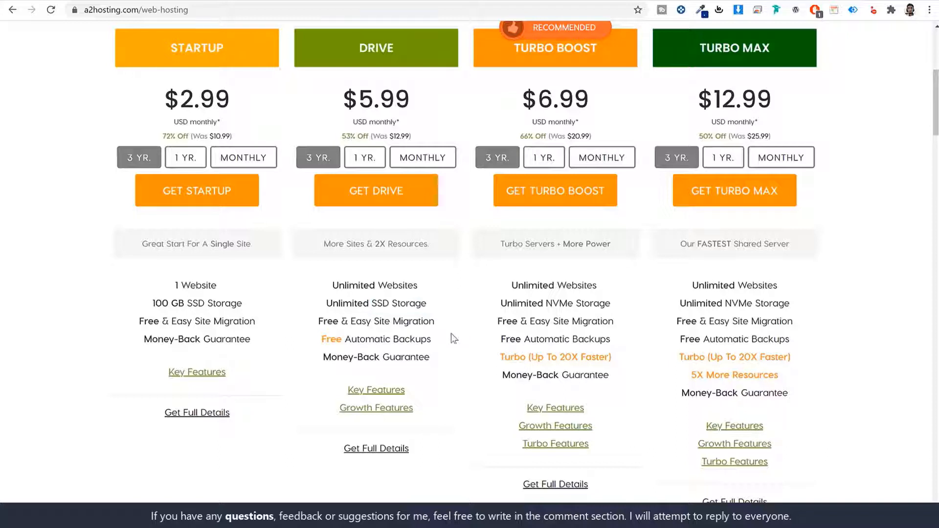
{"action": "left_click_drag", "start_coordinate": [323, 339], "coordinate": [461, 341]}
{"action": "left_click", "coordinate": [462, 339]}
{"action": "scroll", "coordinate": [447, 357], "scroll_direction": "down", "scroll_amount": 2}
{"action": "mouse_move", "coordinate": [378, 272]}
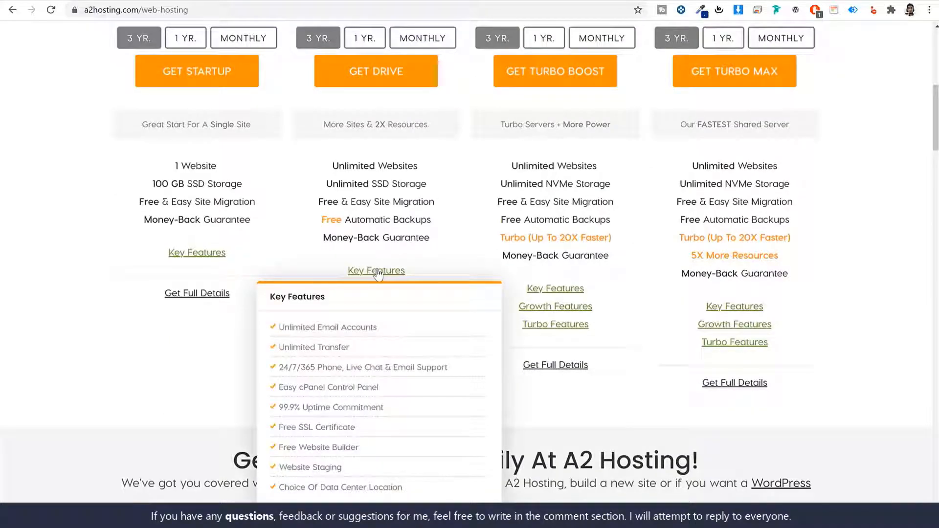
Step: Compare the DRIVE and Turbo Boost plan headings, then begin checkout with GET DRIVE
{"action": "scroll", "coordinate": [469, 398], "scroll_direction": "up", "scroll_amount": 3}
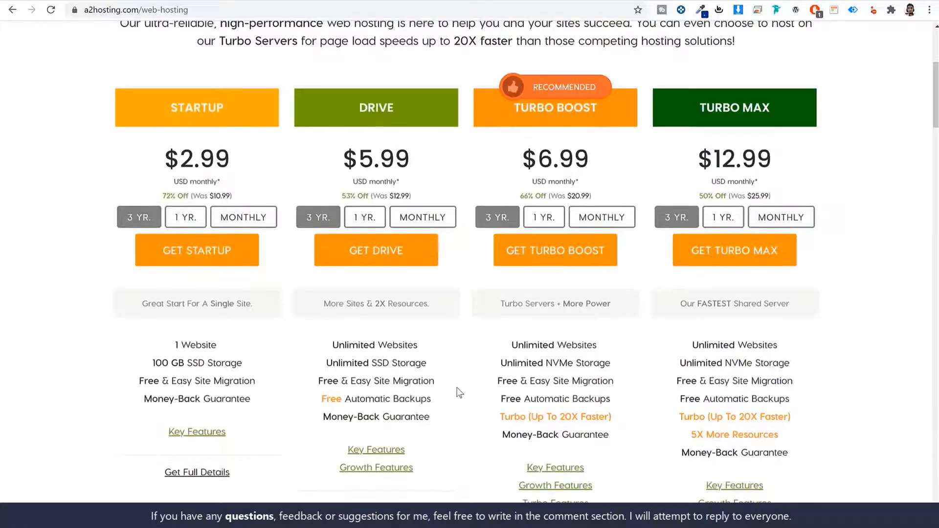
{"action": "left_click_drag", "start_coordinate": [353, 104], "coordinate": [404, 113]}
{"action": "left_click", "coordinate": [693, 404]}
{"action": "left_click_drag", "start_coordinate": [565, 108], "coordinate": [844, 114]}
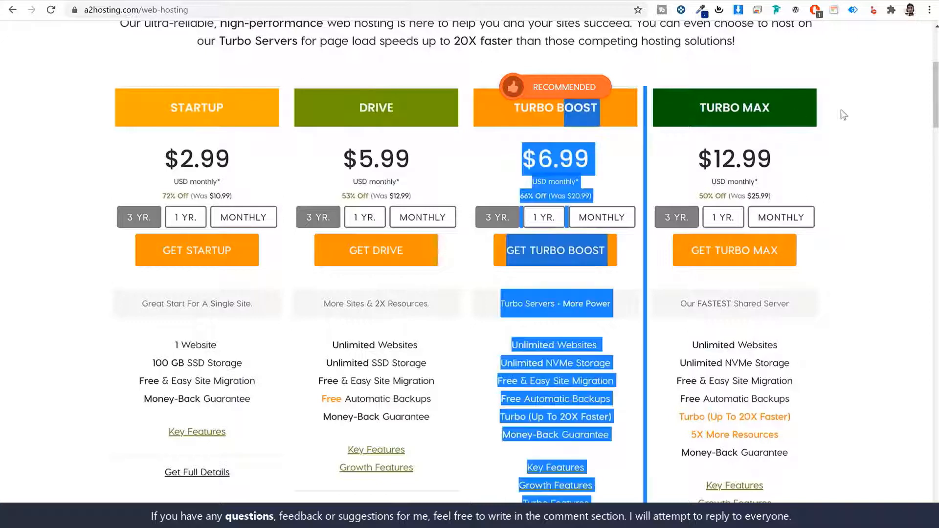
{"action": "left_click", "coordinate": [844, 114]}
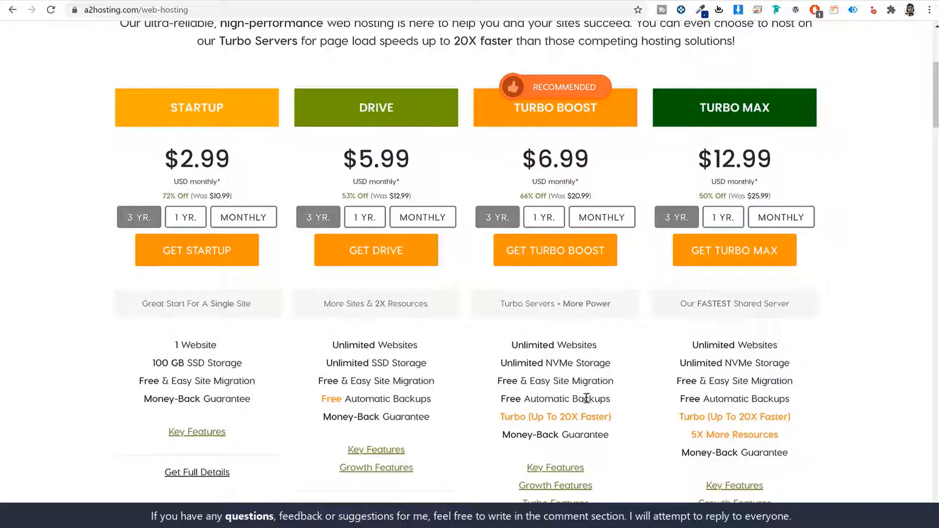
{"action": "left_click_drag", "start_coordinate": [337, 109], "coordinate": [397, 113]}
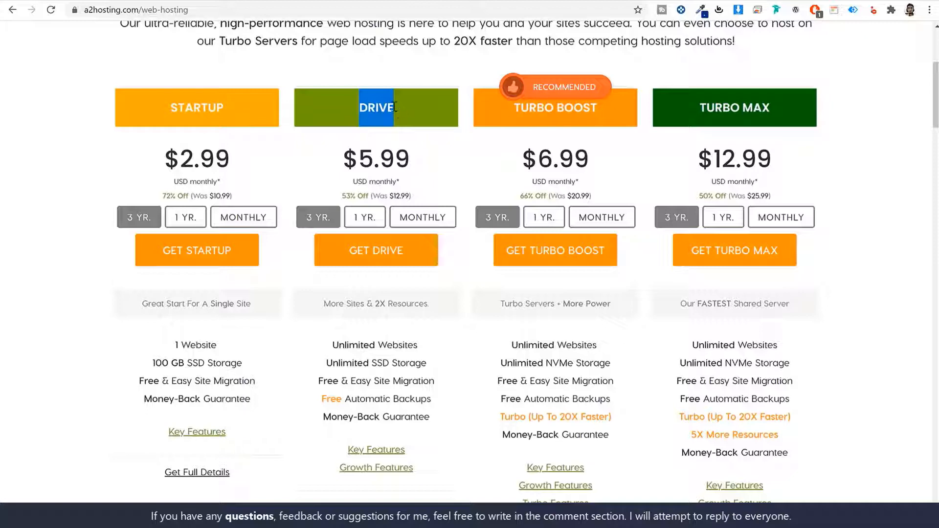
{"action": "left_click", "coordinate": [404, 259]}
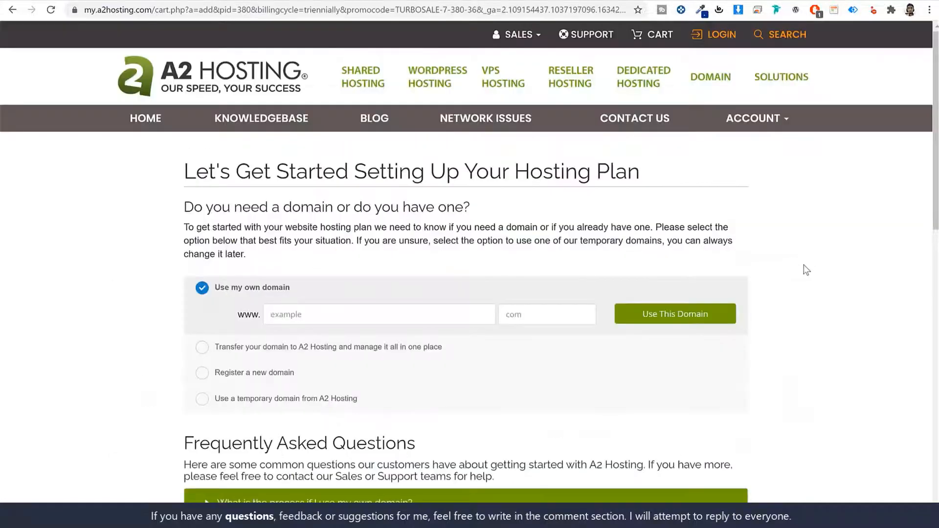
Step: Toggle the domain options, settling on Register a new domain with its www field focused
{"action": "scroll", "coordinate": [802, 279], "scroll_direction": "down", "scroll_amount": 4}
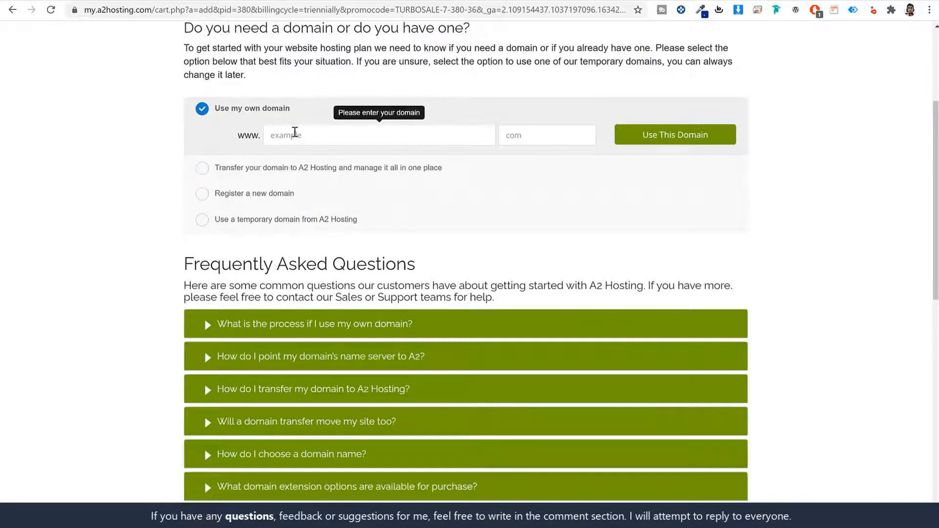
{"action": "left_click_drag", "start_coordinate": [288, 109], "coordinate": [214, 112]}
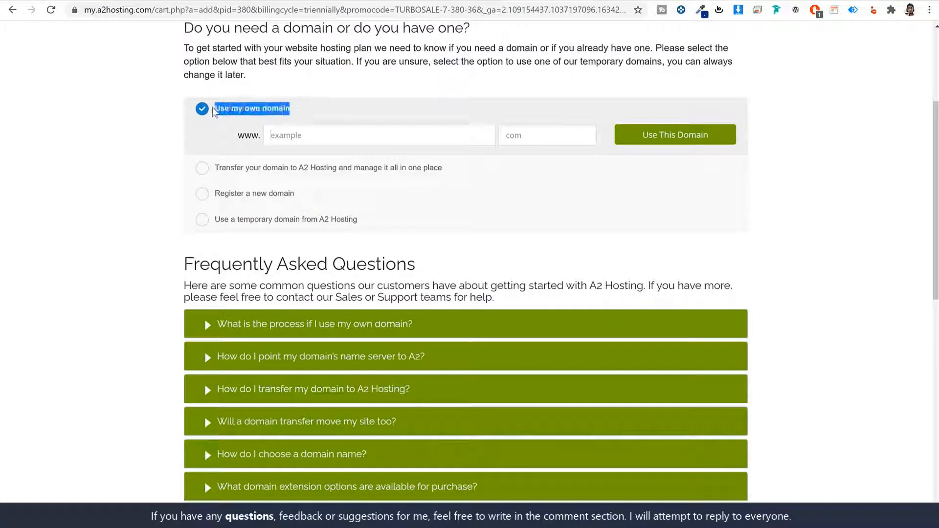
{"action": "left_click", "coordinate": [250, 193]}
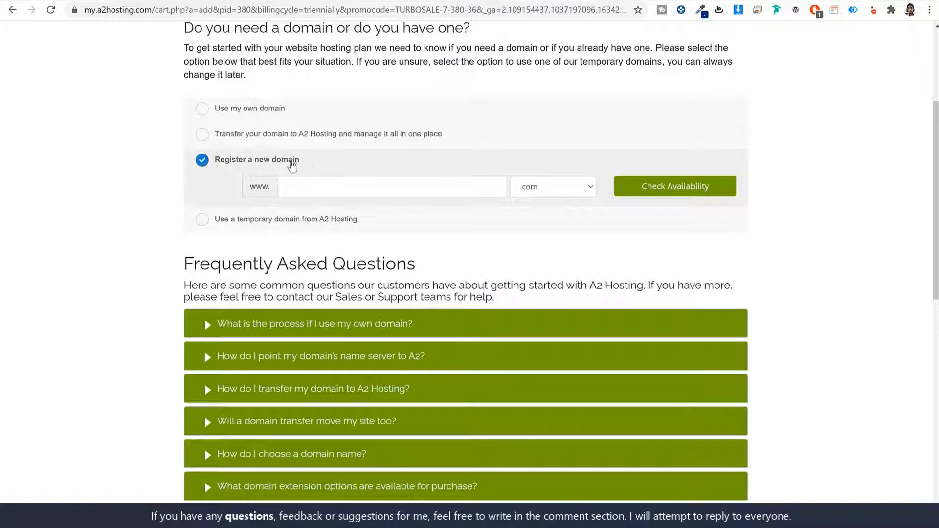
{"action": "left_click_drag", "start_coordinate": [293, 164], "coordinate": [215, 163]}
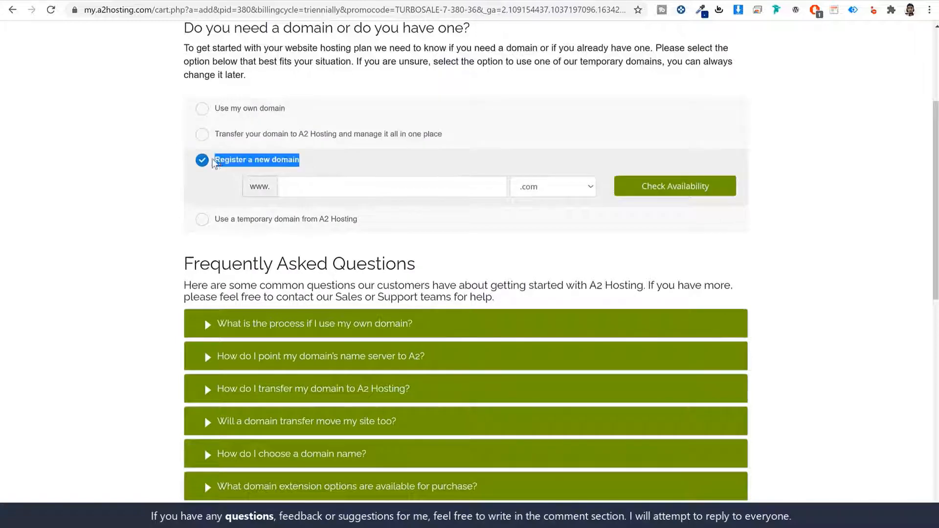
{"action": "left_click", "coordinate": [263, 111]}
{"action": "left_click_drag", "start_coordinate": [298, 110], "coordinate": [213, 112]}
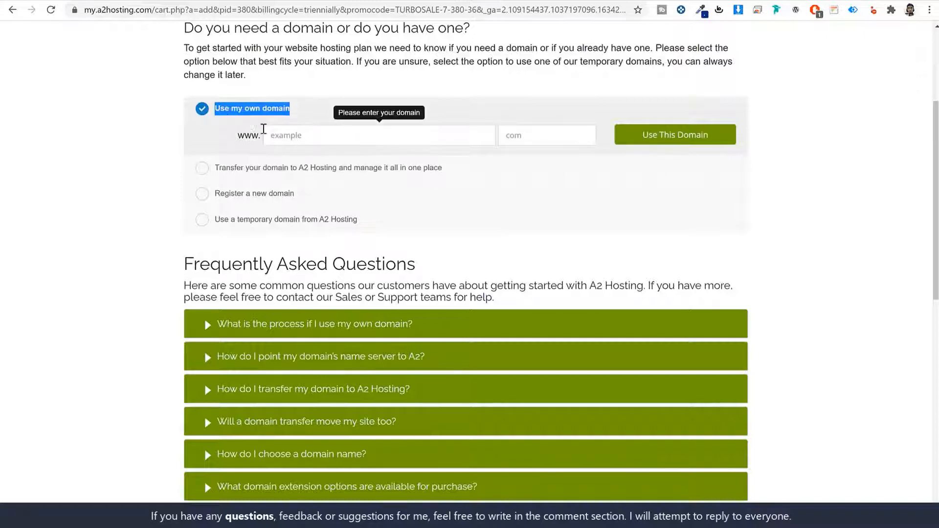
{"action": "left_click_drag", "start_coordinate": [306, 117], "coordinate": [216, 112]}
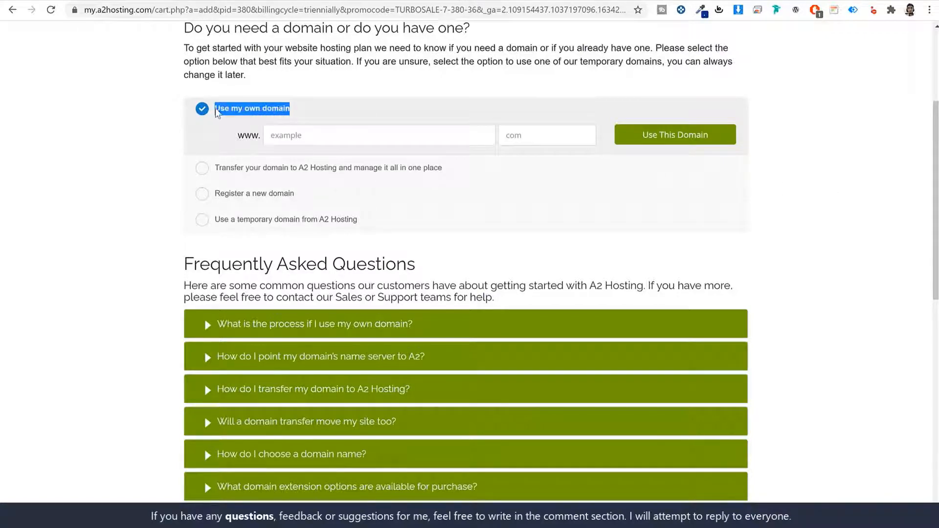
{"action": "left_click", "coordinate": [285, 194]}
{"action": "left_click_drag", "start_coordinate": [299, 161], "coordinate": [216, 163]}
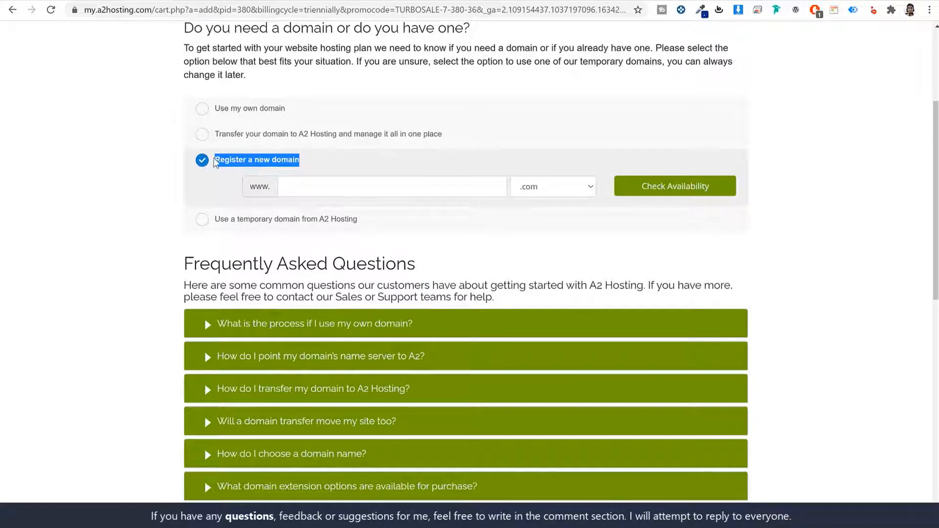
{"action": "left_click", "coordinate": [332, 188]}
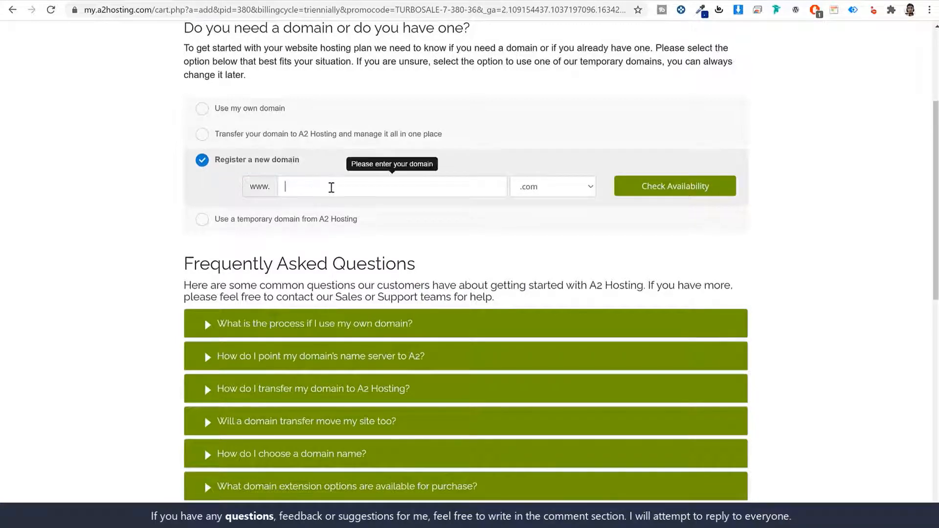
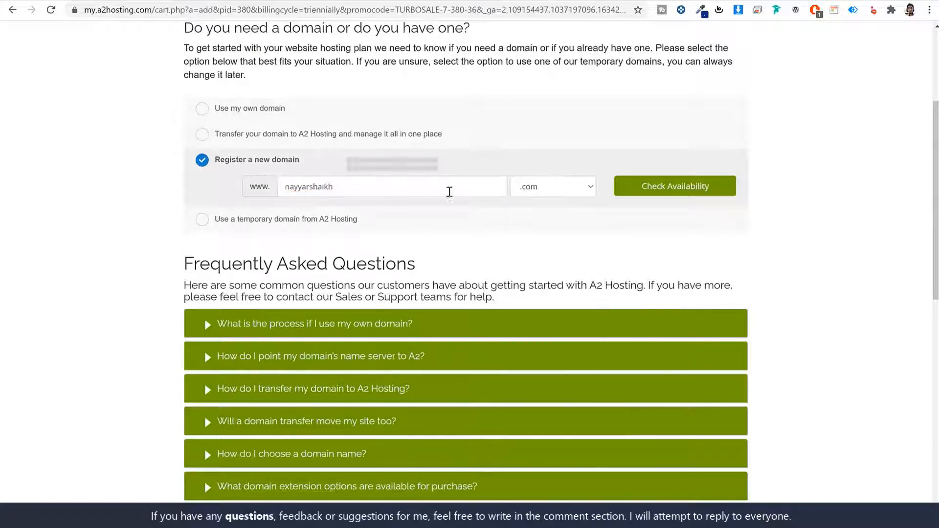
Step: Type the desired domain name and browse the extension list, leaving .com selected
{"action": "double_click", "coordinate": [415, 190]}
{"action": "left_click", "coordinate": [538, 189]}
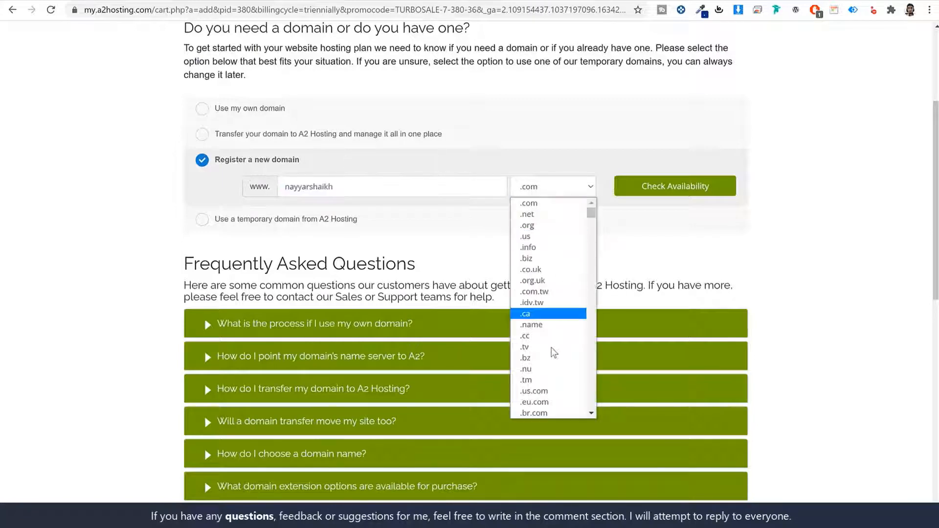
{"action": "scroll", "coordinate": [552, 356], "scroll_direction": "down", "scroll_amount": 15}
{"action": "scroll", "coordinate": [553, 355], "scroll_direction": "down", "scroll_amount": 20}
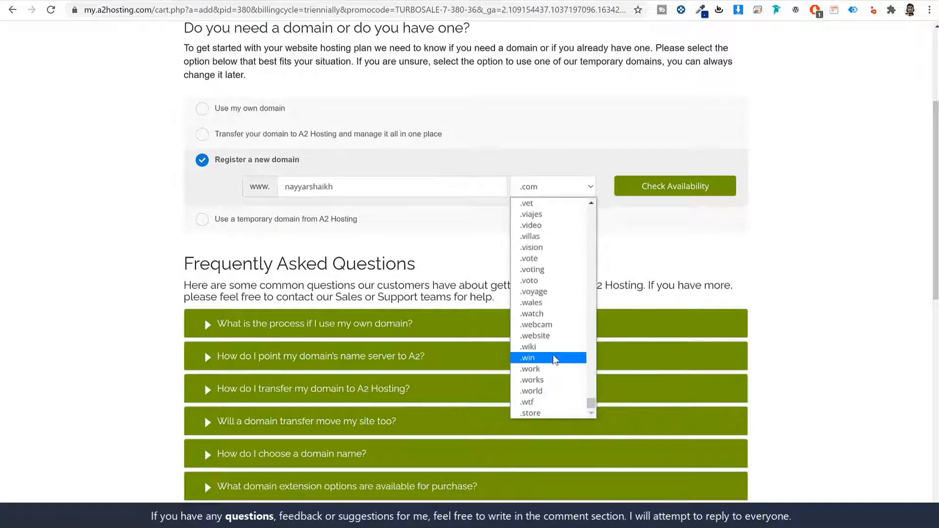
{"action": "scroll", "coordinate": [554, 357], "scroll_direction": "up", "scroll_amount": 20}
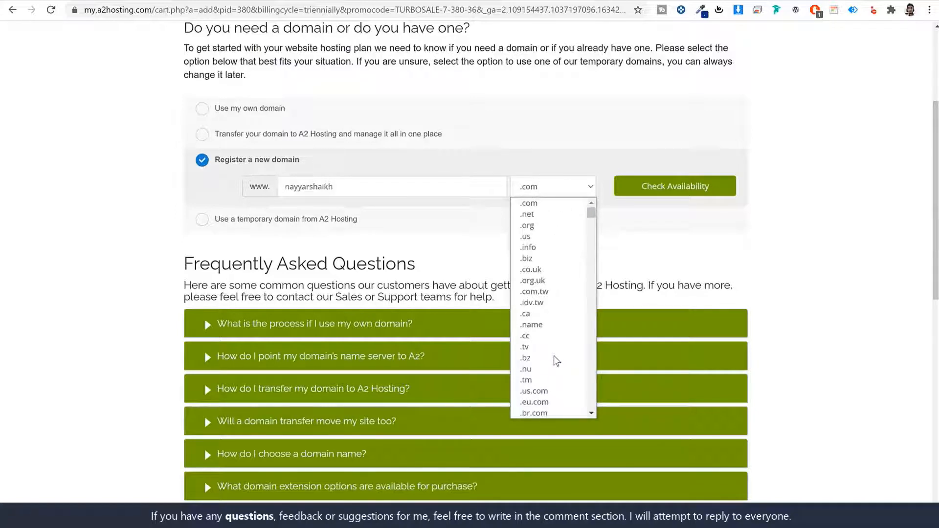
{"action": "scroll", "coordinate": [558, 354], "scroll_direction": "down", "scroll_amount": 5}
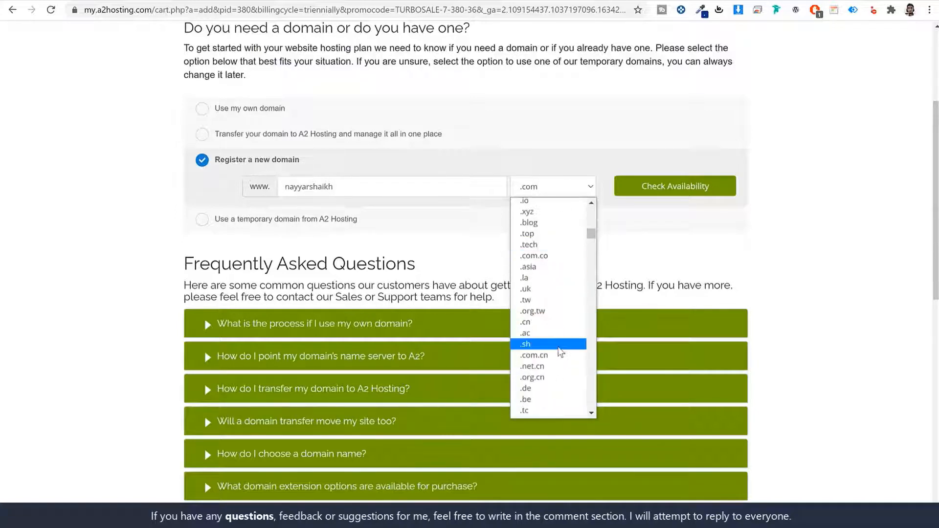
{"action": "scroll", "coordinate": [563, 337], "scroll_direction": "down", "scroll_amount": 3}
{"action": "scroll", "coordinate": [542, 380], "scroll_direction": "down", "scroll_amount": 6}
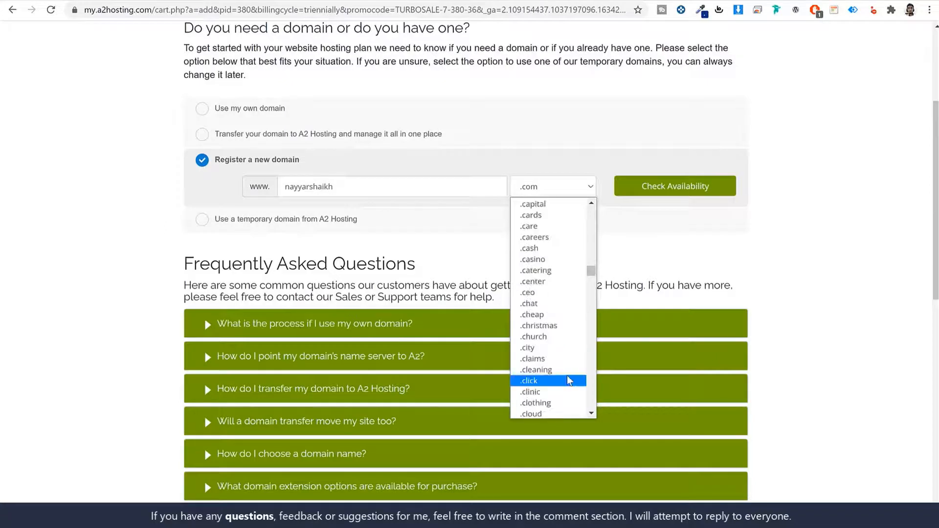
{"action": "scroll", "coordinate": [550, 369], "scroll_direction": "up", "scroll_amount": 3}
{"action": "scroll", "coordinate": [565, 370], "scroll_direction": "down", "scroll_amount": 3}
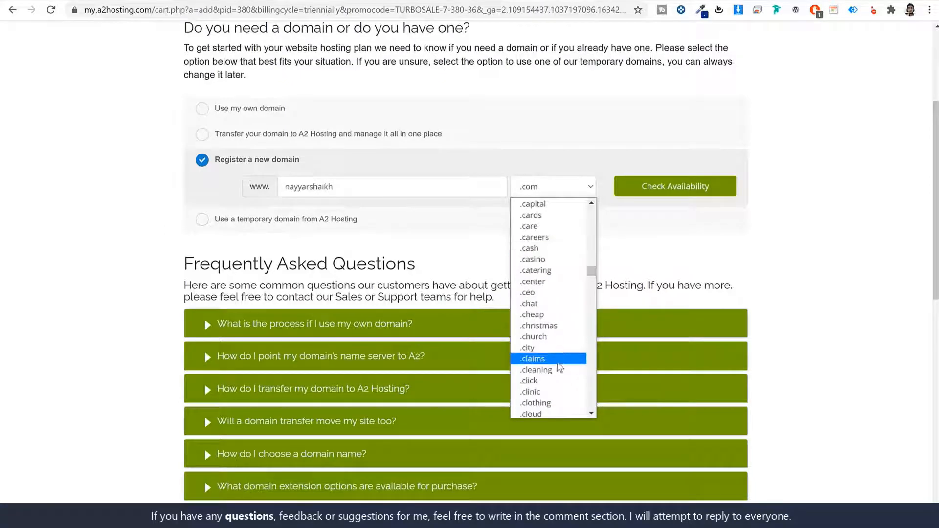
{"action": "scroll", "coordinate": [562, 371], "scroll_direction": "down", "scroll_amount": 5}
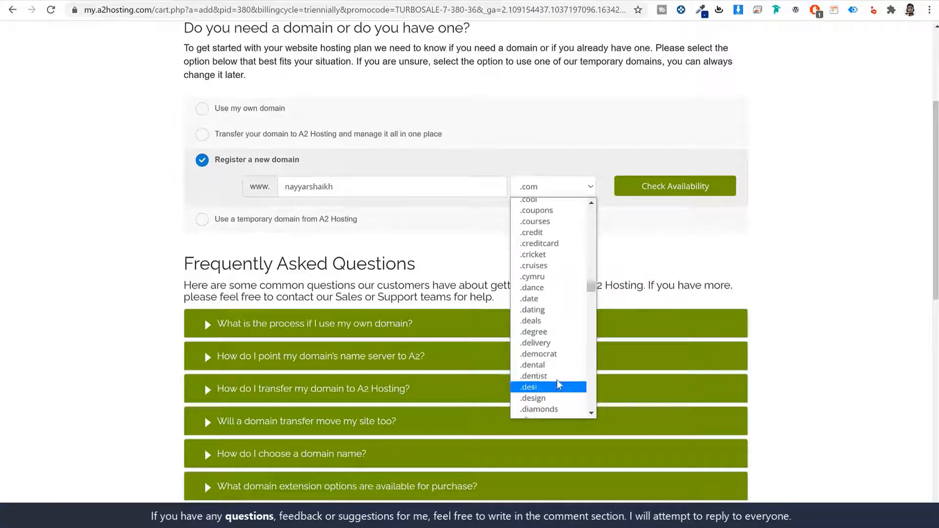
{"action": "left_click", "coordinate": [829, 269]}
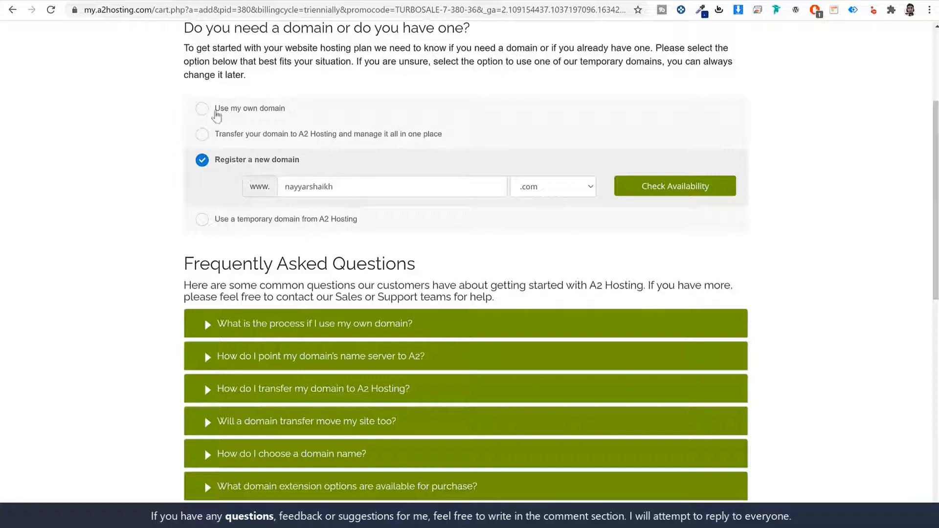
Step: Try the Use my own domain option, entering a partial domain name
{"action": "left_click", "coordinate": [202, 109]}
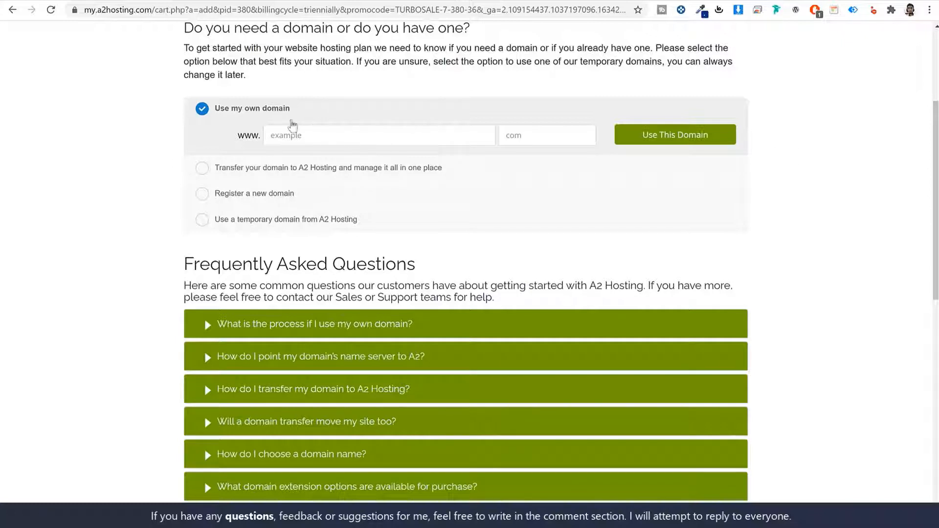
{"action": "triple_click", "coordinate": [261, 111]}
{"action": "left_click", "coordinate": [367, 131]}
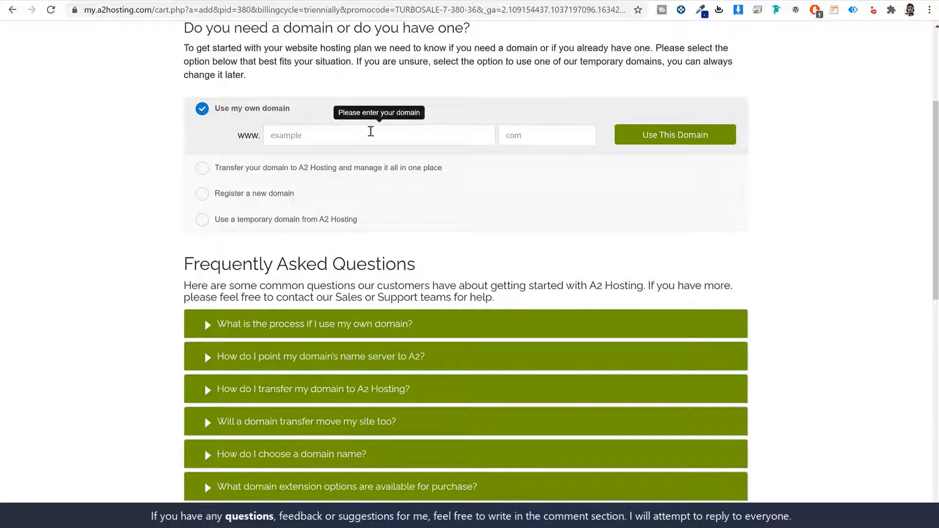
{"action": "left_click", "coordinate": [527, 136]}
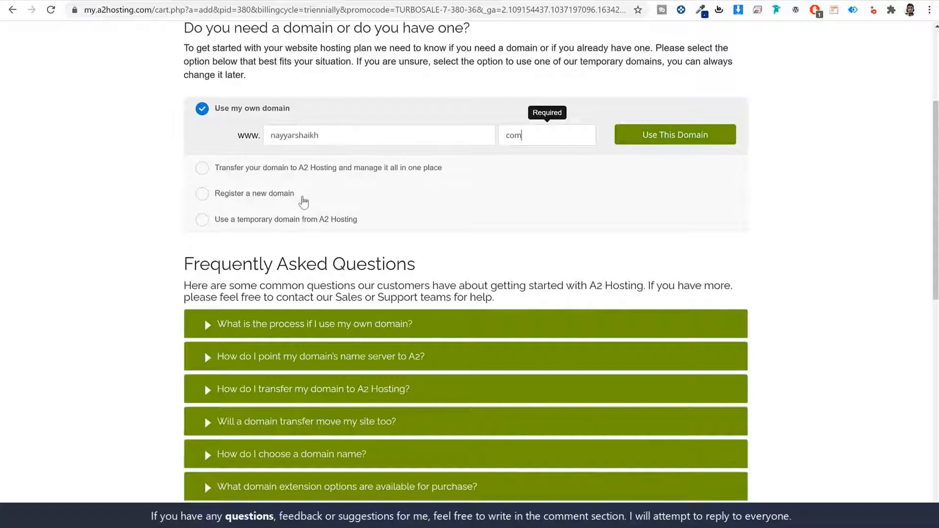
Step: Return to registering a new domain, complete its name, confirm .com availability, and continue
{"action": "left_click", "coordinate": [201, 194]}
{"action": "left_click", "coordinate": [413, 185]}
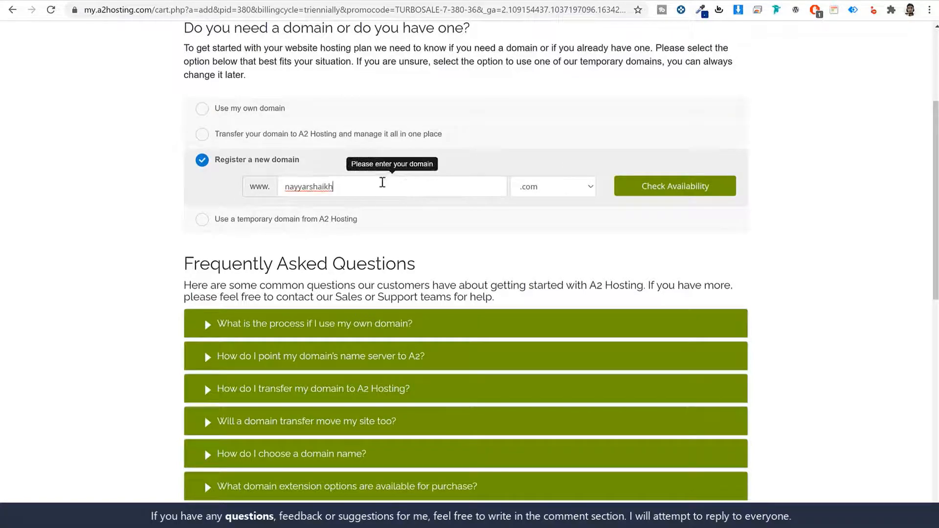
{"action": "type", "text": "s"}
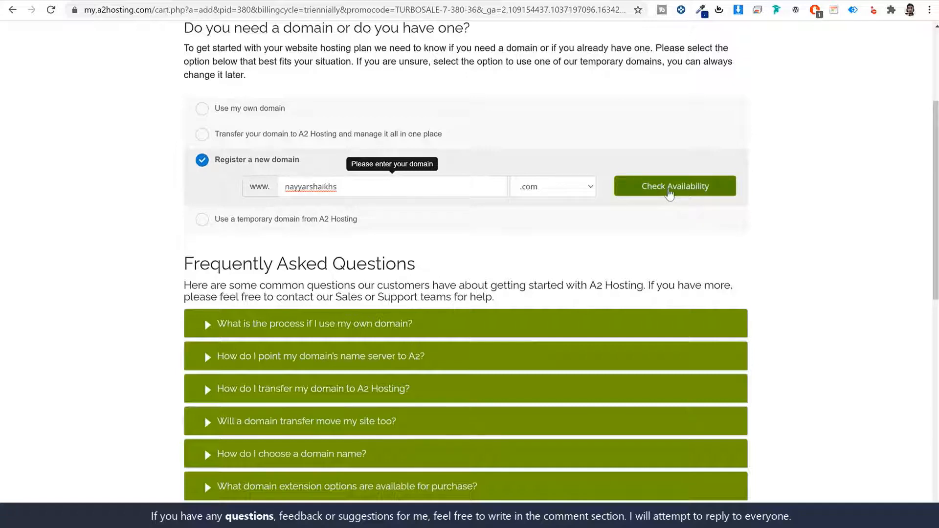
{"action": "left_click", "coordinate": [665, 193]}
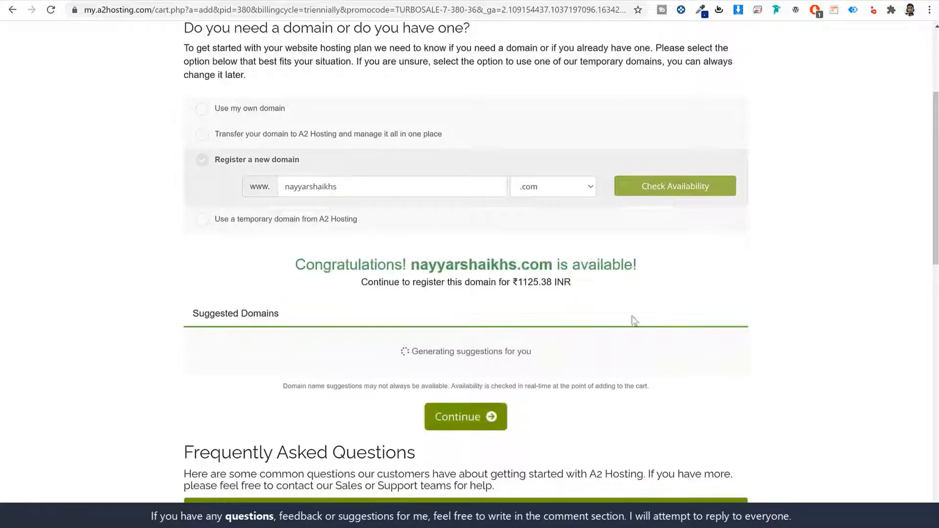
{"action": "left_click", "coordinate": [453, 490]}
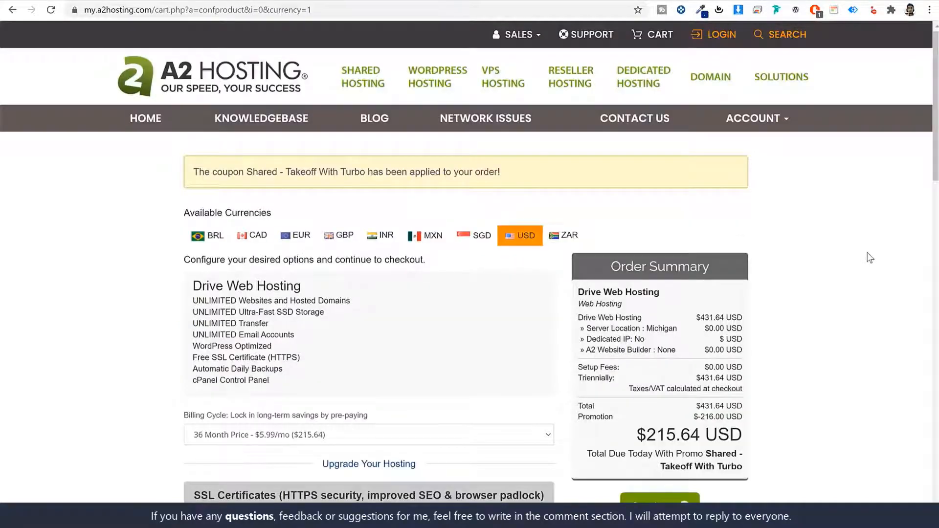
Step: Choose the 12 Month billing cycle at $9.99/mo, making the total $119.88 USD
{"action": "scroll", "coordinate": [868, 253], "scroll_direction": "down", "scroll_amount": 3}
{"action": "left_click", "coordinate": [235, 256]}
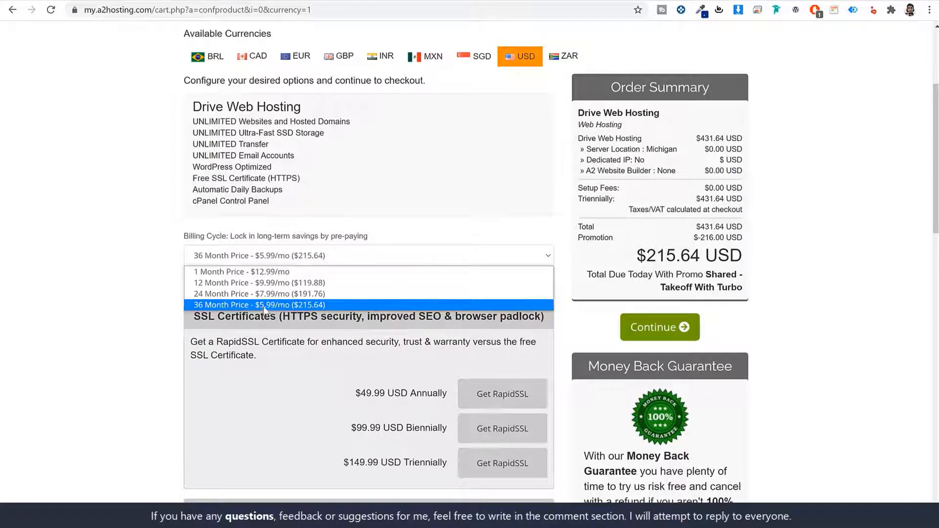
{"action": "left_click", "coordinate": [232, 284]}
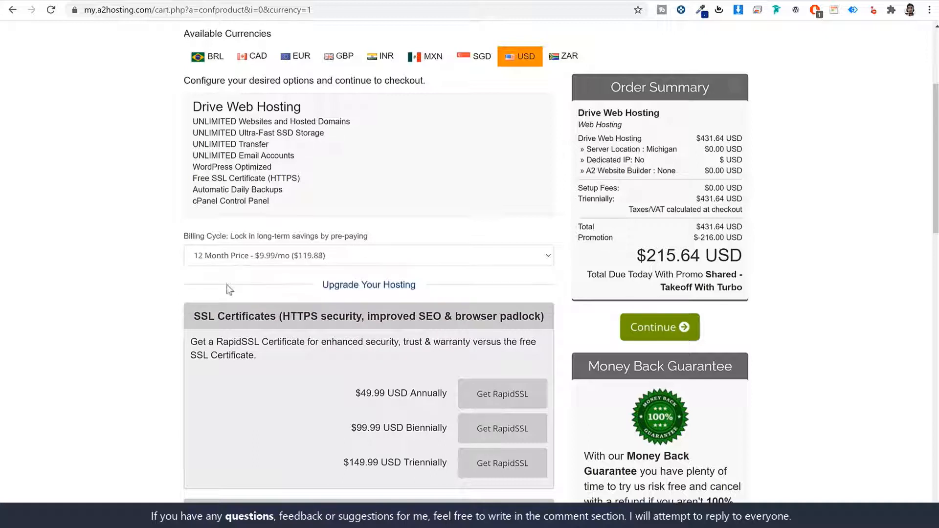
{"action": "left_click", "coordinate": [311, 258]}
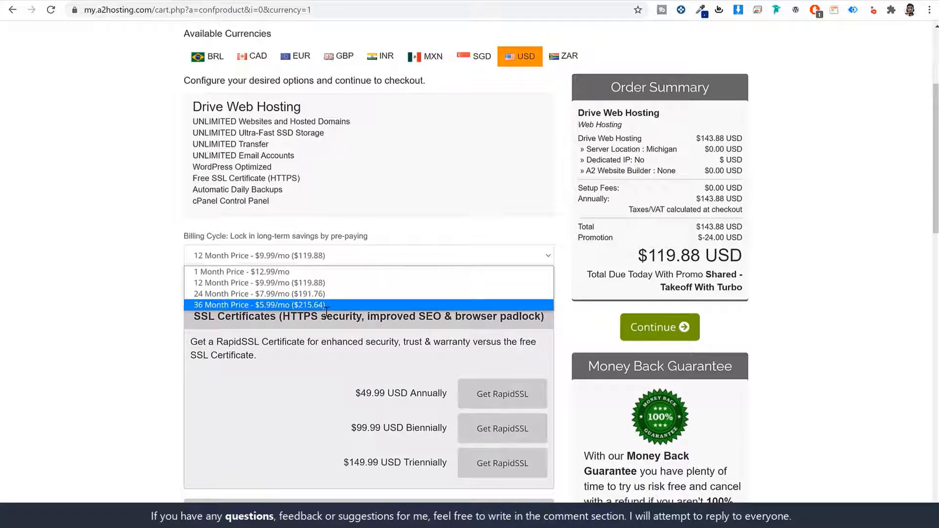
{"action": "left_click", "coordinate": [332, 333]}
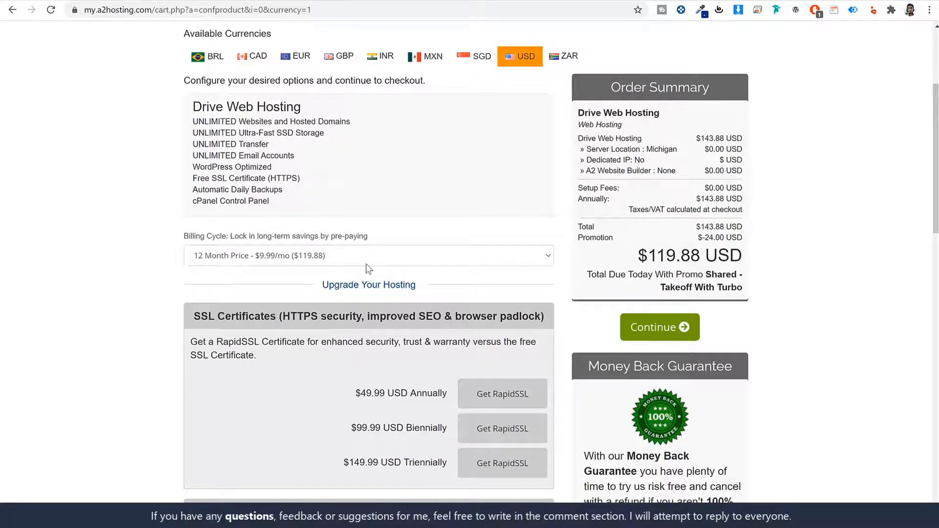
{"action": "scroll", "coordinate": [458, 351], "scroll_direction": "down", "scroll_amount": 8}
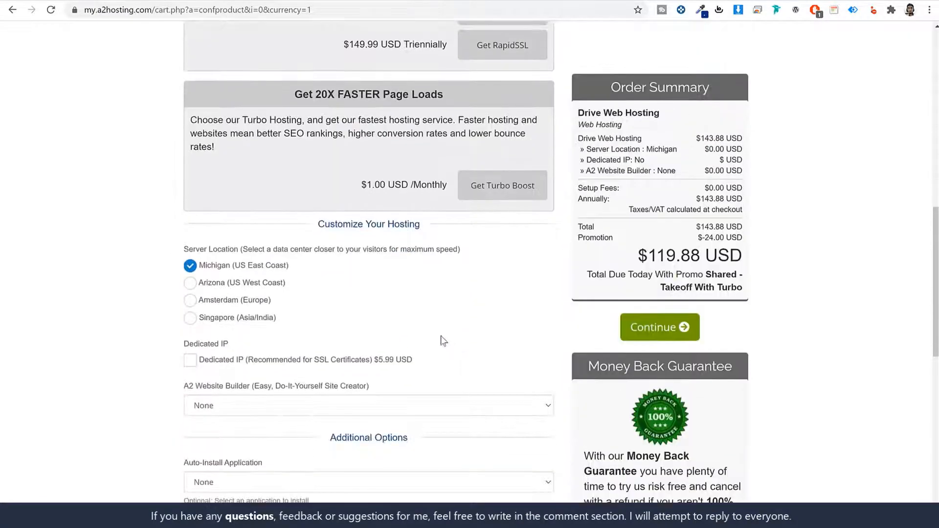
Step: Choose Singapore (Asia/India) as the server location after trying Amsterdam, Michigan and Arizona
{"action": "left_click_drag", "start_coordinate": [222, 255], "coordinate": [377, 251]}
{"action": "left_click", "coordinate": [386, 279]}
{"action": "left_click", "coordinate": [227, 319]}
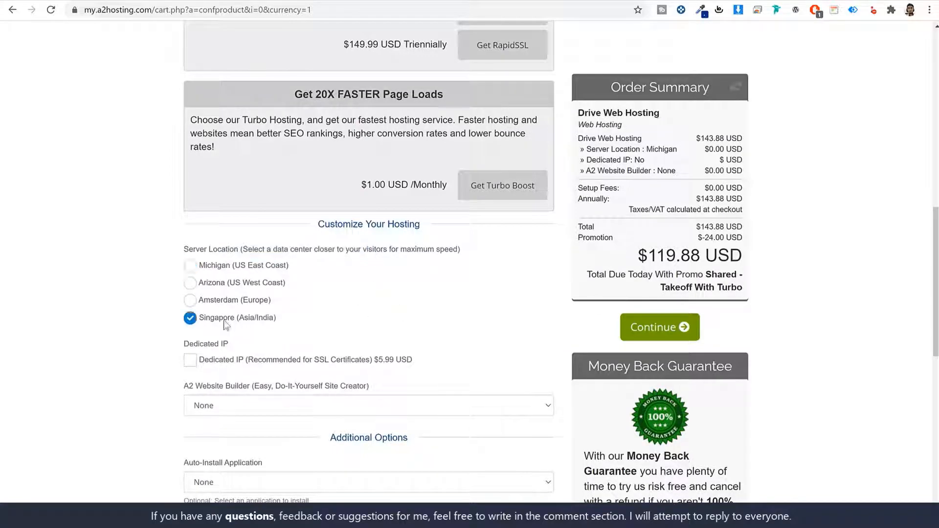
{"action": "left_click_drag", "start_coordinate": [275, 319], "coordinate": [206, 322]}
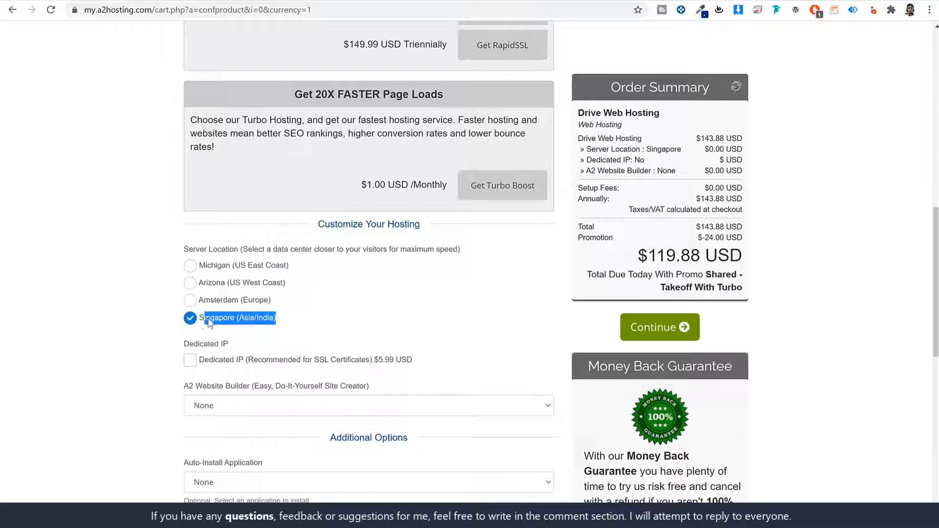
{"action": "left_click", "coordinate": [341, 318]}
{"action": "left_click", "coordinate": [225, 300]}
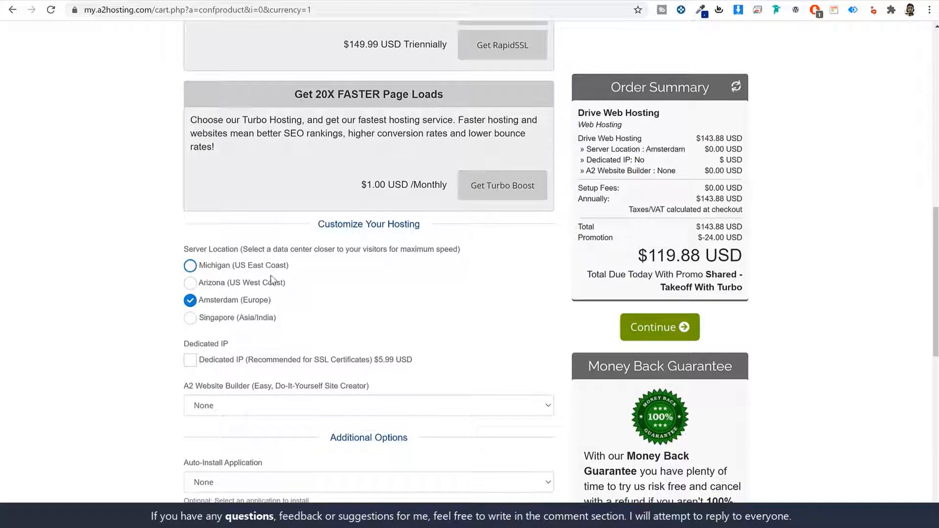
{"action": "left_click", "coordinate": [251, 270]}
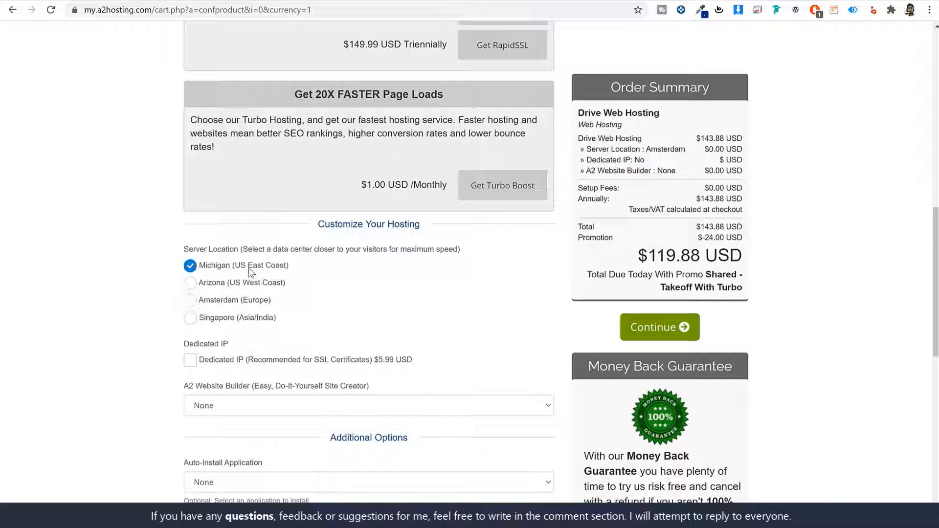
{"action": "left_click", "coordinate": [221, 287]}
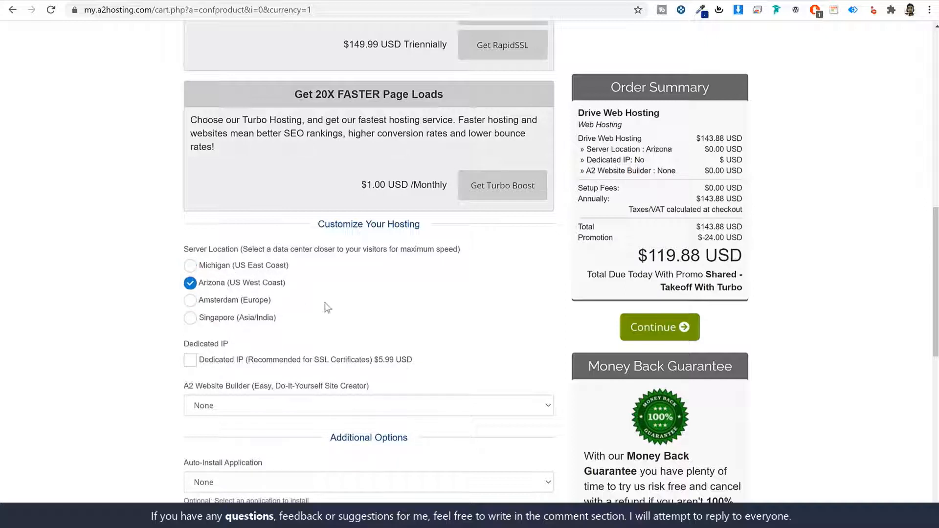
{"action": "left_click", "coordinate": [191, 318]}
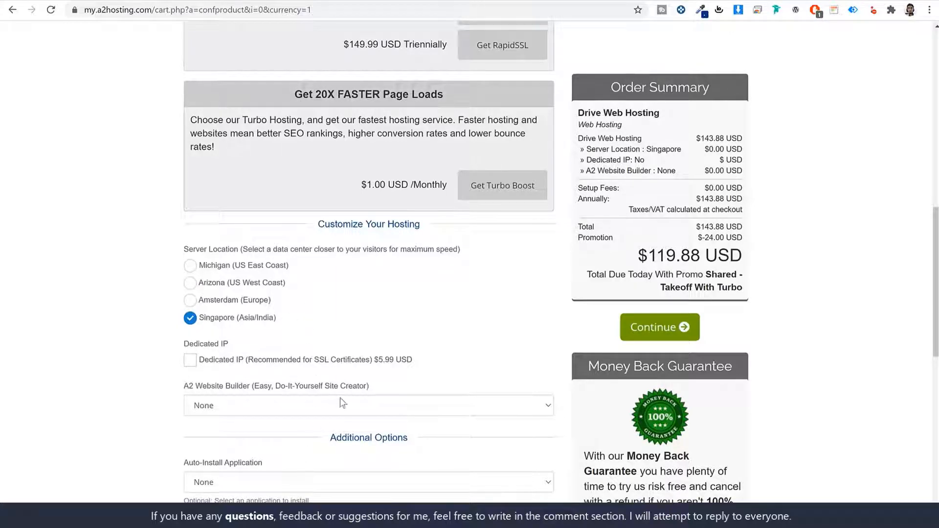
Step: Continue to the Domains Configuration page
{"action": "scroll", "coordinate": [316, 364], "scroll_direction": "down", "scroll_amount": 5}
{"action": "scroll", "coordinate": [329, 366], "scroll_direction": "up", "scroll_amount": 5}
{"action": "left_click", "coordinate": [682, 328]}
{"action": "scroll", "coordinate": [825, 307], "scroll_direction": "down", "scroll_amount": 1}
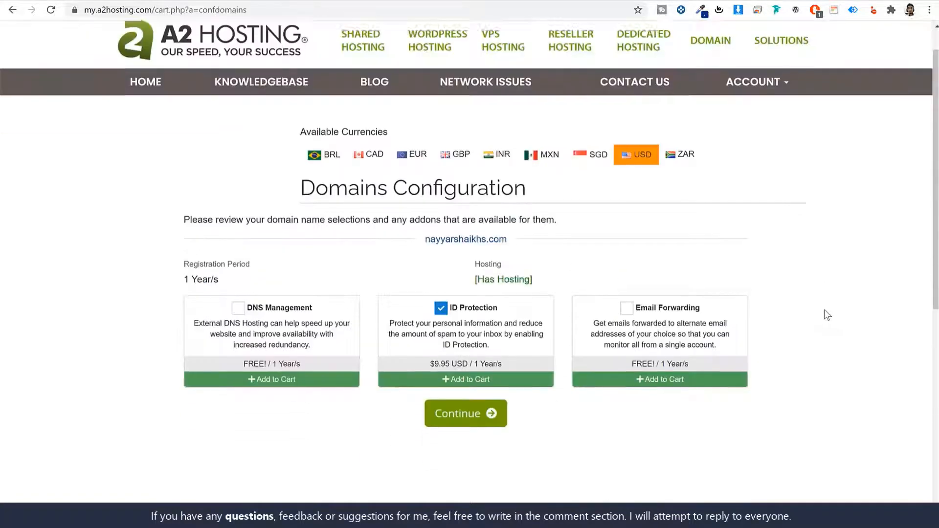
Step: Remove ID Protection and add DNS Management and Email Forwarding to the domain
{"action": "scroll", "coordinate": [823, 309], "scroll_direction": "down", "scroll_amount": 3}
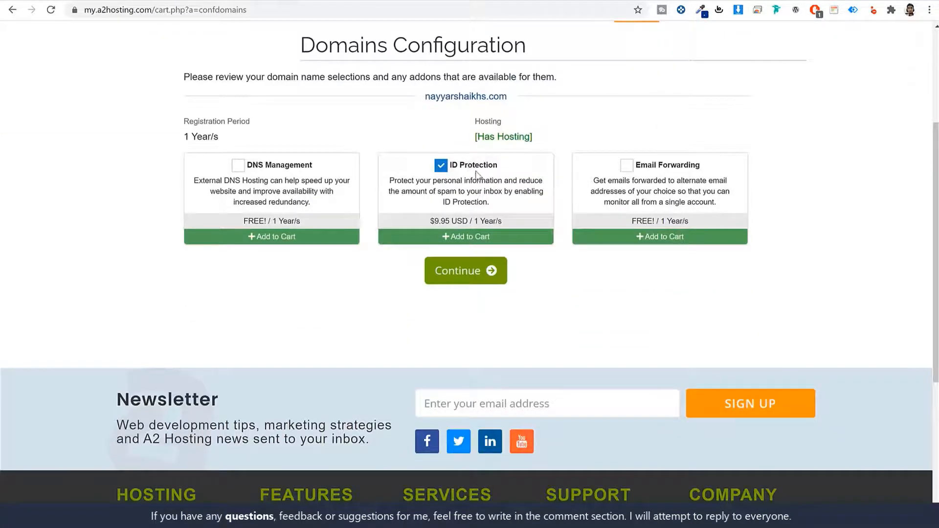
{"action": "left_click", "coordinate": [441, 166]}
{"action": "left_click_drag", "start_coordinate": [507, 222], "coordinate": [428, 230]}
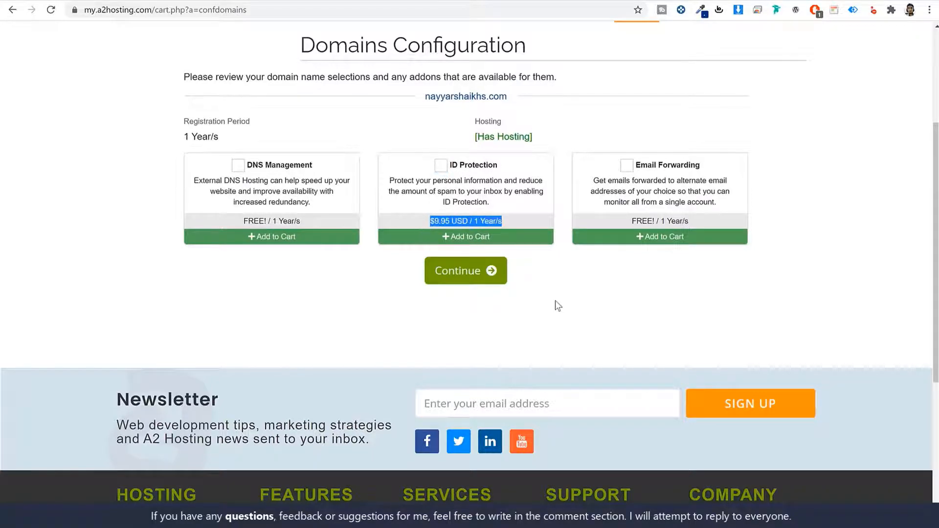
{"action": "scroll", "coordinate": [562, 306], "scroll_direction": "up", "scroll_amount": 3}
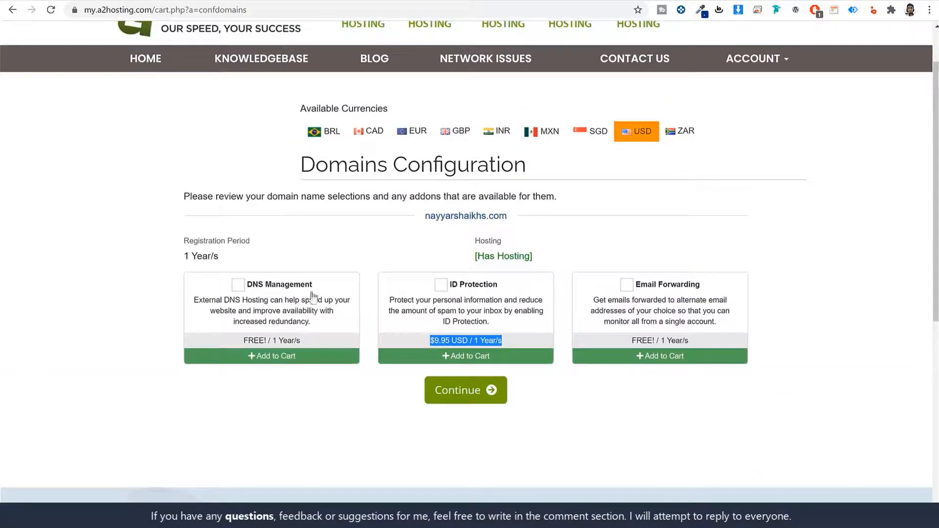
{"action": "left_click", "coordinate": [238, 284]}
{"action": "left_click", "coordinate": [626, 285]}
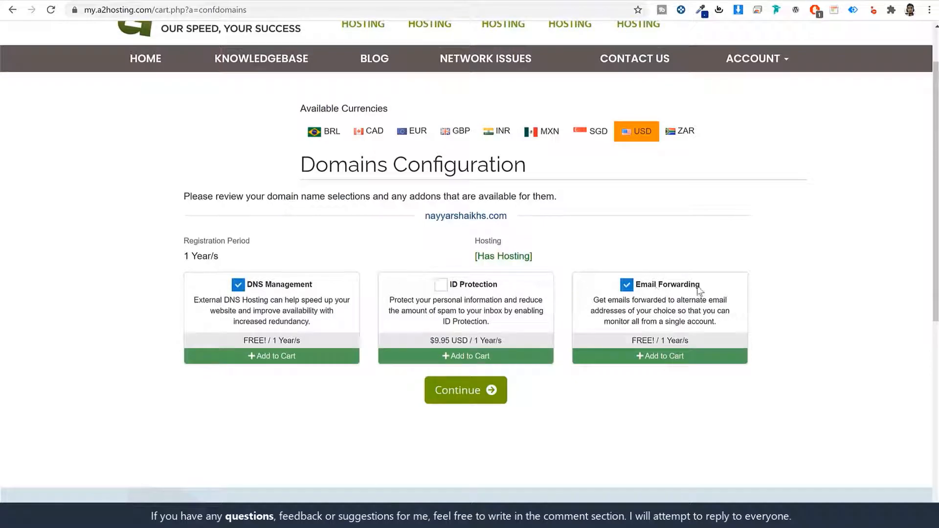
{"action": "left_click_drag", "start_coordinate": [700, 290], "coordinate": [633, 288]}
{"action": "left_click_drag", "start_coordinate": [314, 286], "coordinate": [255, 290]}
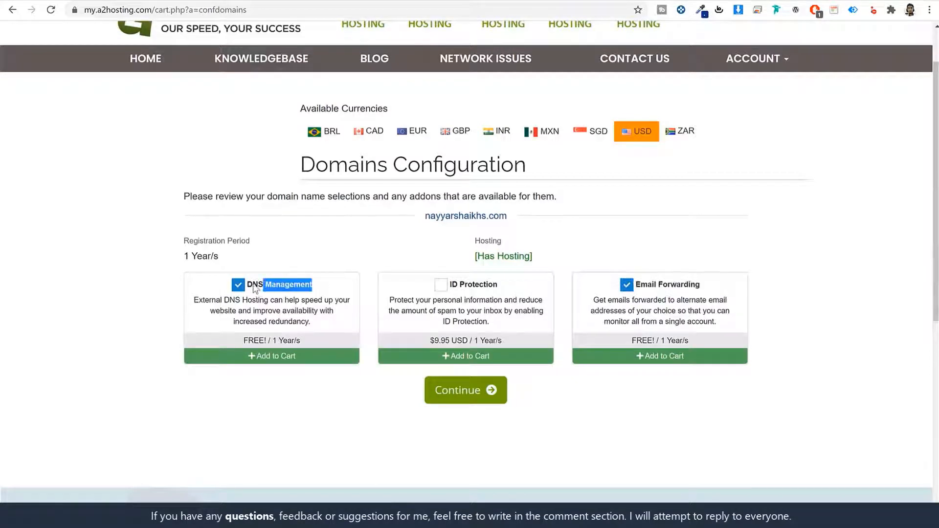
{"action": "left_click_drag", "start_coordinate": [700, 343], "coordinate": [621, 345]}
{"action": "left_click", "coordinate": [621, 428]}
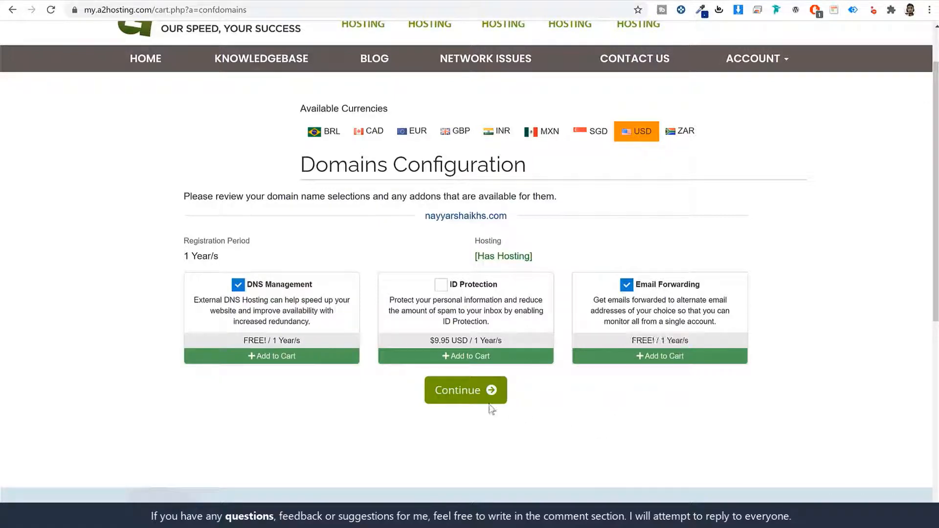
Step: Review the cart totalling $134.83 USD and proceed to checkout
{"action": "left_click", "coordinate": [488, 394]}
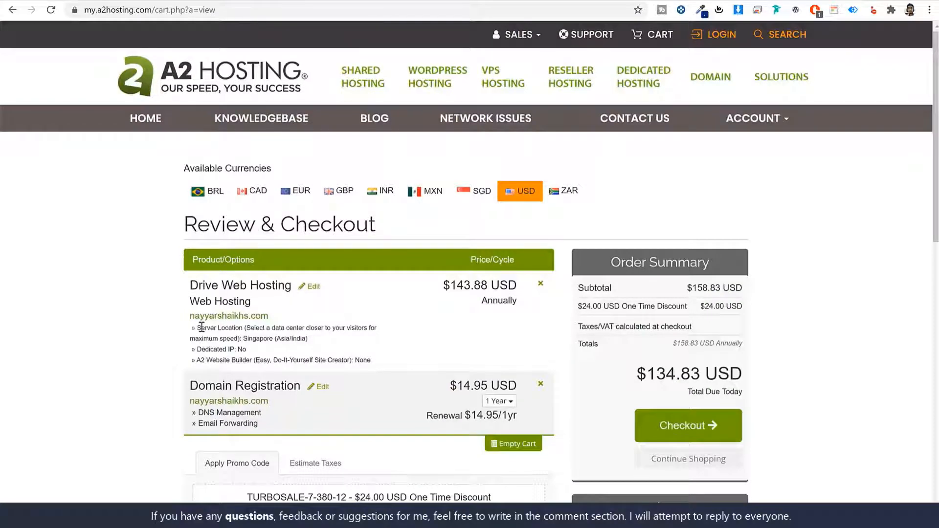
{"action": "left_click_drag", "start_coordinate": [202, 327], "coordinate": [283, 339]}
{"action": "left_click", "coordinate": [255, 348]}
{"action": "left_click", "coordinate": [696, 428]}
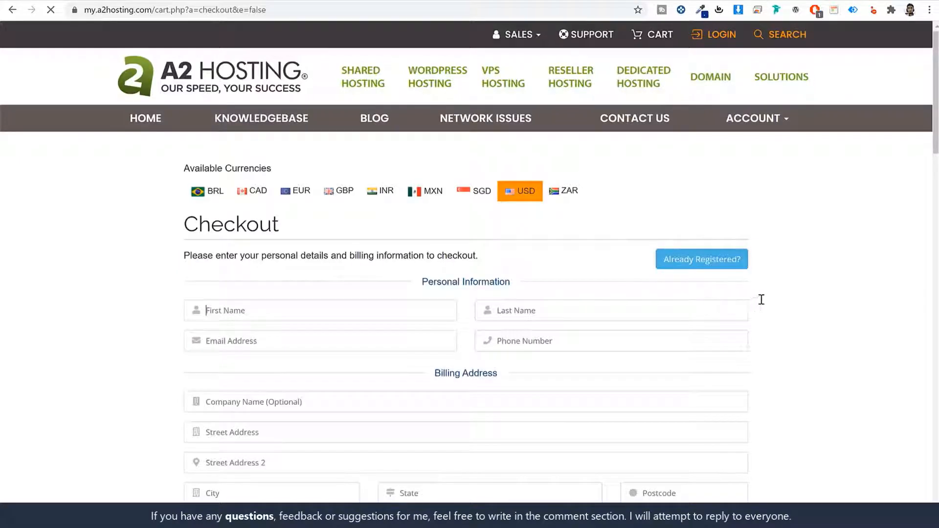
{"action": "scroll", "coordinate": [821, 293], "scroll_direction": "down", "scroll_amount": 1}
{"action": "scroll", "coordinate": [830, 305], "scroll_direction": "down", "scroll_amount": 10}
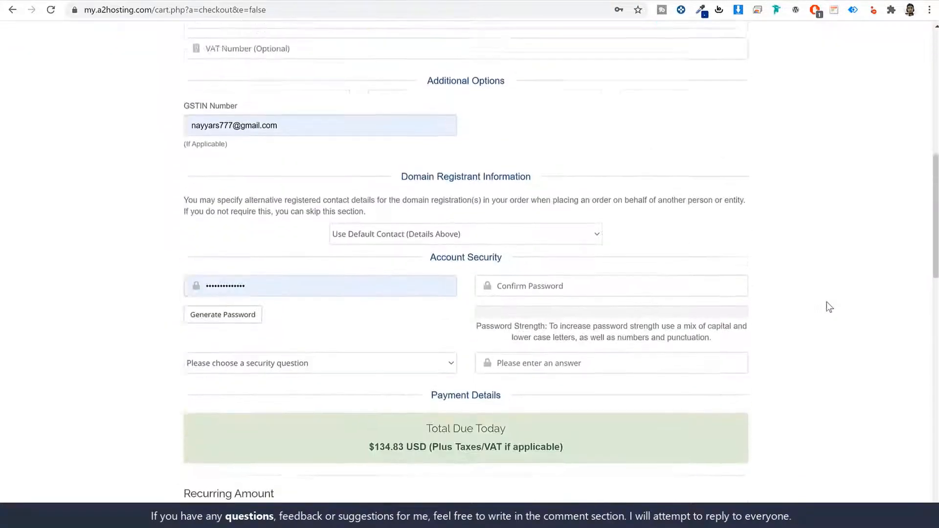
{"action": "scroll", "coordinate": [815, 310], "scroll_direction": "up", "scroll_amount": 10}
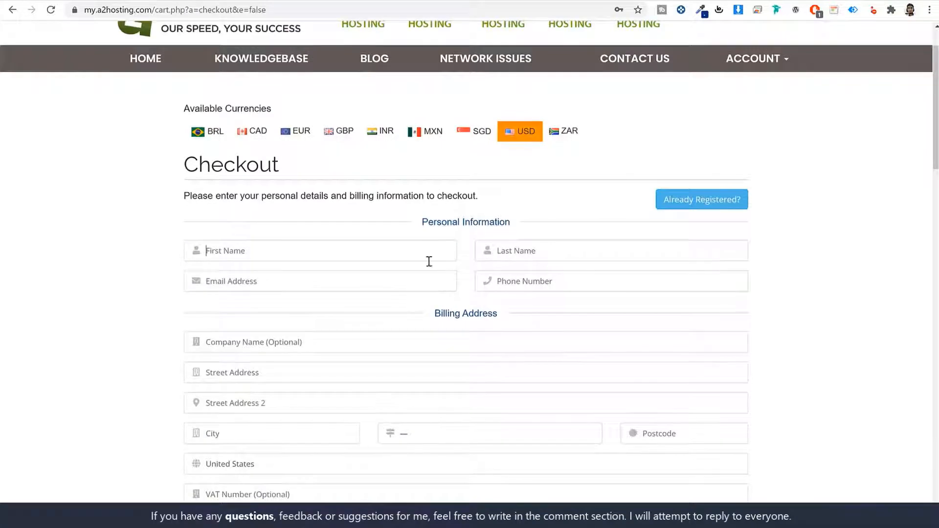
{"action": "left_click", "coordinate": [304, 258]}
{"action": "scroll", "coordinate": [748, 313], "scroll_direction": "down", "scroll_amount": 5}
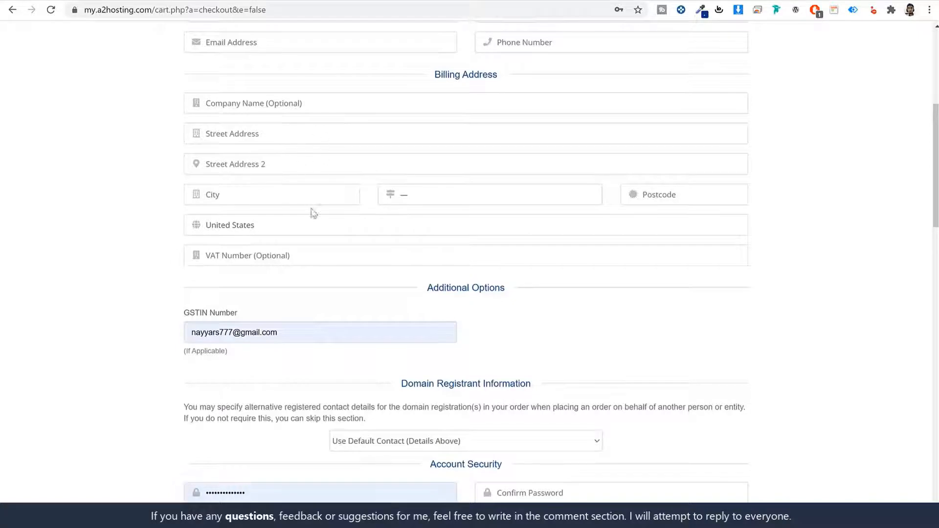
{"action": "left_click", "coordinate": [289, 263]}
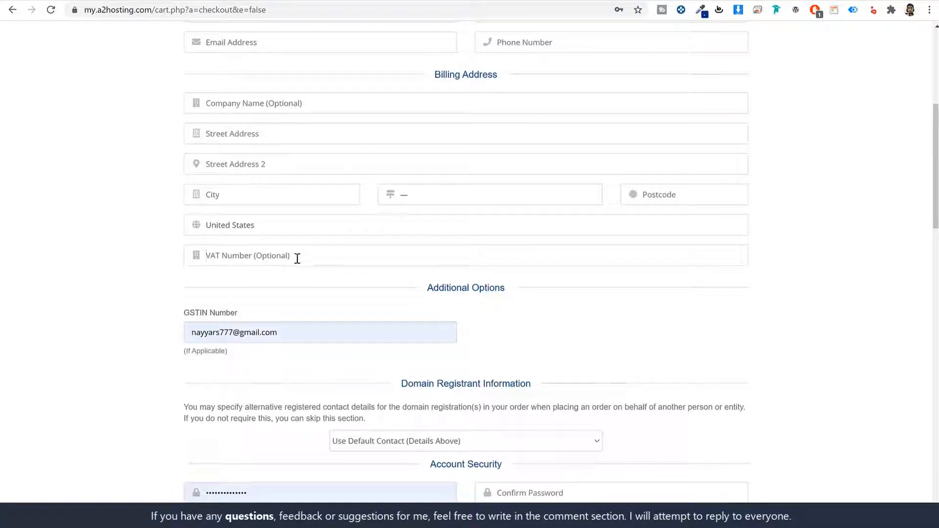
{"action": "scroll", "coordinate": [363, 266], "scroll_direction": "down", "scroll_amount": 6}
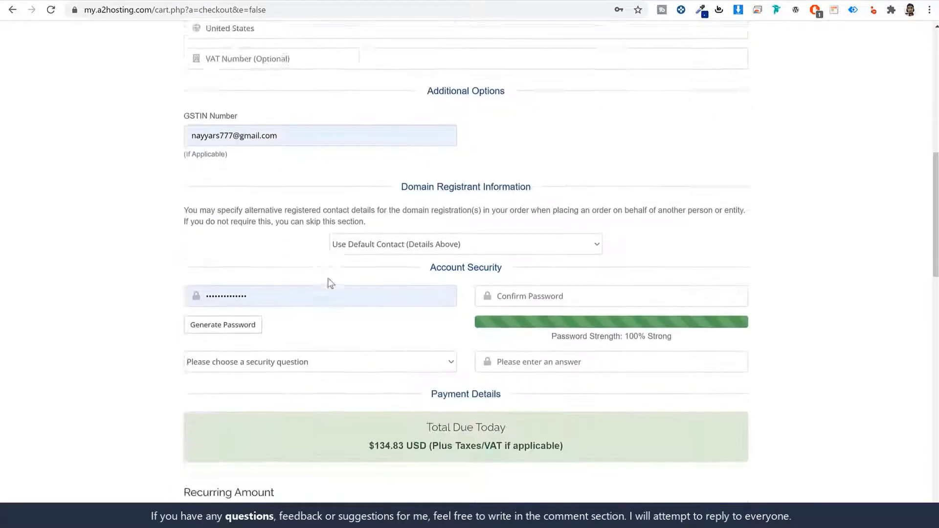
{"action": "left_click", "coordinate": [289, 198]}
{"action": "left_click", "coordinate": [802, 223]}
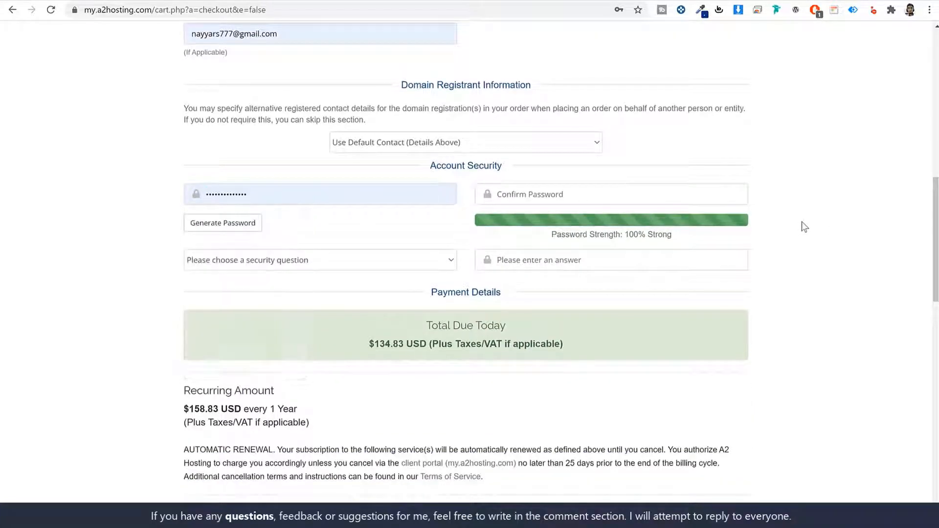
{"action": "left_click_drag", "start_coordinate": [307, 194], "coordinate": [179, 194]}
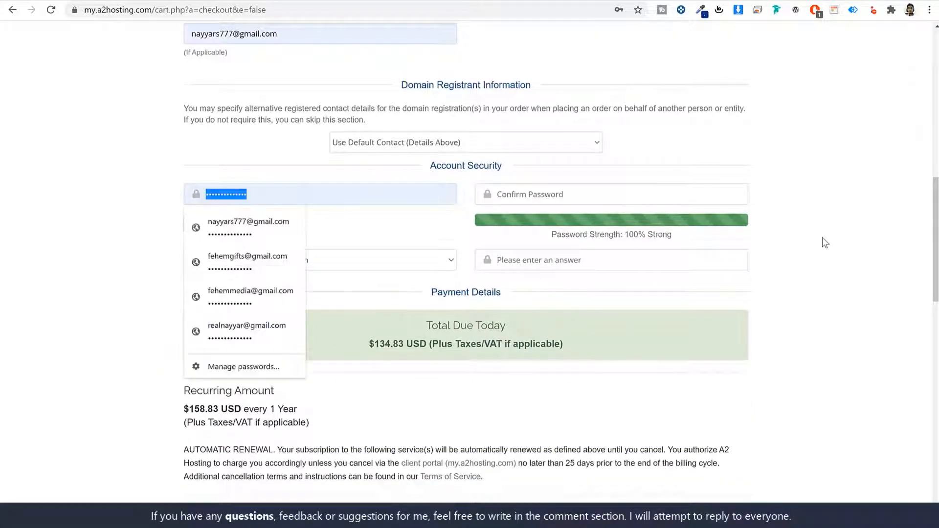
{"action": "scroll", "coordinate": [821, 245], "scroll_direction": "up", "scroll_amount": 8}
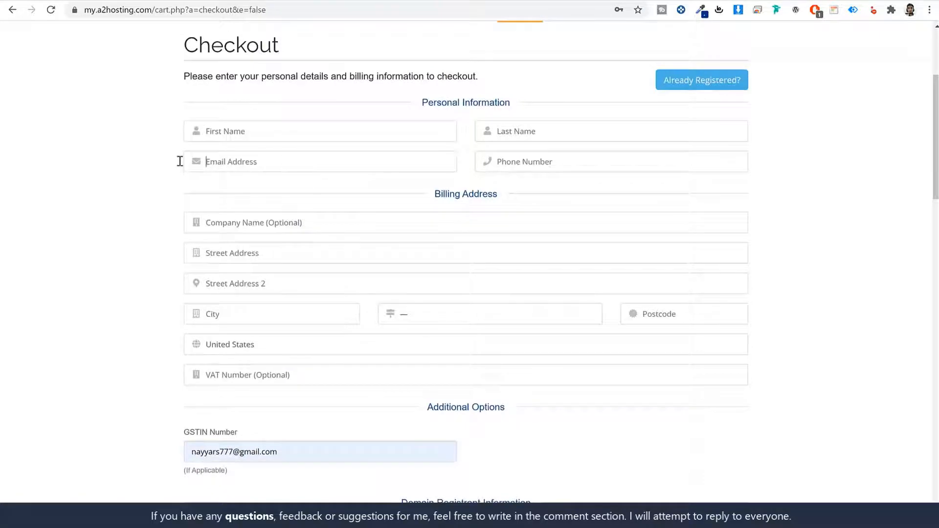
{"action": "scroll", "coordinate": [370, 318], "scroll_direction": "down", "scroll_amount": 5}
{"action": "scroll", "coordinate": [309, 314], "scroll_direction": "up", "scroll_amount": 5}
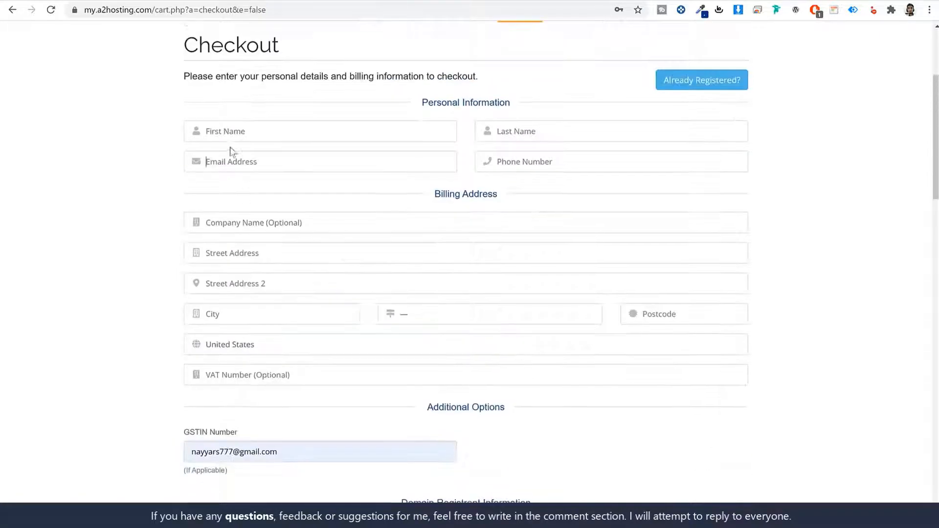
{"action": "scroll", "coordinate": [309, 261], "scroll_direction": "down", "scroll_amount": 4}
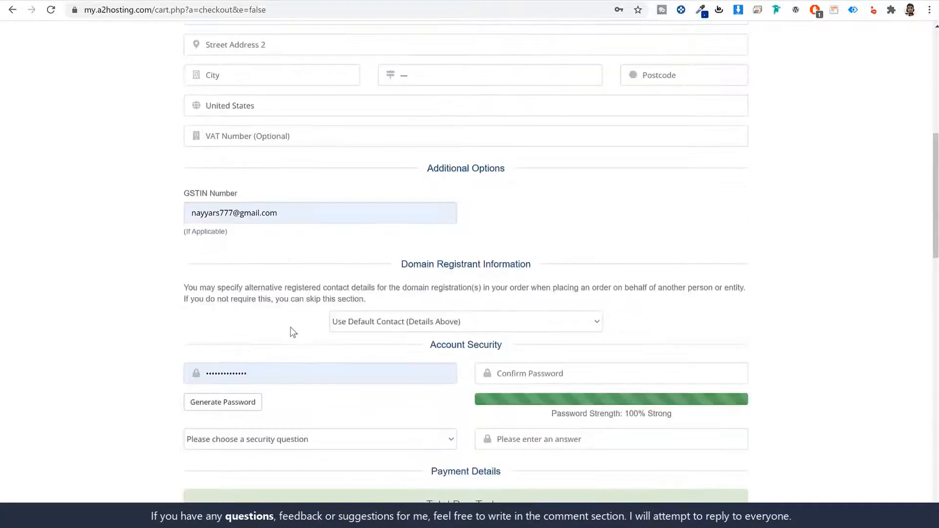
{"action": "double_click", "coordinate": [273, 370]}
{"action": "left_click", "coordinate": [827, 279]}
{"action": "scroll", "coordinate": [744, 273], "scroll_direction": "up", "scroll_amount": 5}
{"action": "scroll", "coordinate": [303, 357], "scroll_direction": "down", "scroll_amount": 6}
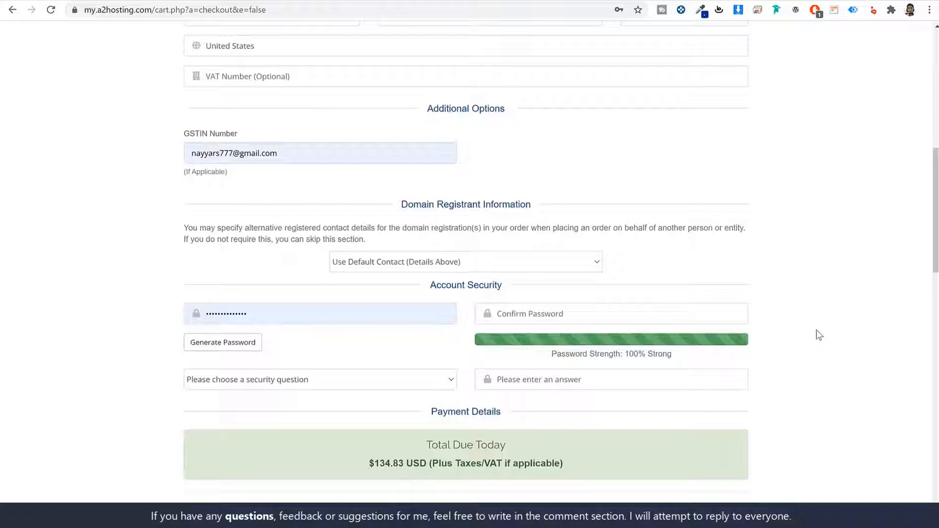
{"action": "scroll", "coordinate": [828, 327], "scroll_direction": "down", "scroll_amount": 10}
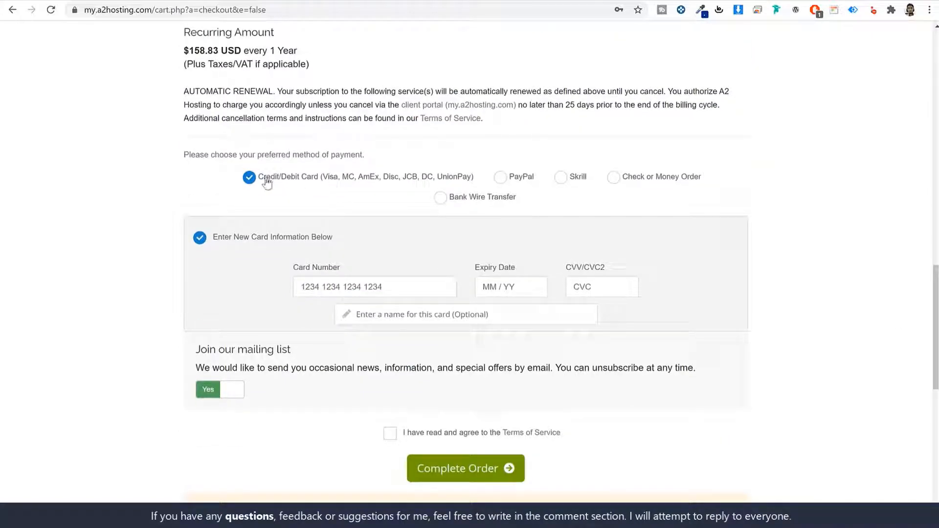
Step: Keep Credit/Debit Card as the payment method and accept the Terms of Service
{"action": "left_click_drag", "start_coordinate": [259, 180], "coordinate": [312, 184]}
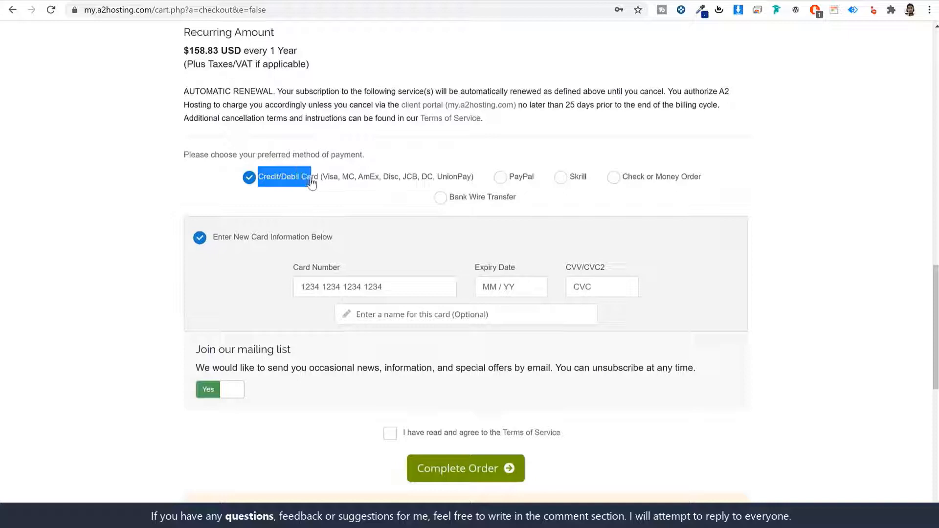
{"action": "left_click", "coordinate": [500, 177]}
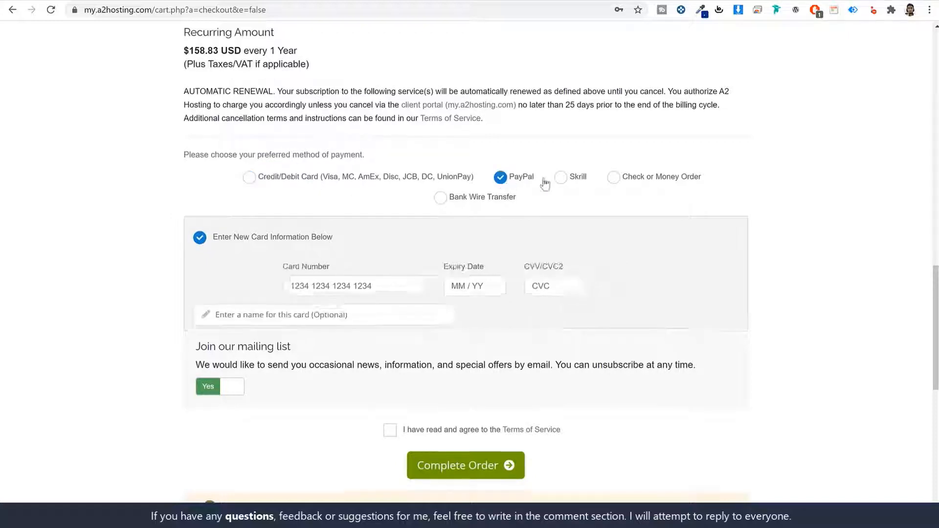
{"action": "left_click", "coordinate": [560, 177]}
{"action": "left_click", "coordinate": [440, 198]}
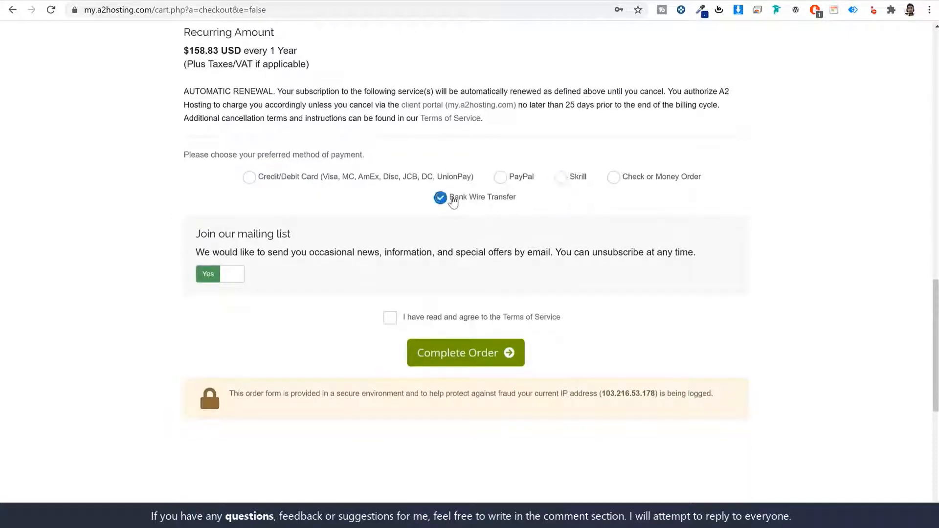
{"action": "left_click", "coordinate": [500, 178]}
{"action": "left_click", "coordinate": [318, 184]}
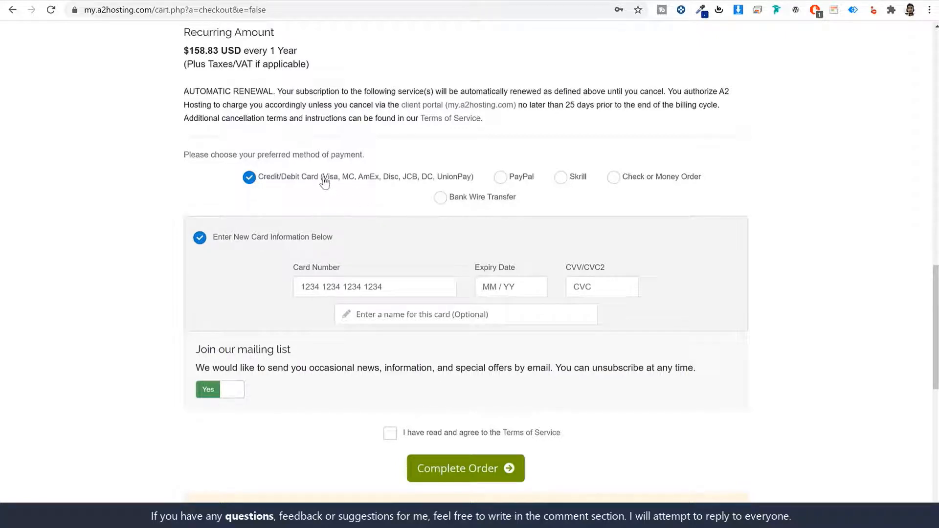
{"action": "left_click_drag", "start_coordinate": [323, 179], "coordinate": [471, 182]}
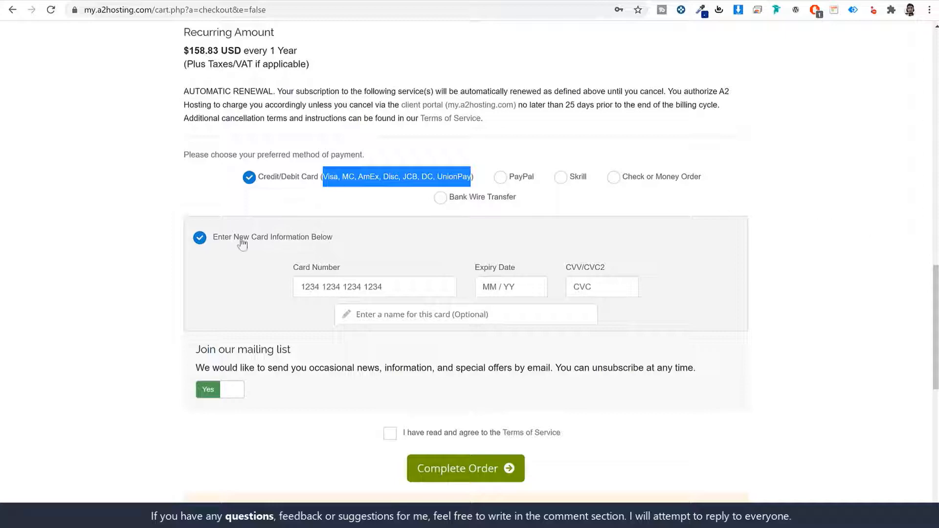
{"action": "scroll", "coordinate": [536, 364], "scroll_direction": "down", "scroll_amount": 2}
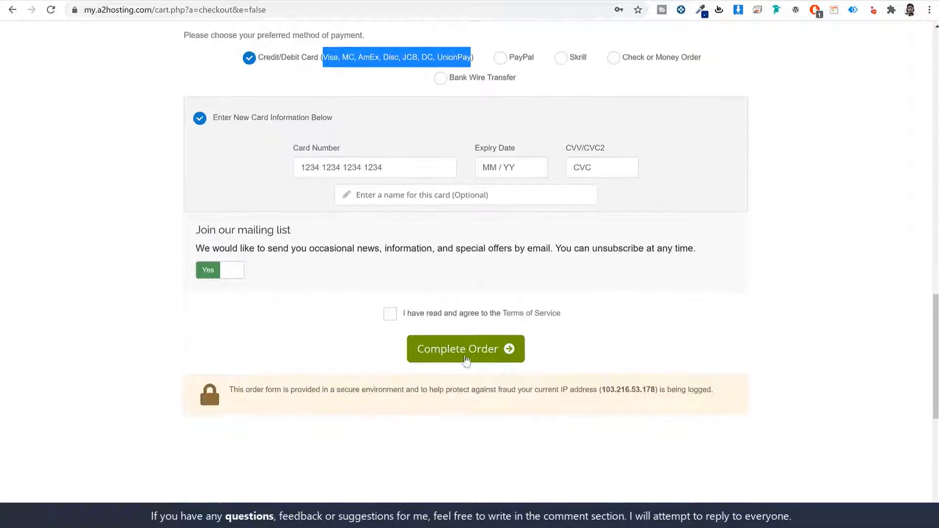
{"action": "left_click", "coordinate": [390, 314]}
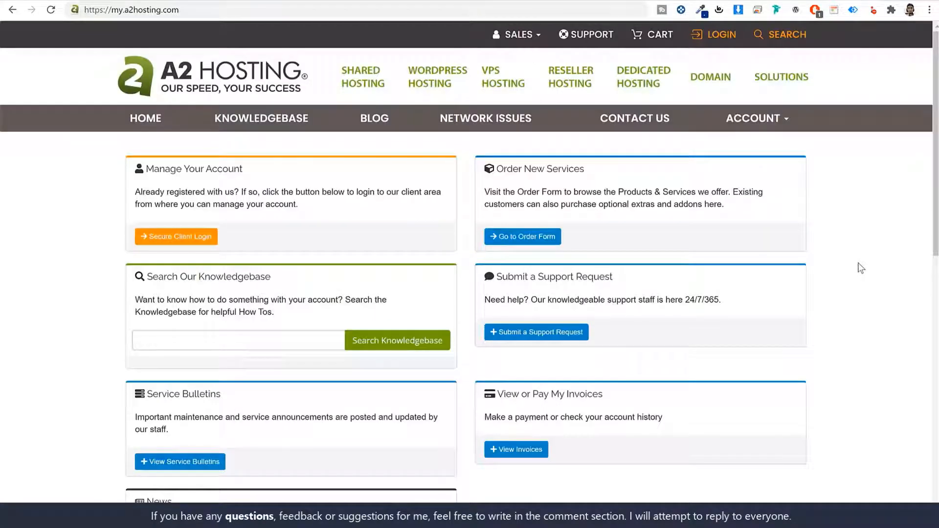
Step: Log in through Secure Client Login with the autofilled credentials to view the active hosting service
{"action": "left_click", "coordinate": [196, 11]}
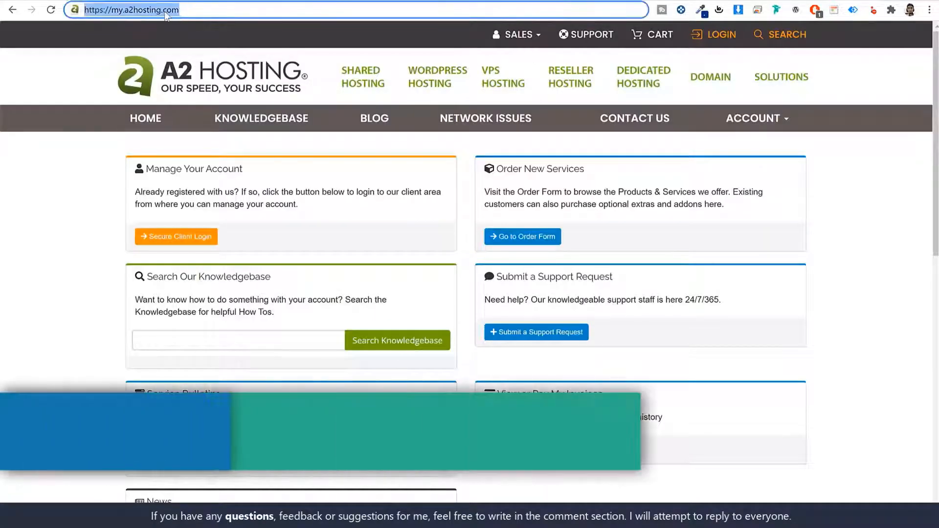
{"action": "left_click", "coordinate": [310, 221]}
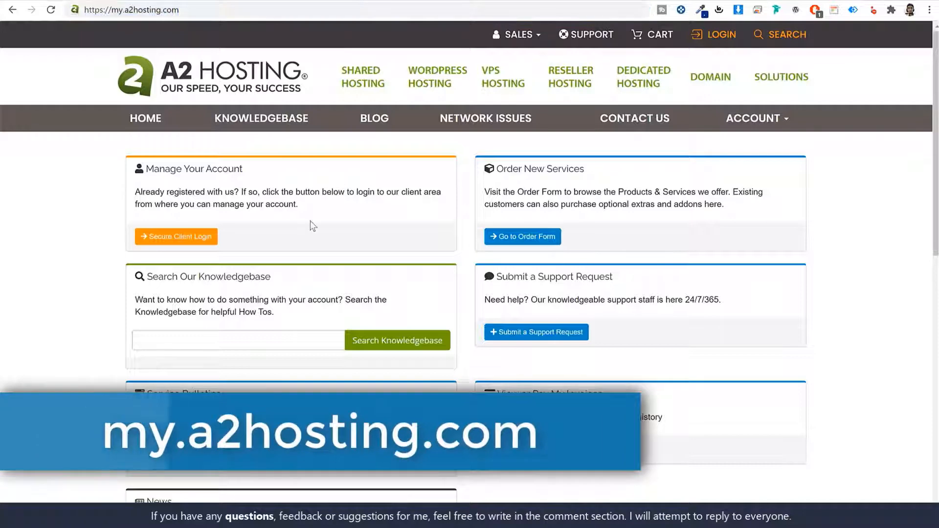
{"action": "left_click", "coordinate": [187, 239]}
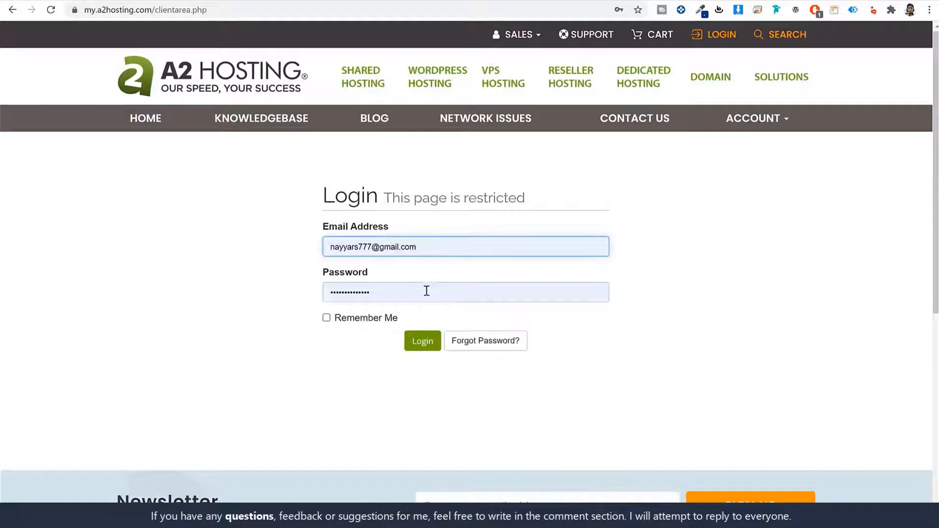
{"action": "left_click", "coordinate": [427, 343]}
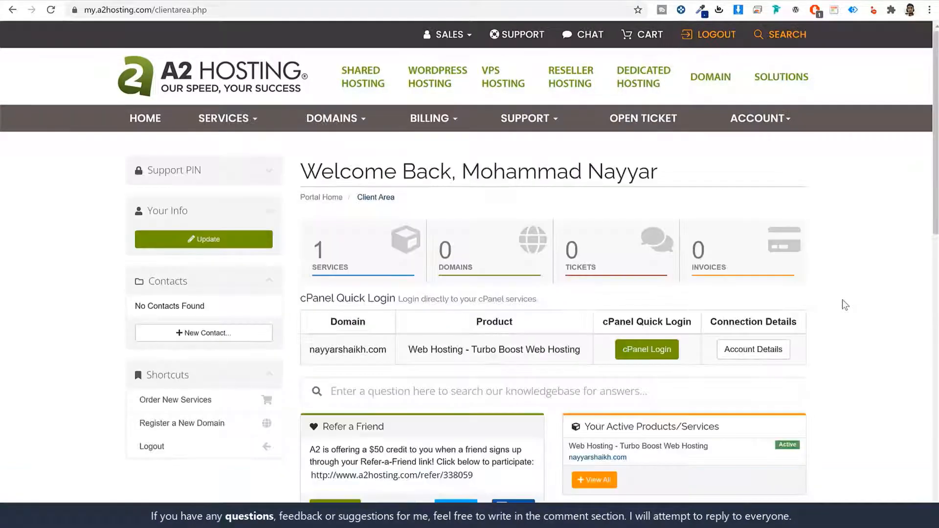
{"action": "scroll", "coordinate": [842, 300], "scroll_direction": "down", "scroll_amount": 5}
{"action": "scroll", "coordinate": [843, 304], "scroll_direction": "up", "scroll_amount": 5}
Step: Open godaddy.com in a new tab and go to My Products
{"action": "key", "text": "ctrl+t"}
{"action": "type", "text": "go"}
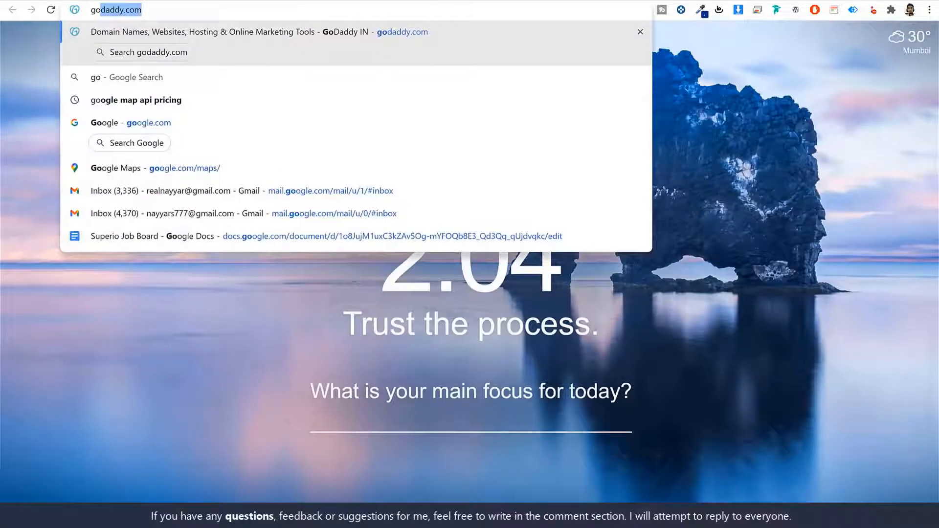
{"action": "key", "text": "Return"}
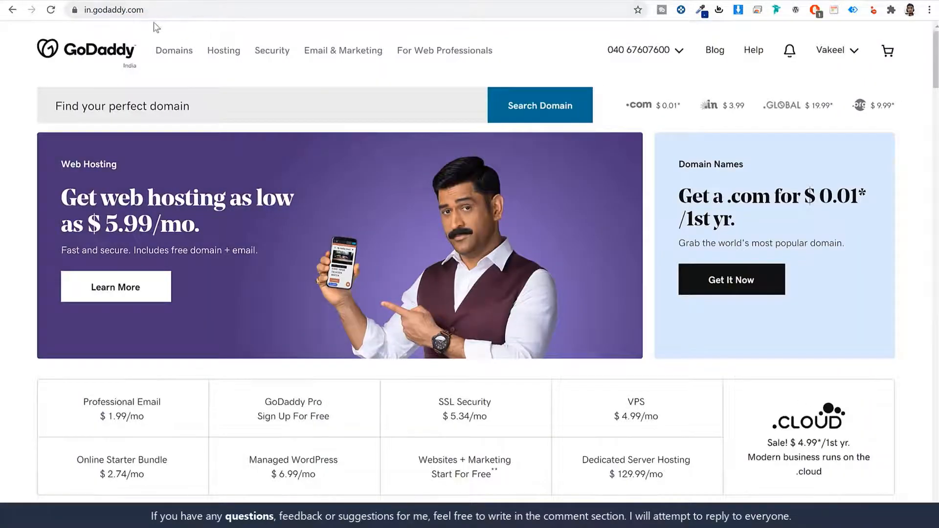
{"action": "left_click", "coordinate": [837, 50]}
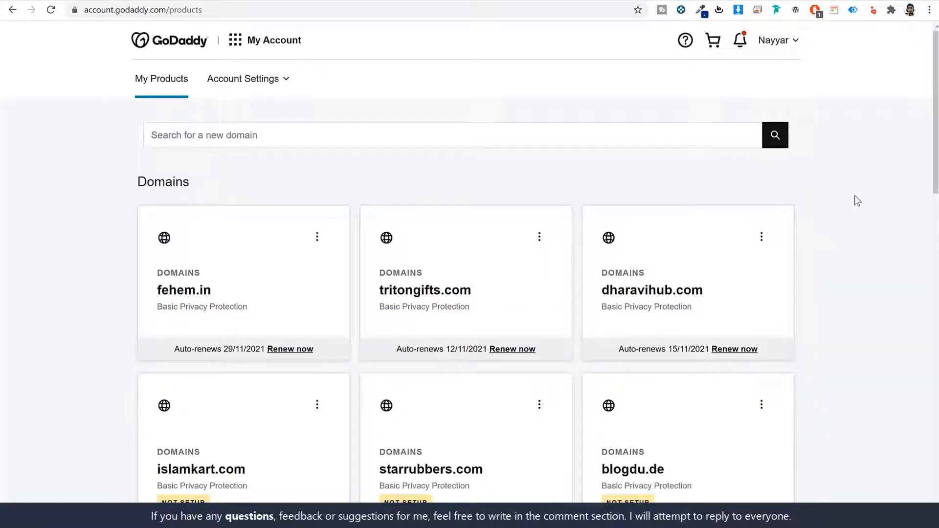
Step: Open DNS management for fehem.in and scroll to its custom nameservers
{"action": "scroll", "coordinate": [854, 201], "scroll_direction": "down", "scroll_amount": 8}
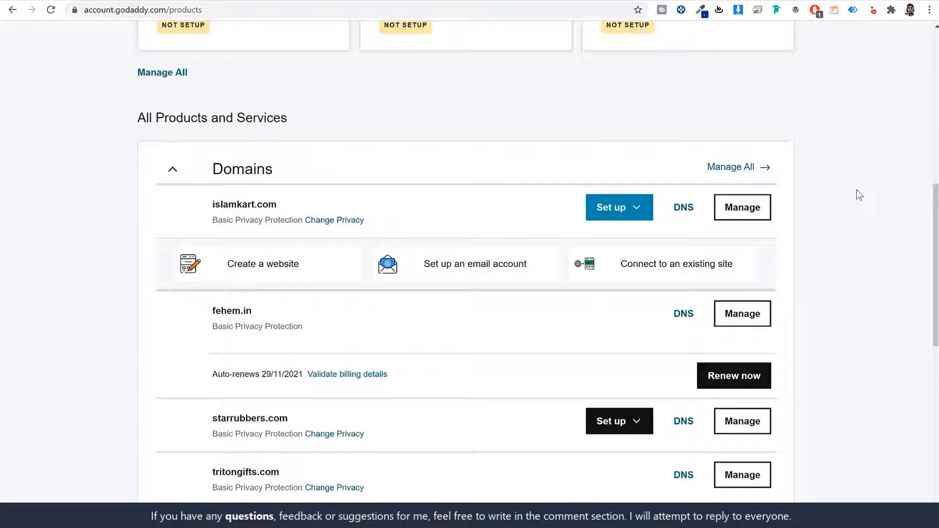
{"action": "scroll", "coordinate": [856, 190], "scroll_direction": "down", "scroll_amount": 2}
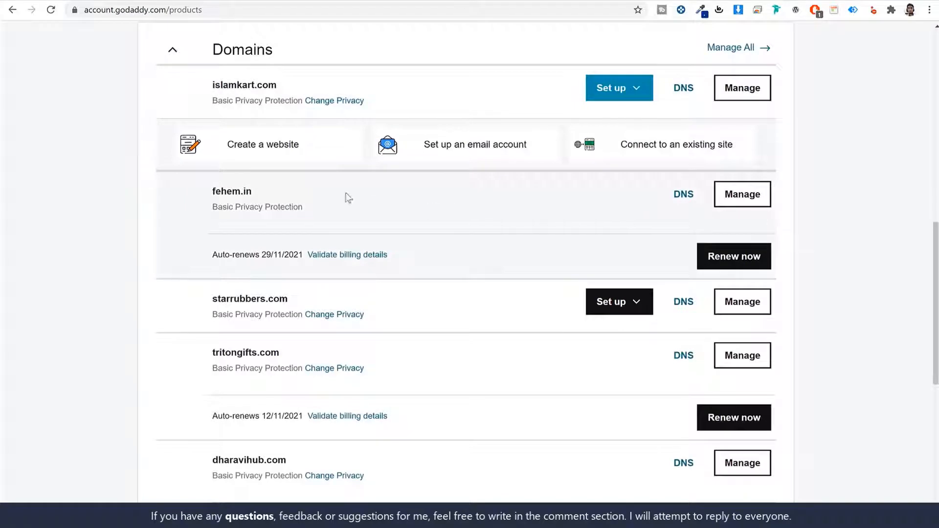
{"action": "left_click_drag", "start_coordinate": [275, 191], "coordinate": [210, 195]}
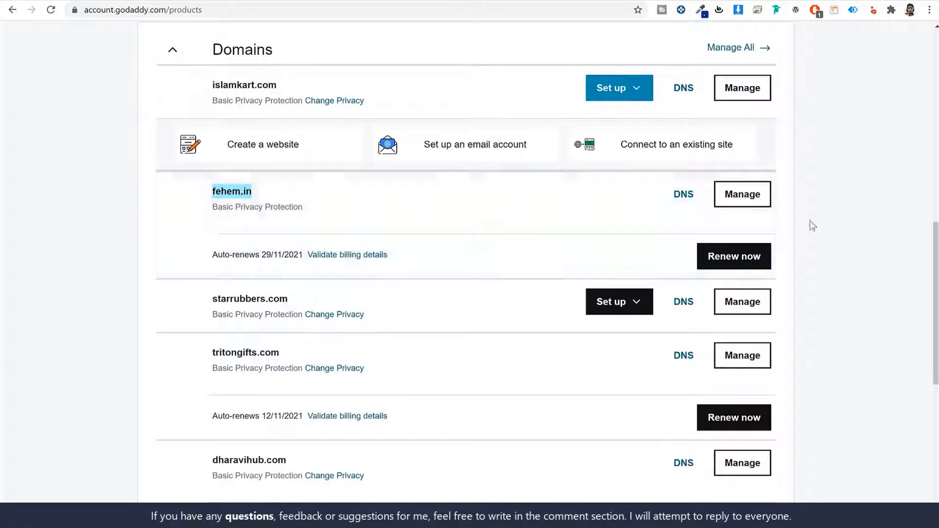
{"action": "left_click", "coordinate": [683, 196]}
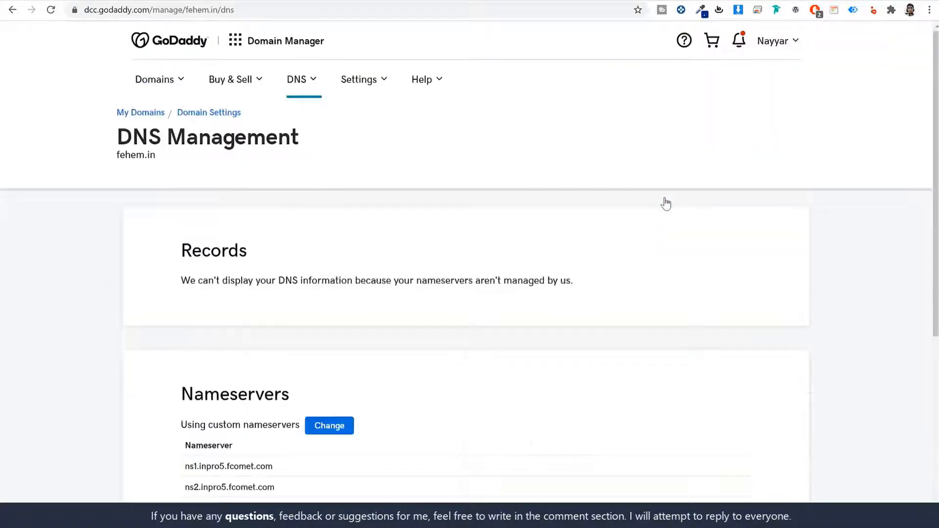
{"action": "scroll", "coordinate": [583, 331], "scroll_direction": "down", "scroll_amount": 5}
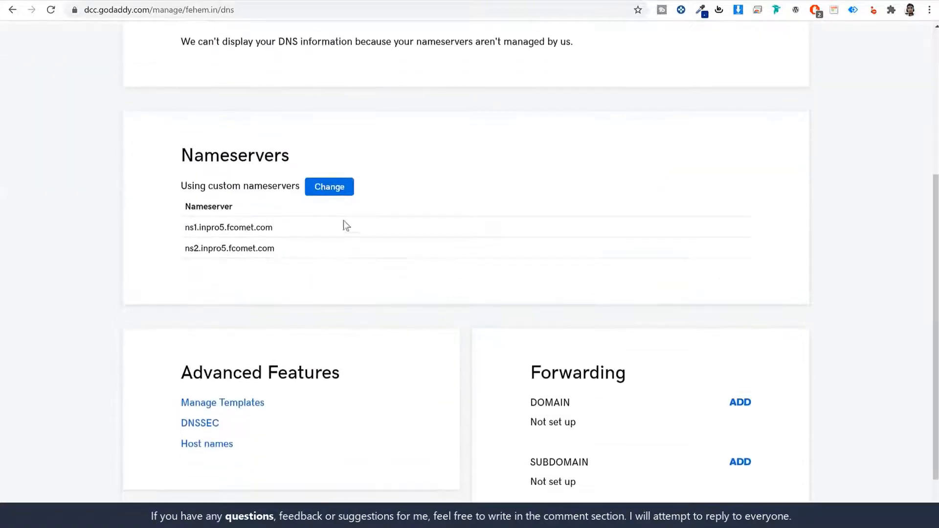
Step: Clear the two existing fehem.in nameservers and open the A2 hosting nameserver details
{"action": "left_click", "coordinate": [341, 192]}
{"action": "triple_click", "coordinate": [304, 301]}
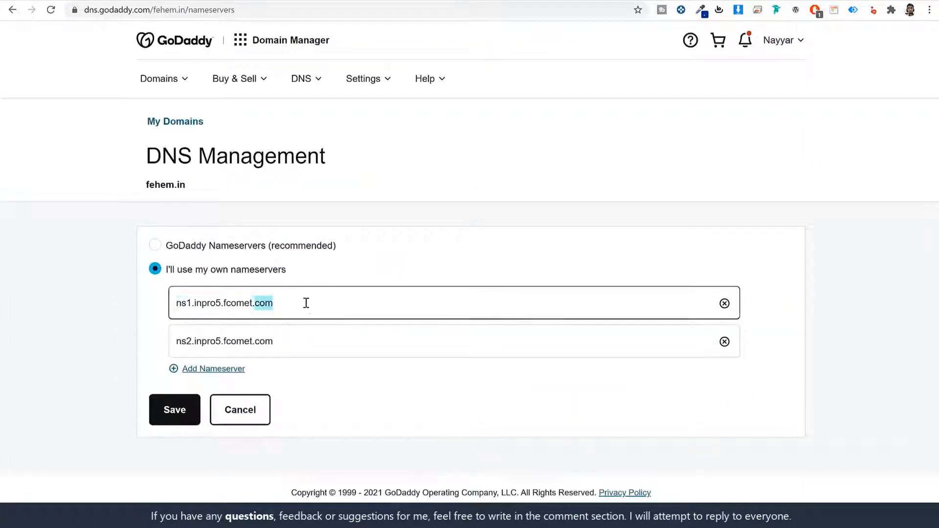
{"action": "key", "text": "BackSpace"}
{"action": "triple_click", "coordinate": [309, 330]}
{"action": "key", "text": "BackSpace"}
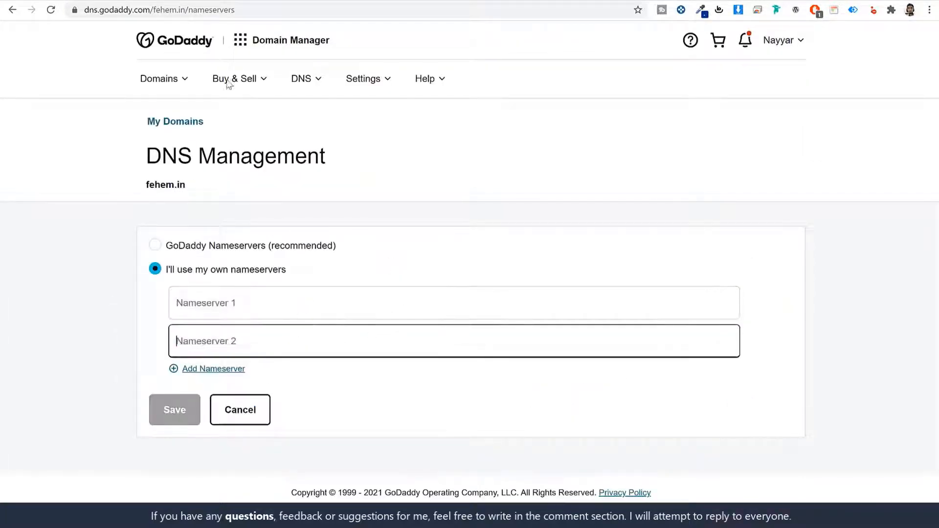
{"action": "left_click", "coordinate": [161, 1]}
{"action": "scroll", "coordinate": [841, 313], "scroll_direction": "down", "scroll_amount": 1}
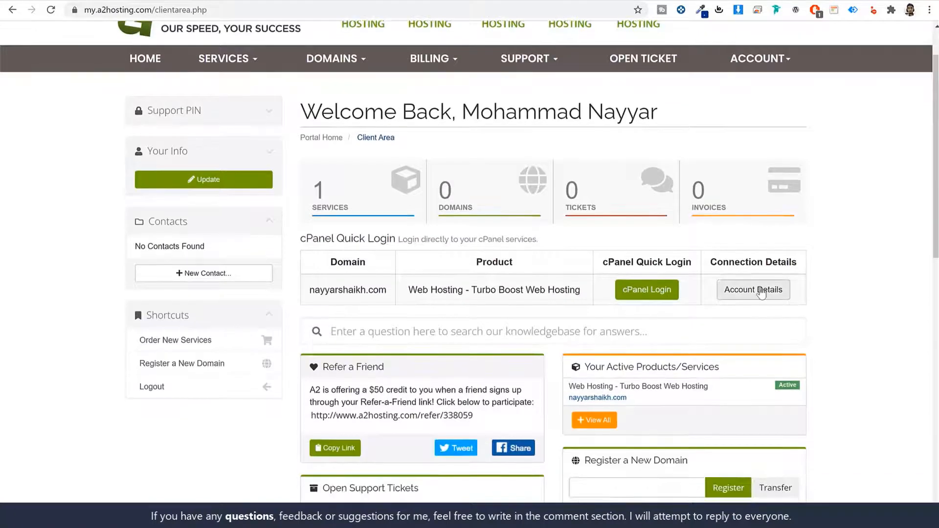
{"action": "left_click", "coordinate": [756, 291]}
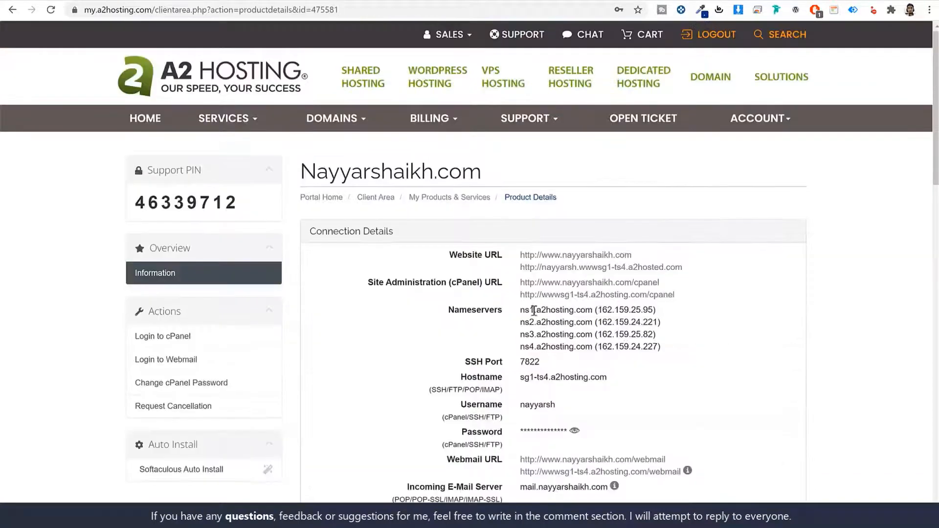
Step: Copy ns1.a2hosting.com and ns2.a2hosting.com into the first two nameserver fields
{"action": "left_click_drag", "start_coordinate": [520, 310], "coordinate": [593, 314]}
{"action": "key", "text": "ctrl+c"}
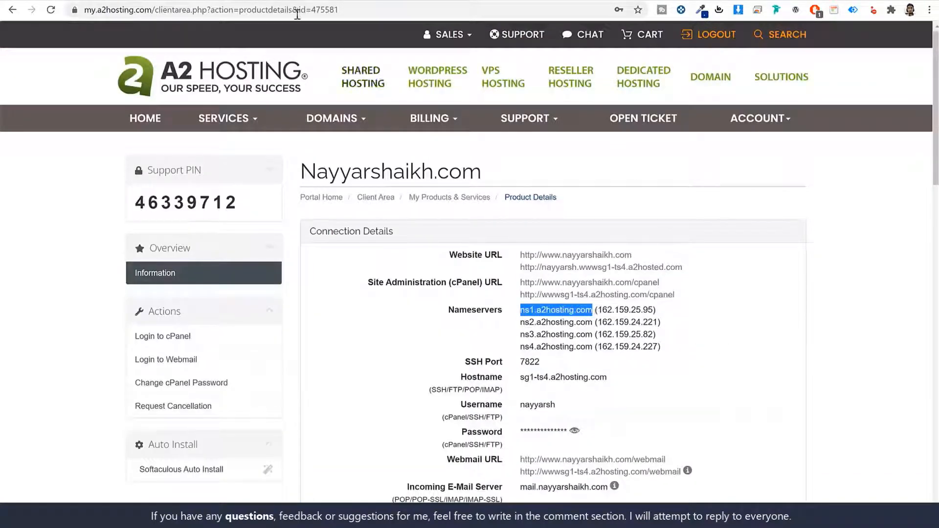
{"action": "left_click", "coordinate": [352, 1]}
{"action": "left_click", "coordinate": [301, 306]}
{"action": "key", "text": "ctrl+v"}
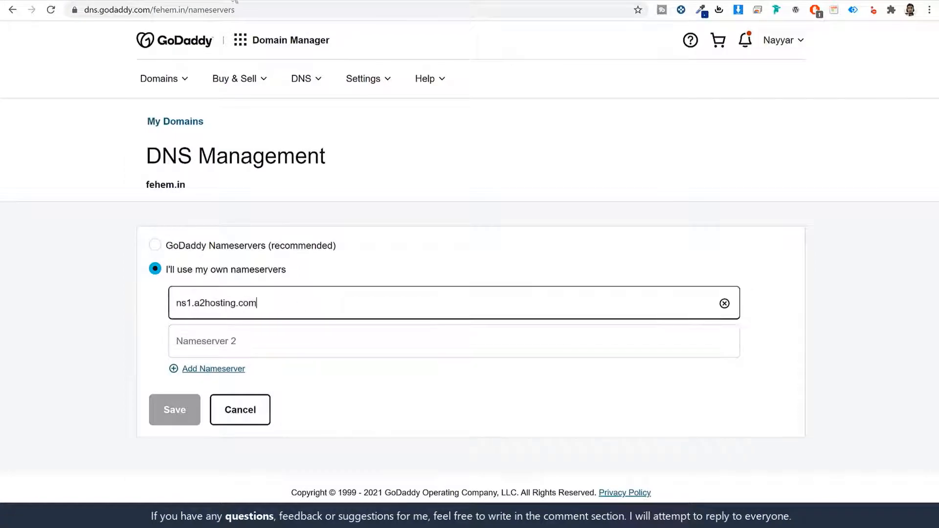
{"action": "left_click", "coordinate": [323, 1]}
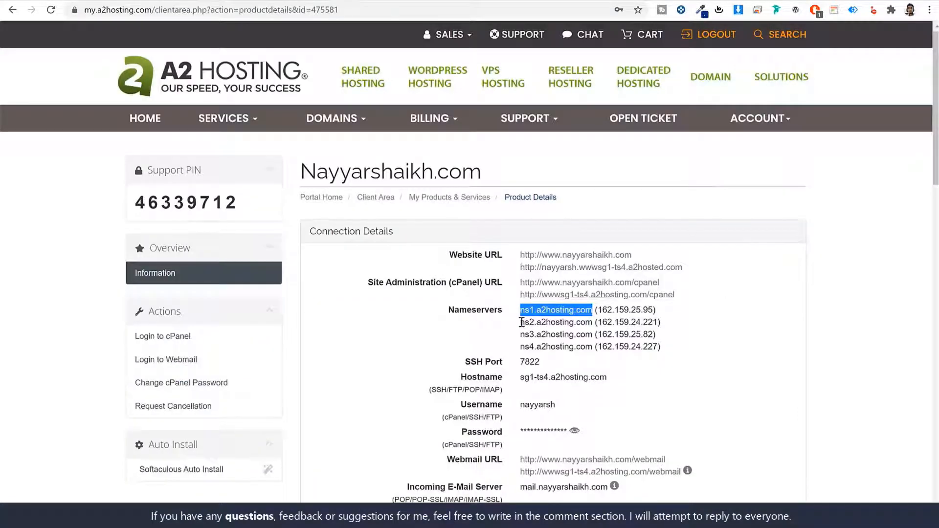
{"action": "left_click_drag", "start_coordinate": [521, 322], "coordinate": [593, 323]}
{"action": "key", "text": "ctrl+c"}
{"action": "left_click", "coordinate": [358, 0]}
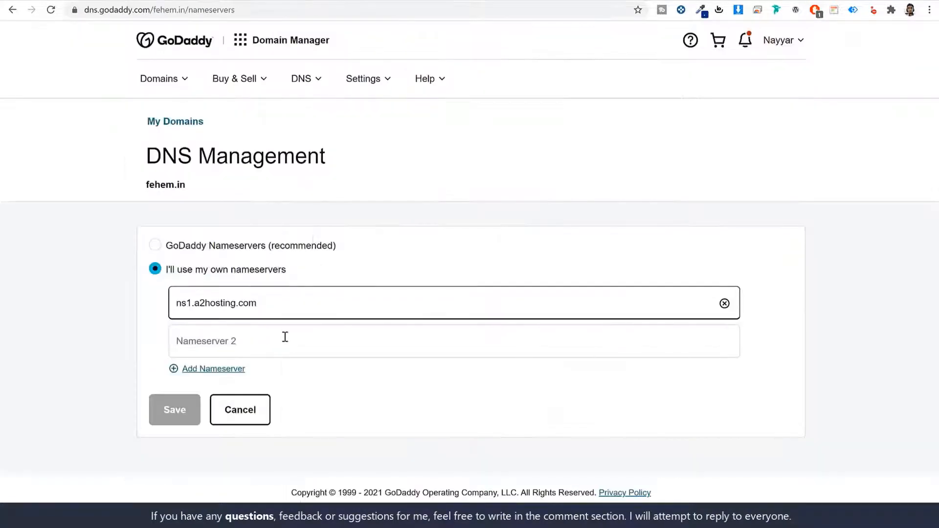
{"action": "left_click", "coordinate": [285, 337]}
{"action": "key", "text": "ctrl+v"}
Step: Add two nameserver fields and fill them with ns3.a2hosting.com and ns4.a2hosting.com
{"action": "left_click", "coordinate": [212, 368]}
{"action": "left_click", "coordinate": [219, 404]}
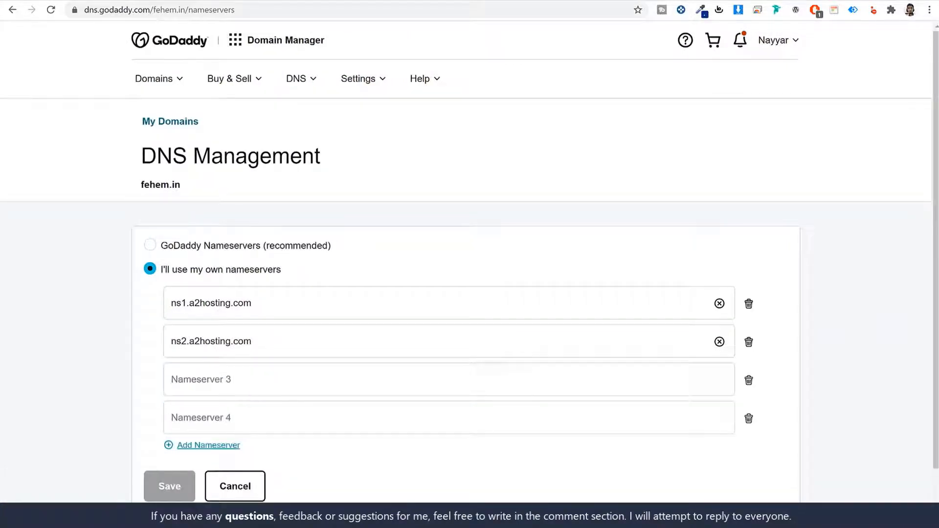
{"action": "key", "text": "ctrl+Tab"}
{"action": "left_click_drag", "start_coordinate": [520, 335], "coordinate": [594, 343]}
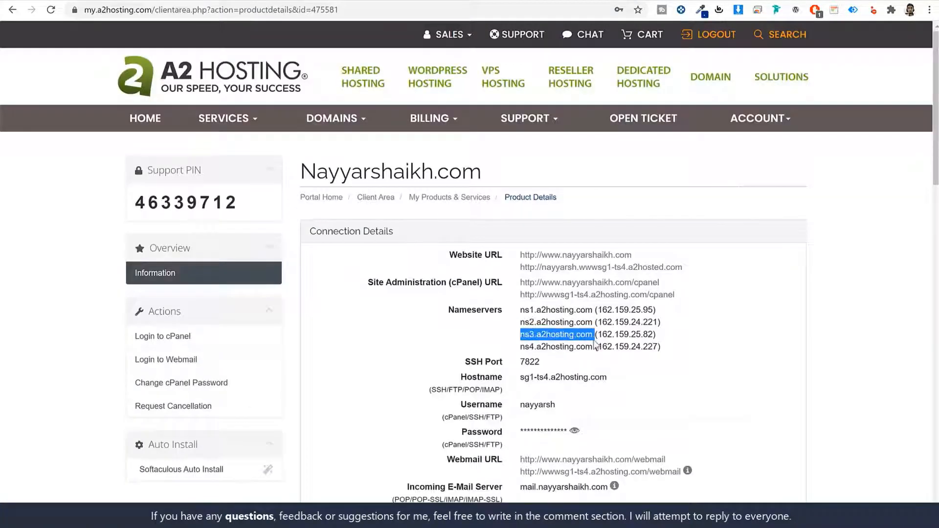
{"action": "key", "text": "ctrl+Tab"}
{"action": "left_click", "coordinate": [272, 389]}
{"action": "type", "text": "ns3.a2hosting.com"}
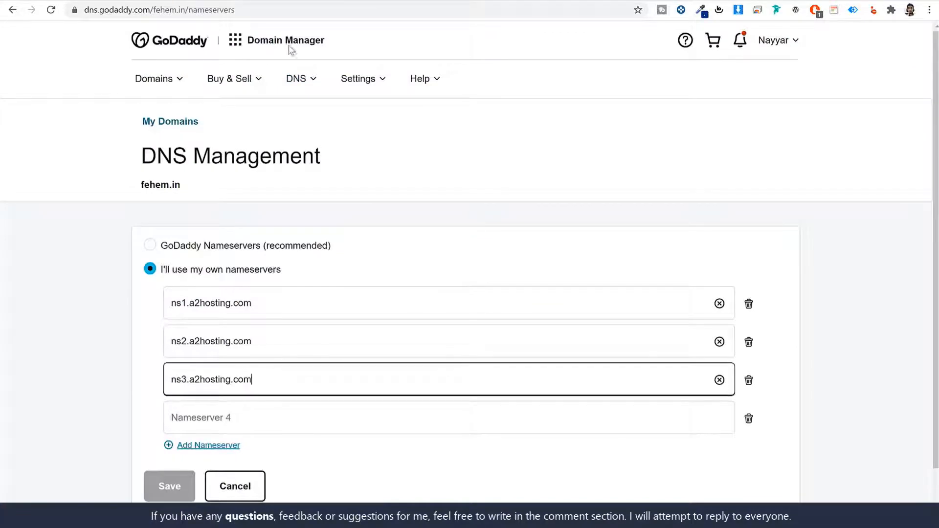
{"action": "key", "text": "ctrl+Tab"}
{"action": "left_click_drag", "start_coordinate": [523, 347], "coordinate": [594, 348]}
{"action": "key", "text": "ctrl+Tab"}
{"action": "left_click", "coordinate": [234, 423]}
{"action": "type", "text": "ns4.a2hosting.com"}
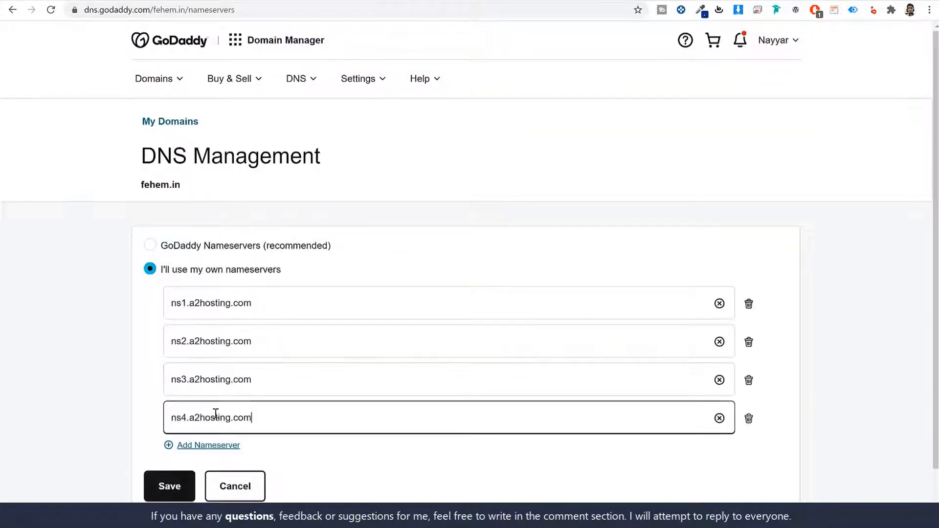
Step: Cancel the nameserver form and return to the A2 Hosting product details page
{"action": "scroll", "coordinate": [236, 386], "scroll_direction": "down", "scroll_amount": 1}
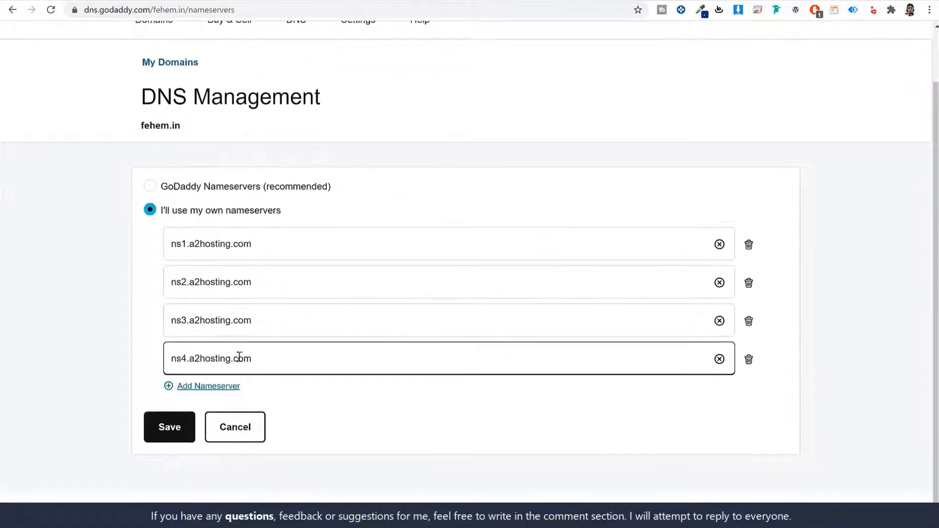
{"action": "left_click", "coordinate": [237, 431]}
{"action": "key", "text": "ctrl+Tab"}
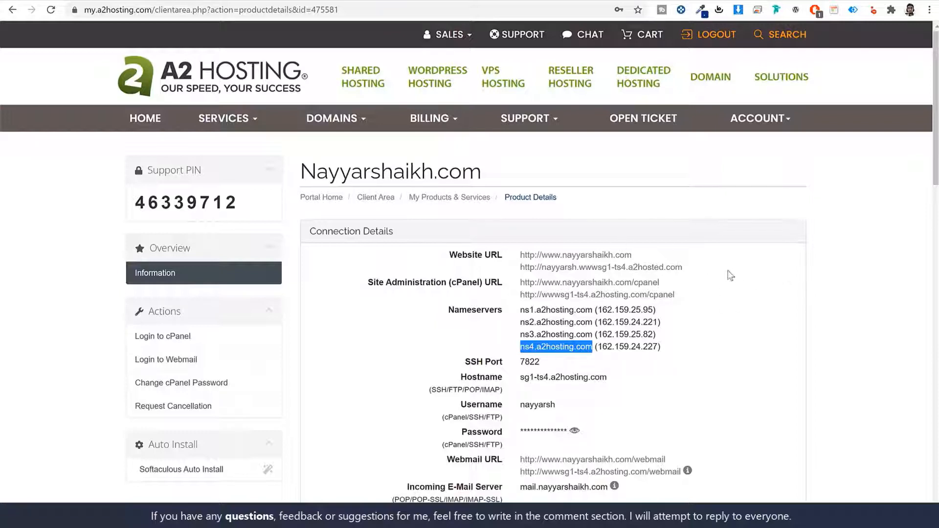
Step: Log in to cPanel from the Client Area and highlight the primary domain's DV Certificate
{"action": "left_click", "coordinate": [376, 199]}
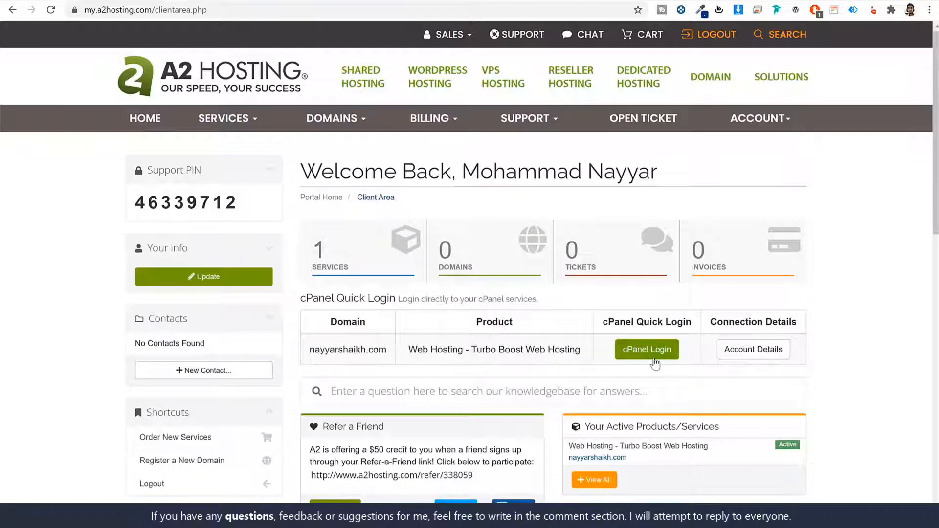
{"action": "left_click", "coordinate": [659, 361]}
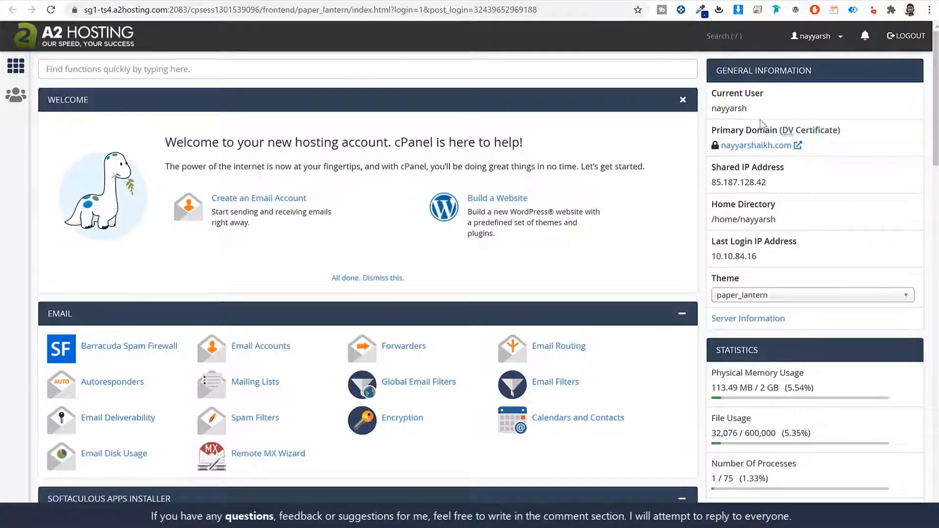
{"action": "left_click_drag", "start_coordinate": [711, 130], "coordinate": [777, 130]}
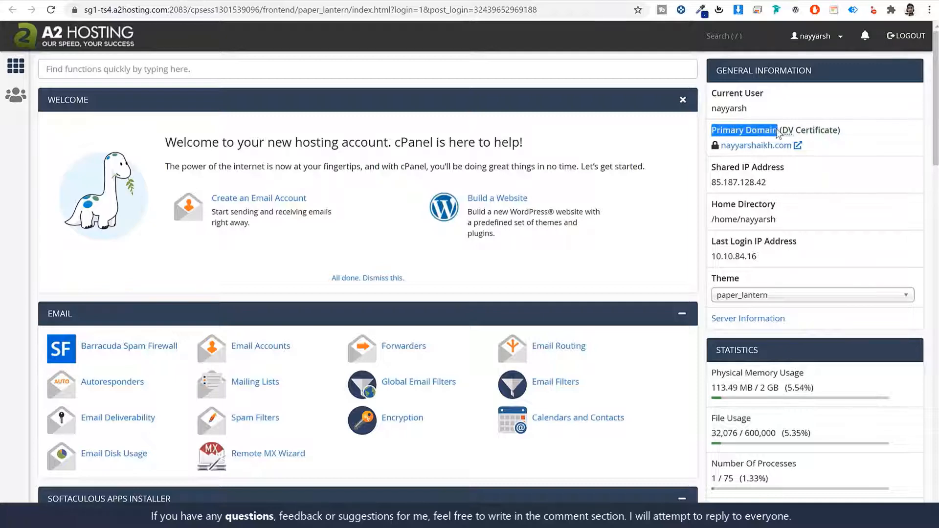
{"action": "left_click", "coordinate": [848, 135]}
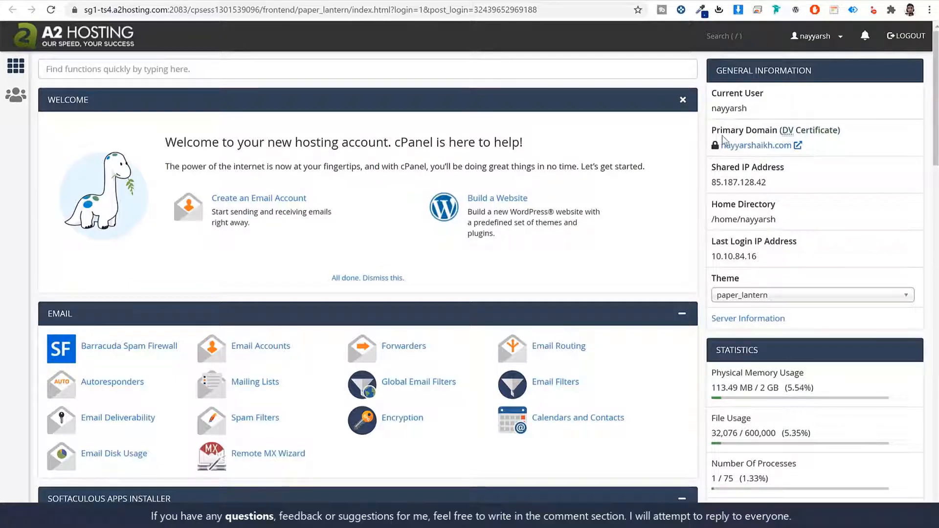
{"action": "left_click_drag", "start_coordinate": [712, 128], "coordinate": [795, 146]}
{"action": "left_click", "coordinate": [831, 179]}
{"action": "double_click", "coordinate": [787, 130]}
{"action": "left_click_drag", "start_coordinate": [803, 132], "coordinate": [836, 132]}
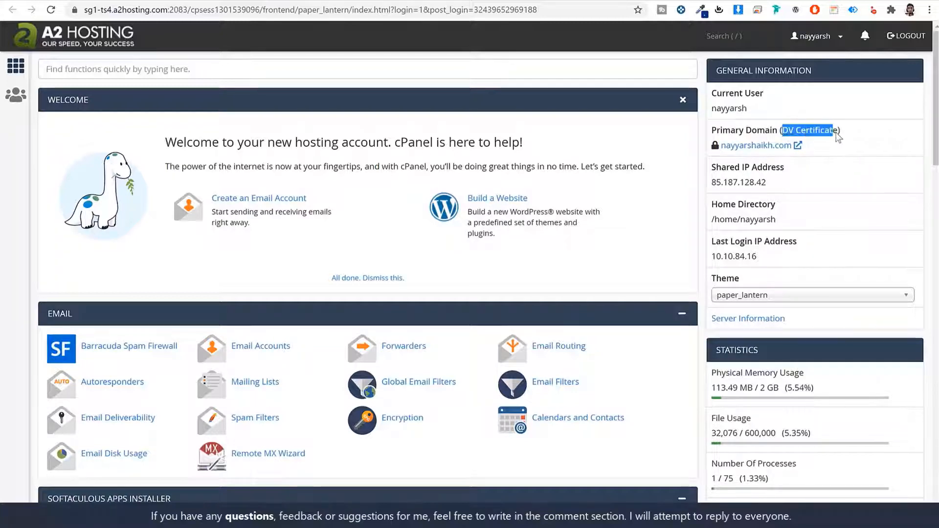
{"action": "left_click", "coordinate": [837, 132]}
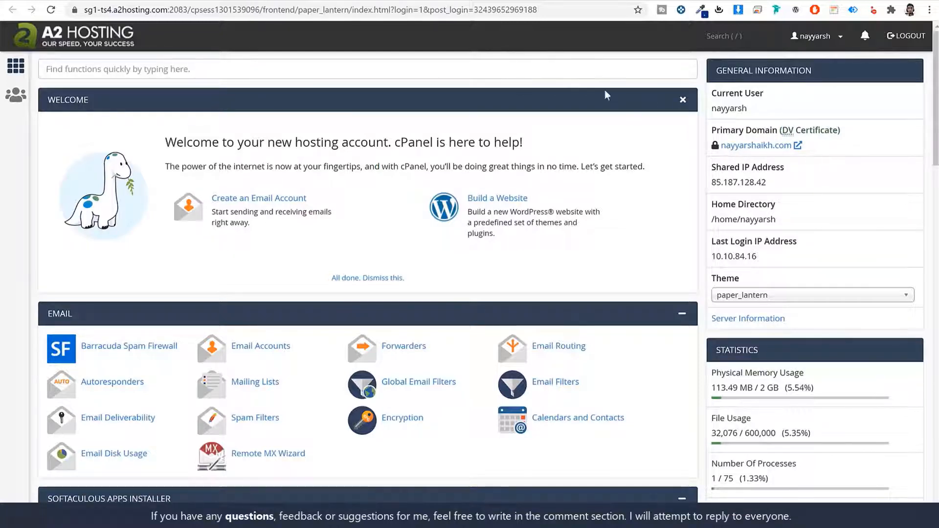
{"action": "left_click", "coordinate": [542, 69]}
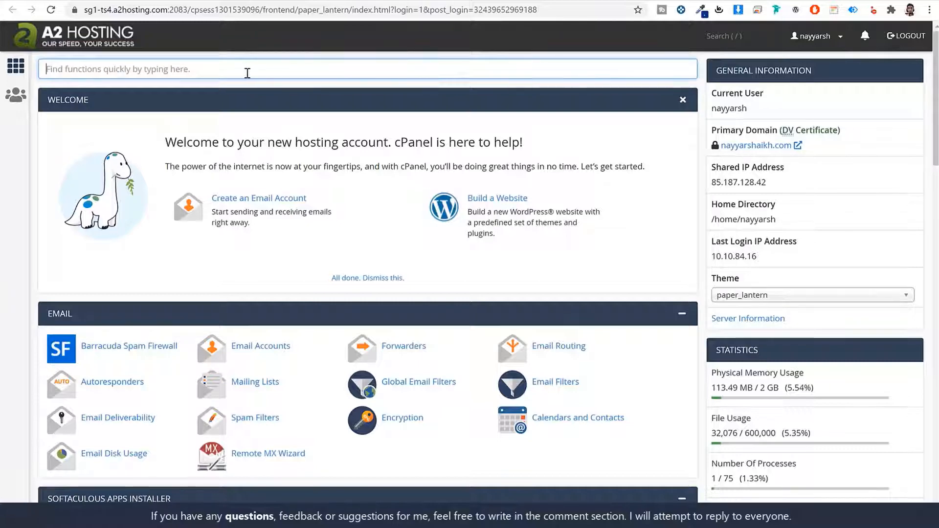
{"action": "type", "text": "ssl"}
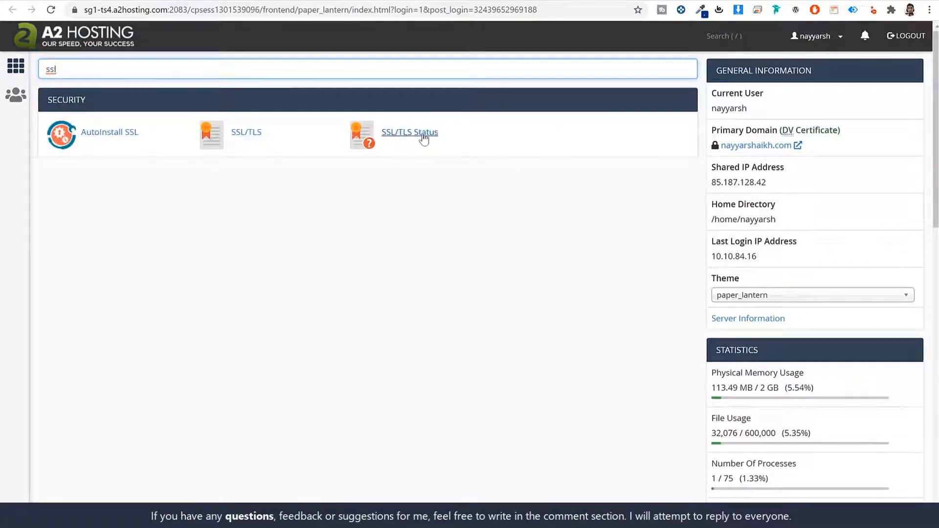
{"action": "left_click", "coordinate": [409, 141]}
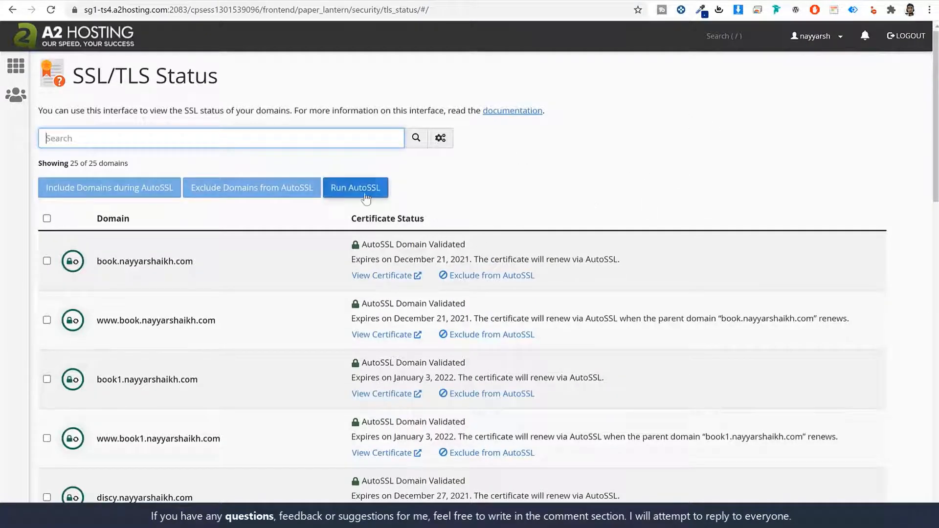
{"action": "left_click", "coordinate": [97, 42]}
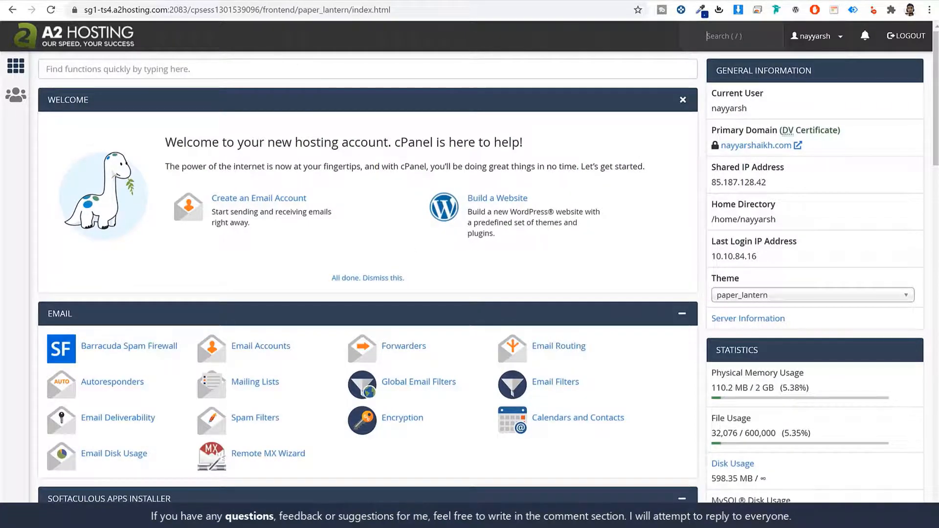
Step: Search cPanel functions for 'soft' and open the Softaculous Apps Installer
{"action": "left_click", "coordinate": [210, 1]}
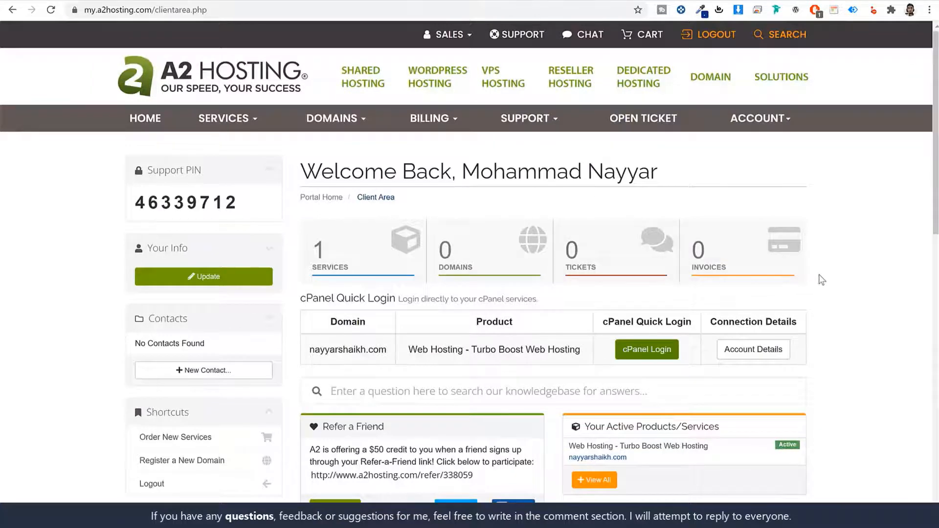
{"action": "scroll", "coordinate": [821, 279], "scroll_direction": "down", "scroll_amount": 1}
{"action": "scroll", "coordinate": [822, 279], "scroll_direction": "up", "scroll_amount": 1}
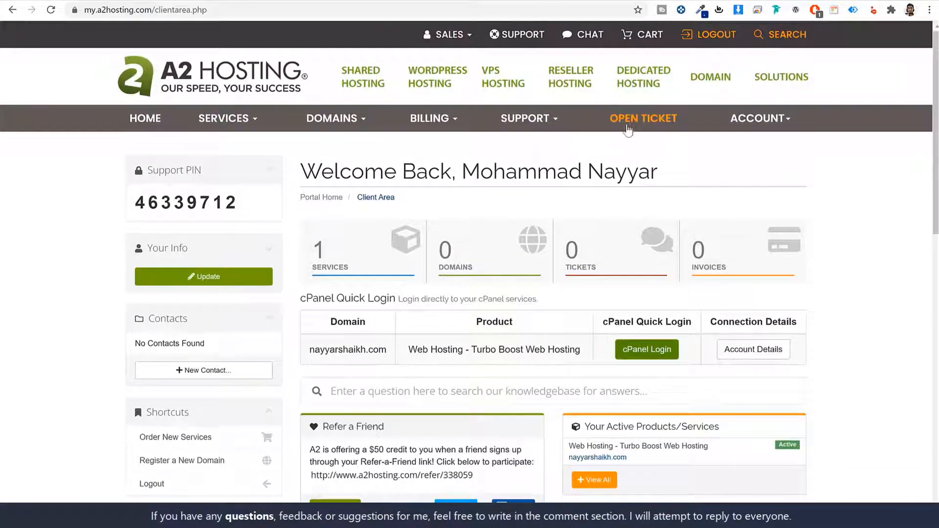
{"action": "left_click", "coordinate": [335, 2]}
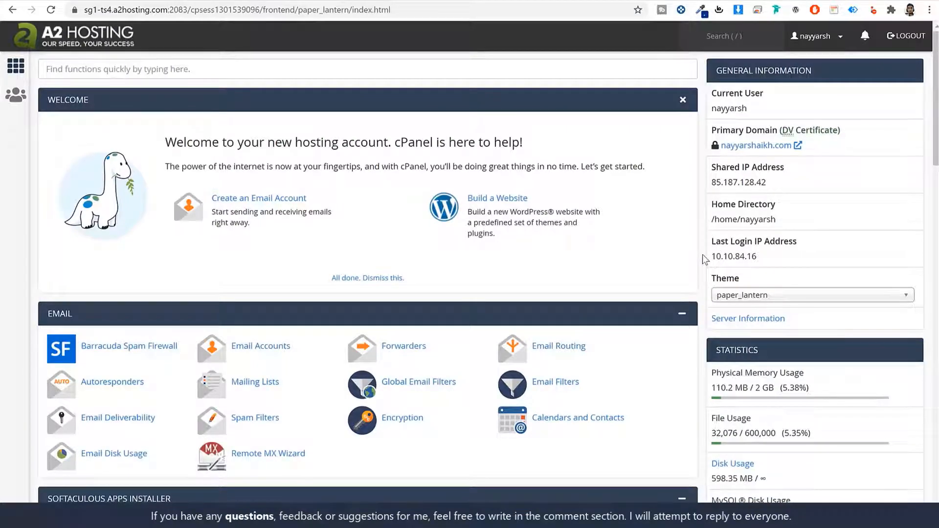
{"action": "left_click", "coordinate": [248, 1]}
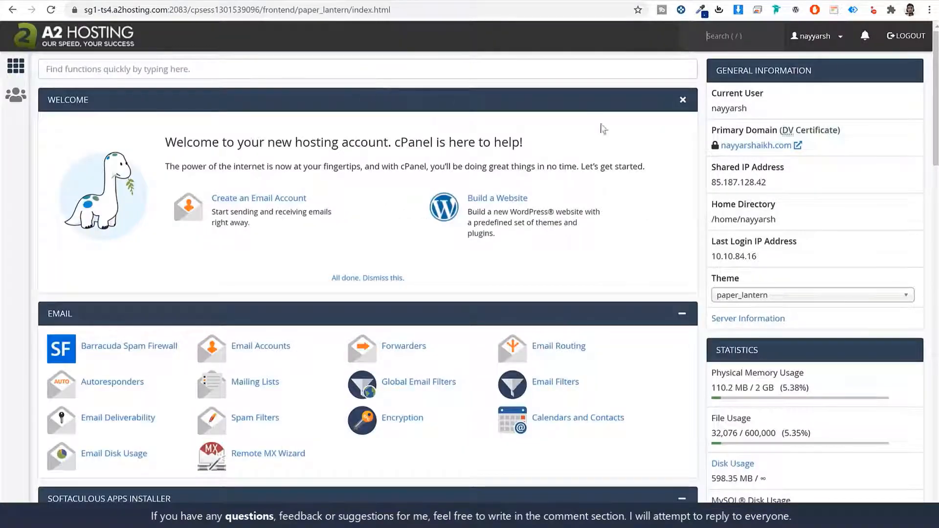
{"action": "left_click", "coordinate": [572, 67]}
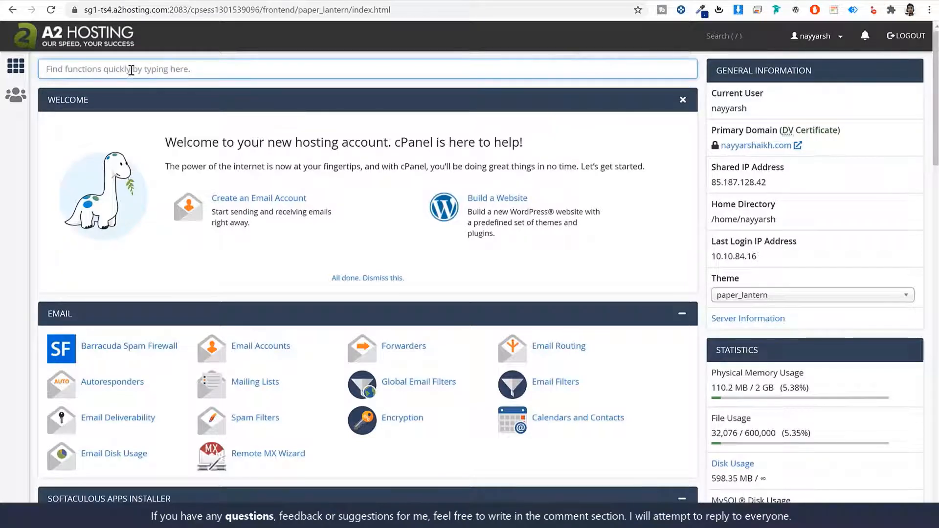
{"action": "type", "text": "ssoft"}
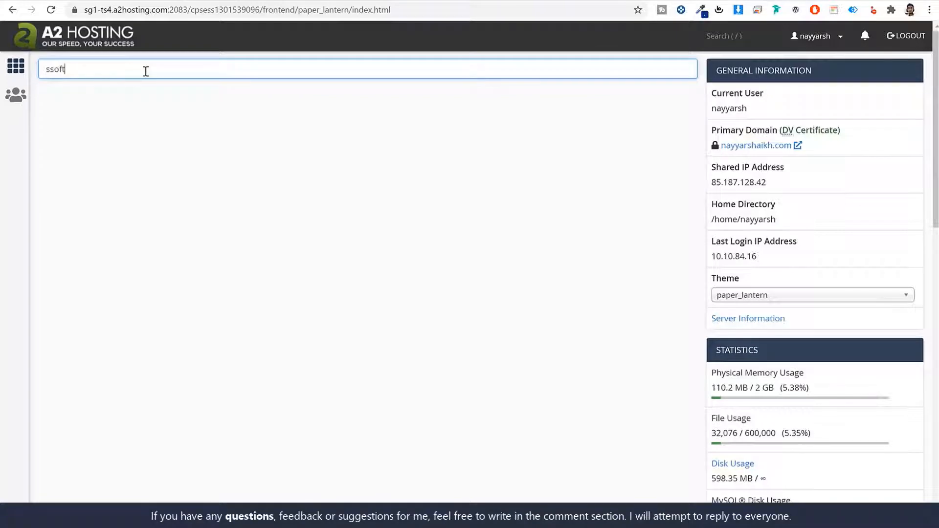
{"action": "key", "text": "ctrl+a"}
{"action": "key", "text": "BackSpace"}
{"action": "type", "text": "soft"}
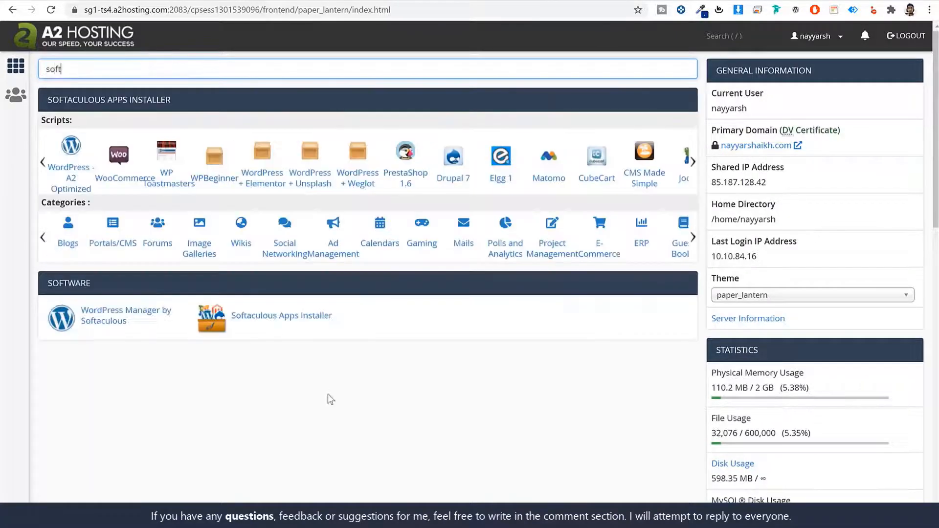
{"action": "left_click", "coordinate": [275, 323]}
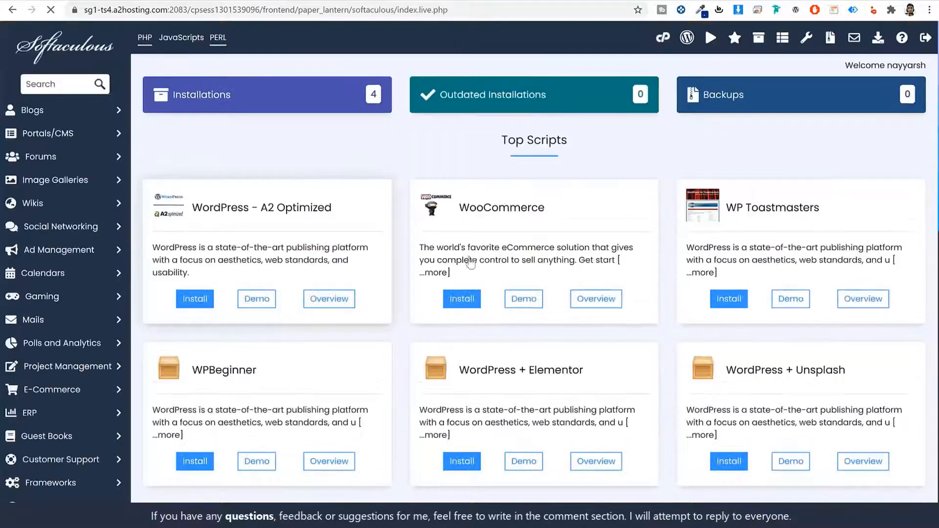
Step: Search Softaculous scripts for 'word' and open the WordPress page
{"action": "scroll", "coordinate": [584, 315], "scroll_direction": "down", "scroll_amount": 5}
{"action": "scroll", "coordinate": [583, 327], "scroll_direction": "down", "scroll_amount": 3}
{"action": "scroll", "coordinate": [577, 367], "scroll_direction": "up", "scroll_amount": 9}
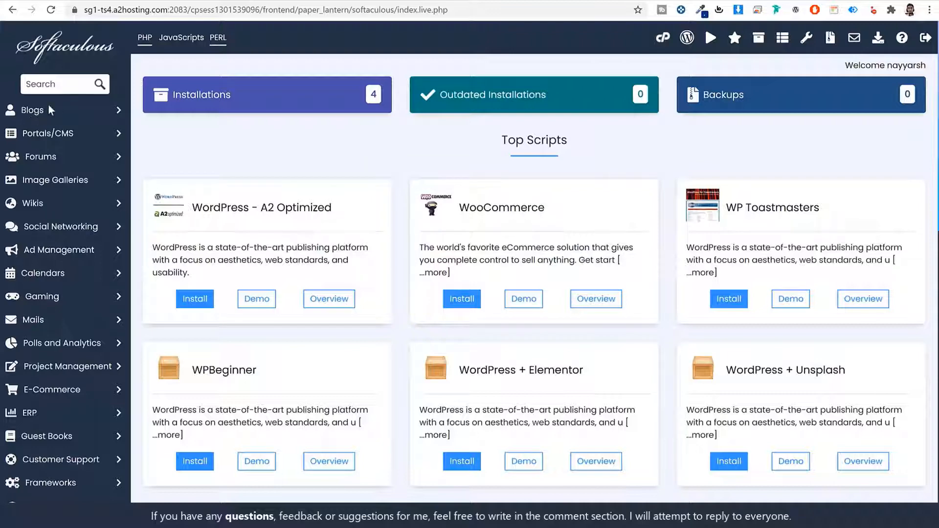
{"action": "left_click", "coordinate": [48, 85]}
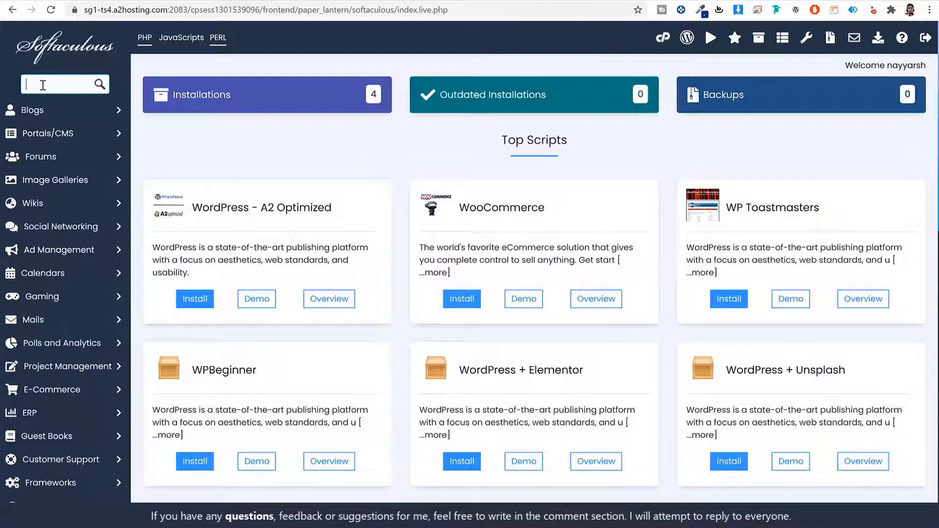
{"action": "type", "text": "word"}
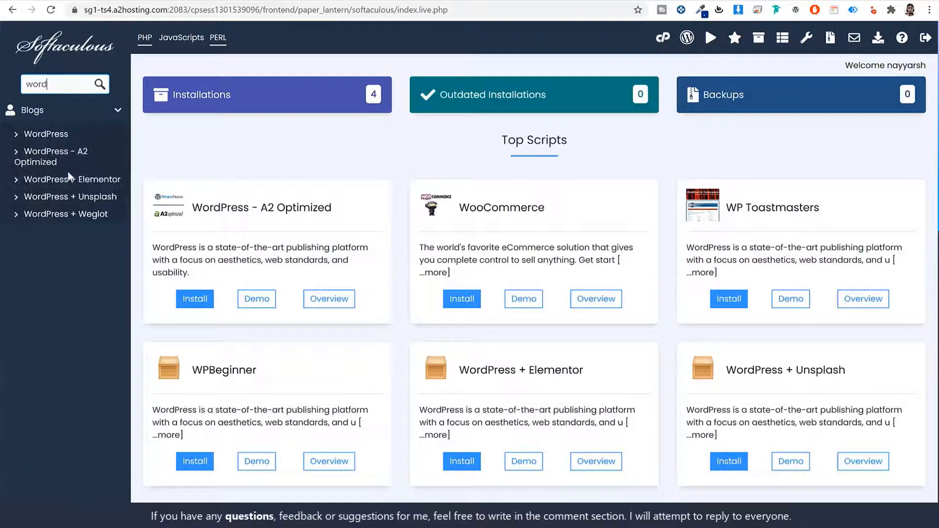
{"action": "left_click", "coordinate": [41, 140]}
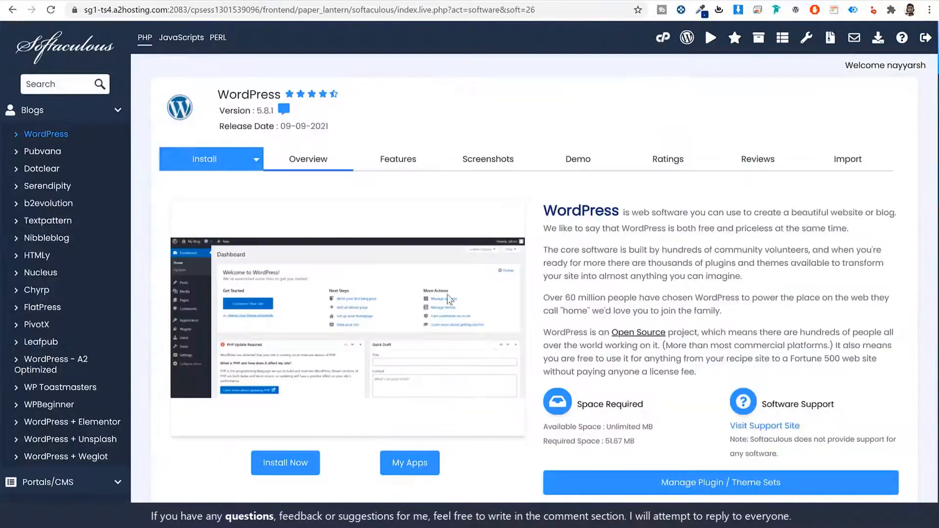
{"action": "left_click", "coordinate": [289, 469]}
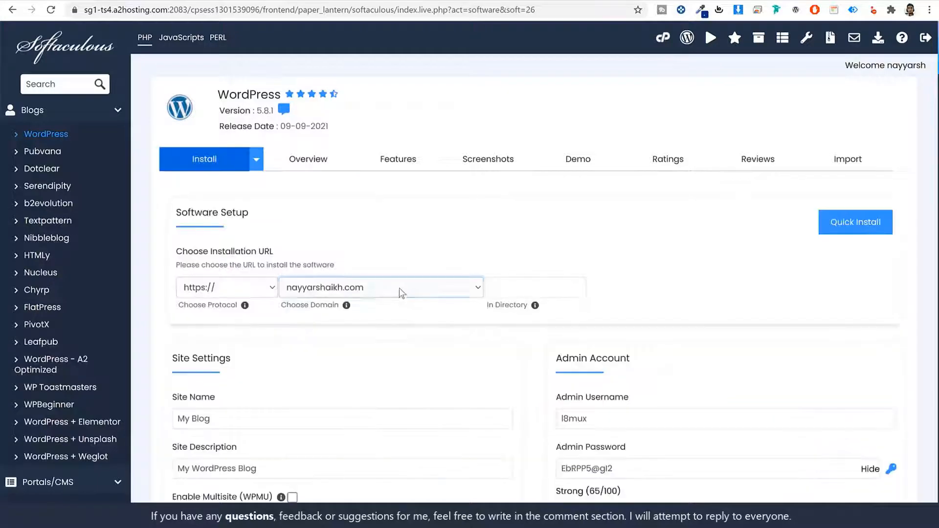
{"action": "left_click", "coordinate": [391, 287]}
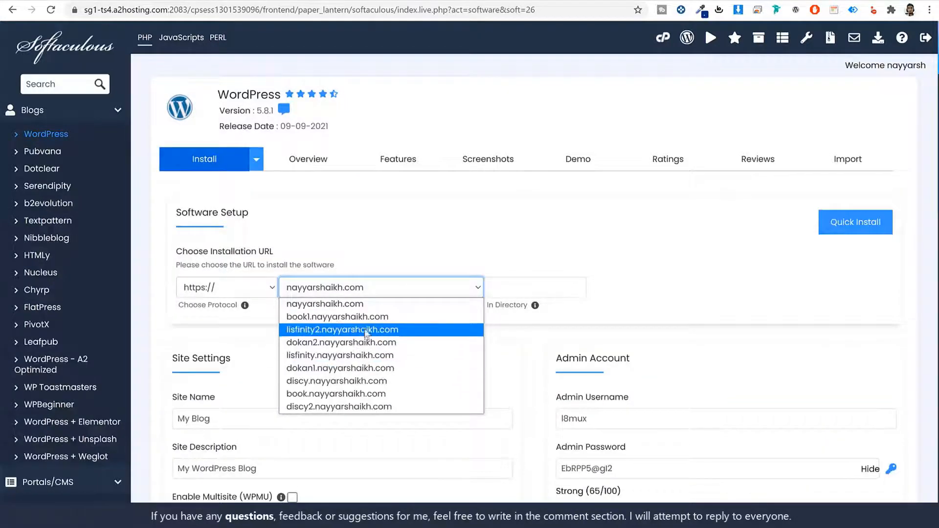
{"action": "left_click", "coordinate": [359, 407]}
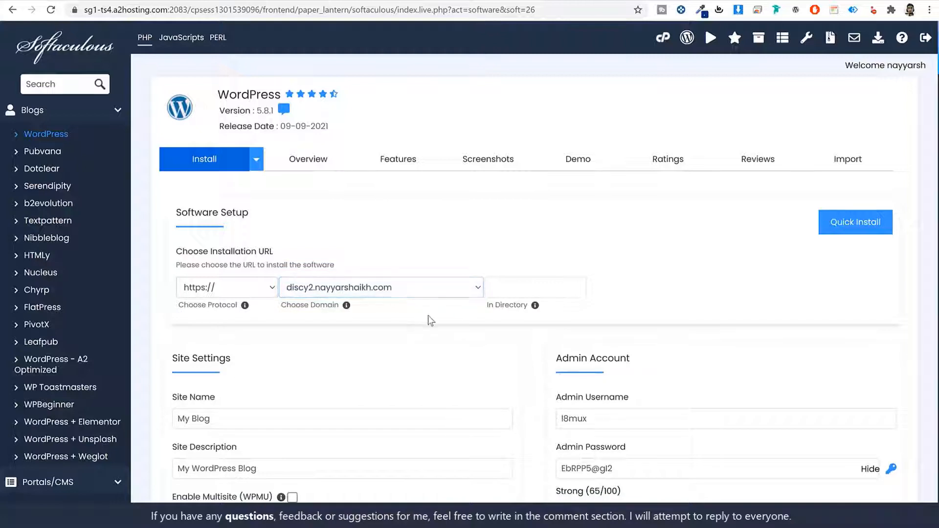
{"action": "left_click_drag", "start_coordinate": [178, 305], "coordinate": [235, 309]}
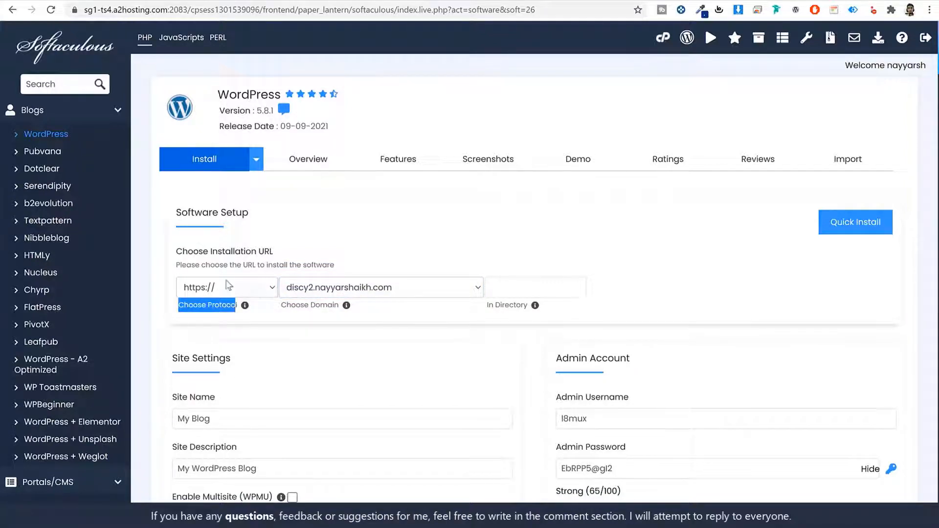
{"action": "left_click", "coordinate": [228, 287]}
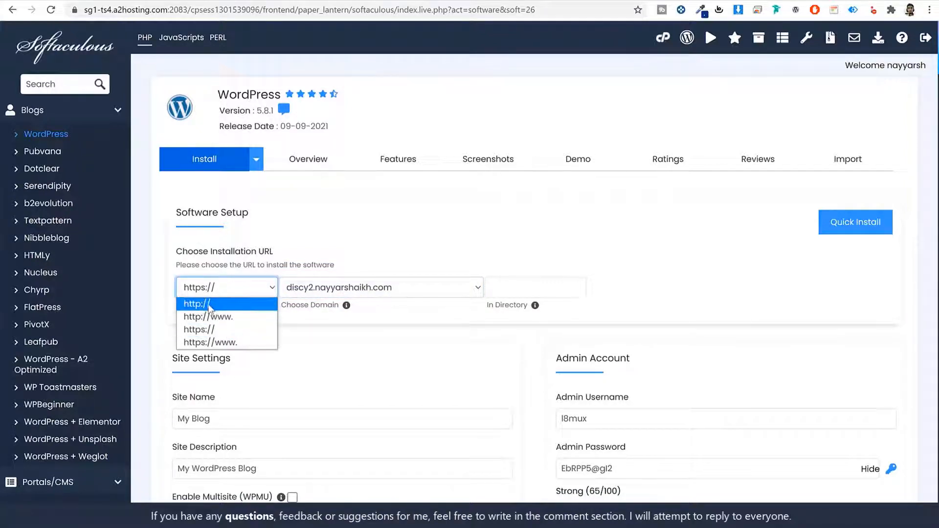
{"action": "left_click", "coordinate": [218, 334]}
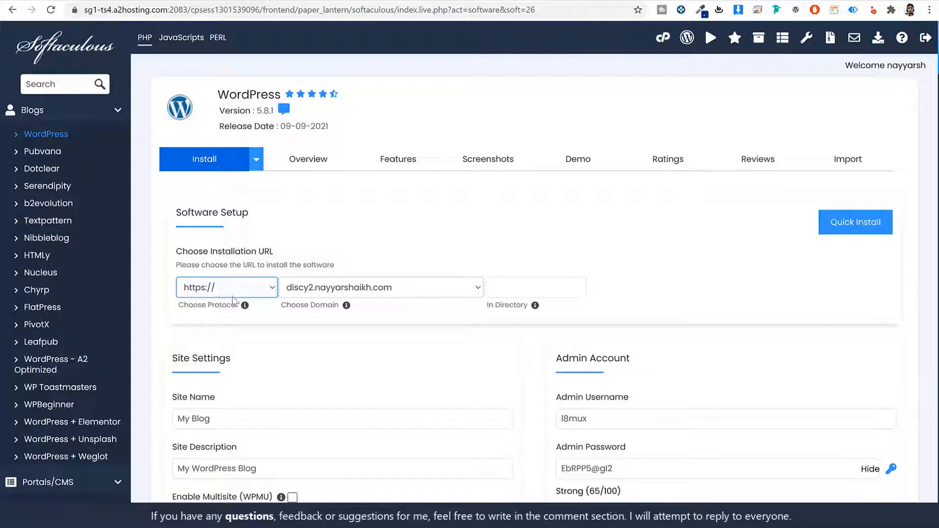
Step: Leave the In Directory field empty so WordPress installs at the subdomain root
{"action": "left_click_drag", "start_coordinate": [486, 313], "coordinate": [528, 306]}
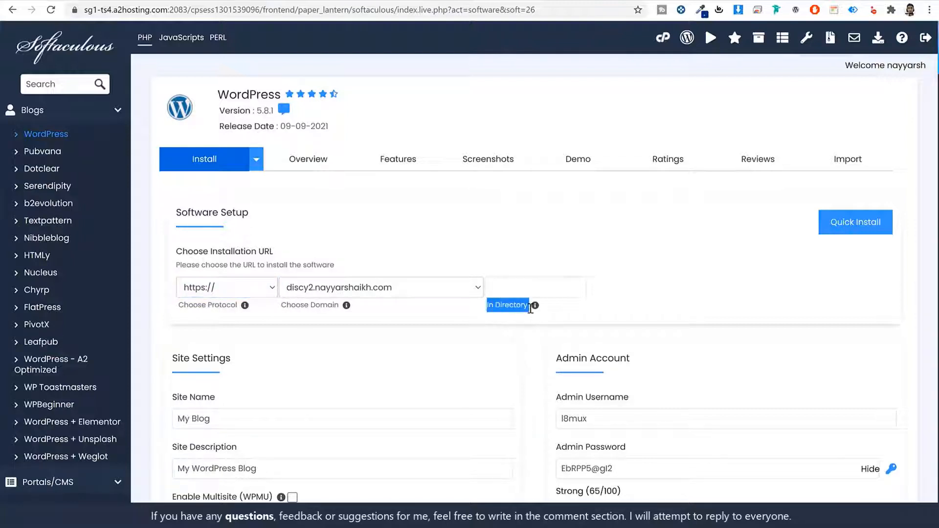
{"action": "left_click", "coordinate": [517, 289]}
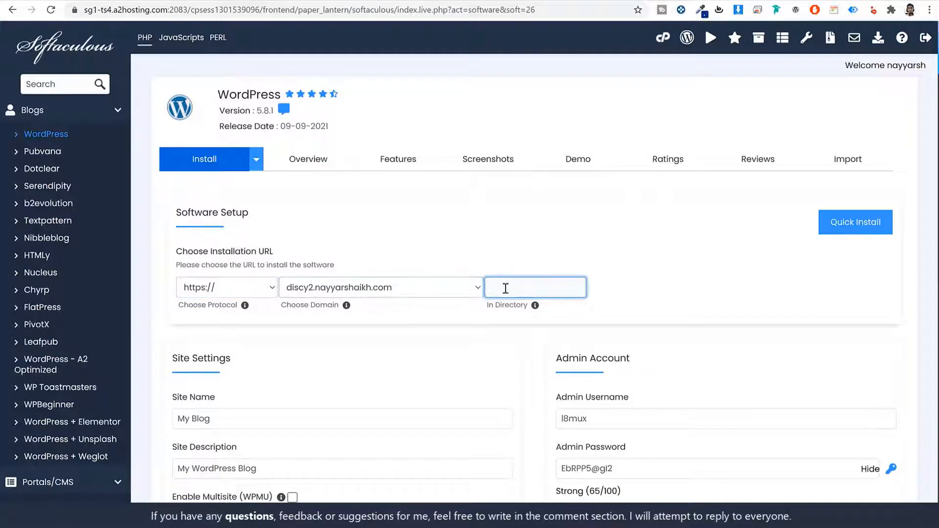
{"action": "type", "text": "sss"}
{"action": "double_click", "coordinate": [522, 290]}
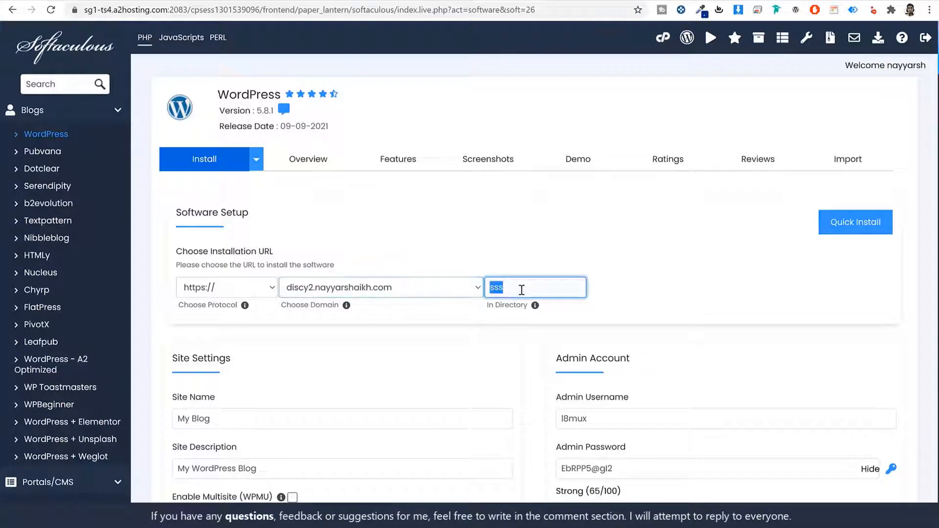
{"action": "key", "text": "BackSpace"}
{"action": "left_click", "coordinate": [551, 307]}
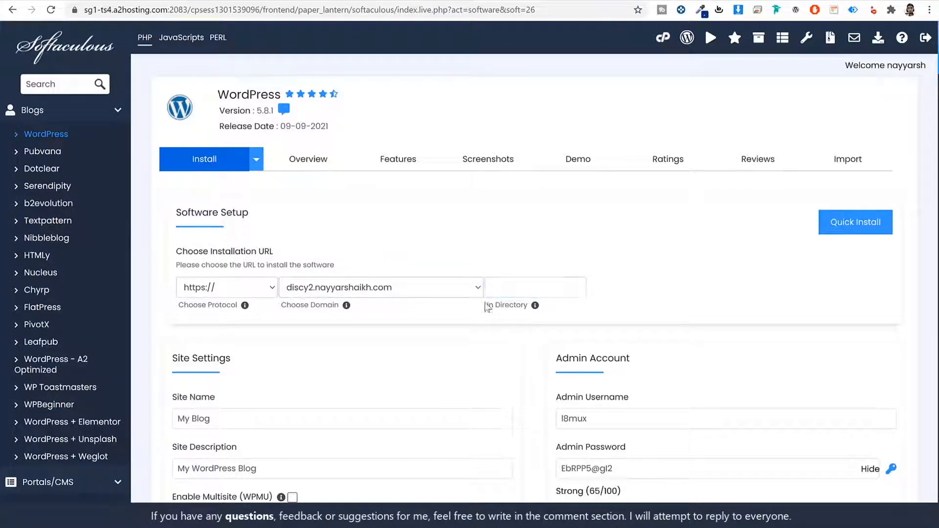
{"action": "left_click", "coordinate": [717, 393]}
{"action": "scroll", "coordinate": [717, 392], "scroll_direction": "down", "scroll_amount": 6}
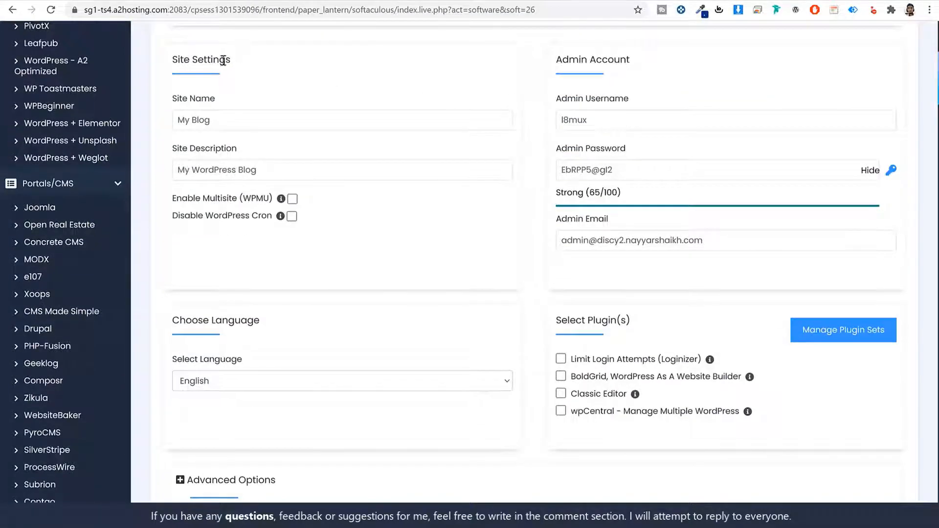
Step: Replace the site name 'My Blog' with 'Discy' and enter 'Q&A Website' as the description
{"action": "triple_click", "coordinate": [223, 60]}
{"action": "left_click", "coordinate": [609, 64]}
{"action": "left_click_drag", "start_coordinate": [562, 63], "coordinate": [641, 62]}
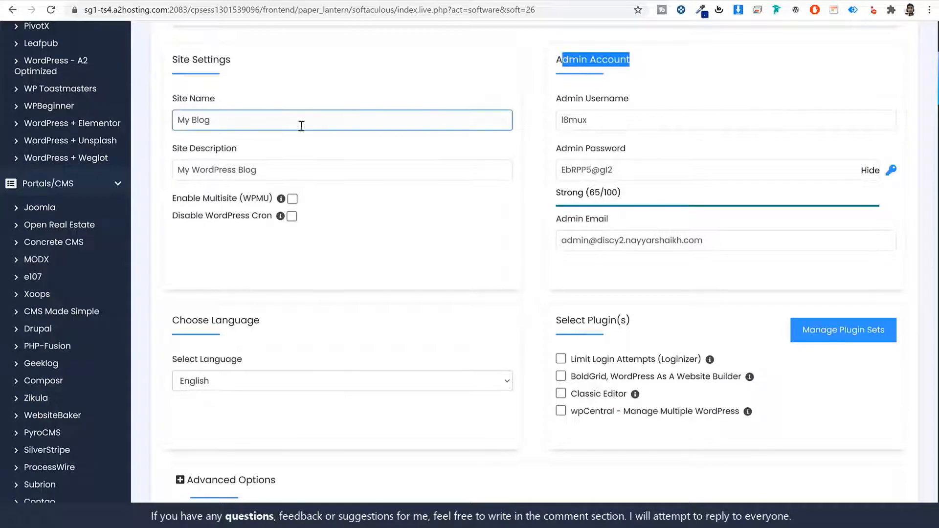
{"action": "triple_click", "coordinate": [176, 99]}
{"action": "double_click", "coordinate": [200, 120]}
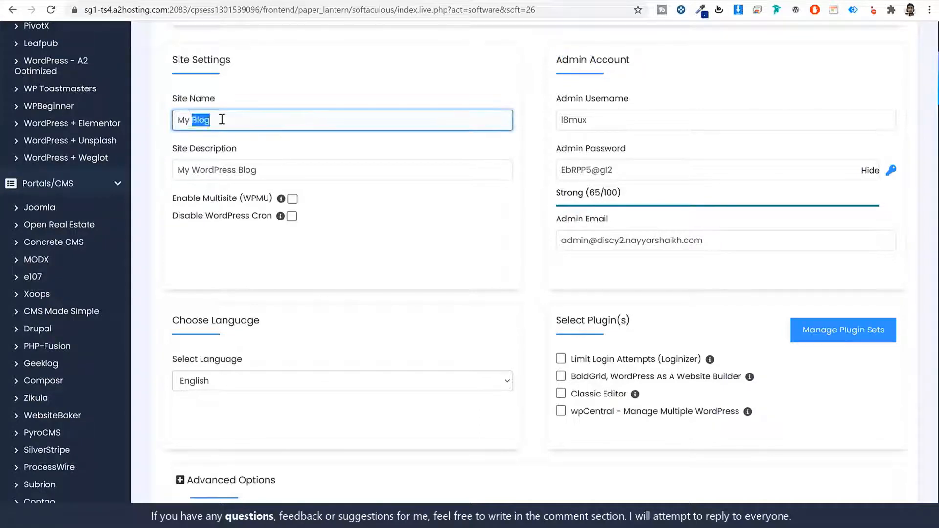
{"action": "triple_click", "coordinate": [221, 119]}
{"action": "type", "text": "Discy"}
{"action": "key", "text": "Tab"}
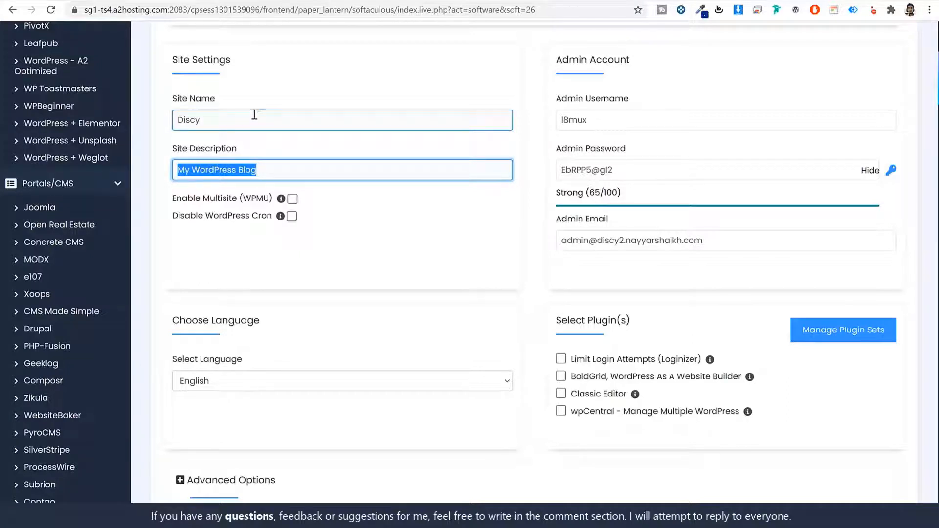
{"action": "type", "text": "Q"}
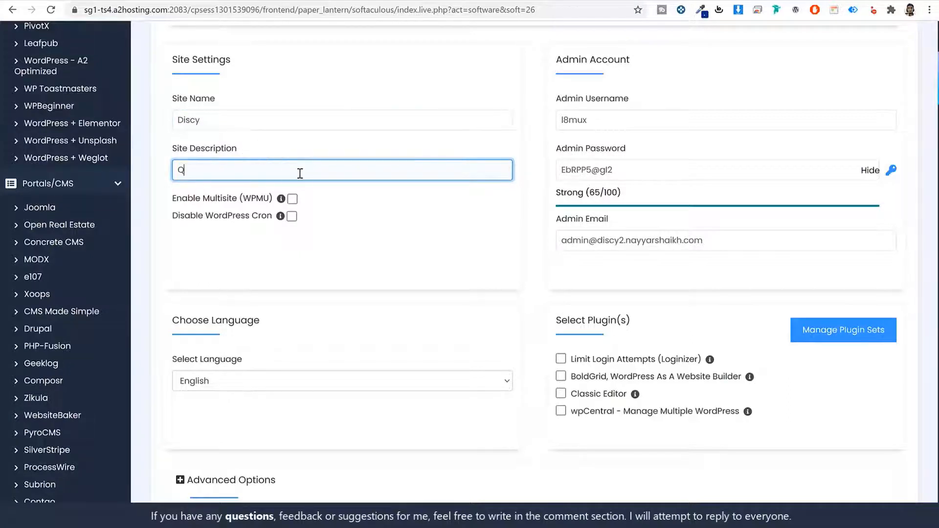
{"action": "type", "text": "&A Website"}
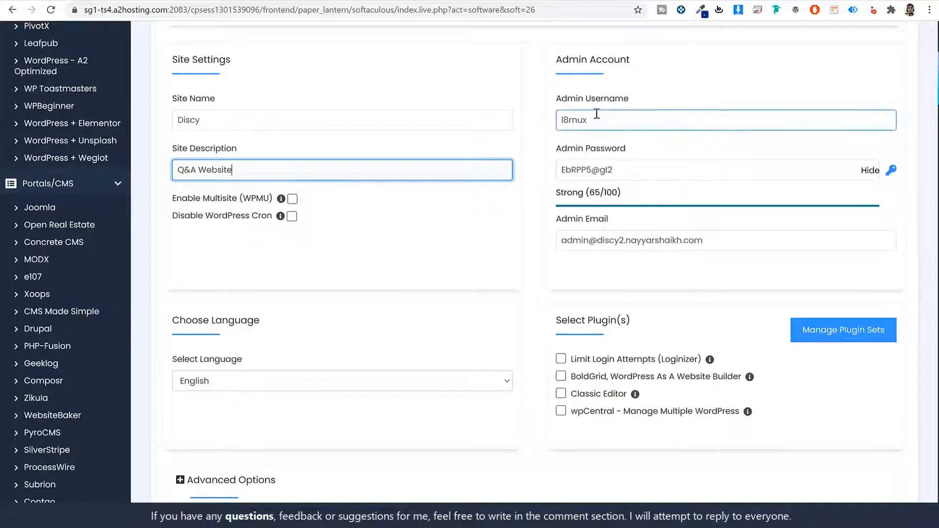
Step: Replace the default admin username with the owner's name and paste in a stronger password
{"action": "double_click", "coordinate": [622, 119]}
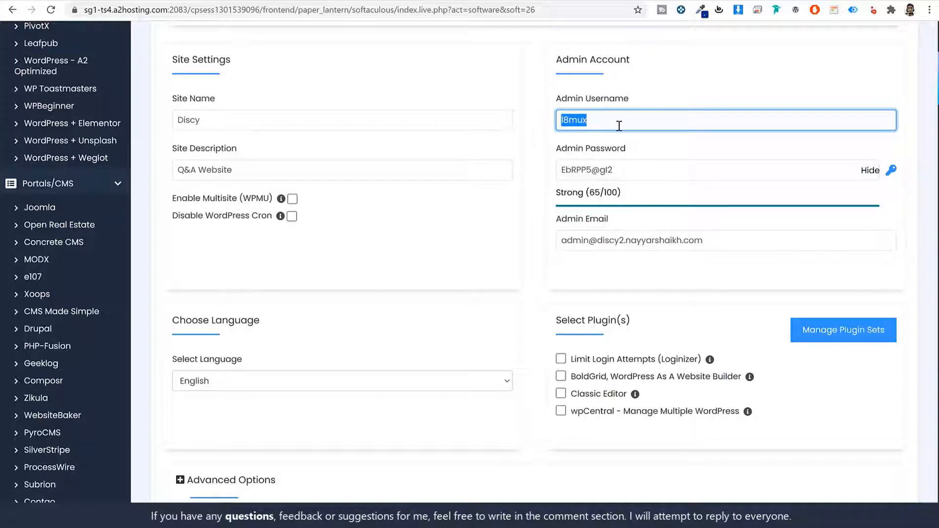
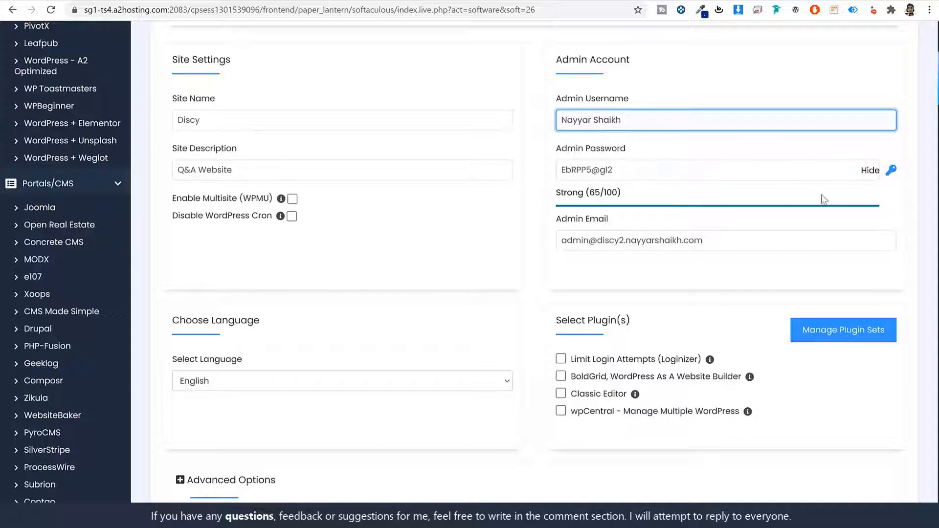
{"action": "key", "text": "ctrl+a"}
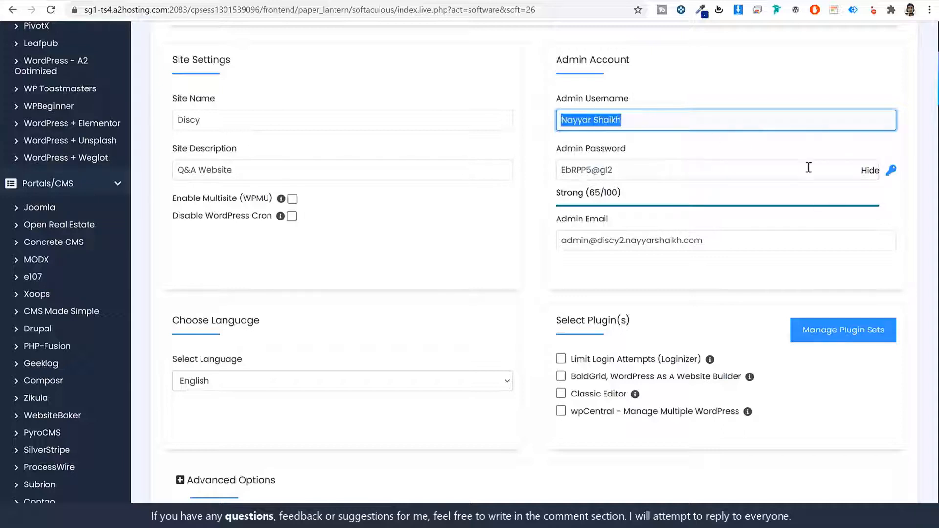
{"action": "left_click", "coordinate": [870, 170]}
{"action": "double_click", "coordinate": [756, 171]}
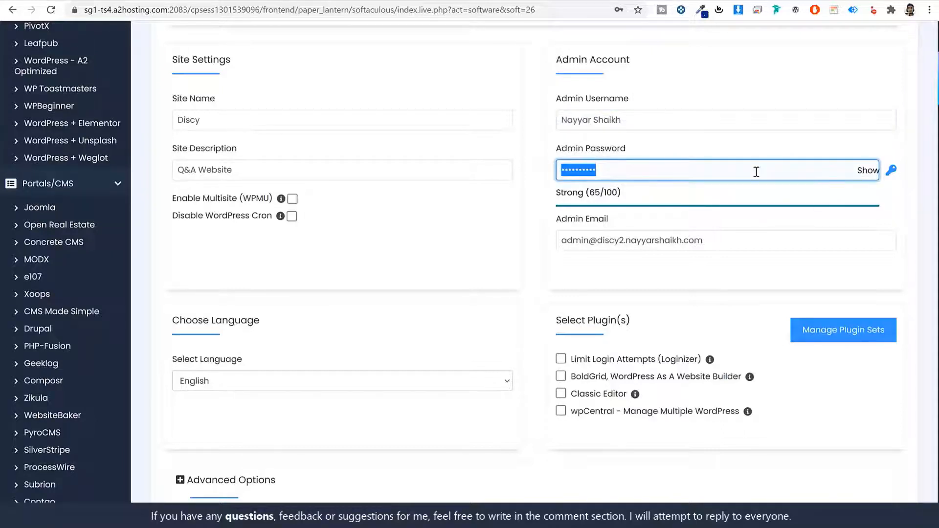
{"action": "key", "text": "ctrl+v"}
Step: Replace the Admin Email with the owner's personal e-mail address and double-check the username
{"action": "left_click", "coordinate": [754, 232]}
{"action": "key", "text": "ctrl+a"}
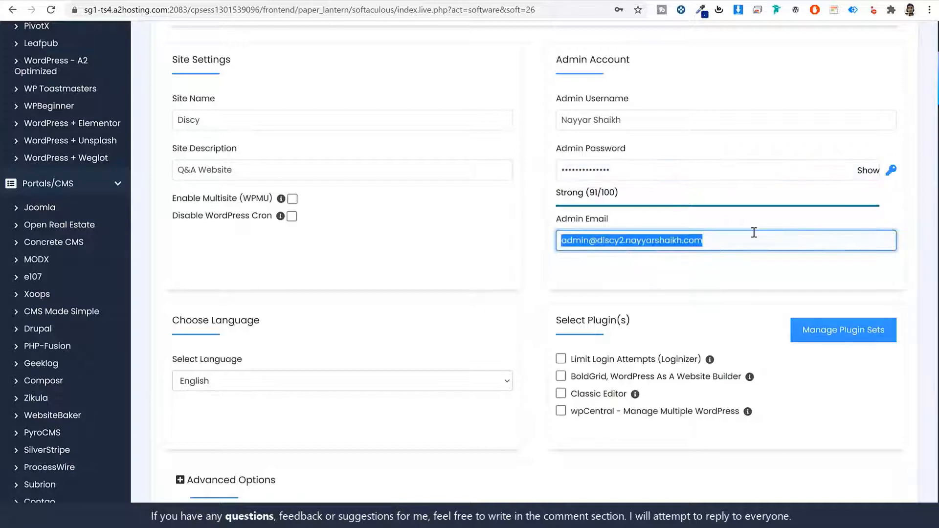
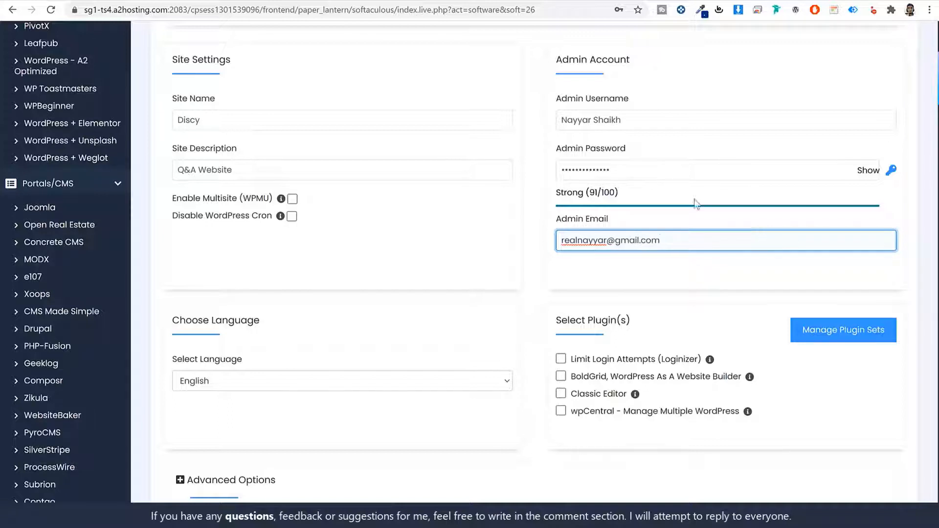
{"action": "left_click", "coordinate": [631, 118]}
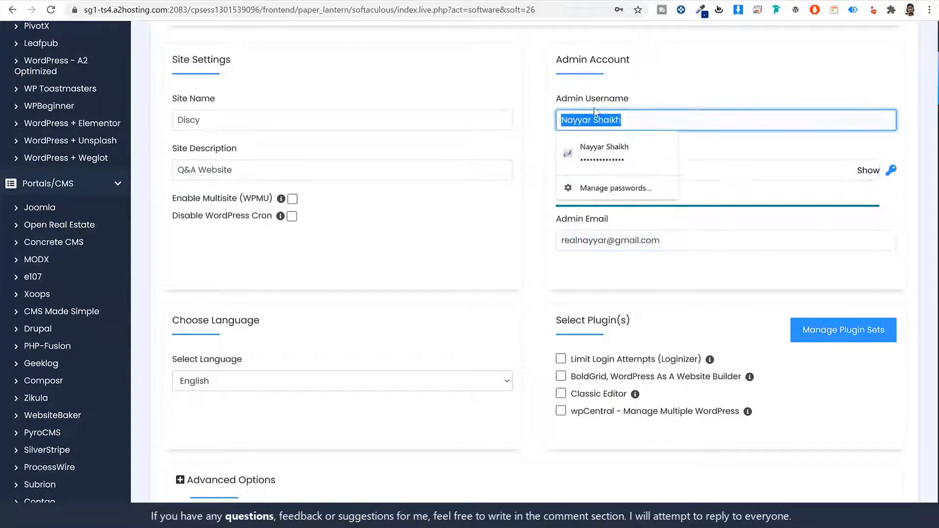
{"action": "left_click", "coordinate": [671, 173]}
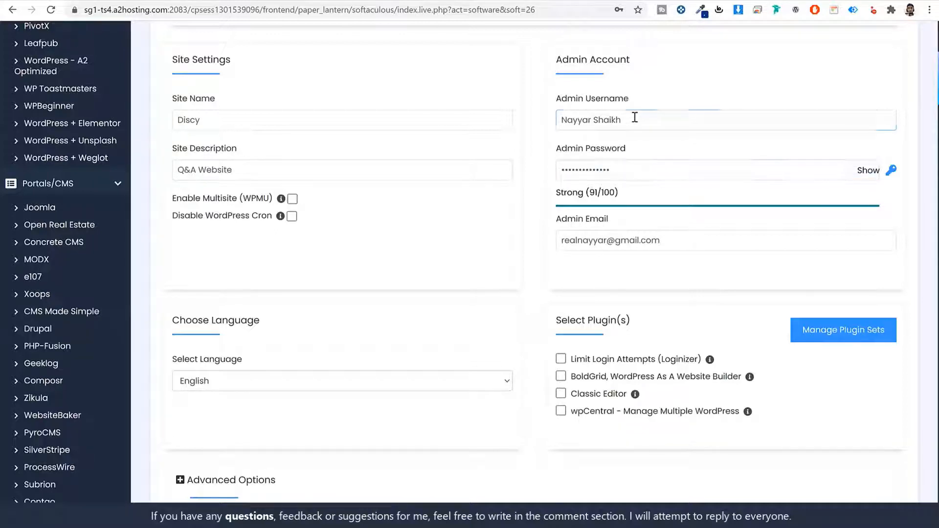
{"action": "left_click_drag", "start_coordinate": [636, 119], "coordinate": [544, 116]}
{"action": "left_click", "coordinate": [664, 95]}
{"action": "scroll", "coordinate": [643, 294], "scroll_direction": "down", "scroll_amount": 7}
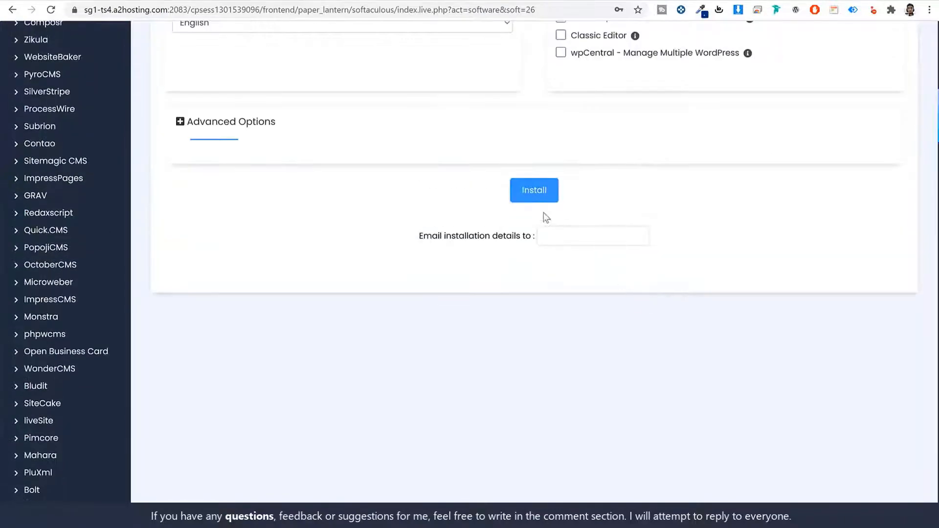
Step: Install WordPress with these settings and view the new Discy site
{"action": "left_click", "coordinate": [533, 198]}
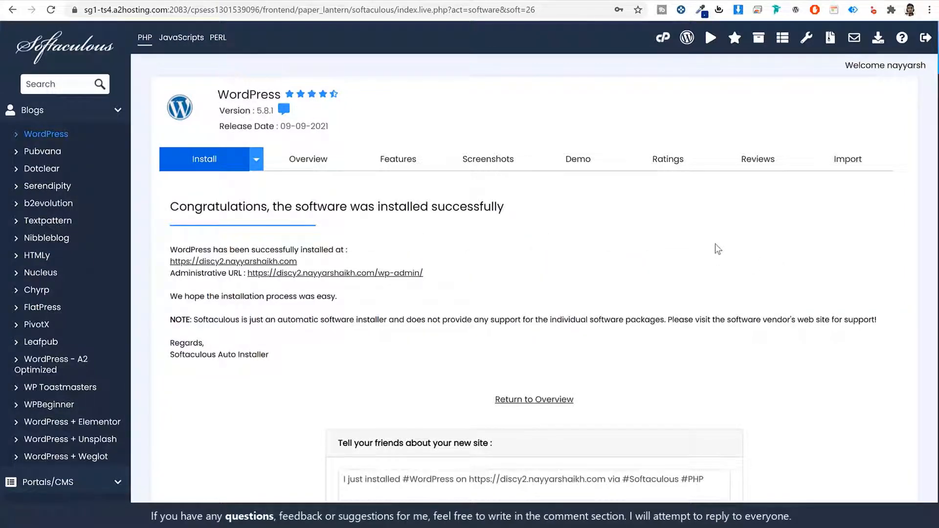
{"action": "left_click", "coordinate": [276, 262]}
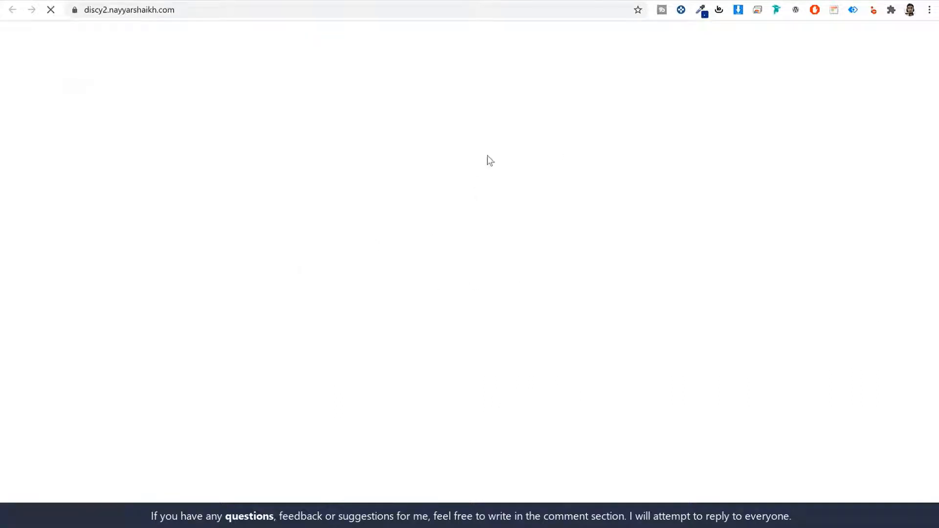
{"action": "scroll", "coordinate": [551, 280], "scroll_direction": "down", "scroll_amount": 4}
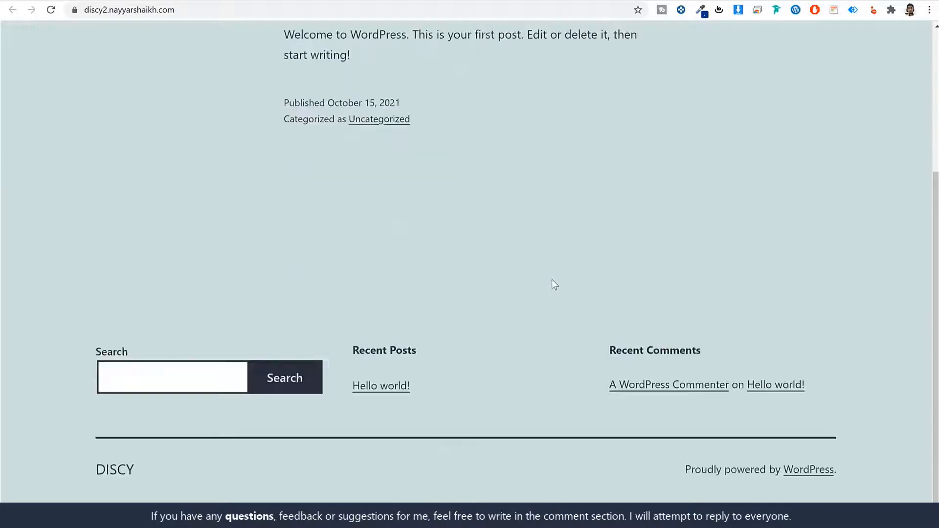
{"action": "scroll", "coordinate": [548, 264], "scroll_direction": "up", "scroll_amount": 4}
Step: Return to the success page and open the site's wp-admin dashboard
{"action": "left_click", "coordinate": [333, 1]}
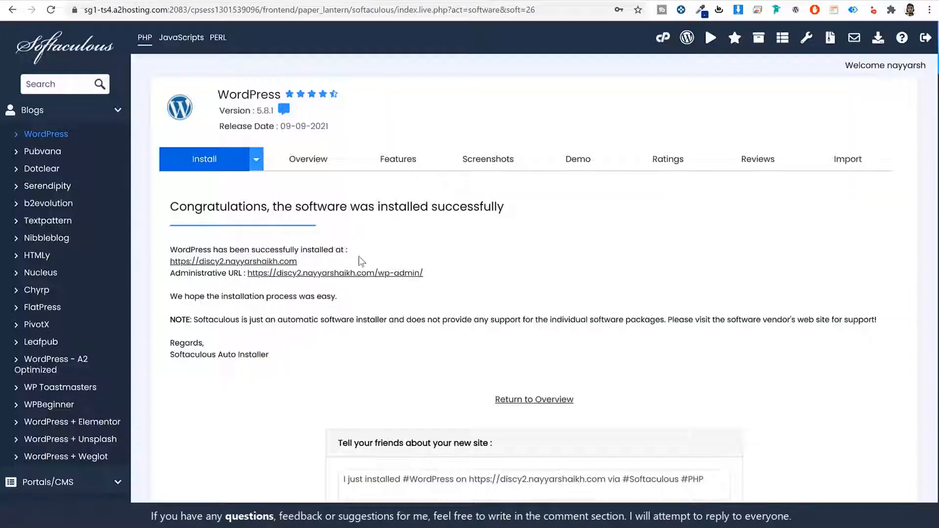
{"action": "left_click", "coordinate": [363, 275]}
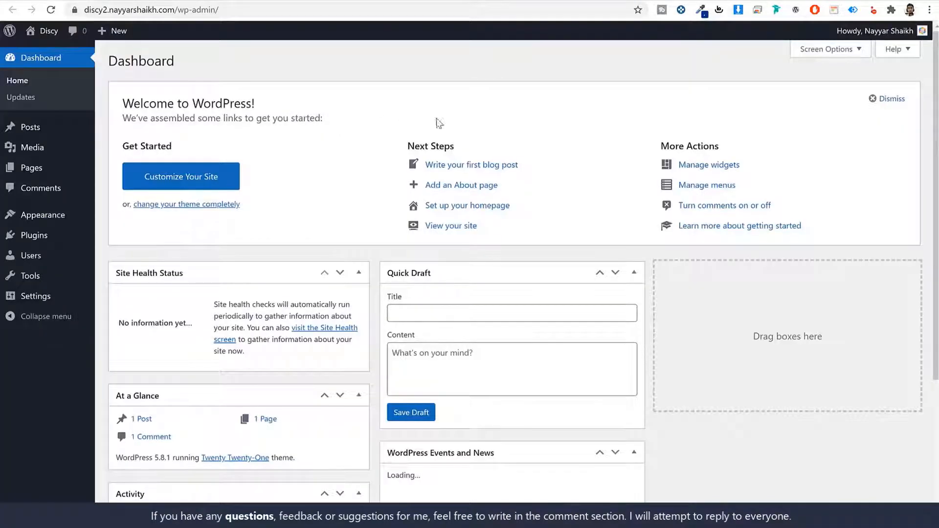
{"action": "scroll", "coordinate": [644, 326], "scroll_direction": "down", "scroll_amount": 4}
{"action": "scroll", "coordinate": [645, 326], "scroll_direction": "up", "scroll_amount": 4}
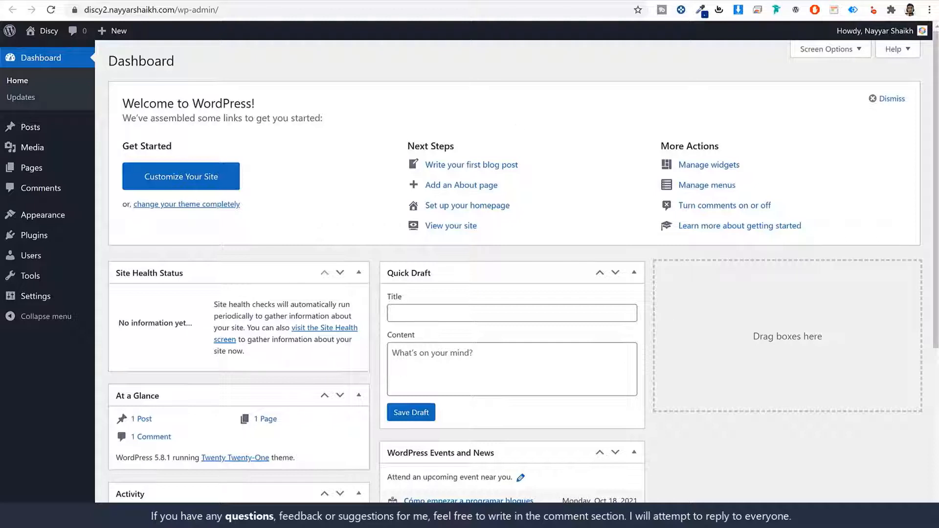
Step: Point out the site's domain and its /wp-admin address, then look over the Dashboard
{"action": "left_click_drag", "start_coordinate": [178, 11], "coordinate": [64, 13]}
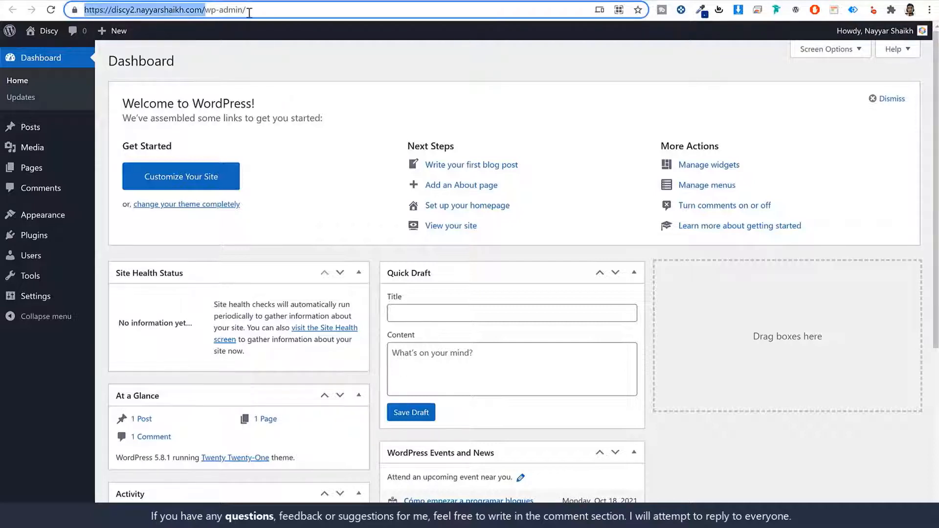
{"action": "left_click", "coordinate": [254, 11]}
{"action": "left_click_drag", "start_coordinate": [253, 11], "coordinate": [201, 10]}
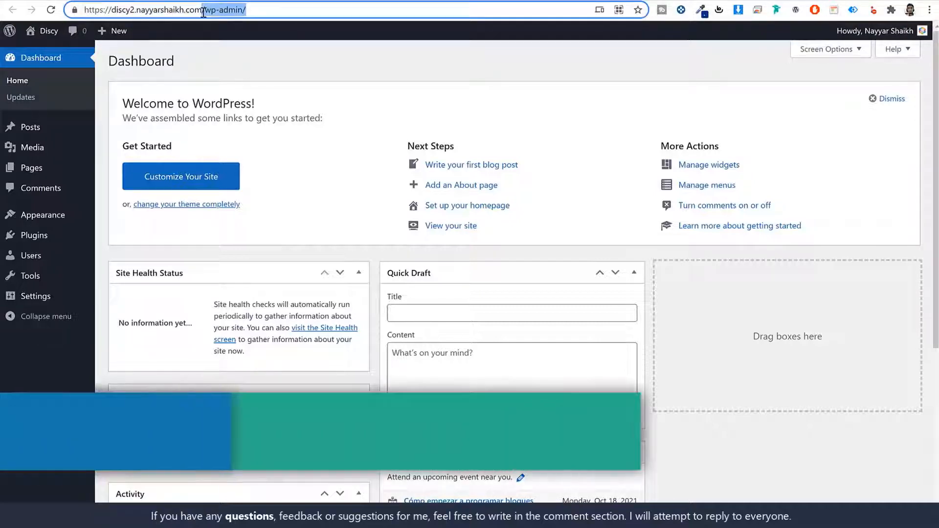
{"action": "left_click", "coordinate": [316, 72]}
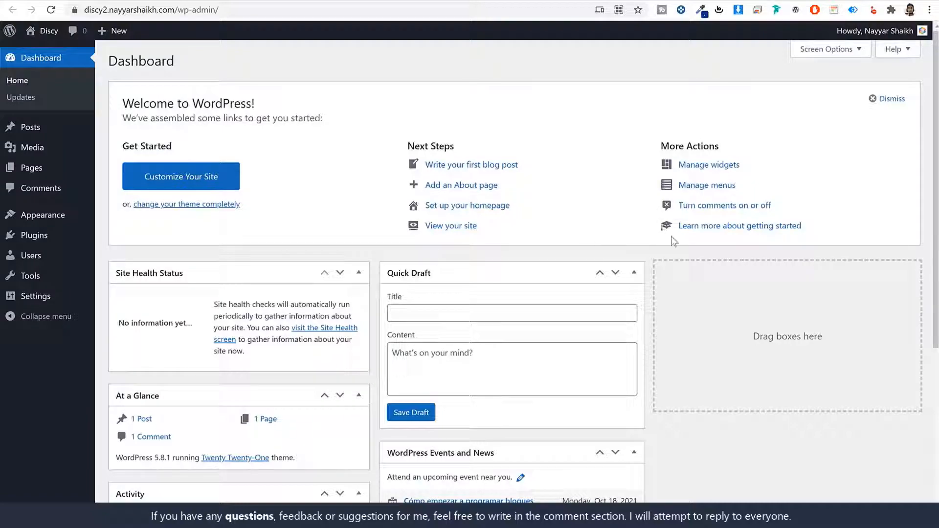
{"action": "scroll", "coordinate": [687, 292], "scroll_direction": "down", "scroll_amount": 2}
{"action": "scroll", "coordinate": [687, 291], "scroll_direction": "down", "scroll_amount": 1}
{"action": "scroll", "coordinate": [701, 286], "scroll_direction": "down", "scroll_amount": 5}
{"action": "scroll", "coordinate": [440, 336], "scroll_direction": "up", "scroll_amount": 5}
{"action": "scroll", "coordinate": [521, 292], "scroll_direction": "down", "scroll_amount": 5}
{"action": "scroll", "coordinate": [520, 293], "scroll_direction": "up", "scroll_amount": 5}
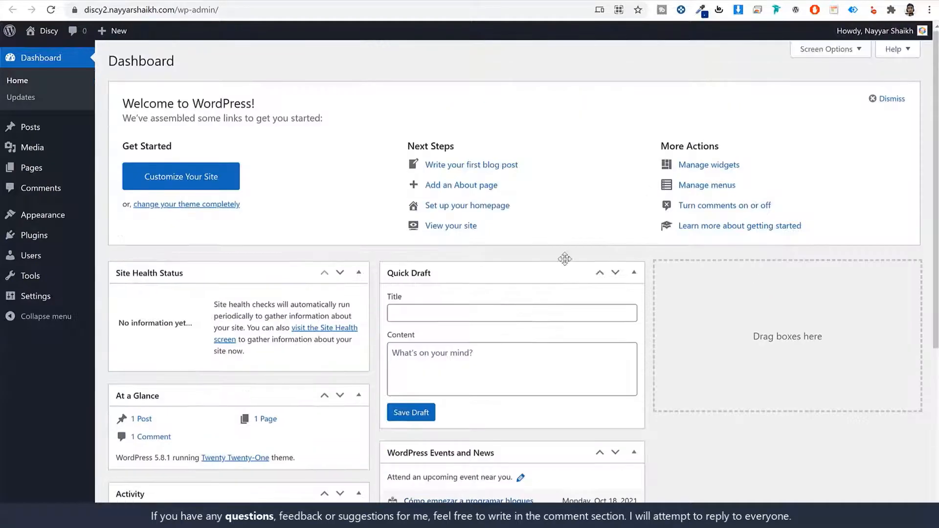
Step: Uncheck Site Health Status, At a Glance, Activity, Quick Draft, Events and News, and Welcome in Screen Options
{"action": "left_click", "coordinate": [823, 51]}
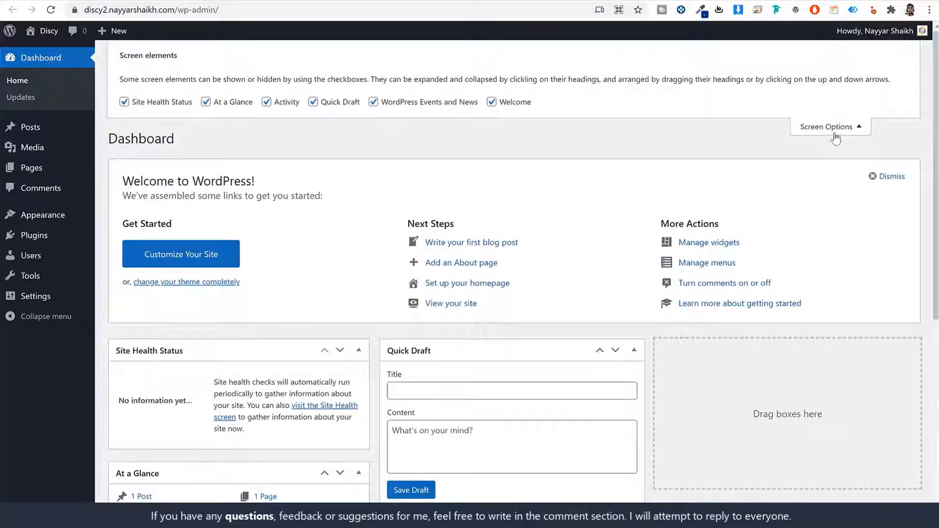
{"action": "left_click", "coordinate": [189, 103]}
{"action": "left_click", "coordinate": [216, 103]}
{"action": "left_click", "coordinate": [284, 102]}
{"action": "left_click", "coordinate": [342, 102]}
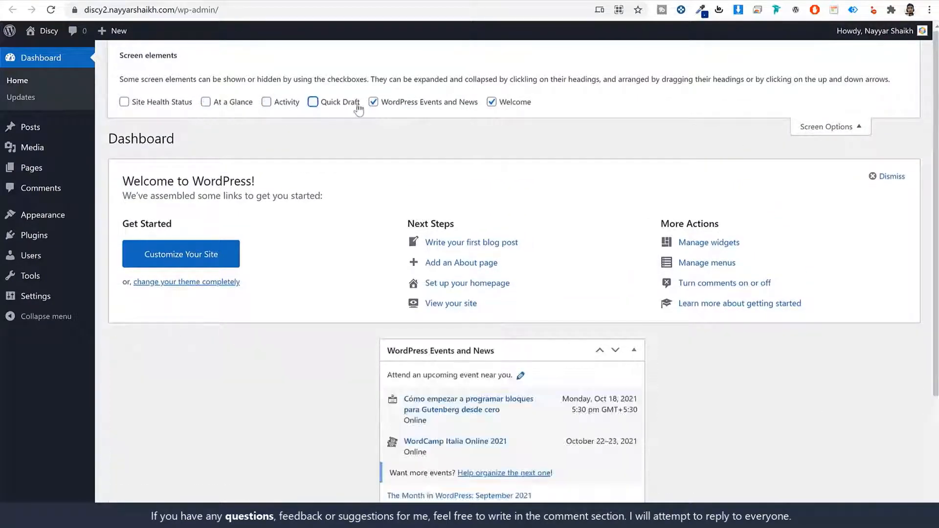
{"action": "left_click", "coordinate": [425, 102]}
{"action": "left_click", "coordinate": [513, 102]}
{"action": "left_click", "coordinate": [835, 126]}
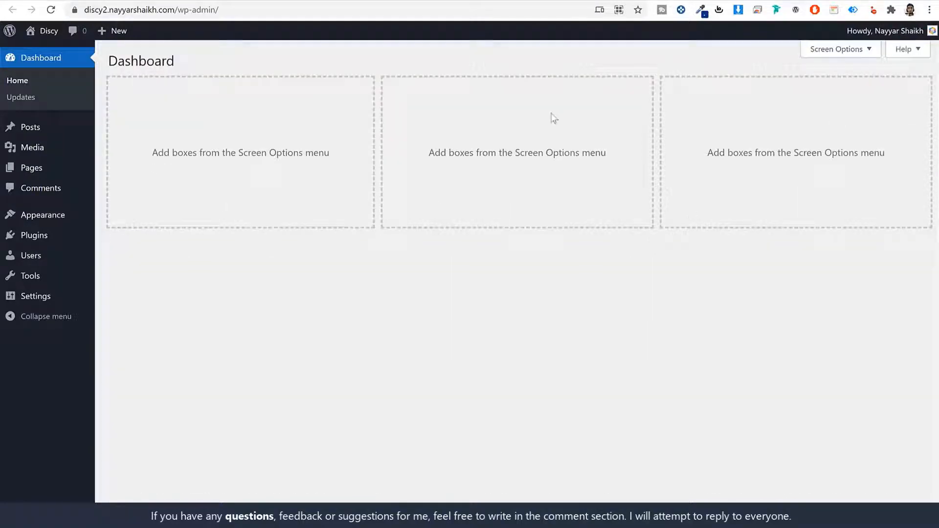
{"action": "left_click", "coordinate": [33, 129]}
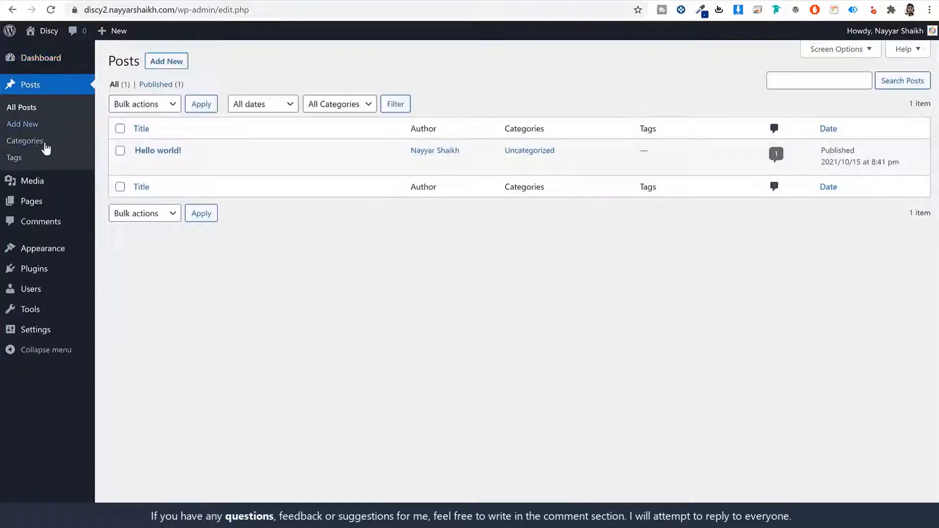
Step: Point out the 'Hello world!' post, then browse the Media Library
{"action": "mouse_move", "coordinate": [205, 161]}
{"action": "left_click_drag", "start_coordinate": [134, 152], "coordinate": [182, 156]}
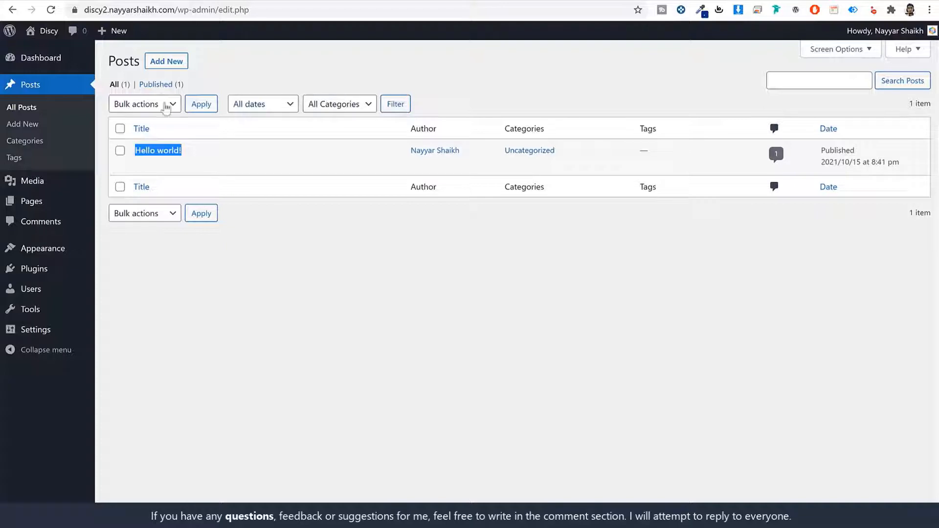
{"action": "left_click", "coordinate": [557, 90]}
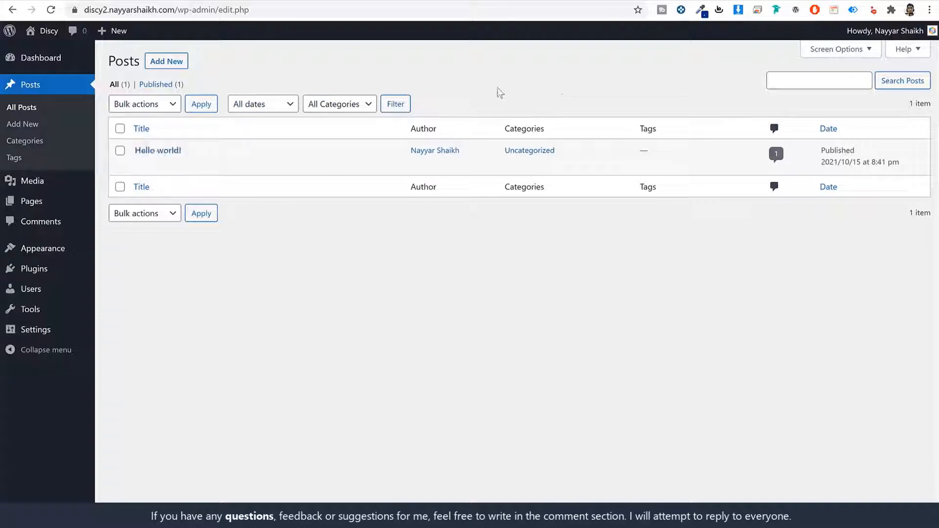
{"action": "left_click", "coordinate": [45, 184]}
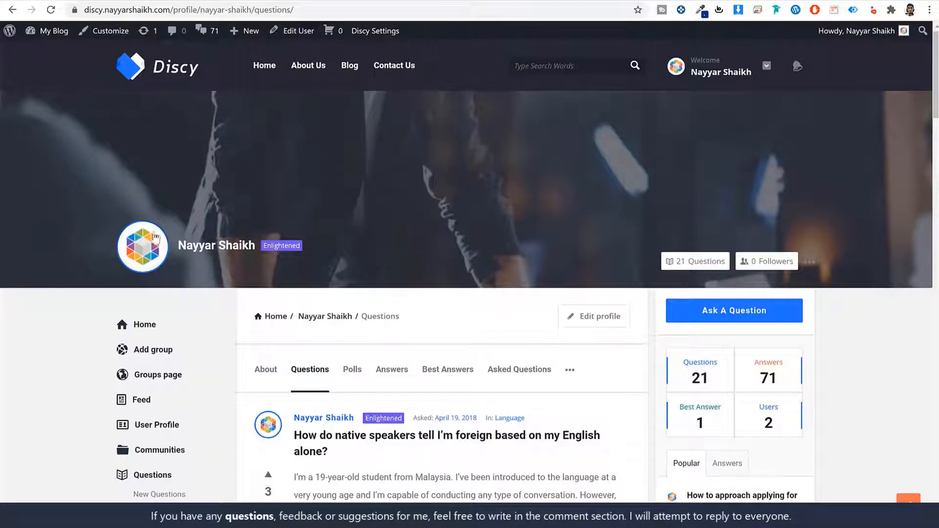
{"action": "scroll", "coordinate": [268, 279], "scroll_direction": "down", "scroll_amount": 6}
{"action": "scroll", "coordinate": [673, 387], "scroll_direction": "down", "scroll_amount": 13}
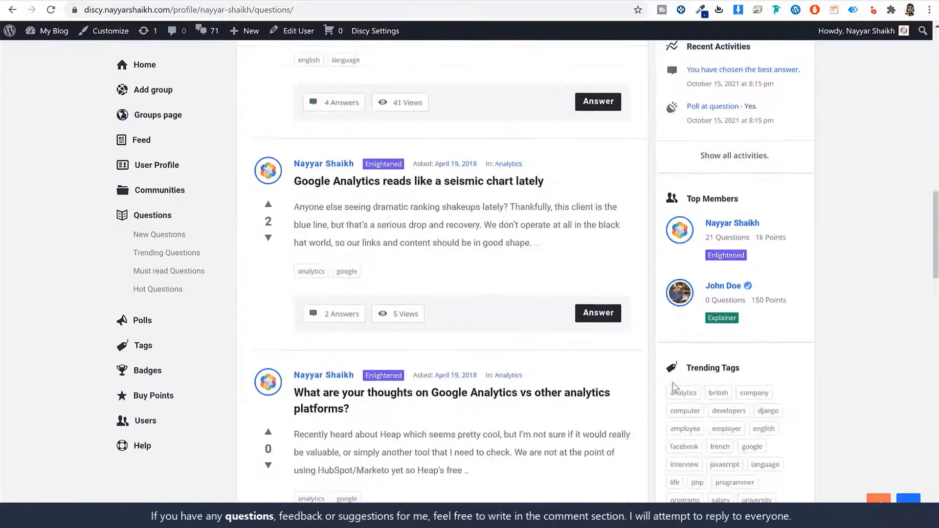
{"action": "scroll", "coordinate": [820, 357], "scroll_direction": "up", "scroll_amount": 6}
{"action": "scroll", "coordinate": [824, 369], "scroll_direction": "up", "scroll_amount": 13}
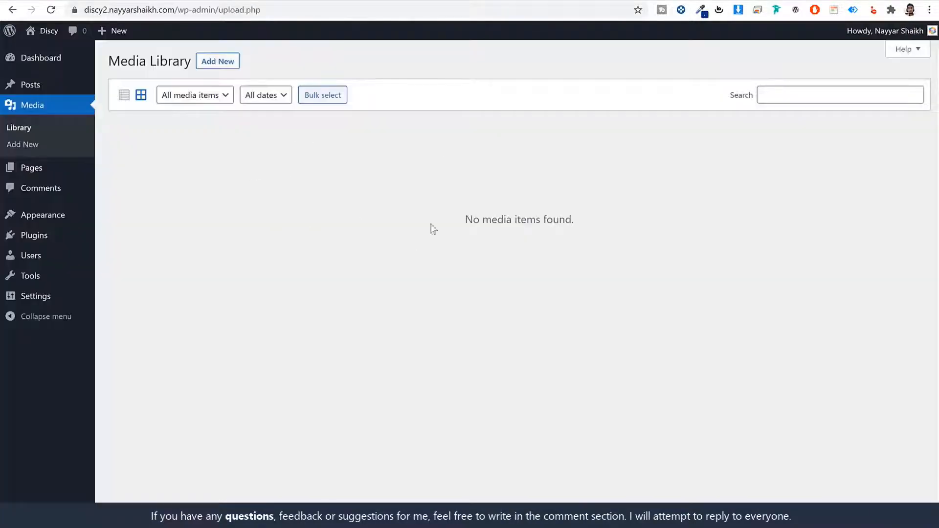
Step: Visit the Pages and Comments screens, then the installed themes
{"action": "left_click", "coordinate": [42, 172]}
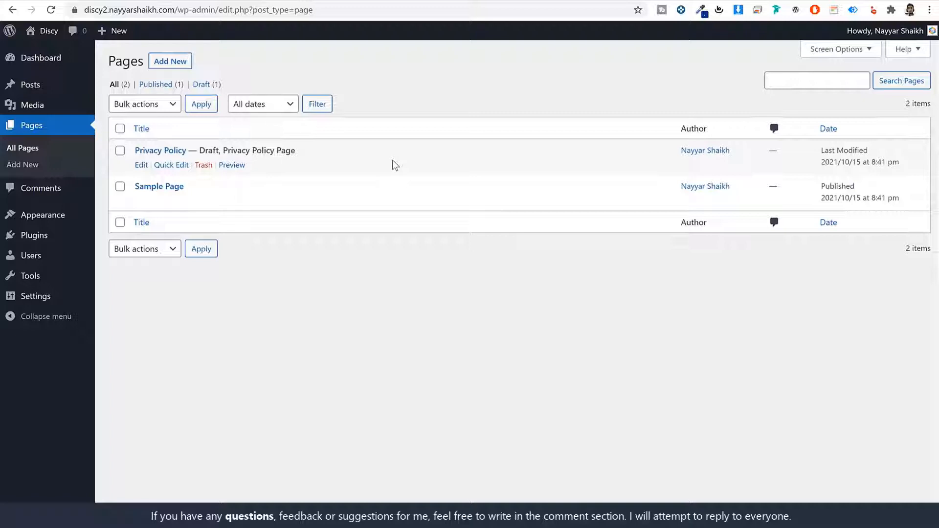
{"action": "left_click", "coordinate": [57, 193]}
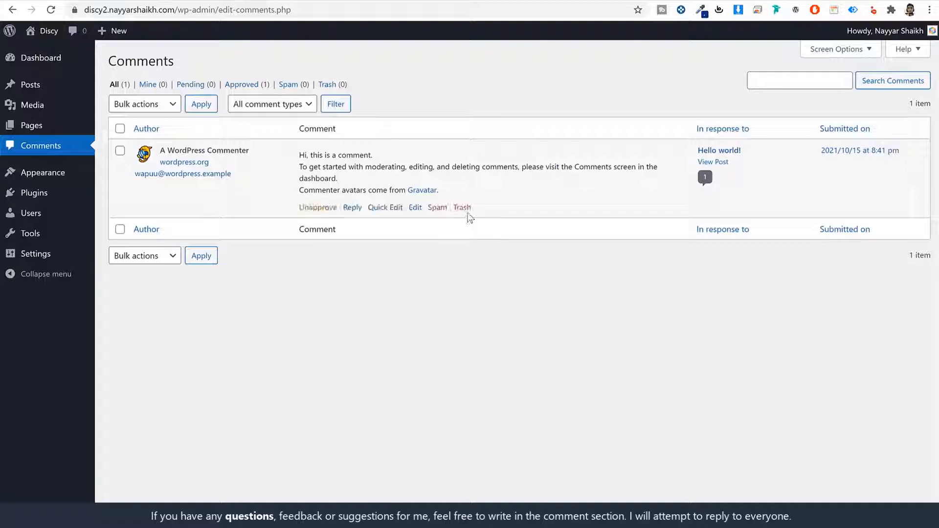
{"action": "left_click", "coordinate": [53, 179]}
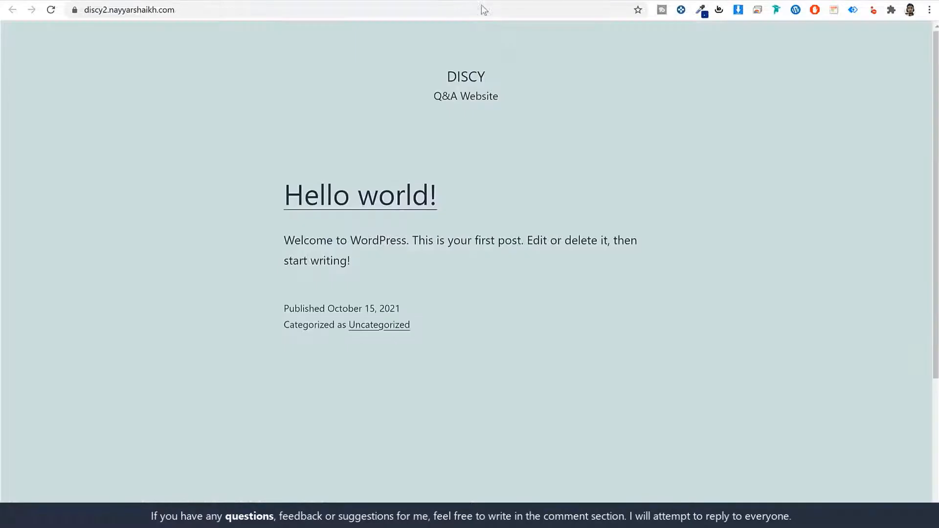
Step: Activate Twenty Nineteen and reload the front page to see it in the new theme
{"action": "scroll", "coordinate": [599, 323], "scroll_direction": "down", "scroll_amount": 4}
{"action": "scroll", "coordinate": [597, 324], "scroll_direction": "up", "scroll_amount": 4}
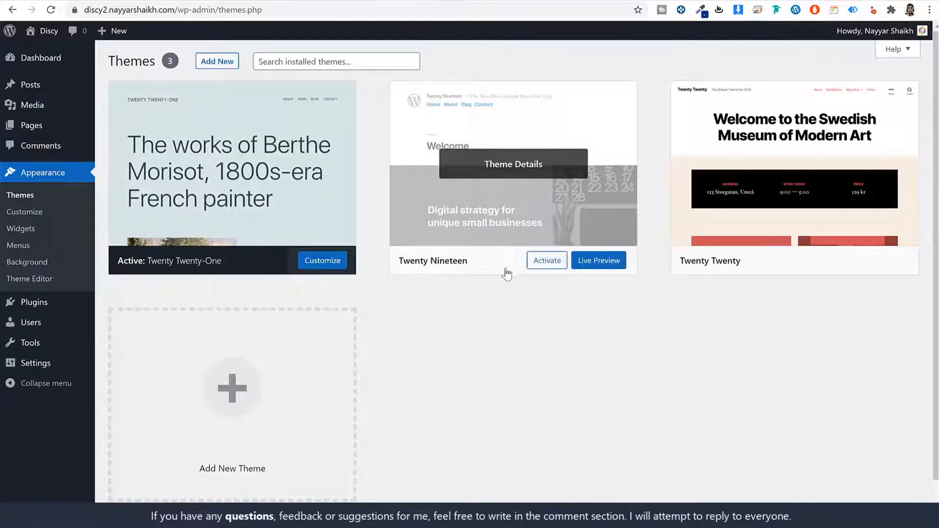
{"action": "left_click", "coordinate": [540, 267]}
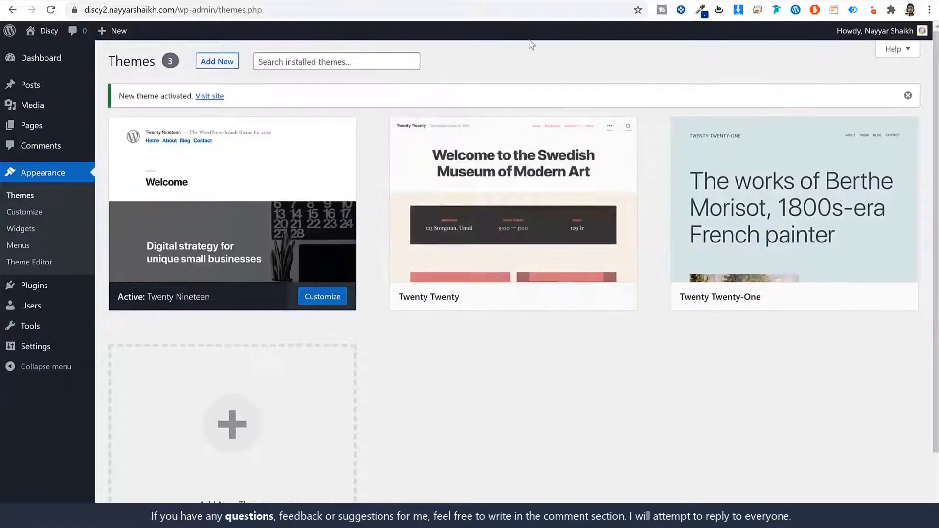
{"action": "left_click", "coordinate": [523, 7]}
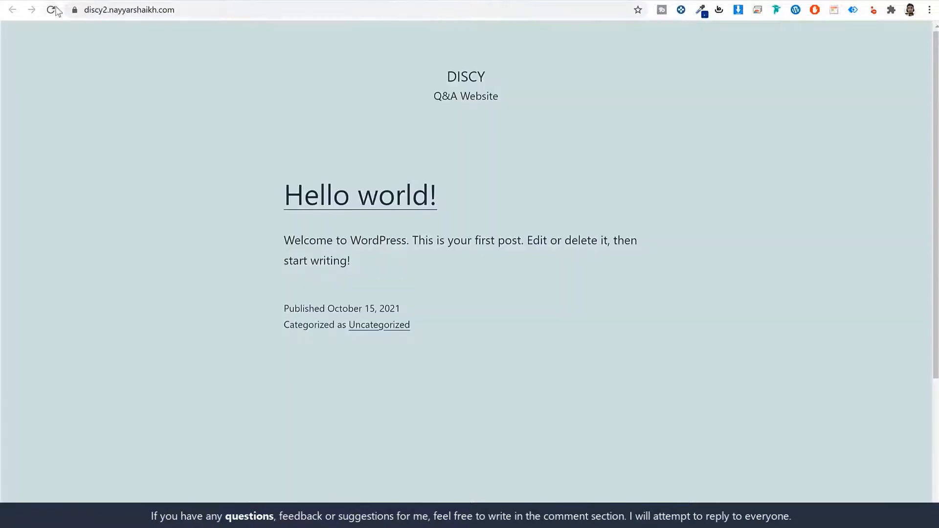
{"action": "left_click", "coordinate": [54, 9]}
{"action": "scroll", "coordinate": [442, 287], "scroll_direction": "down", "scroll_amount": 7}
{"action": "scroll", "coordinate": [494, 327], "scroll_direction": "up", "scroll_amount": 7}
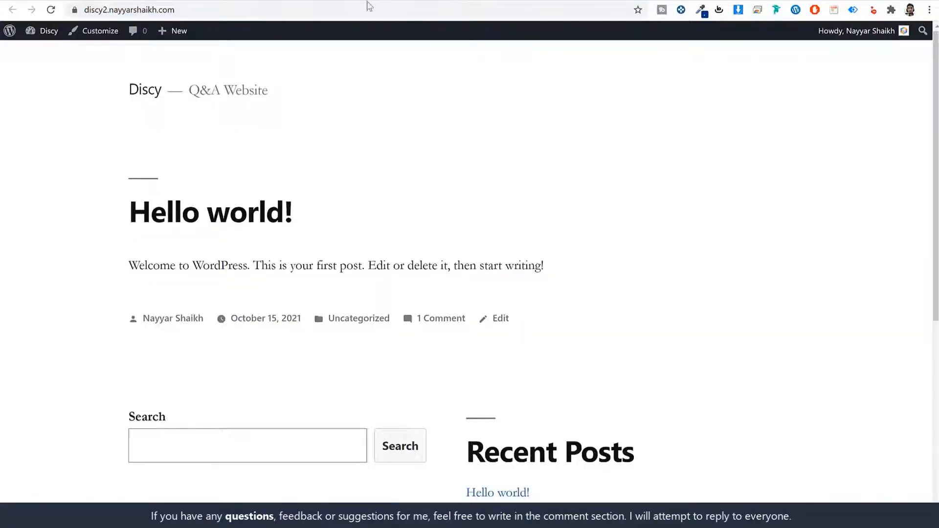
{"action": "left_click", "coordinate": [366, 1]}
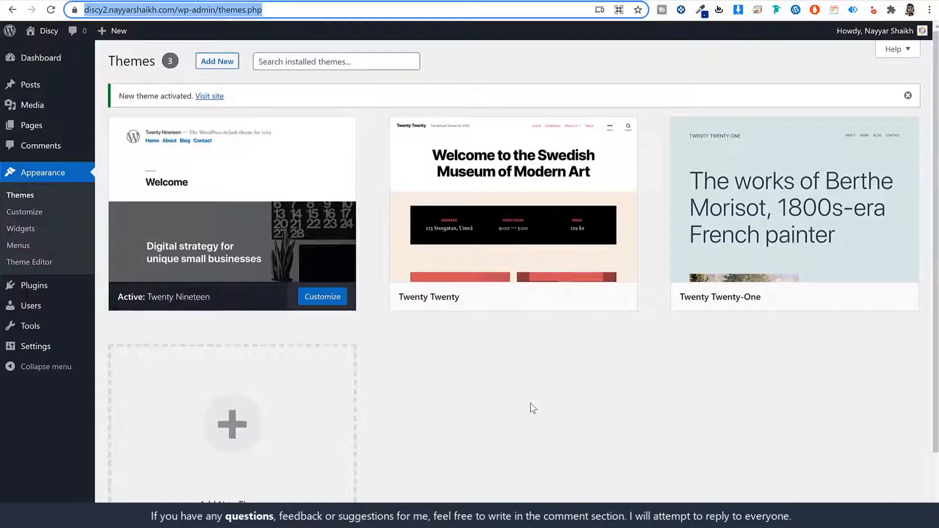
Step: Delete the Twenty Twenty and Twenty Twenty-One themes
{"action": "left_click", "coordinate": [585, 219]}
{"action": "left_click", "coordinate": [897, 497]}
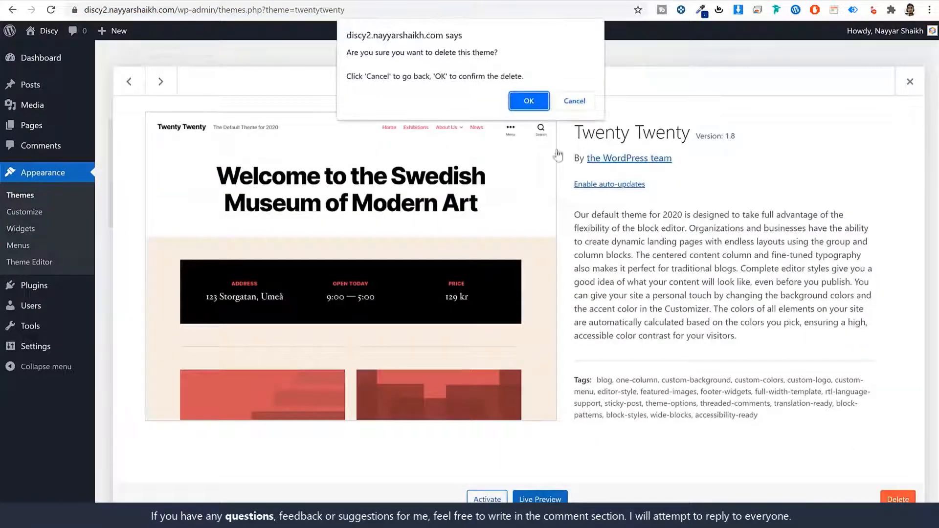
{"action": "left_click", "coordinate": [529, 99]}
{"action": "left_click", "coordinate": [497, 167]}
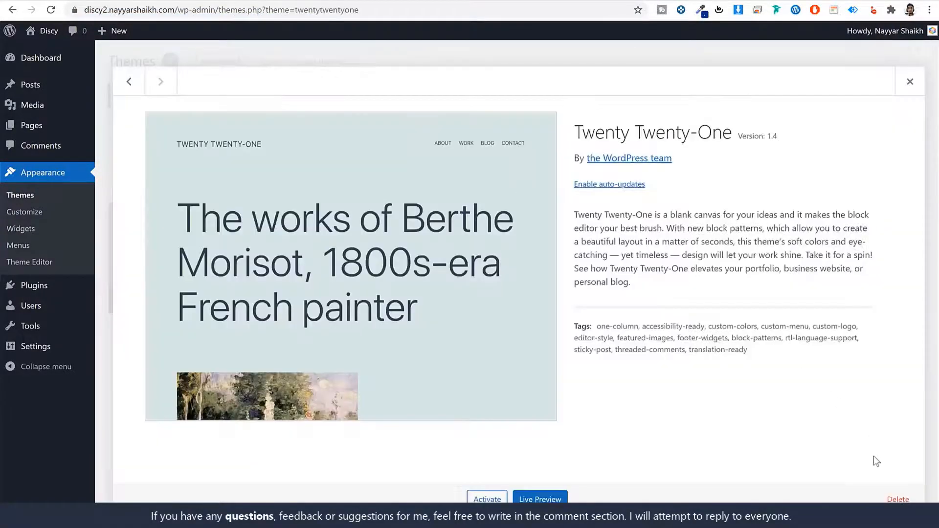
{"action": "left_click", "coordinate": [898, 499]}
{"action": "left_click", "coordinate": [532, 100]}
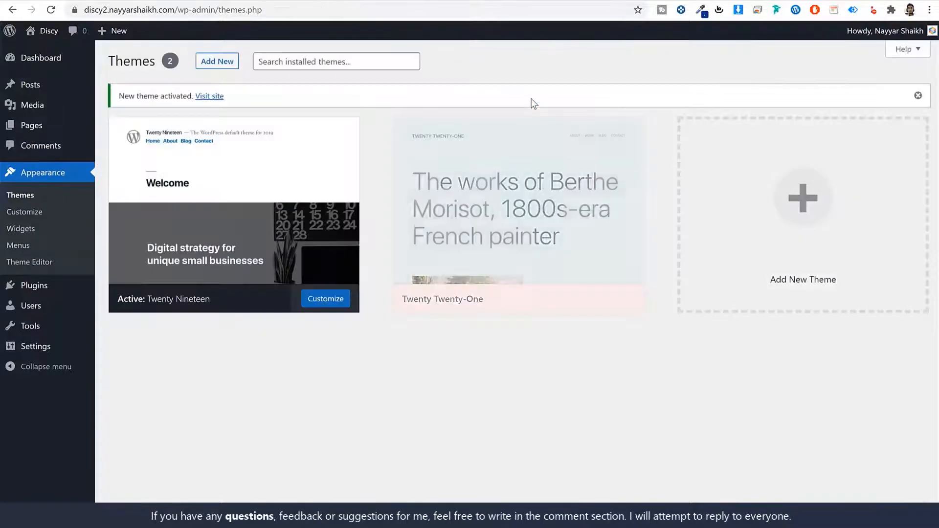
Step: Point out Twenty Nineteen as the only remaining theme, then open Installed Plugins
{"action": "left_click_drag", "start_coordinate": [572, 165], "coordinate": [706, 170]}
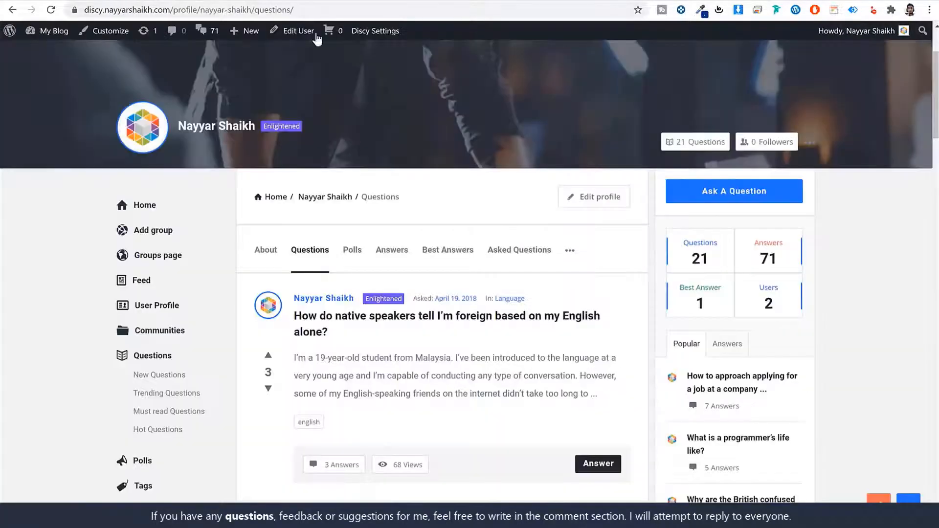
{"action": "scroll", "coordinate": [518, 306], "scroll_direction": "up", "scroll_amount": 3}
{"action": "scroll", "coordinate": [479, 330], "scroll_direction": "down", "scroll_amount": 20}
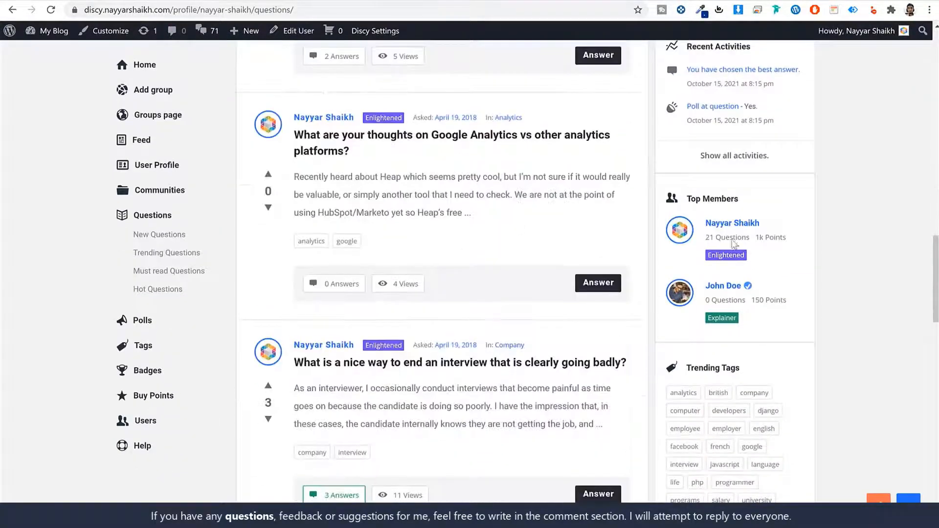
{"action": "scroll", "coordinate": [838, 342], "scroll_direction": "up", "scroll_amount": 15}
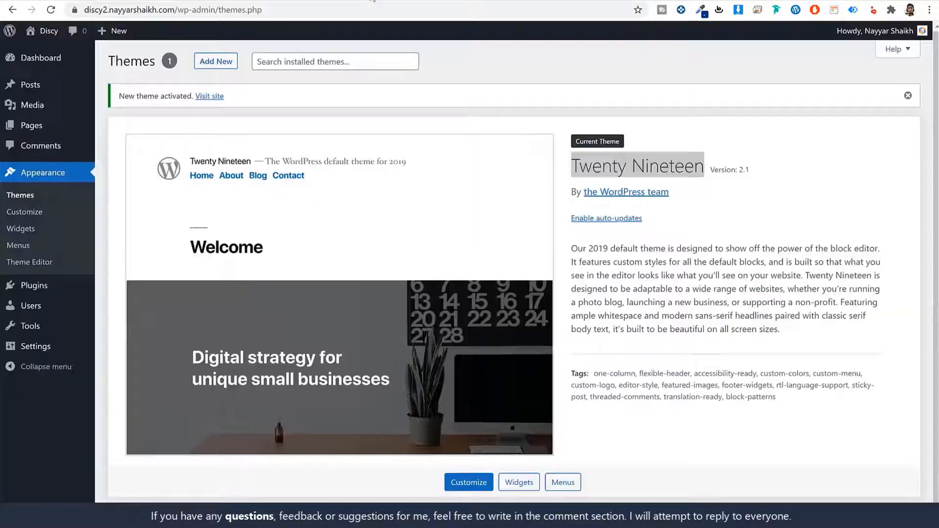
{"action": "left_click_drag", "start_coordinate": [570, 167], "coordinate": [738, 172]}
{"action": "left_click", "coordinate": [43, 289]}
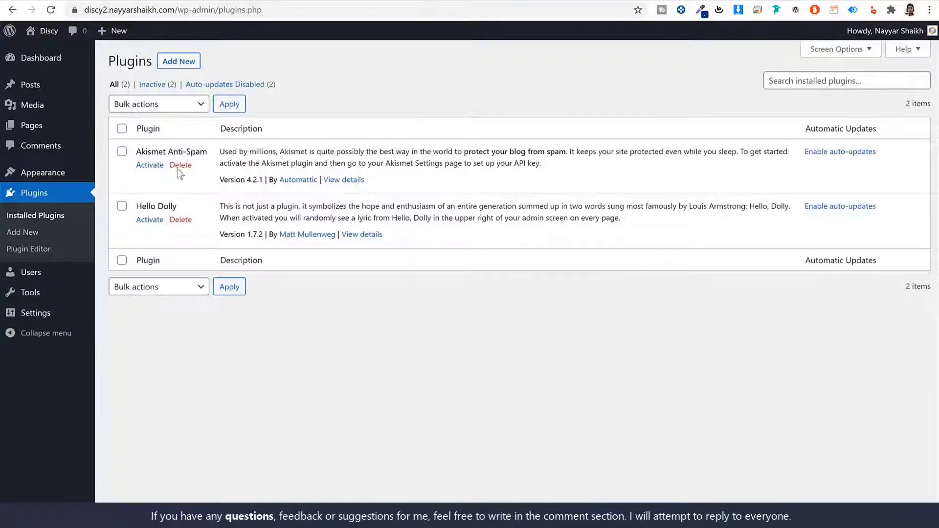
Step: Delete the Akismet Anti-Spam and Hello Dolly plugins
{"action": "left_click", "coordinate": [181, 165]}
{"action": "key", "text": "Return"}
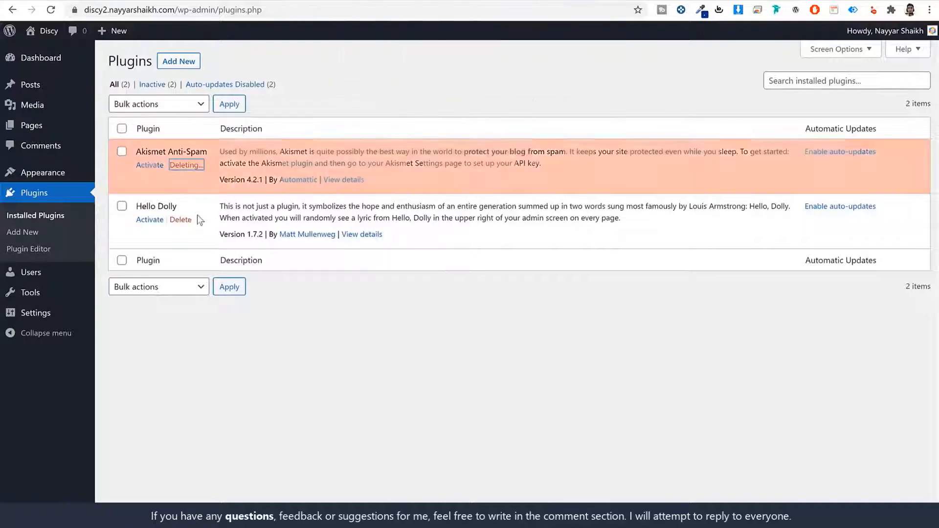
{"action": "left_click", "coordinate": [189, 193]}
{"action": "left_click", "coordinate": [526, 77]}
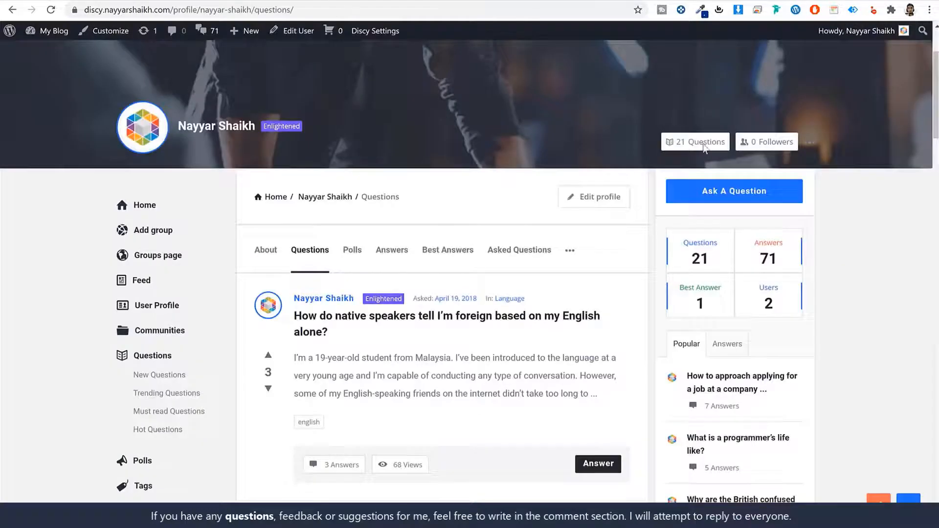
Step: Look over the now empty plugins list and open General Settings
{"action": "scroll", "coordinate": [855, 298], "scroll_direction": "down", "scroll_amount": 9}
{"action": "scroll", "coordinate": [855, 304], "scroll_direction": "up", "scroll_amount": 7}
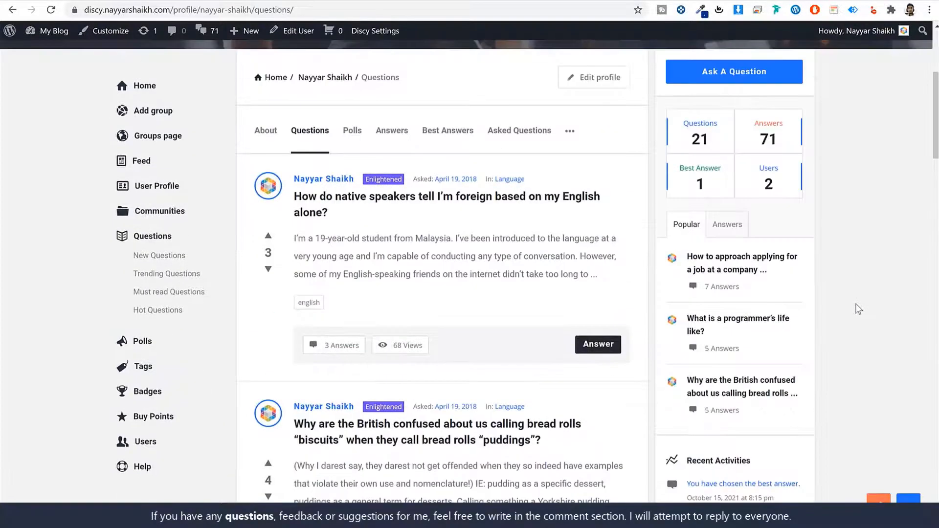
{"action": "scroll", "coordinate": [856, 300], "scroll_direction": "up", "scroll_amount": 3}
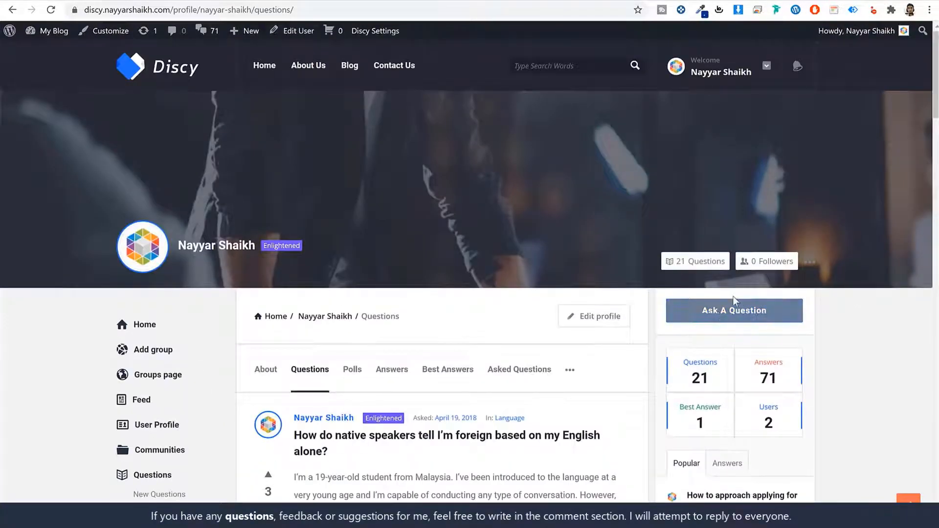
{"action": "scroll", "coordinate": [440, 311], "scroll_direction": "down", "scroll_amount": 5}
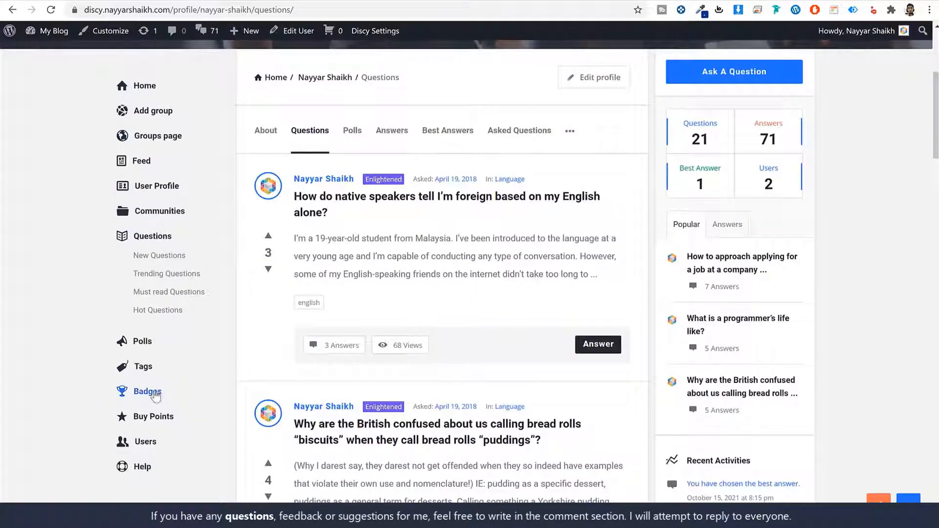
{"action": "scroll", "coordinate": [184, 406], "scroll_direction": "up", "scroll_amount": 5}
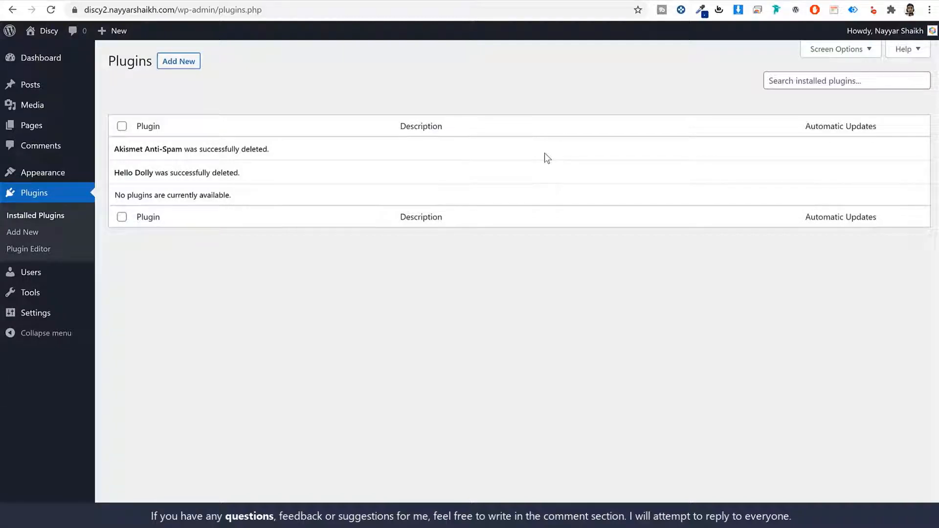
{"action": "left_click", "coordinate": [46, 316]}
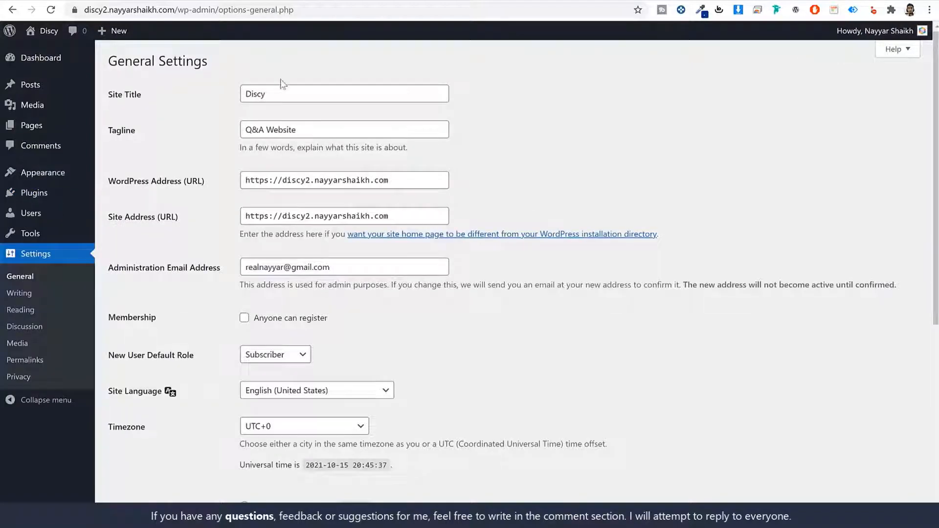
Step: Point out the site title 'Discy', tagline 'Q&A Website' and the administration email field
{"action": "left_click_drag", "start_coordinate": [168, 98], "coordinate": [108, 106]}
{"action": "left_click_drag", "start_coordinate": [147, 138], "coordinate": [125, 138]}
{"action": "left_click", "coordinate": [318, 95]}
{"action": "left_click_drag", "start_coordinate": [319, 95], "coordinate": [224, 94]}
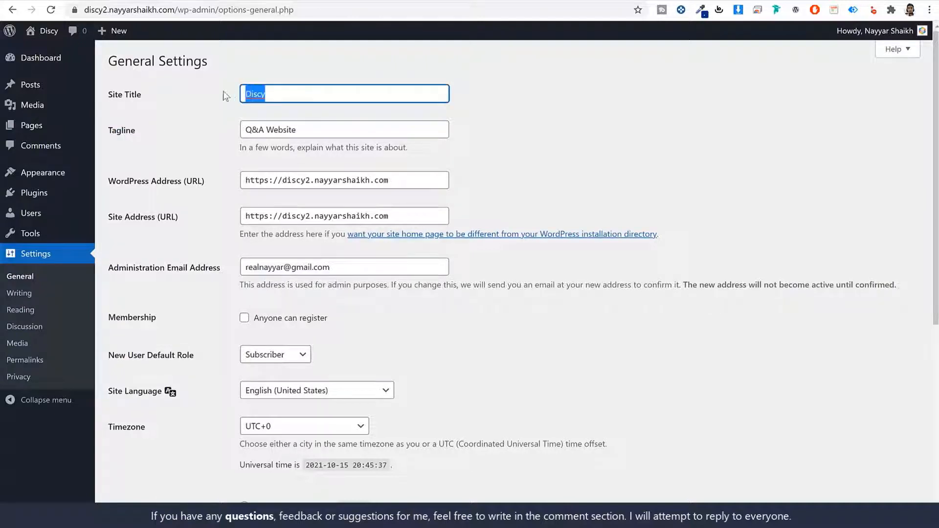
{"action": "left_click_drag", "start_coordinate": [331, 126], "coordinate": [225, 132]}
{"action": "left_click_drag", "start_coordinate": [282, 96], "coordinate": [229, 94]}
{"action": "left_click_drag", "start_coordinate": [315, 132], "coordinate": [228, 133]}
{"action": "scroll", "coordinate": [562, 188], "scroll_direction": "down", "scroll_amount": 1}
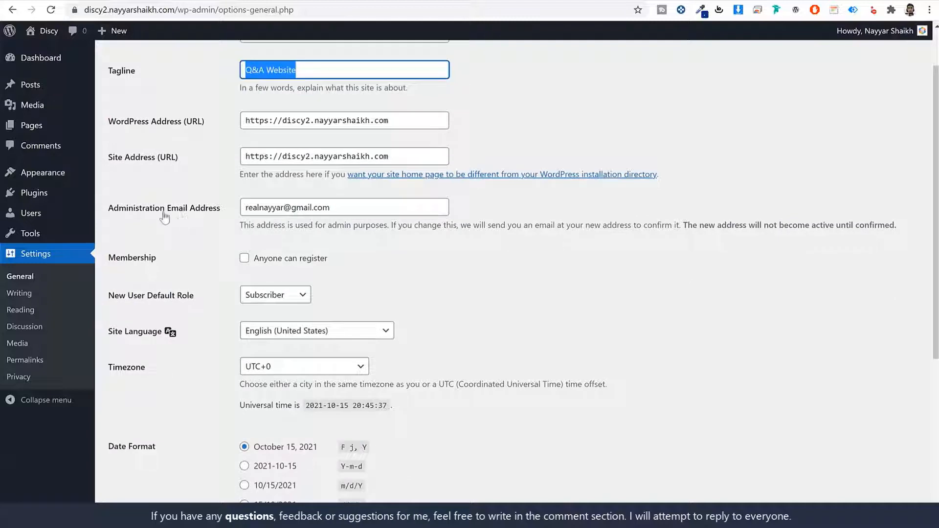
{"action": "left_click_drag", "start_coordinate": [113, 209], "coordinate": [332, 211]}
{"action": "triple_click", "coordinate": [332, 211]}
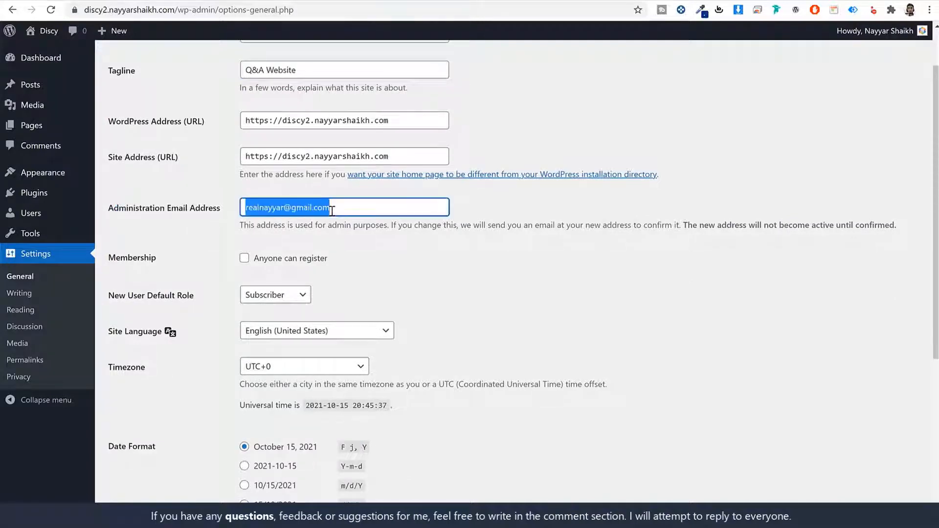
{"action": "left_click", "coordinate": [356, 206]}
{"action": "triple_click", "coordinate": [279, 211]}
{"action": "scroll", "coordinate": [574, 308], "scroll_direction": "down", "scroll_amount": 2}
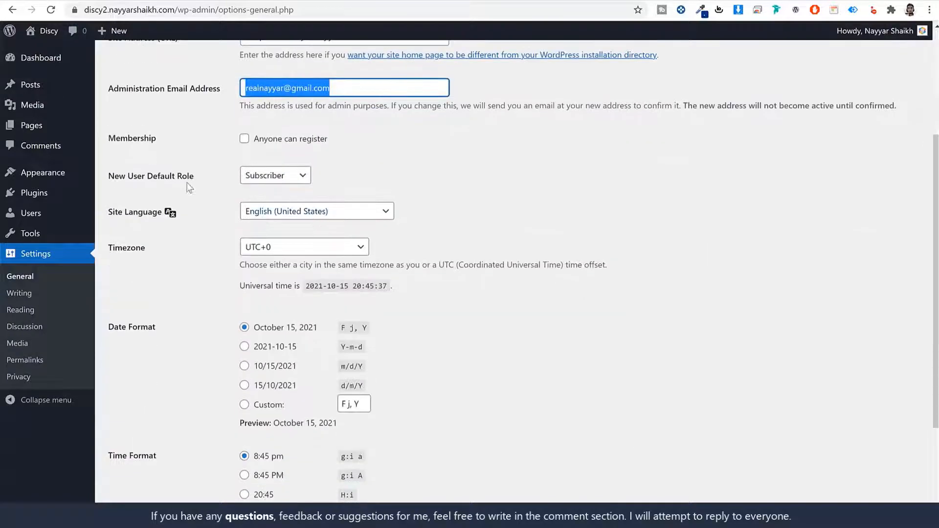
Step: Enable Anyone can register, set the timezone to Kolkata, and save the settings
{"action": "left_click", "coordinate": [244, 139]}
{"action": "left_click_drag", "start_coordinate": [335, 143], "coordinate": [246, 149]}
{"action": "left_click", "coordinate": [514, 171]}
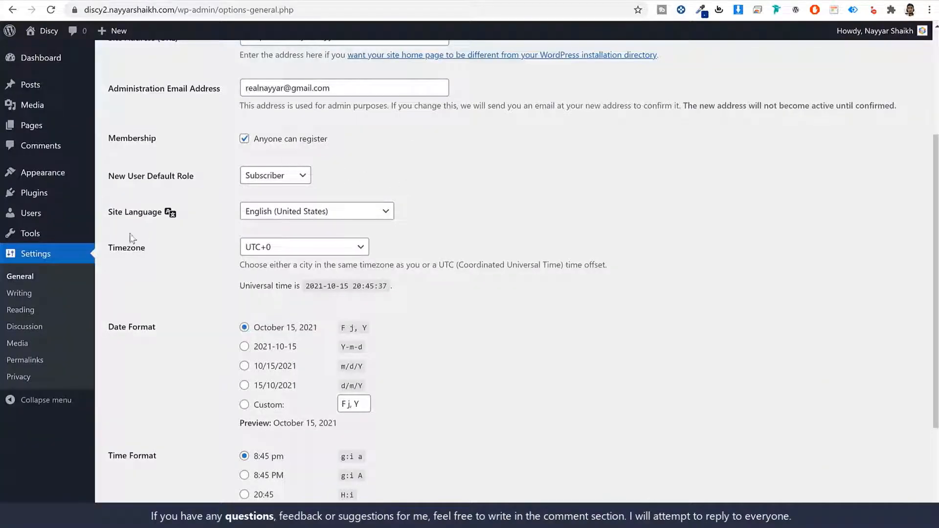
{"action": "left_click", "coordinate": [319, 251]}
{"action": "type", "text": "kolkata"}
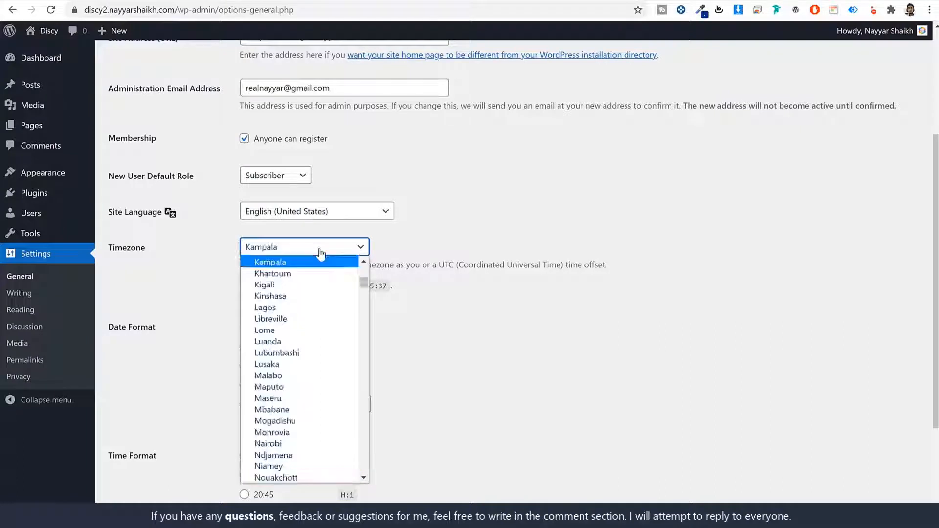
{"action": "key", "text": "Return"}
{"action": "left_click", "coordinate": [310, 265]}
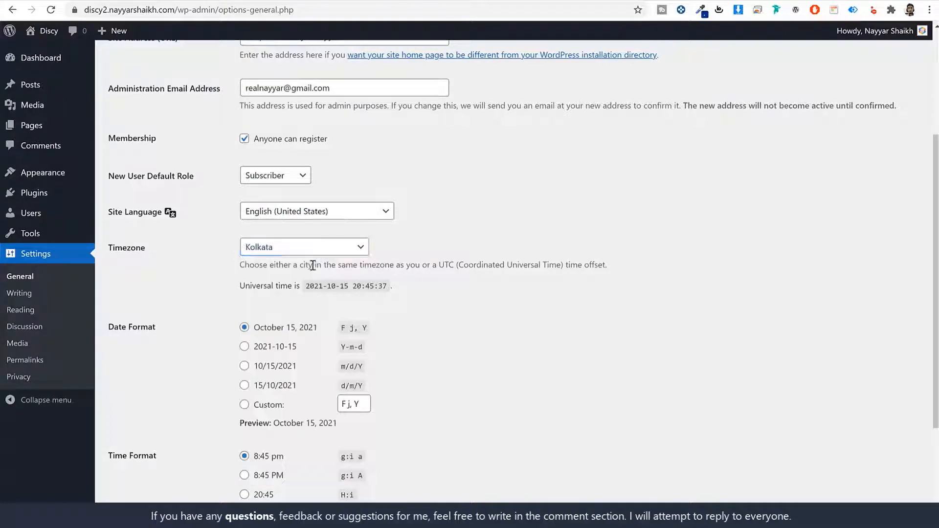
{"action": "scroll", "coordinate": [322, 293], "scroll_direction": "down", "scroll_amount": 3}
{"action": "left_click", "coordinate": [139, 466]}
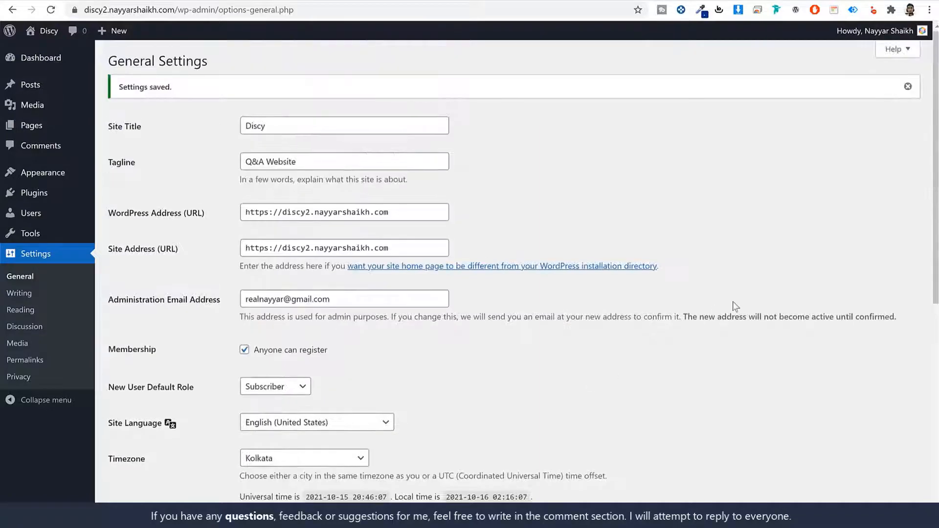
{"action": "left_click", "coordinate": [33, 361]}
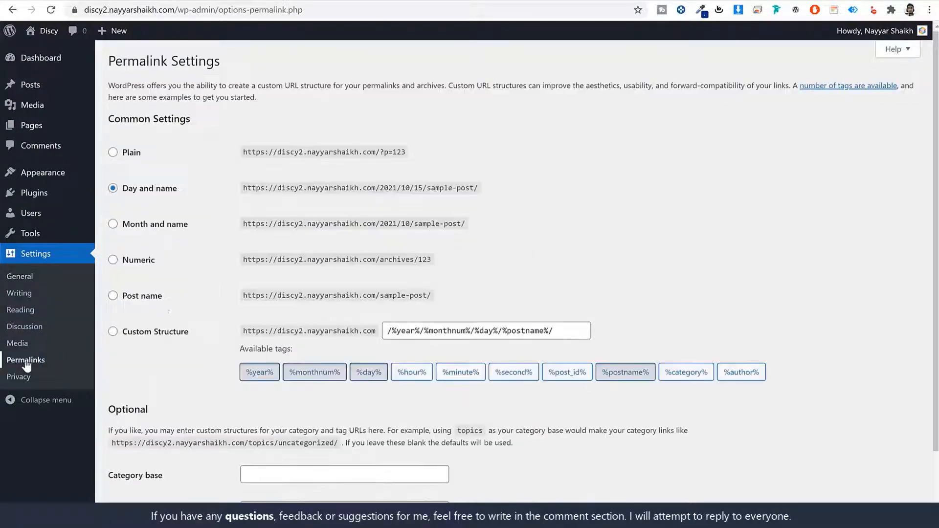
Step: Switch permalinks from Day and name to Post name, save, and go back to the Dashboard
{"action": "left_click_drag", "start_coordinate": [121, 194], "coordinate": [123, 195]}
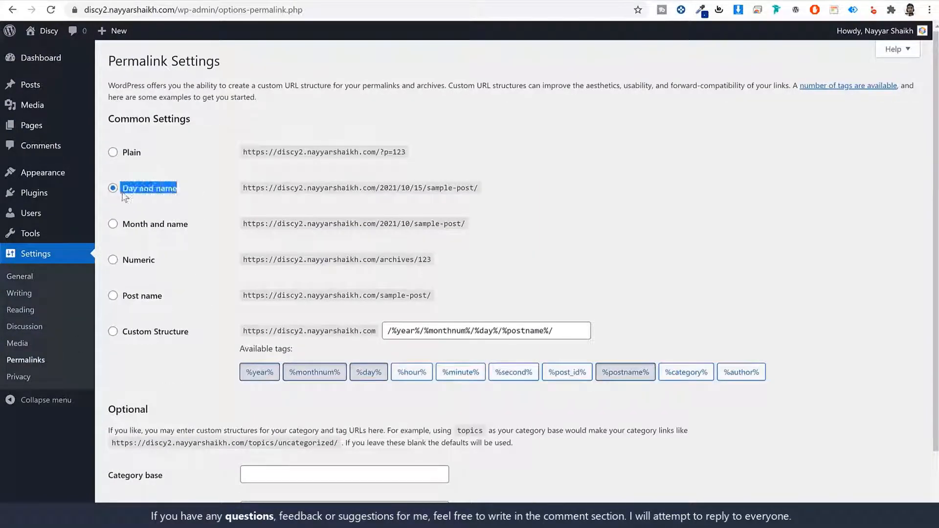
{"action": "left_click", "coordinate": [145, 299]}
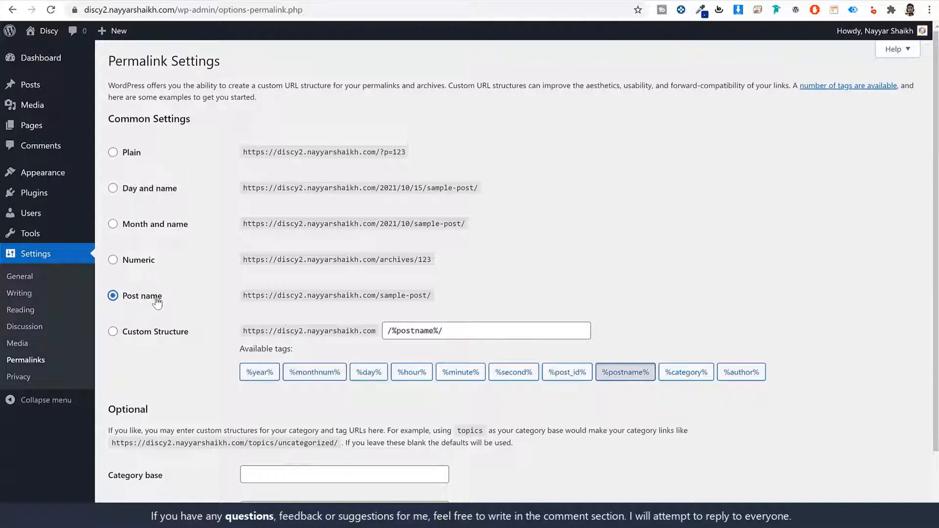
{"action": "left_click_drag", "start_coordinate": [171, 301], "coordinate": [129, 299]}
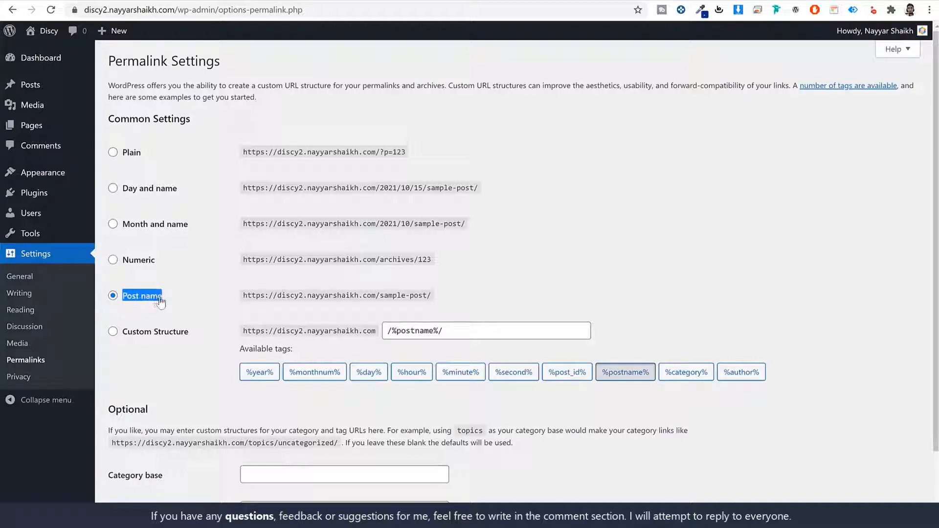
{"action": "scroll", "coordinate": [147, 342], "scroll_direction": "down", "scroll_amount": 2}
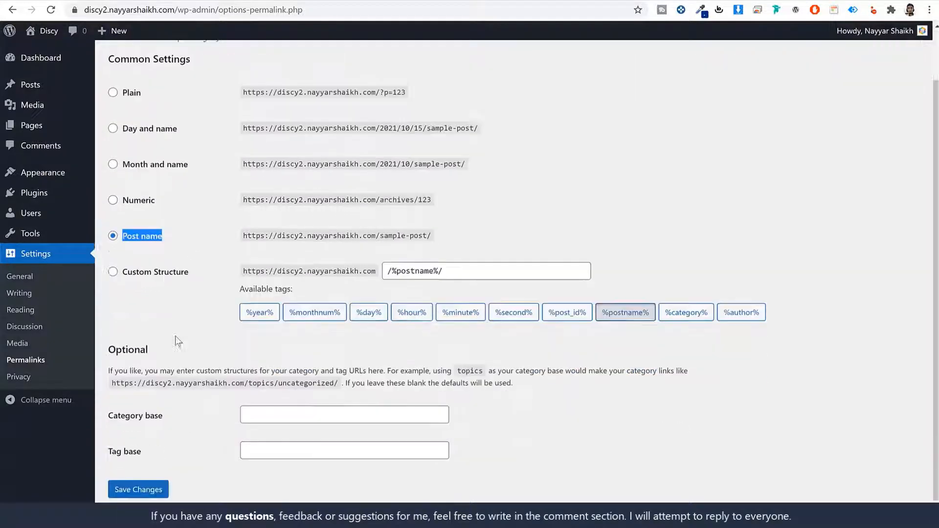
{"action": "left_click", "coordinate": [142, 467]}
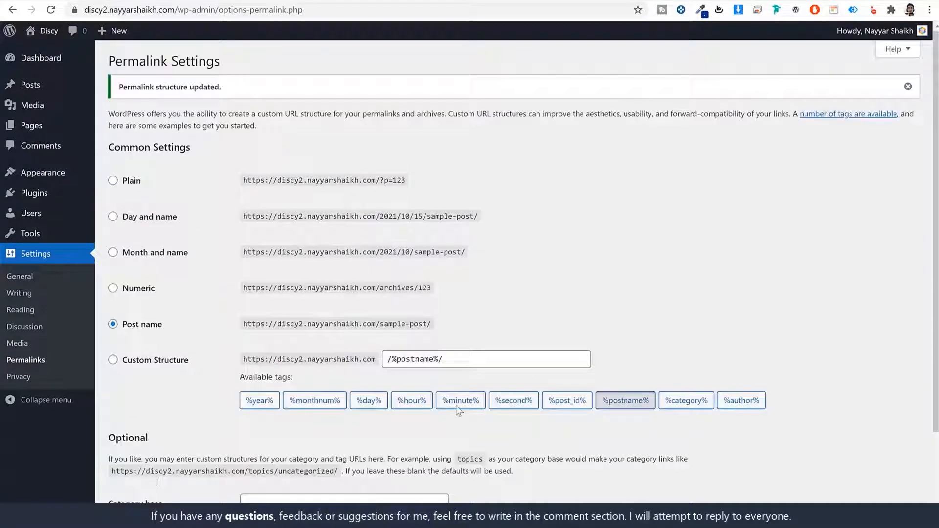
{"action": "left_click", "coordinate": [41, 64]}
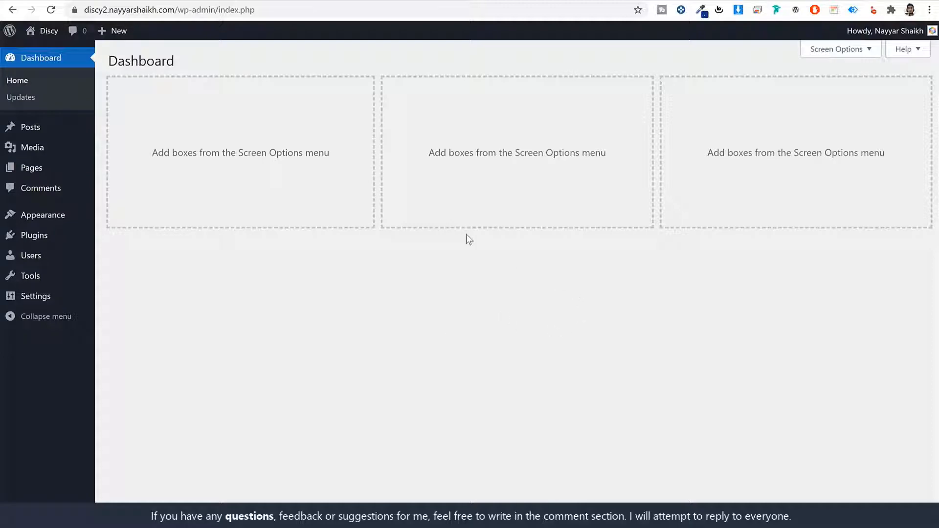
Step: Scroll through the new site's front page and the Discy demo profile, then open a blank tab
{"action": "left_click", "coordinate": [384, 0]}
{"action": "scroll", "coordinate": [597, 280], "scroll_direction": "down", "scroll_amount": 5}
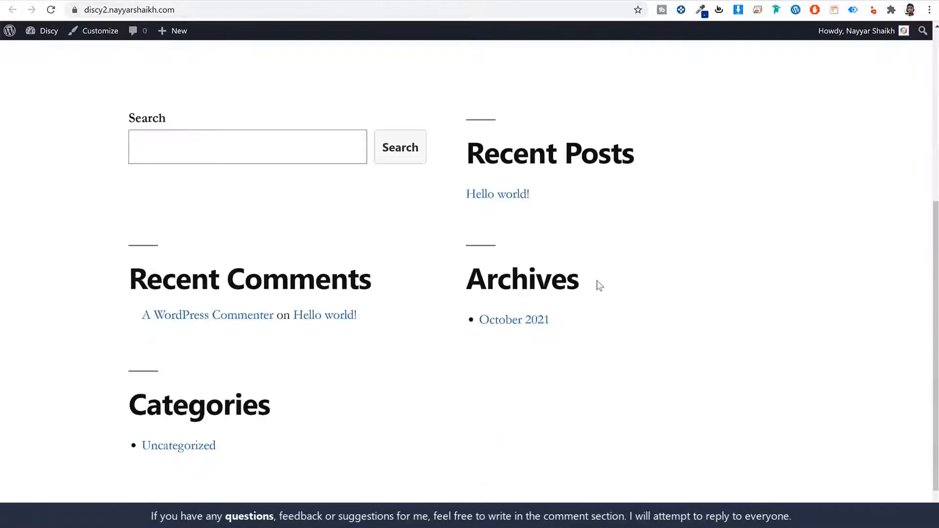
{"action": "scroll", "coordinate": [597, 287], "scroll_direction": "up", "scroll_amount": 8}
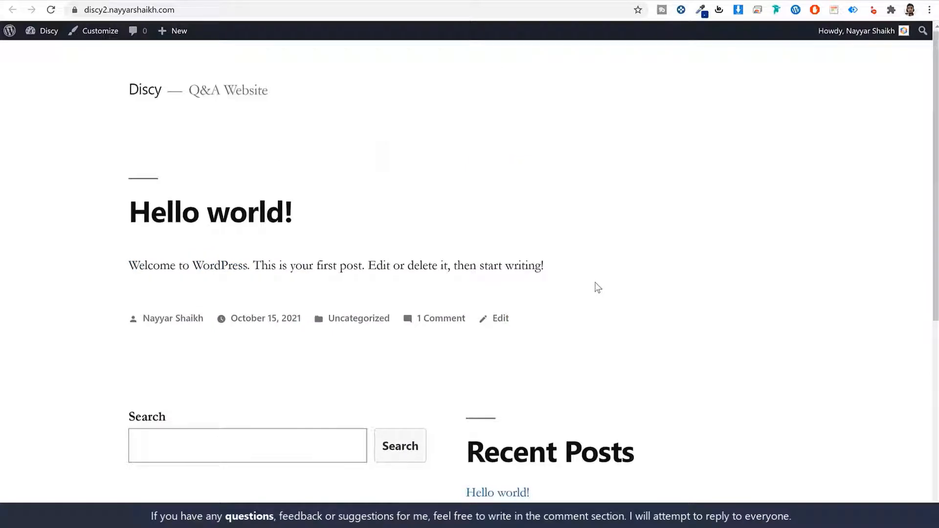
{"action": "scroll", "coordinate": [634, 289], "scroll_direction": "down", "scroll_amount": 7}
{"action": "scroll", "coordinate": [634, 289], "scroll_direction": "up", "scroll_amount": 7}
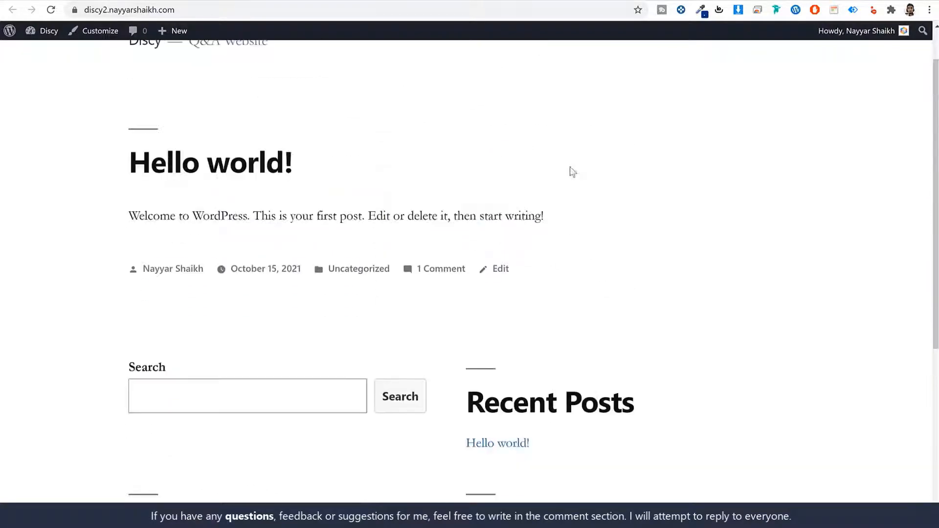
{"action": "left_click", "coordinate": [93, 0]}
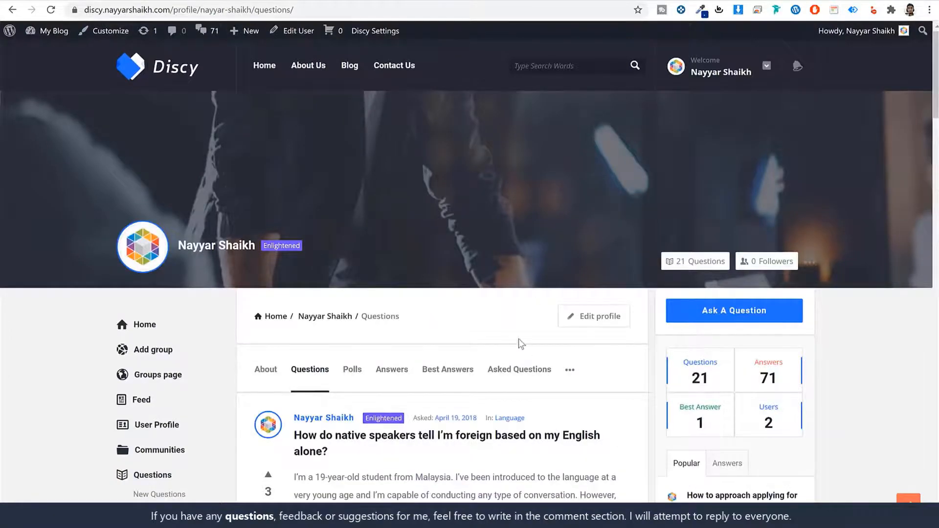
{"action": "scroll", "coordinate": [518, 339], "scroll_direction": "down", "scroll_amount": 20}
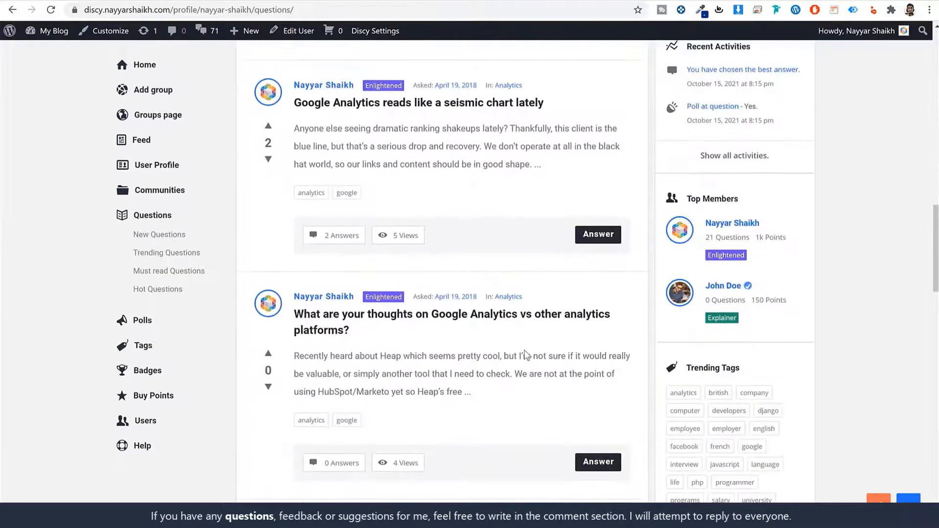
{"action": "scroll", "coordinate": [524, 354], "scroll_direction": "up", "scroll_amount": 15}
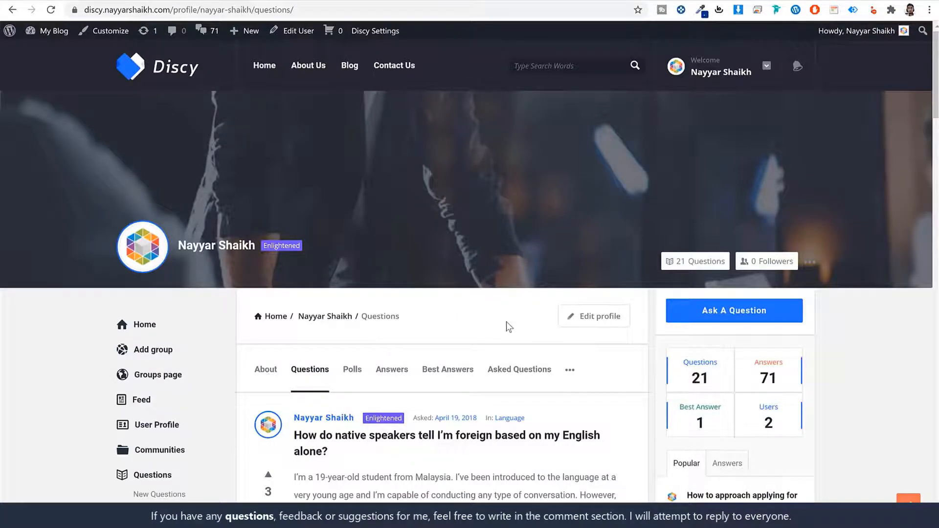
{"action": "key", "text": "ctrl+t"}
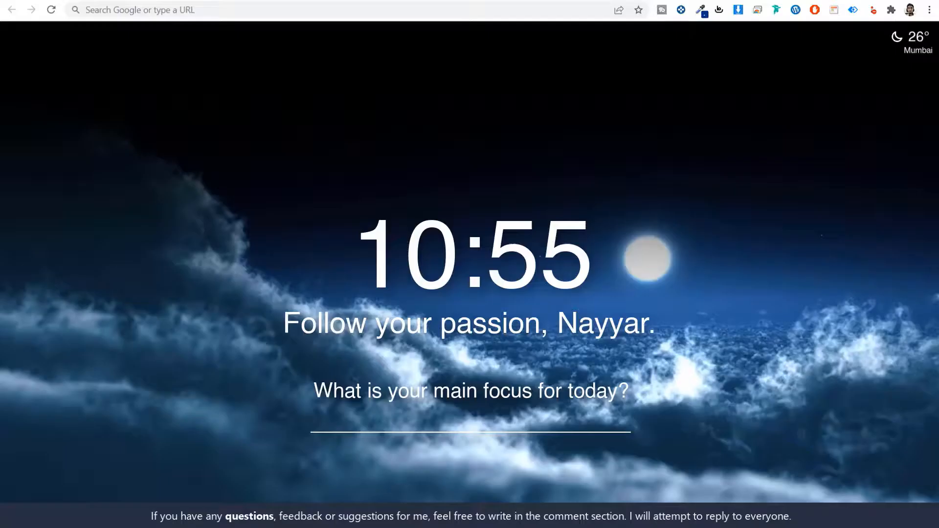
Step: Visit the pasted w3qna.com/dy link to the Discy ThemeForest page and note its 5.00 rating
{"action": "left_click", "coordinate": [231, 11]}
{"action": "type", "text": "w3qna.com/dy"}
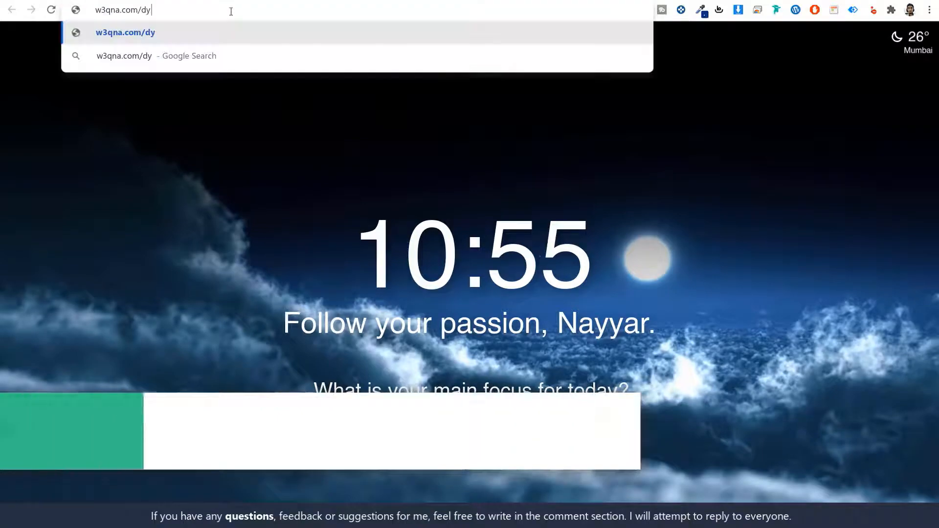
{"action": "left_click", "coordinate": [231, 36]}
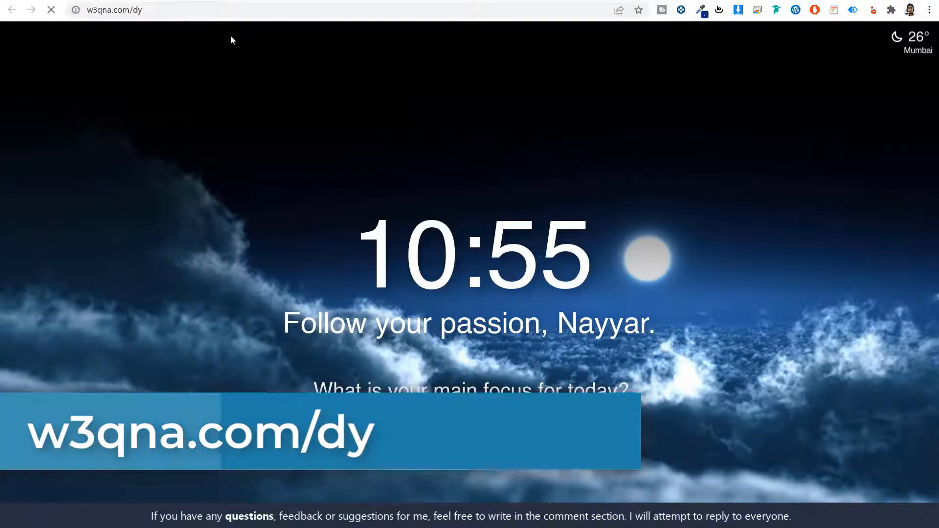
{"action": "scroll", "coordinate": [837, 269], "scroll_direction": "down", "scroll_amount": 15}
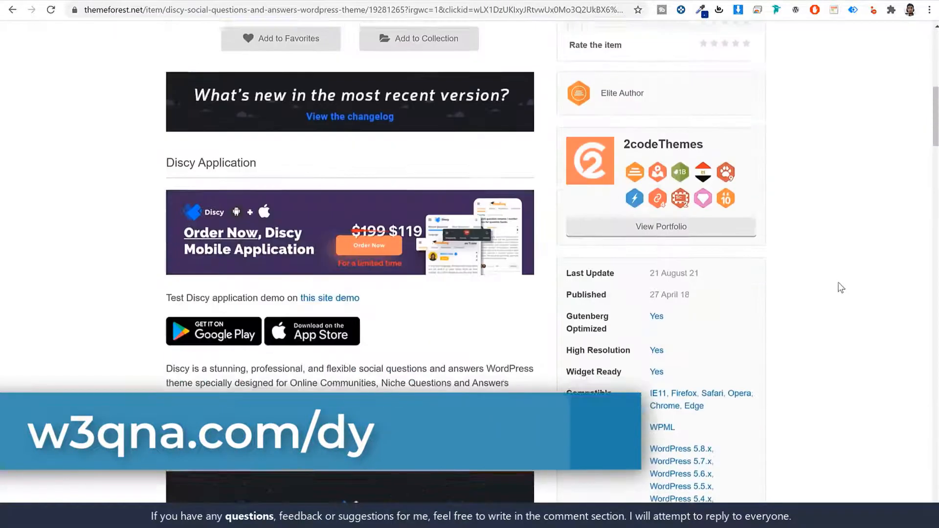
{"action": "scroll", "coordinate": [837, 283], "scroll_direction": "up", "scroll_amount": 15}
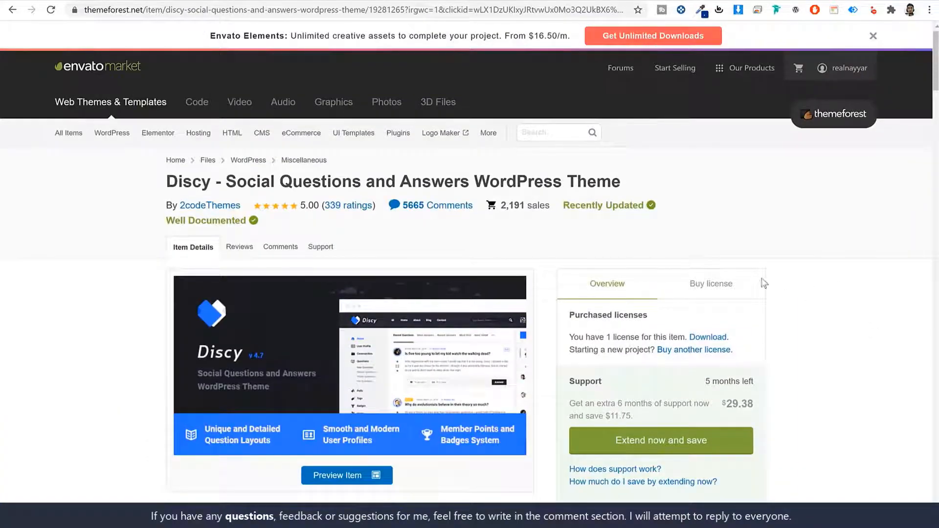
{"action": "left_click_drag", "start_coordinate": [300, 202], "coordinate": [321, 202]}
Step: Show the $59 Regular License with future updates and 6 months support, then close the Envato Elements banner
{"action": "left_click", "coordinate": [709, 287]}
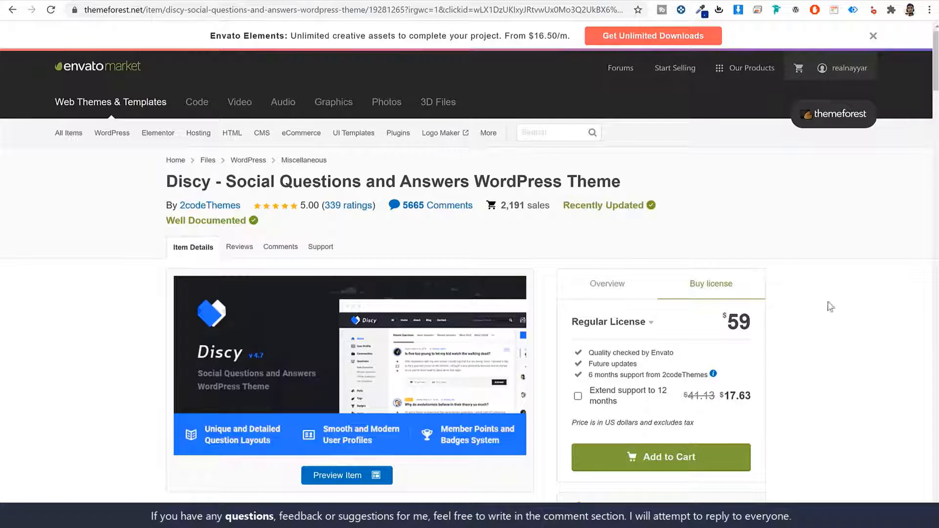
{"action": "left_click_drag", "start_coordinate": [640, 367], "coordinate": [587, 364]}
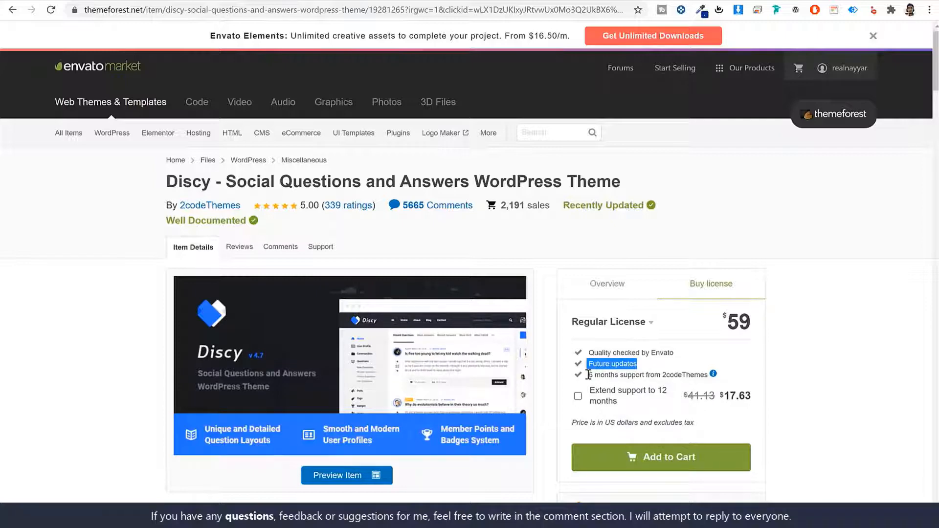
{"action": "left_click_drag", "start_coordinate": [588, 375], "coordinate": [712, 372]}
{"action": "left_click", "coordinate": [851, 376]}
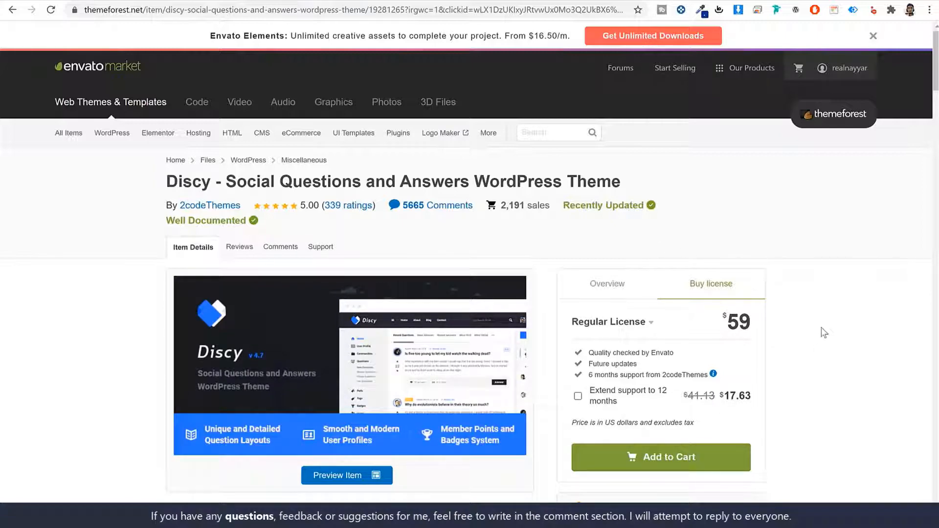
{"action": "left_click", "coordinate": [873, 37]}
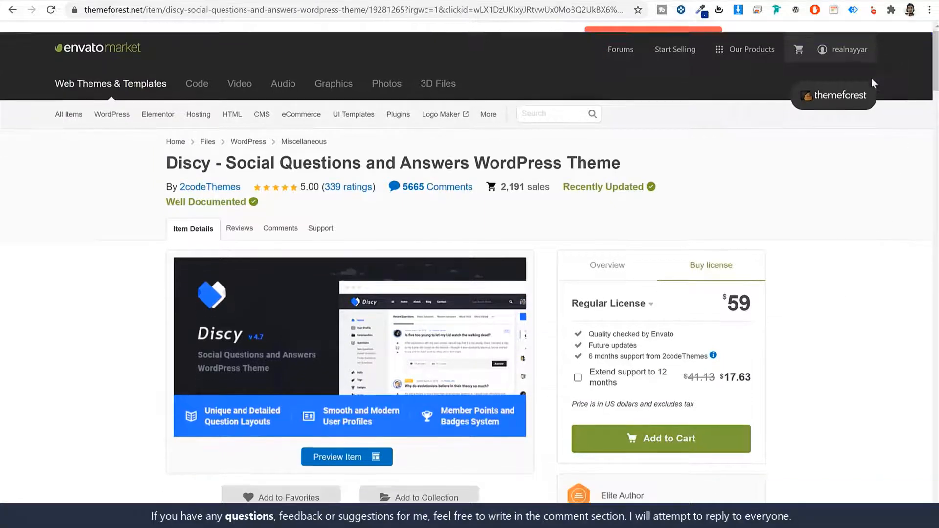
{"action": "mouse_move", "coordinate": [855, 39]}
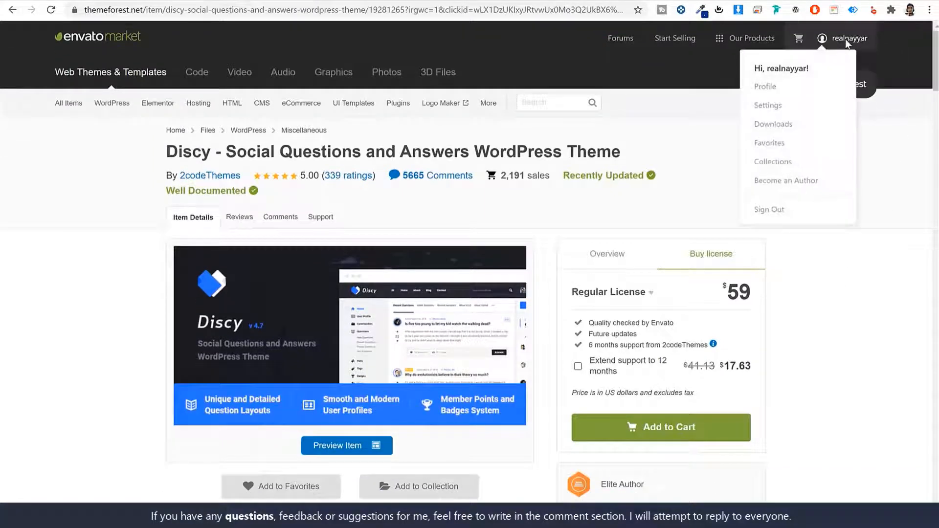
Step: From the ThemeForest Downloads page, download Discy's installable WordPress file only
{"action": "left_click", "coordinate": [780, 129]}
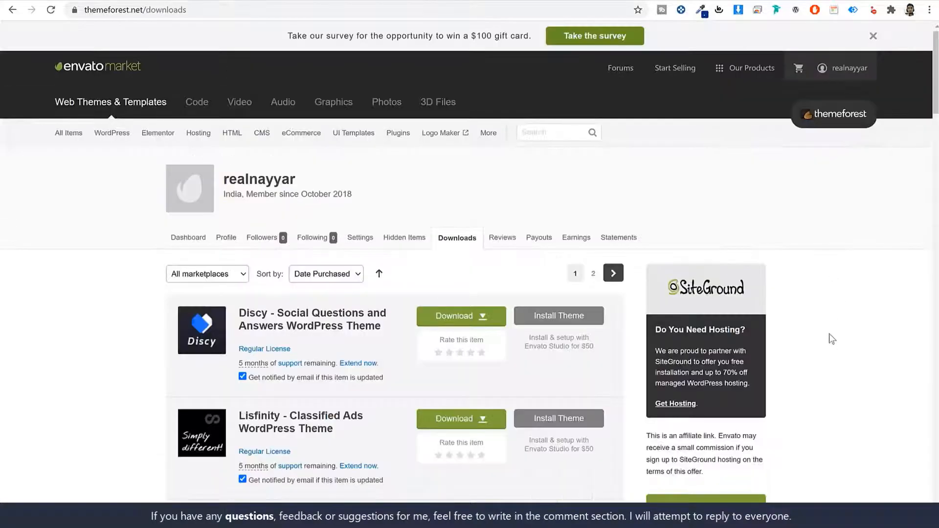
{"action": "scroll", "coordinate": [831, 337], "scroll_direction": "down", "scroll_amount": 15}
{"action": "scroll", "coordinate": [832, 344], "scroll_direction": "down", "scroll_amount": 10}
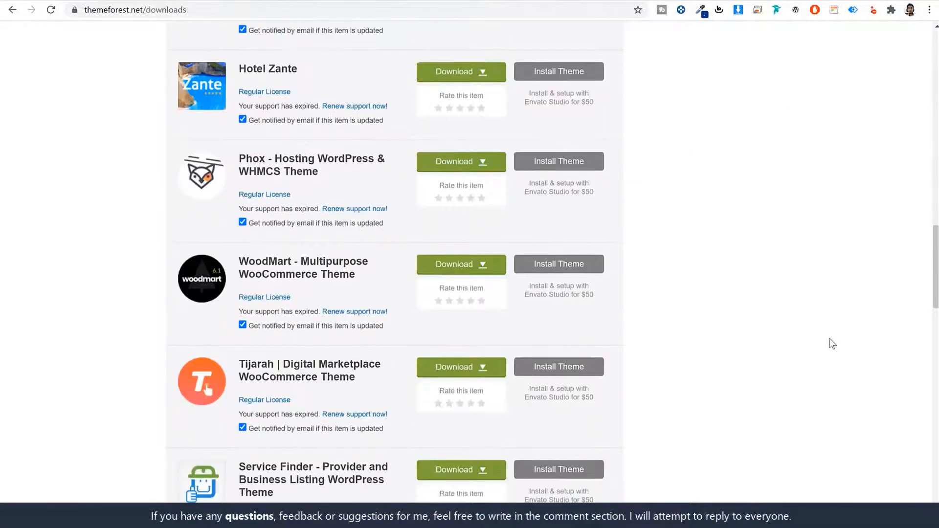
{"action": "scroll", "coordinate": [832, 344], "scroll_direction": "up", "scroll_amount": 15}
{"action": "scroll", "coordinate": [832, 344], "scroll_direction": "up", "scroll_amount": 12}
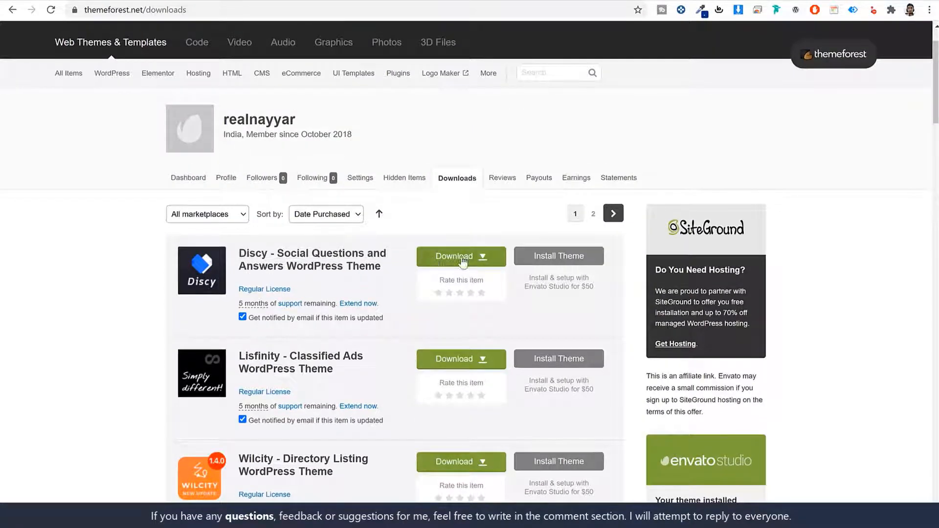
{"action": "left_click", "coordinate": [462, 260]}
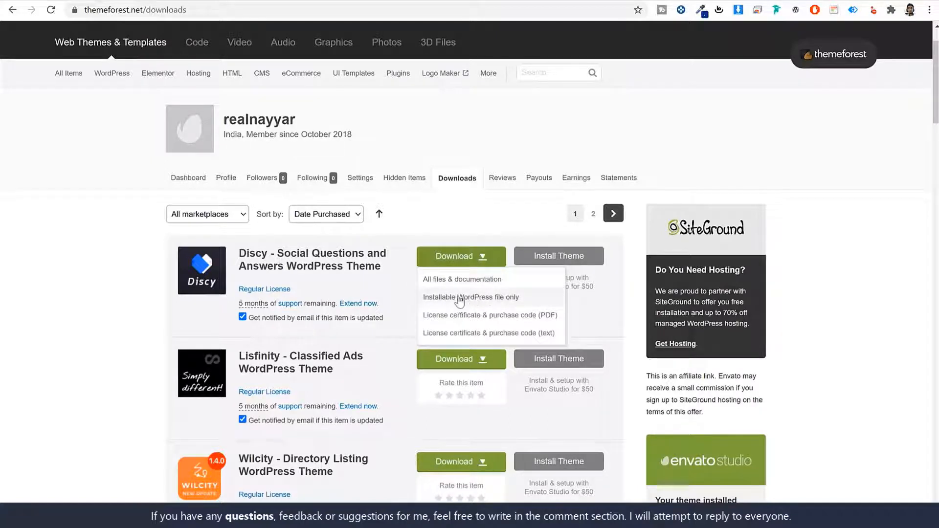
{"action": "left_click", "coordinate": [477, 303]}
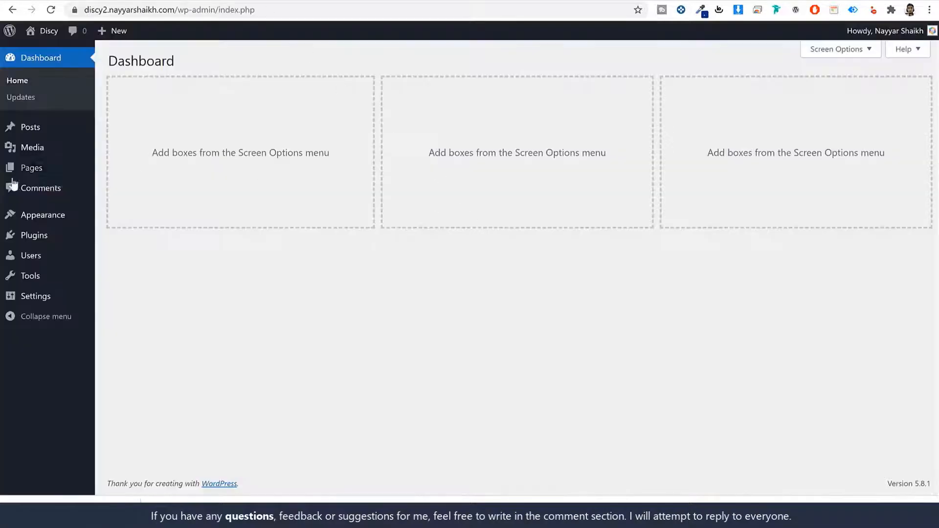
Step: Upload the downloaded Discy zip through Add New > Upload Theme, install it, and activate it
{"action": "left_click", "coordinate": [37, 217]}
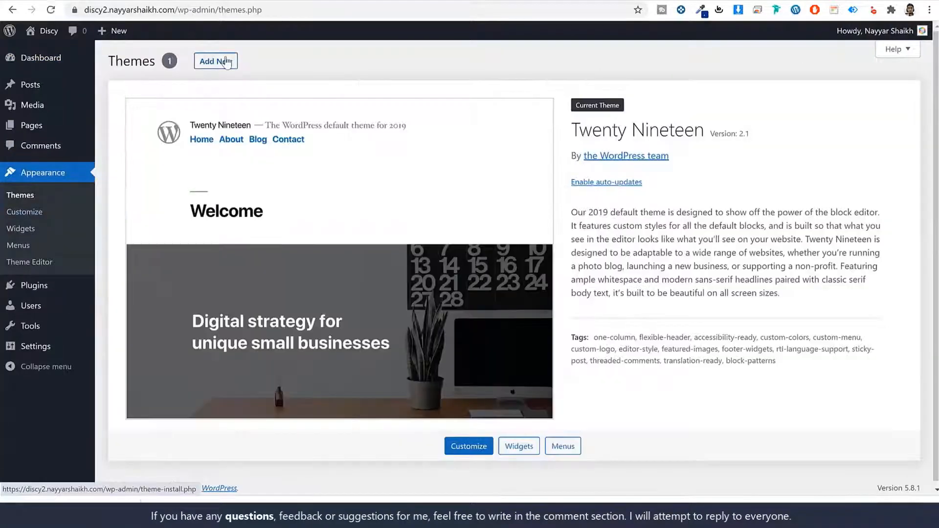
{"action": "left_click", "coordinate": [226, 62]}
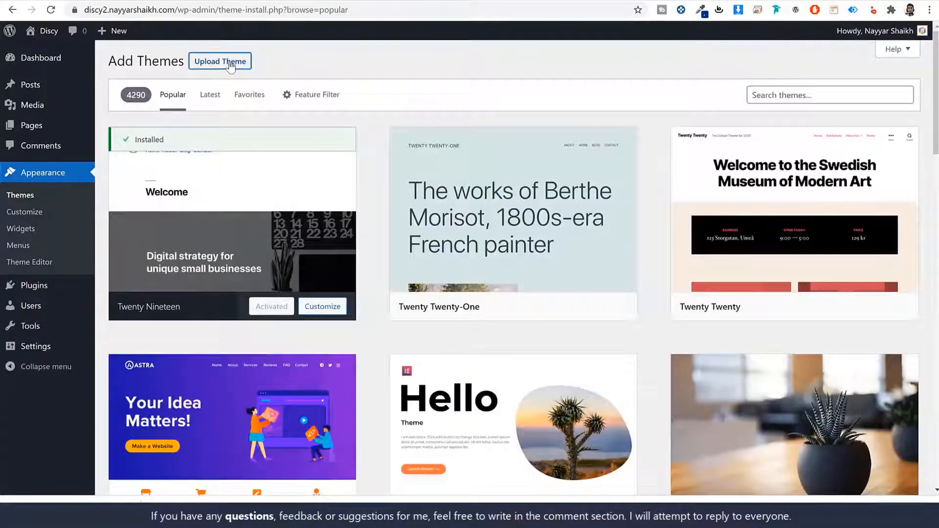
{"action": "left_click", "coordinate": [220, 61]}
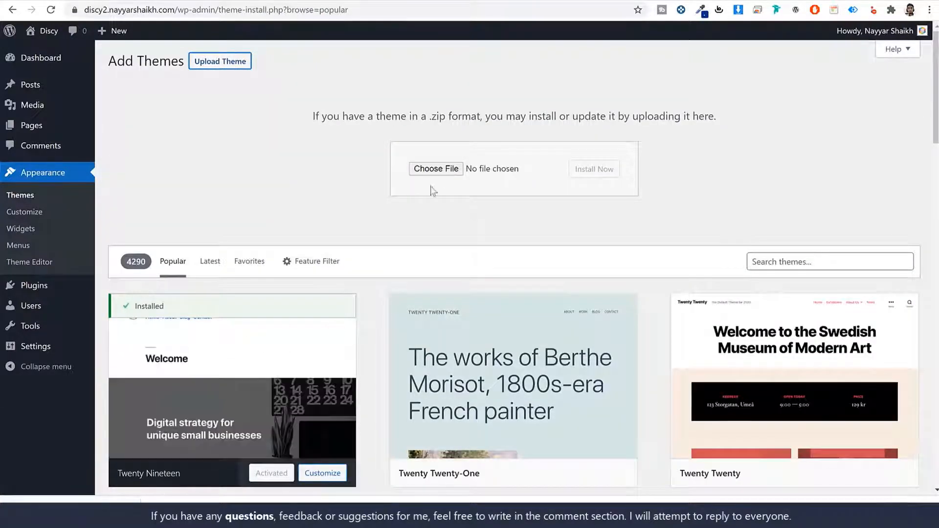
{"action": "left_click_drag", "start_coordinate": [88, 510], "coordinate": [437, 175]}
{"action": "left_click", "coordinate": [607, 180]}
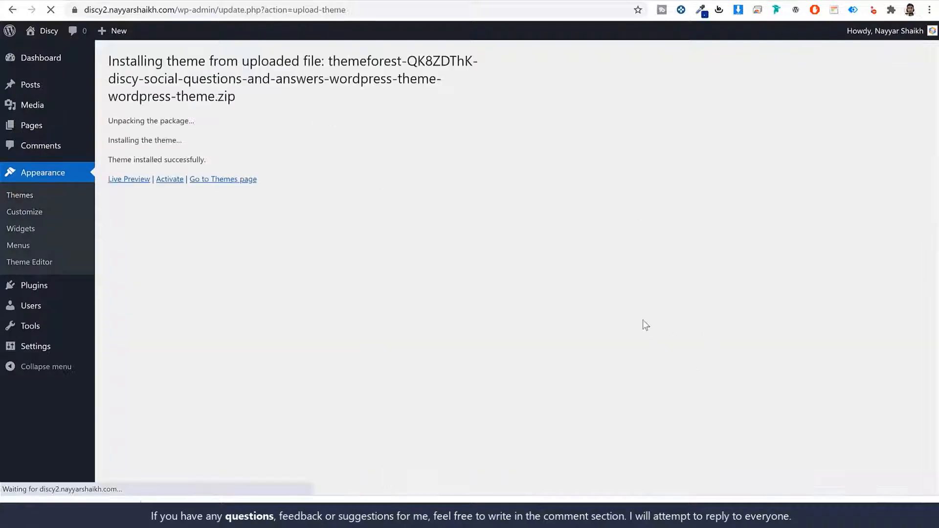
{"action": "left_click", "coordinate": [165, 181]}
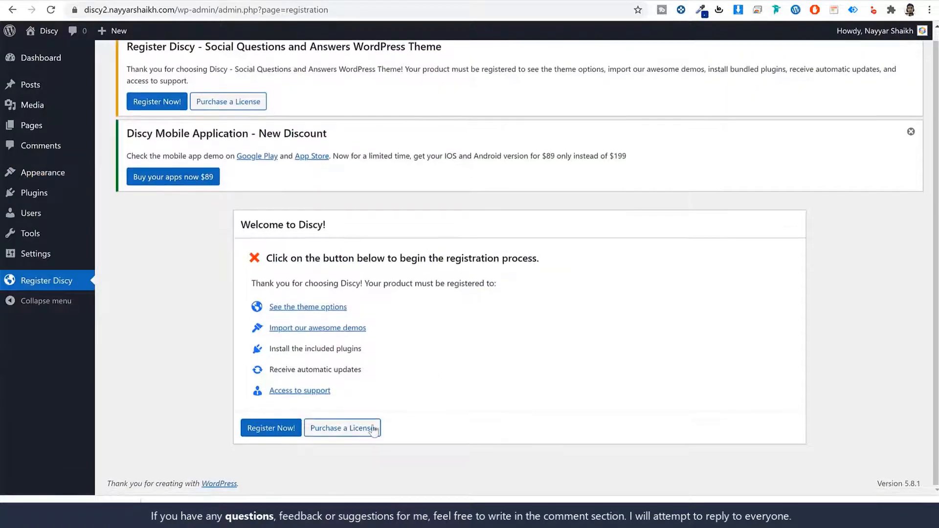
Step: Register the Discy license to Active, dismiss the mobile app and congratulations notices, and return to the Dashboard
{"action": "left_click", "coordinate": [278, 428]}
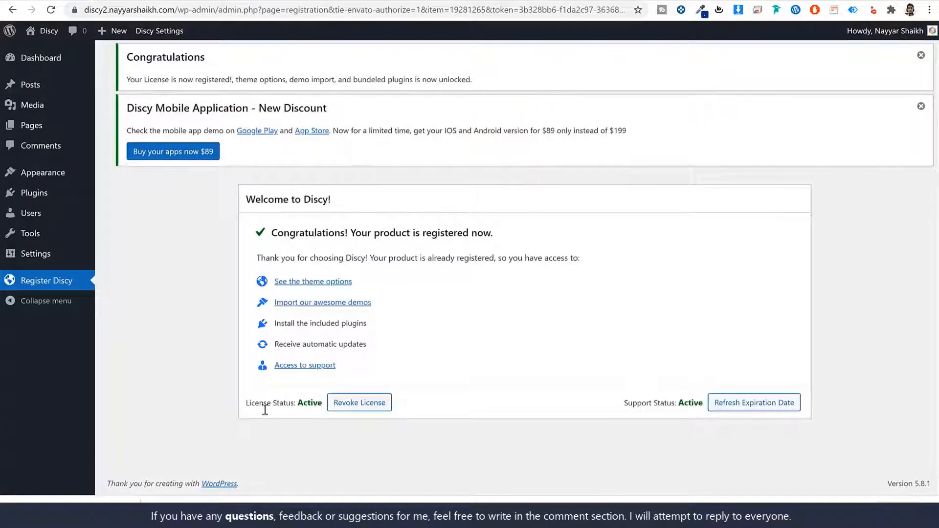
{"action": "double_click", "coordinate": [311, 404]}
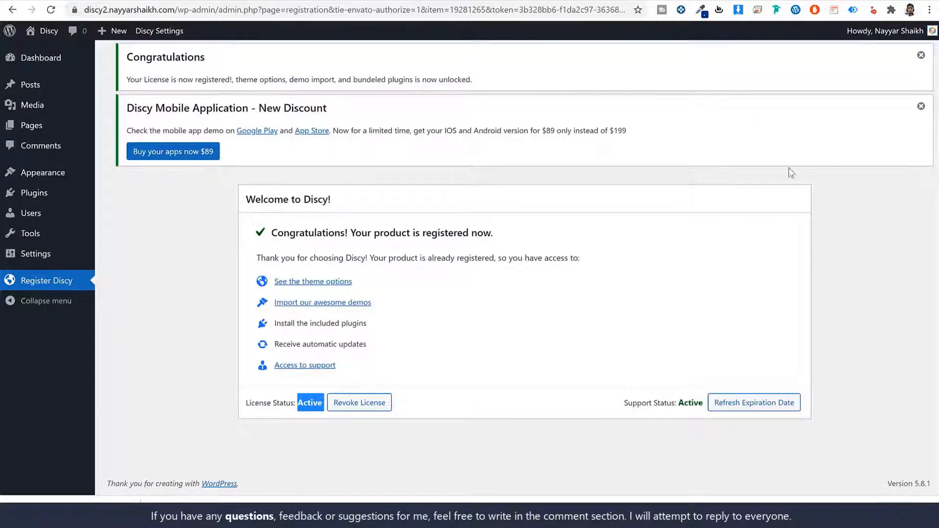
{"action": "left_click", "coordinate": [920, 106]}
{"action": "left_click", "coordinate": [918, 56]}
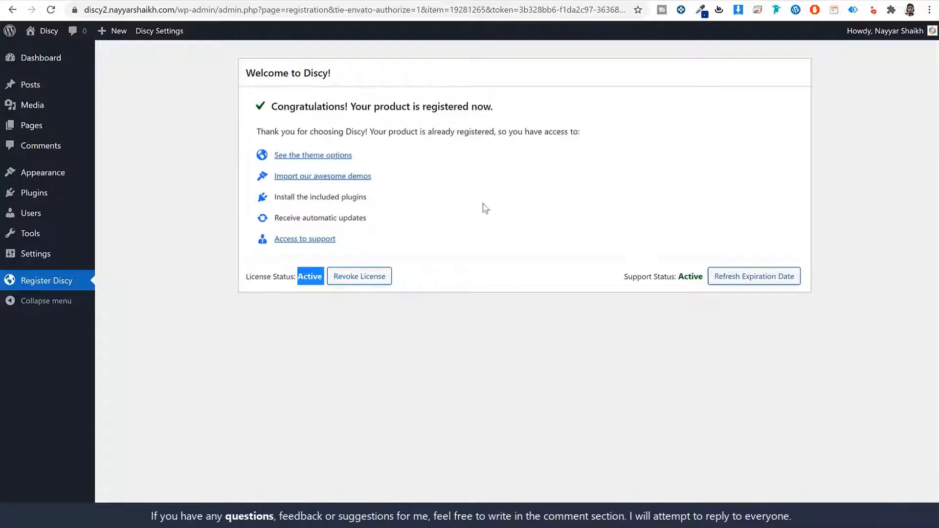
{"action": "left_click", "coordinate": [75, 64]}
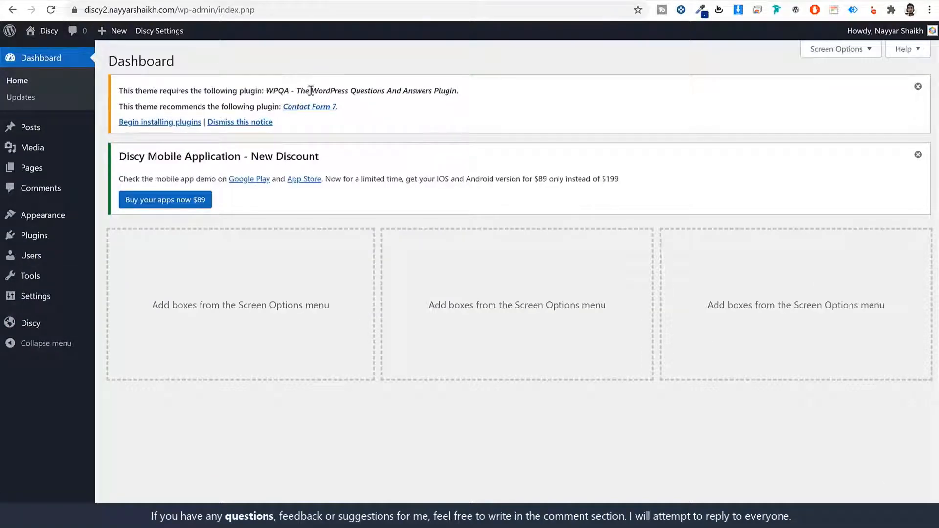
Step: Bulk-install the required WPQA and Contact Form 7 plugins
{"action": "left_click", "coordinate": [150, 122]}
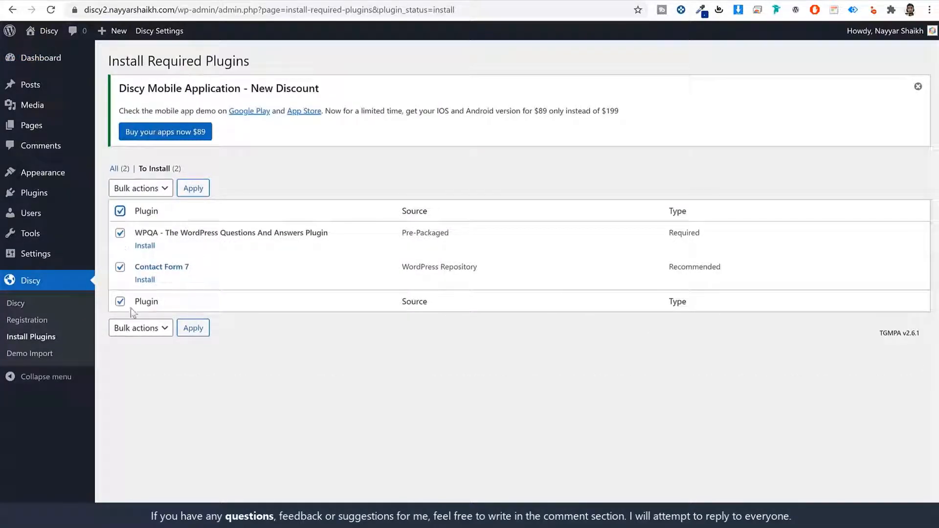
{"action": "left_click", "coordinate": [150, 331]}
{"action": "left_click", "coordinate": [151, 351]}
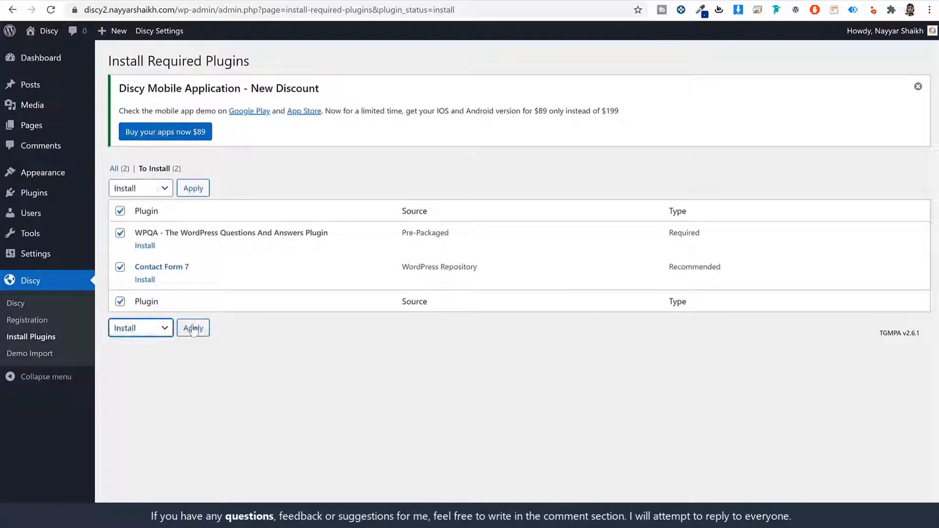
{"action": "left_click", "coordinate": [194, 329]}
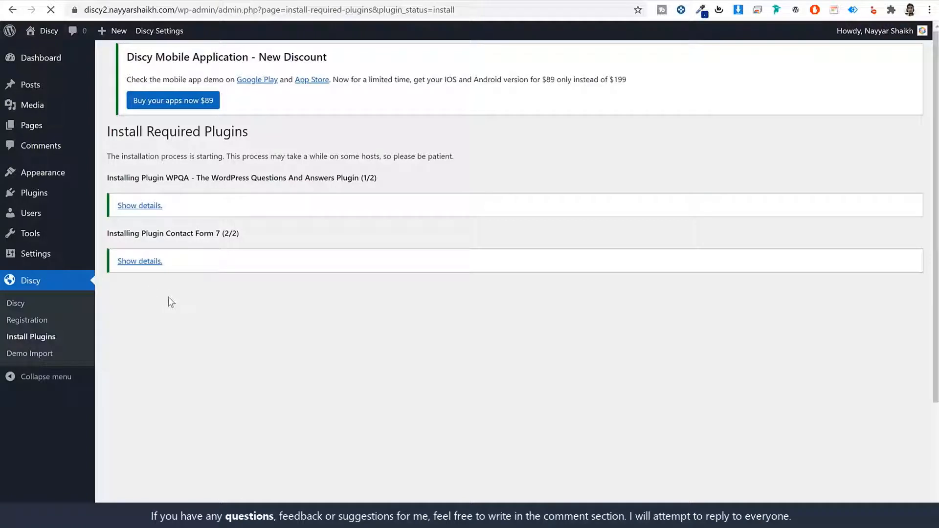
Step: Bulk-activate WPQA and Contact Form 7 and dismiss the mobile app notice
{"action": "left_click", "coordinate": [134, 312]}
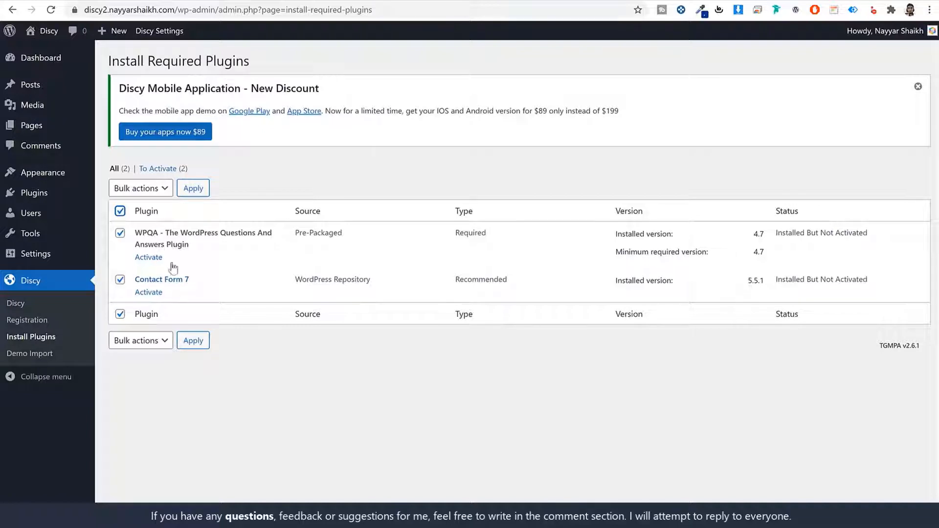
{"action": "left_click", "coordinate": [159, 342]}
{"action": "left_click", "coordinate": [147, 385]}
{"action": "left_click", "coordinate": [194, 342]}
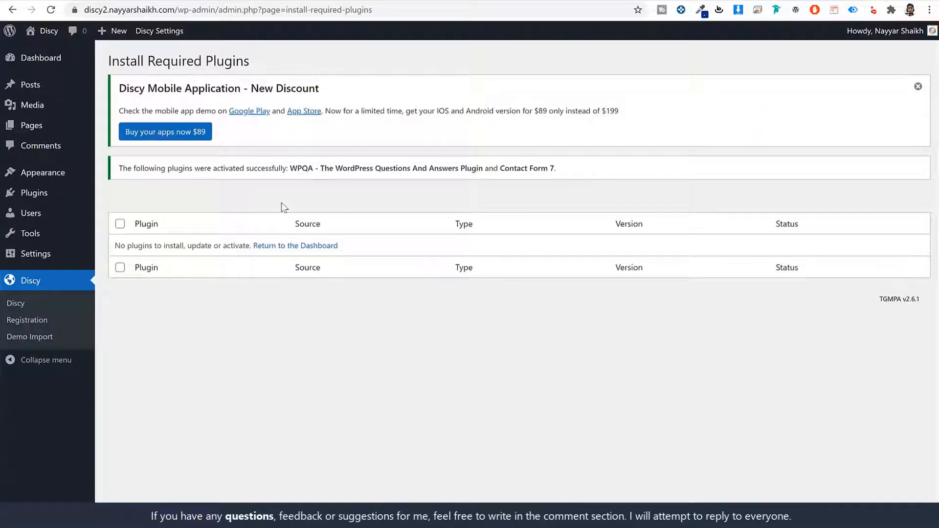
{"action": "left_click", "coordinate": [918, 87]}
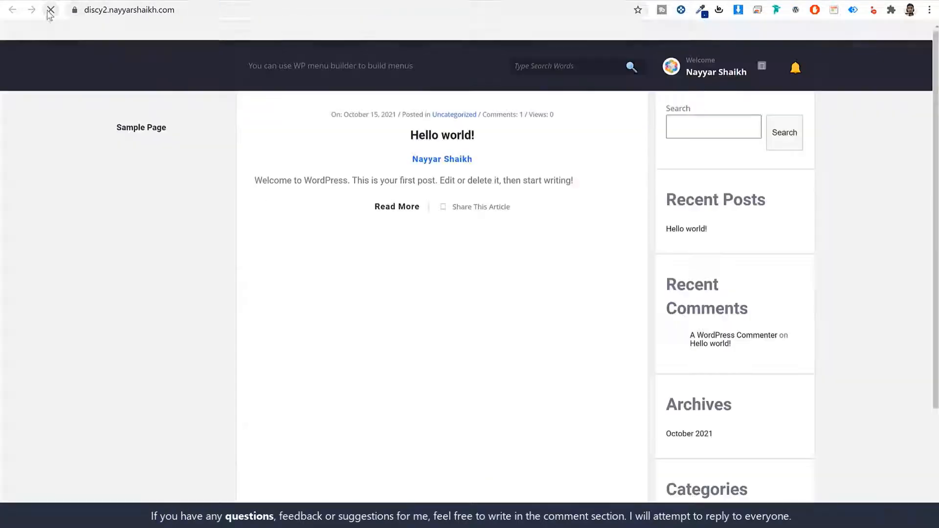
Step: Delete the Twenty Nineteen theme from the installed themes
{"action": "scroll", "coordinate": [810, 242], "scroll_direction": "down", "scroll_amount": 2}
{"action": "scroll", "coordinate": [809, 242], "scroll_direction": "down", "scroll_amount": 1}
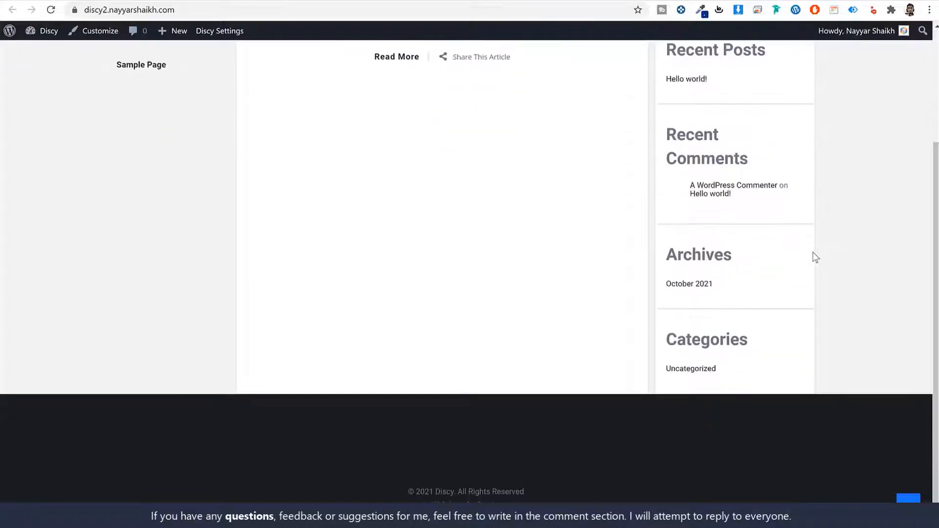
{"action": "scroll", "coordinate": [812, 251], "scroll_direction": "up", "scroll_amount": 4}
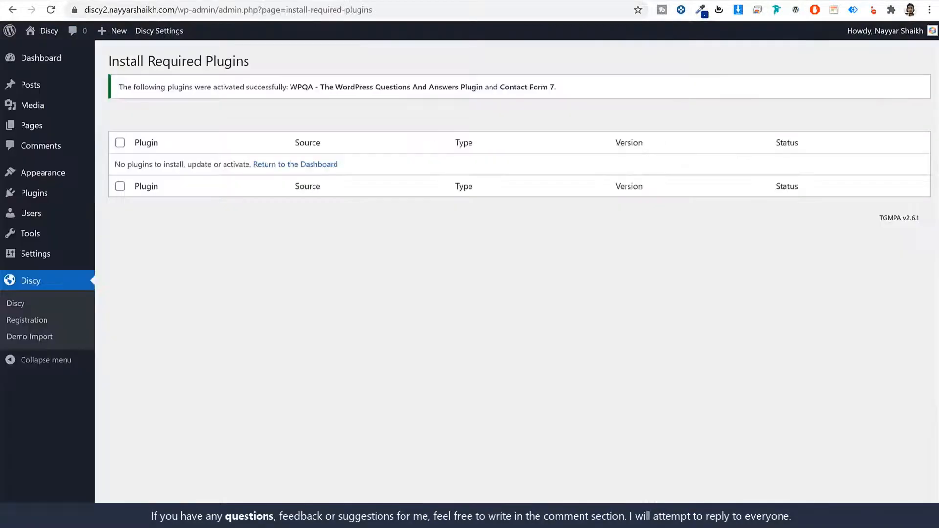
{"action": "left_click", "coordinate": [56, 175]}
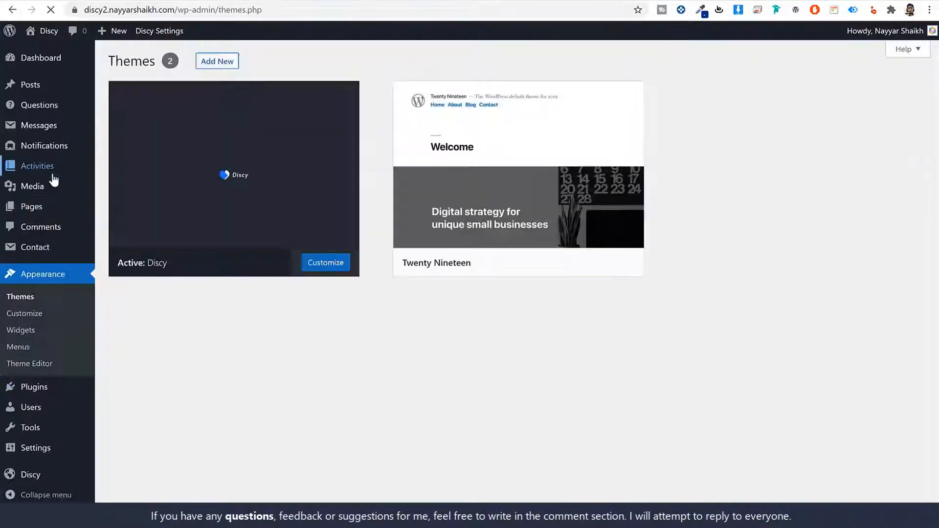
{"action": "left_click", "coordinate": [473, 172]}
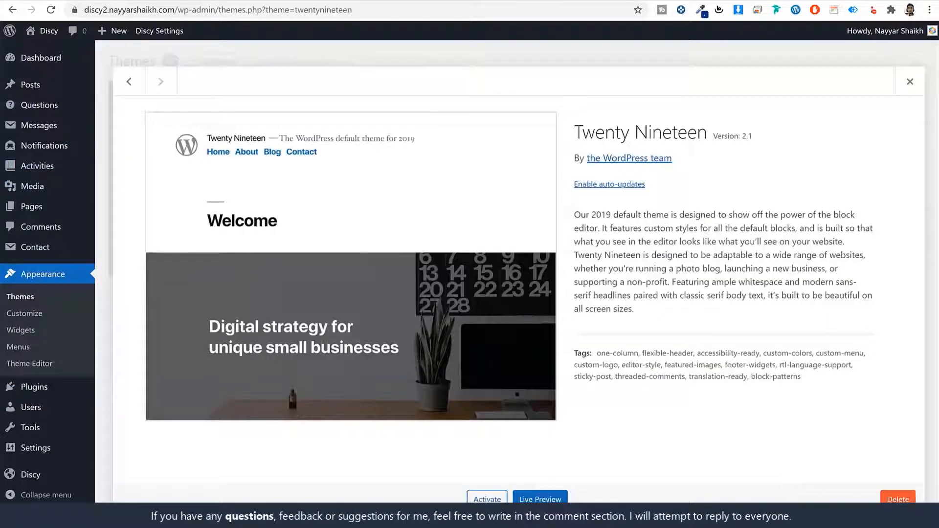
{"action": "left_click", "coordinate": [898, 498]}
{"action": "left_click", "coordinate": [530, 102]}
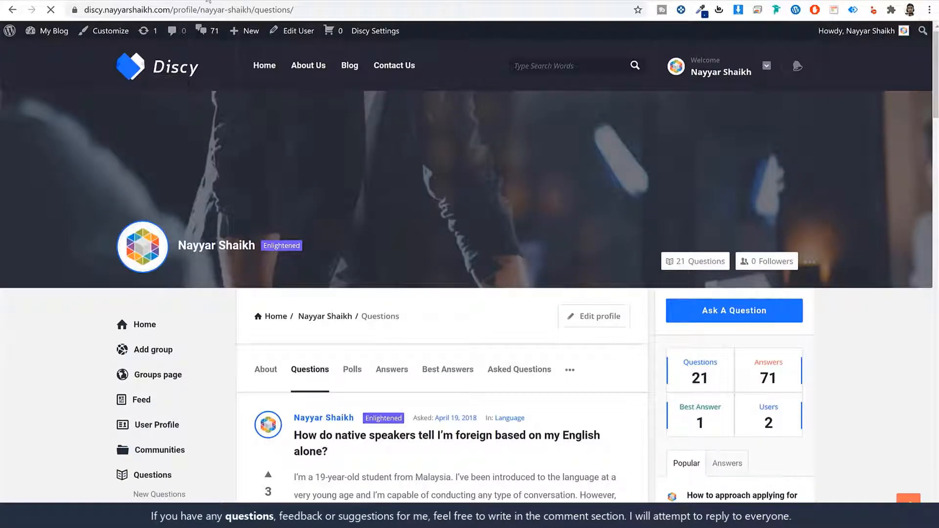
Step: View the Discy demo site's home page with its Recent Questions feed
{"action": "left_click", "coordinate": [183, 84]}
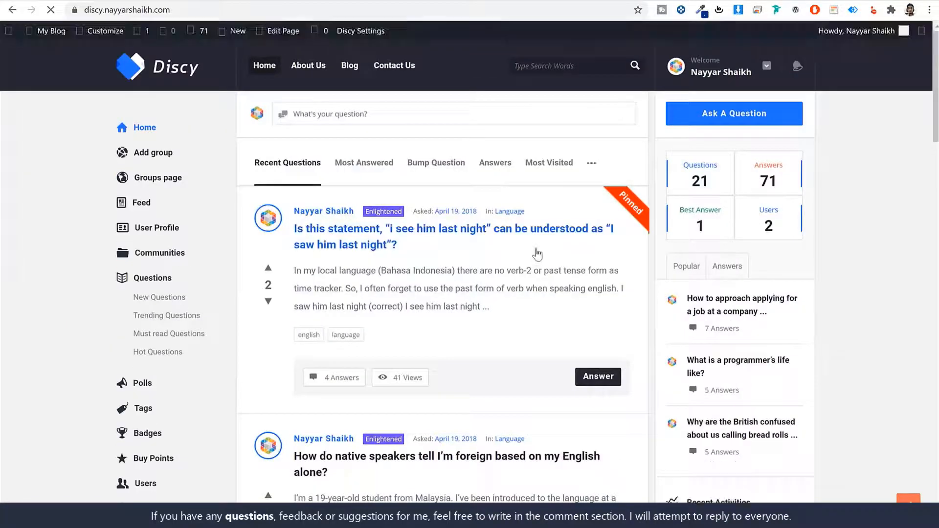
{"action": "scroll", "coordinate": [563, 289], "scroll_direction": "down", "scroll_amount": 5}
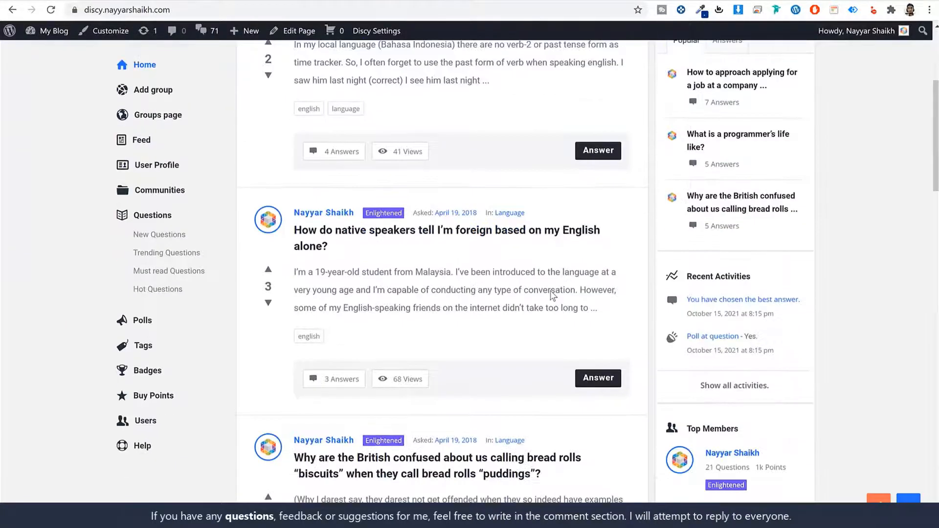
{"action": "scroll", "coordinate": [553, 295], "scroll_direction": "up", "scroll_amount": 5}
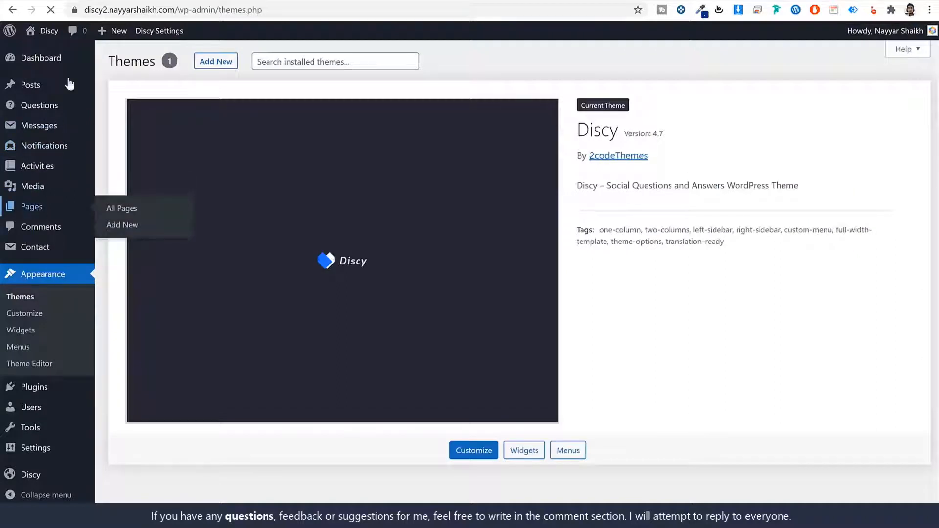
Step: Create and publish a new page titled 'Home' using the Home template
{"action": "left_click", "coordinate": [33, 209]}
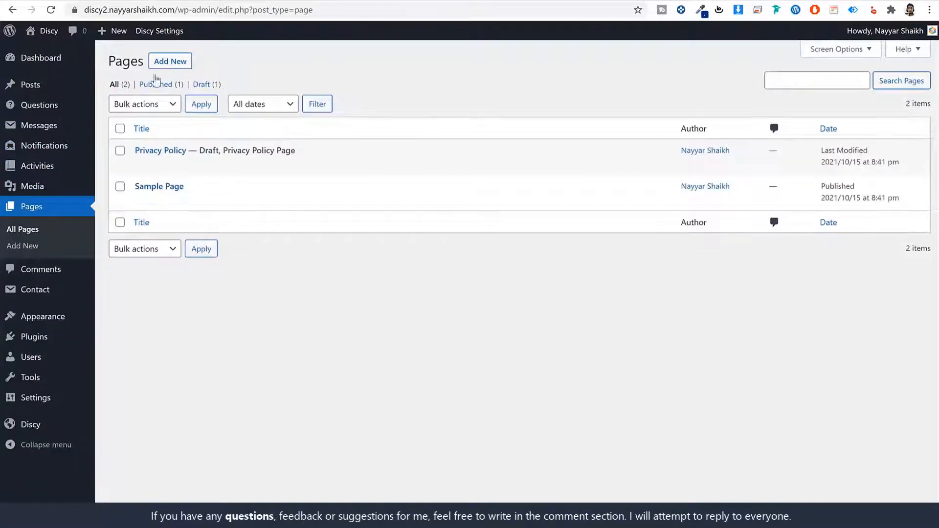
{"action": "left_click", "coordinate": [175, 64]}
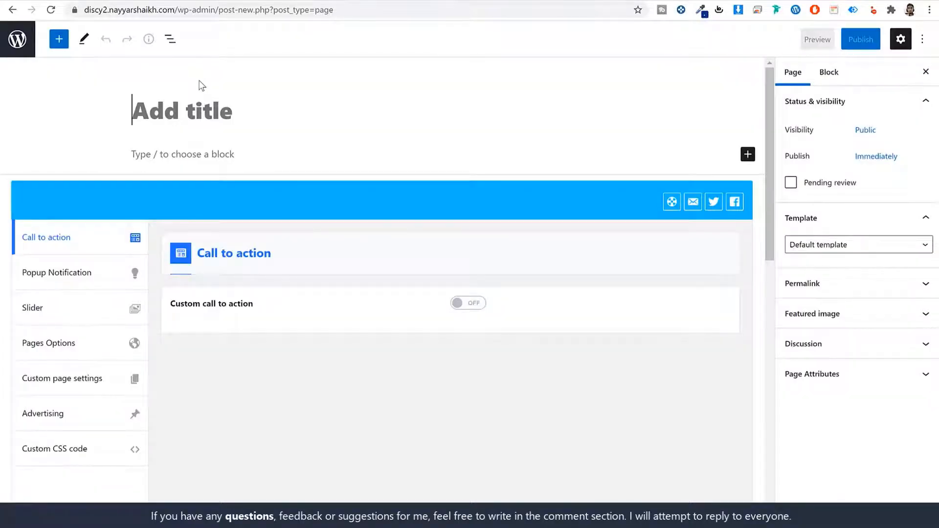
{"action": "type", "text": "Home"}
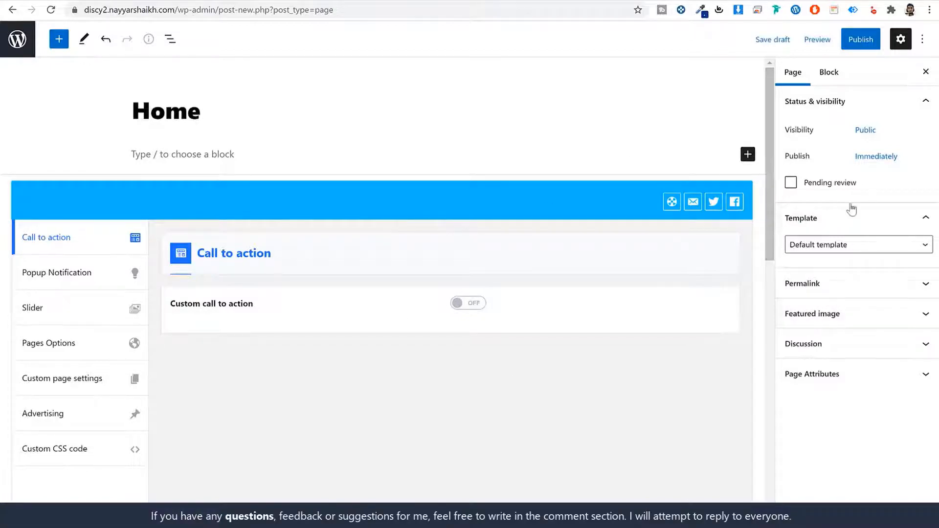
{"action": "left_click", "coordinate": [830, 226]}
{"action": "left_click", "coordinate": [828, 225]}
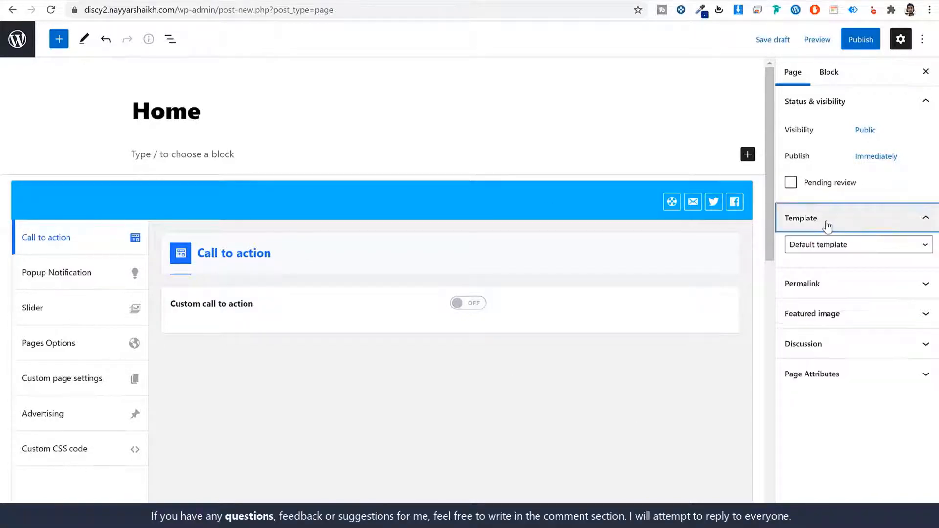
{"action": "left_click", "coordinate": [846, 250]}
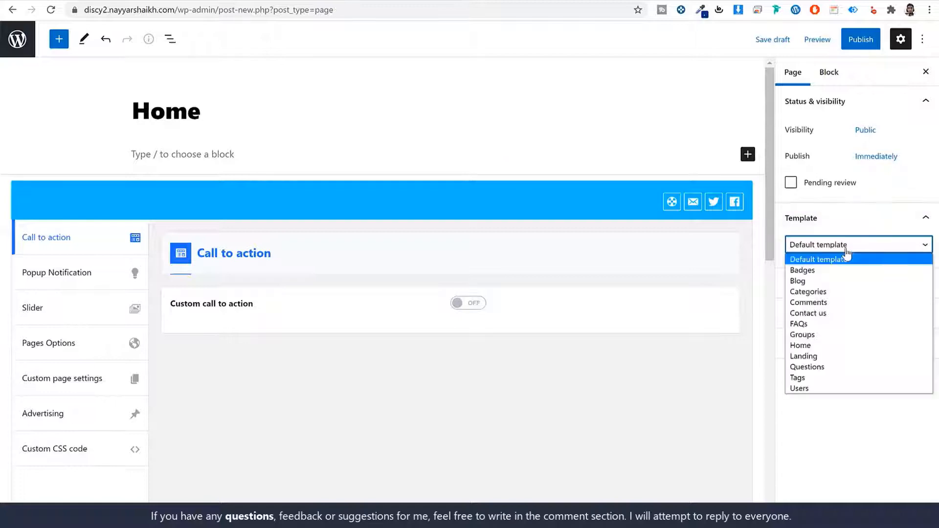
{"action": "left_click", "coordinate": [815, 344]}
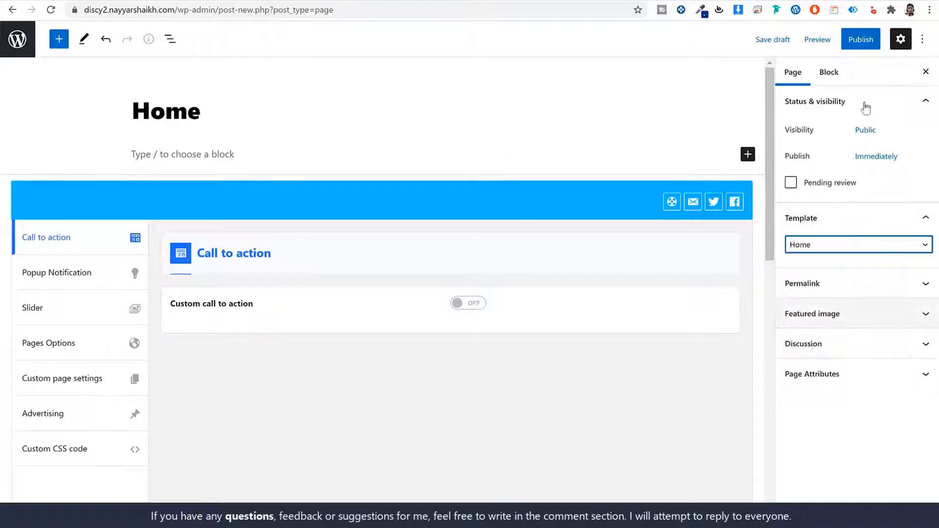
{"action": "left_click", "coordinate": [859, 39]}
{"action": "left_click", "coordinate": [826, 47]}
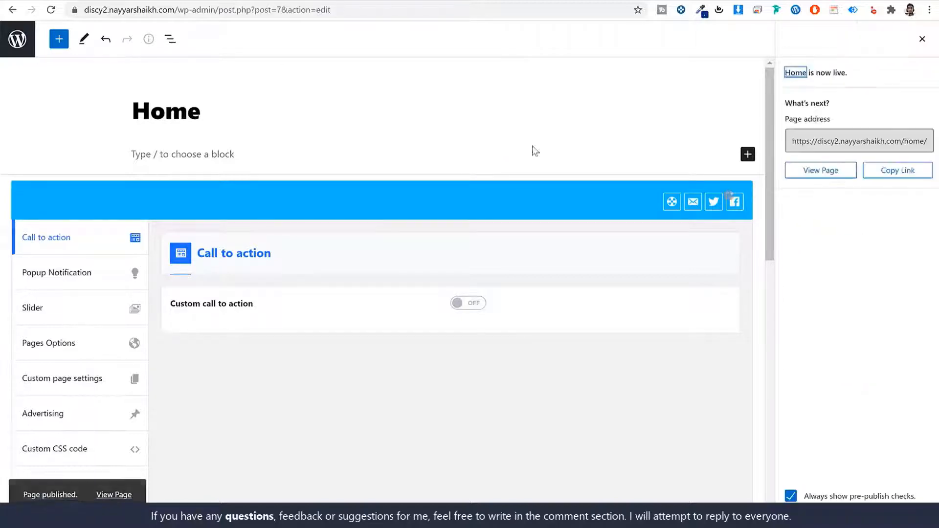
Step: Check the published Home page and site front page in a new tab, then return to Pages
{"action": "right_click", "coordinate": [107, 490]}
{"action": "left_click", "coordinate": [154, 344]}
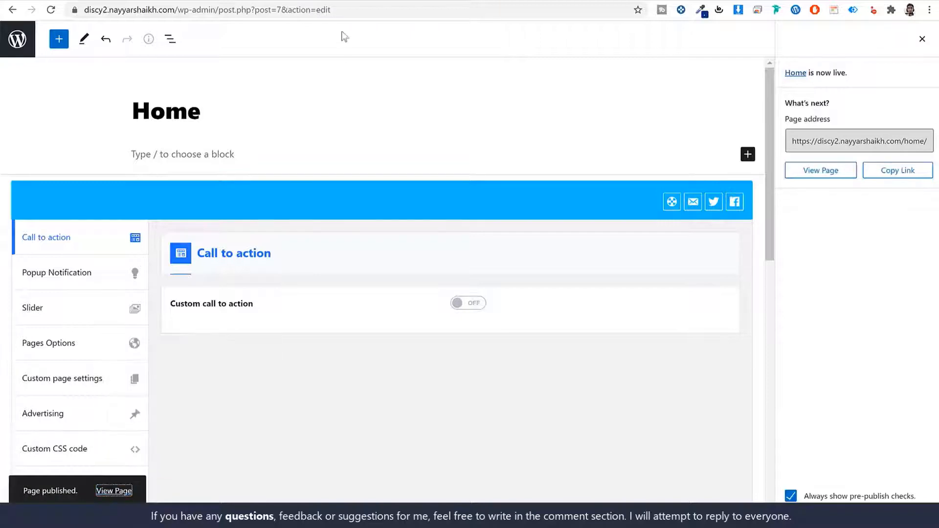
{"action": "left_click", "coordinate": [348, 2]}
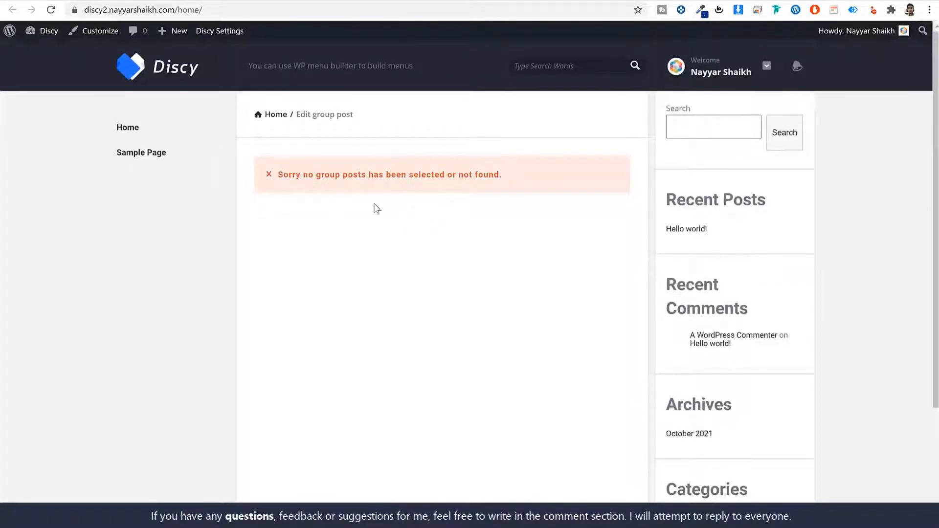
{"action": "left_click_drag", "start_coordinate": [177, 10], "coordinate": [45, 19]}
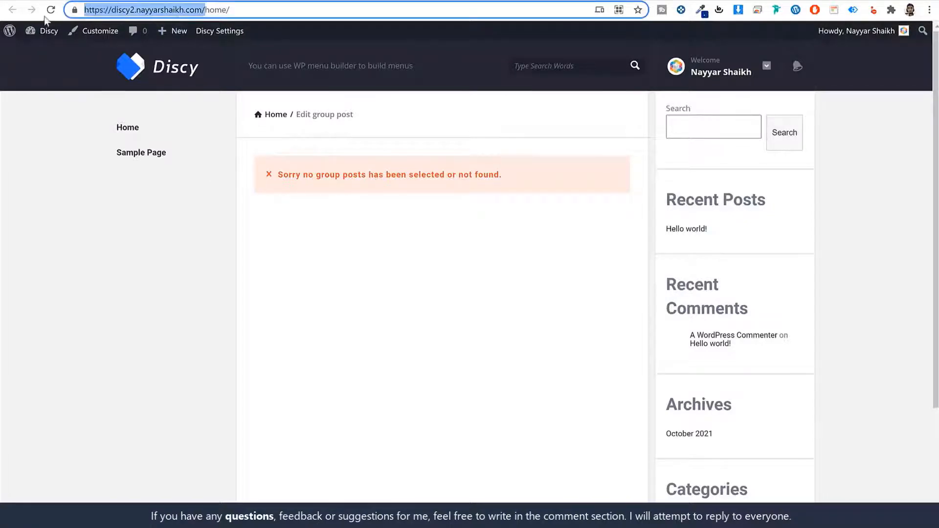
{"action": "left_click", "coordinate": [137, 71]}
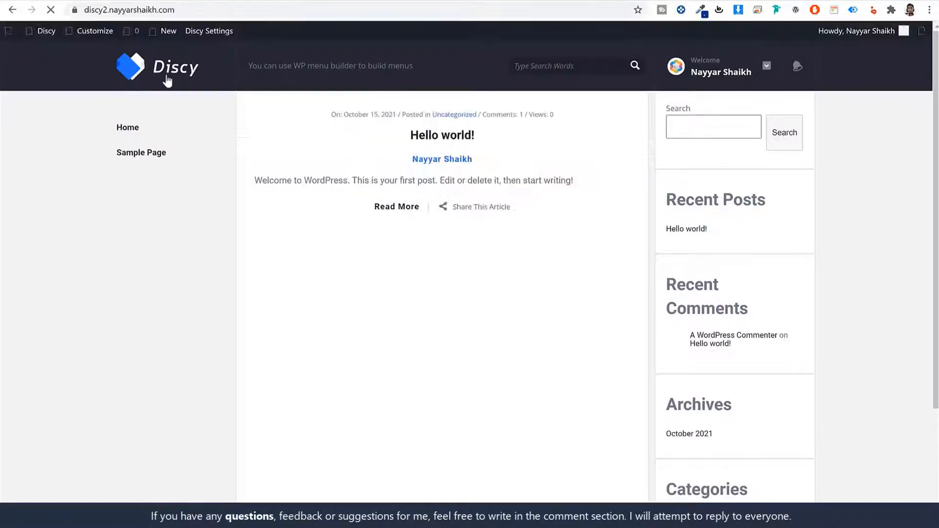
{"action": "key", "text": "alt+Left"}
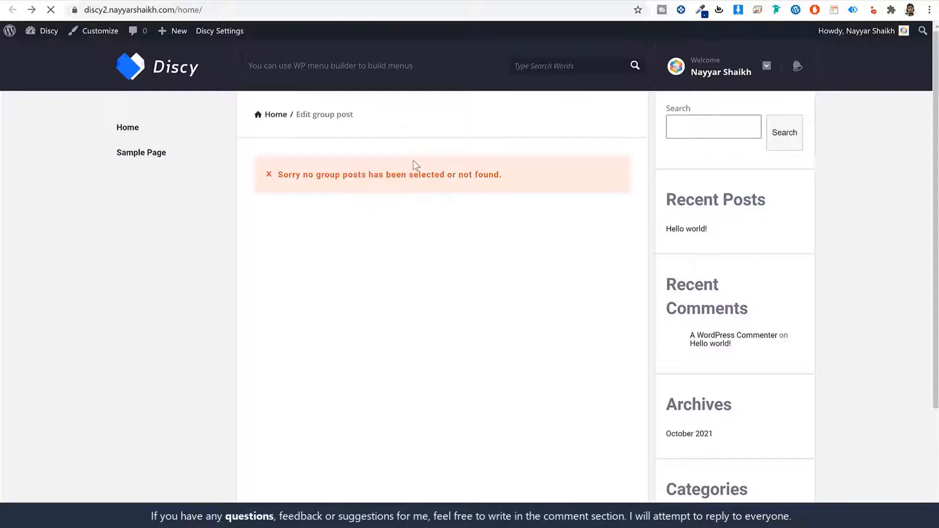
{"action": "key", "text": "alt+Left"}
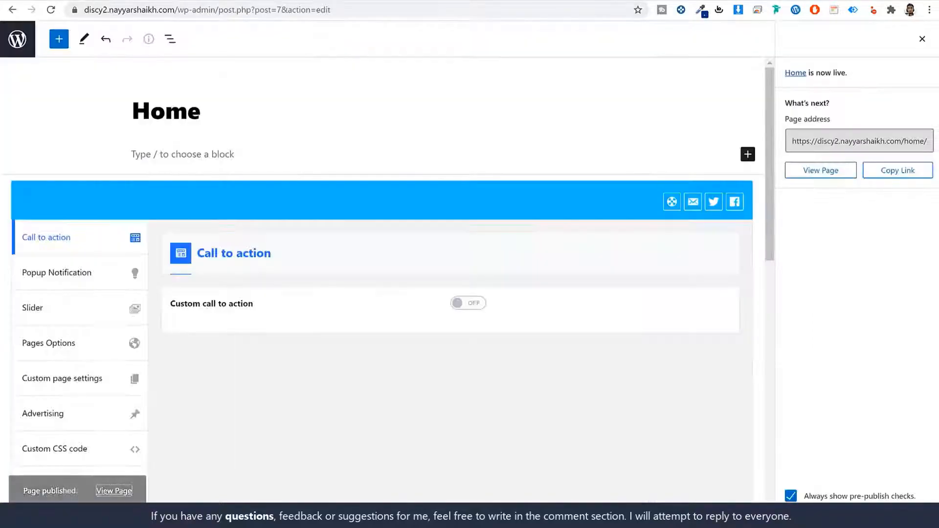
{"action": "left_click", "coordinate": [26, 43]}
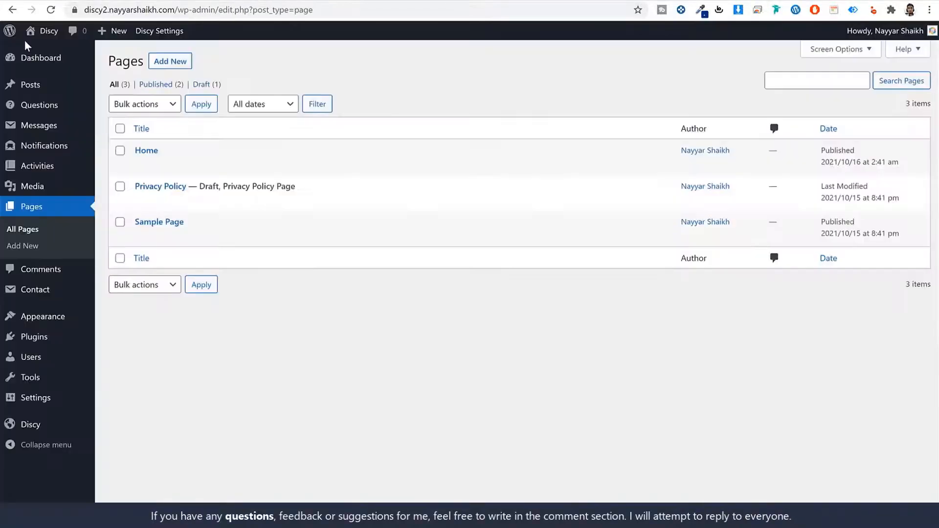
Step: Set Reading settings to a static homepage using the Home page and save
{"action": "mouse_move", "coordinate": [46, 404]}
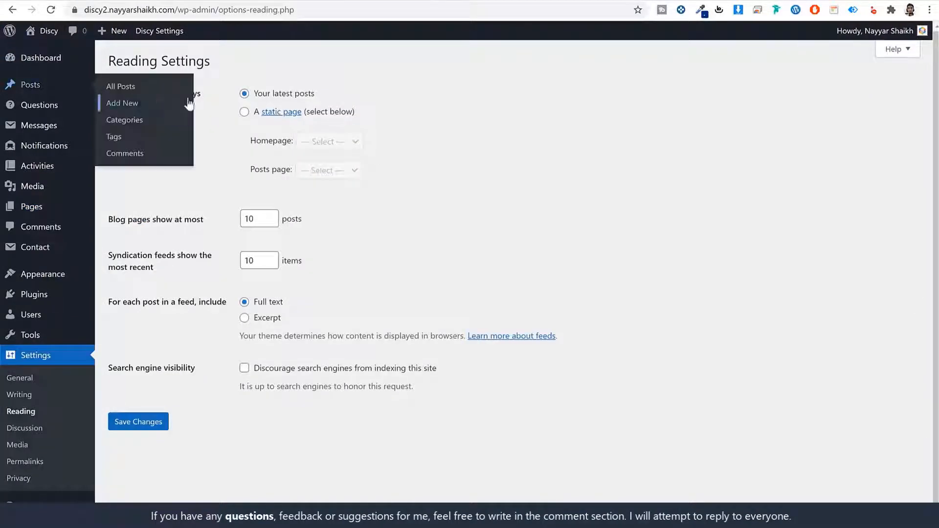
{"action": "left_click_drag", "start_coordinate": [328, 94], "coordinate": [252, 92]}
{"action": "left_click", "coordinate": [244, 111]}
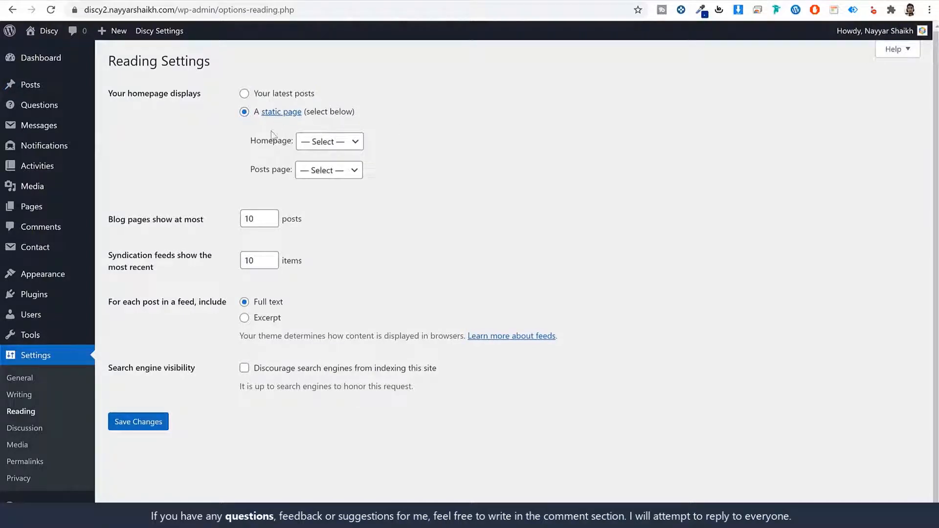
{"action": "left_click", "coordinate": [325, 146]}
{"action": "left_click", "coordinate": [332, 167]}
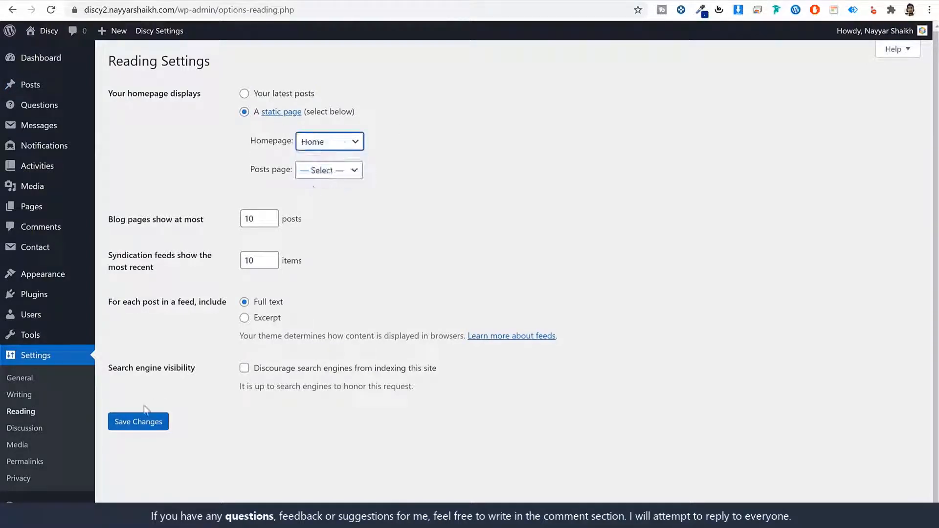
{"action": "left_click", "coordinate": [136, 421]}
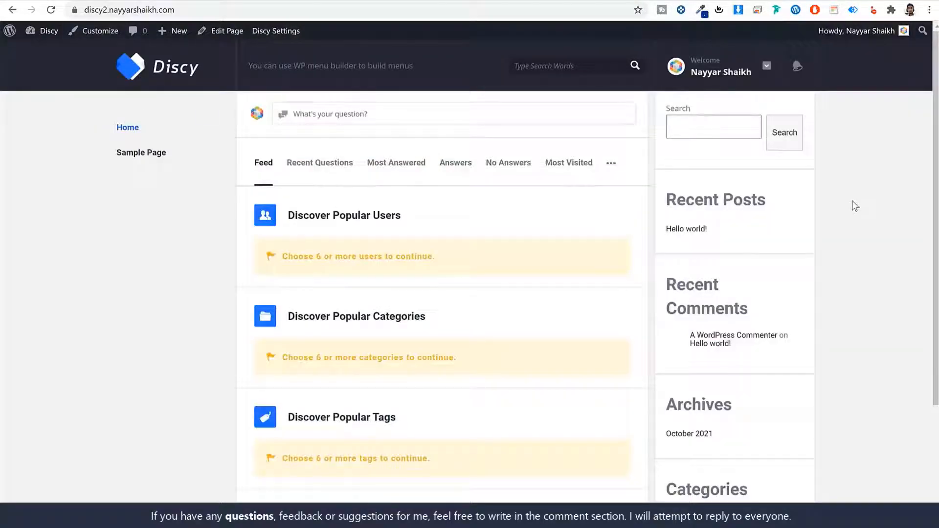
Step: Look over the demo site's ask-a-question form, then go to the Pages list
{"action": "scroll", "coordinate": [467, 333], "scroll_direction": "down", "scroll_amount": 3}
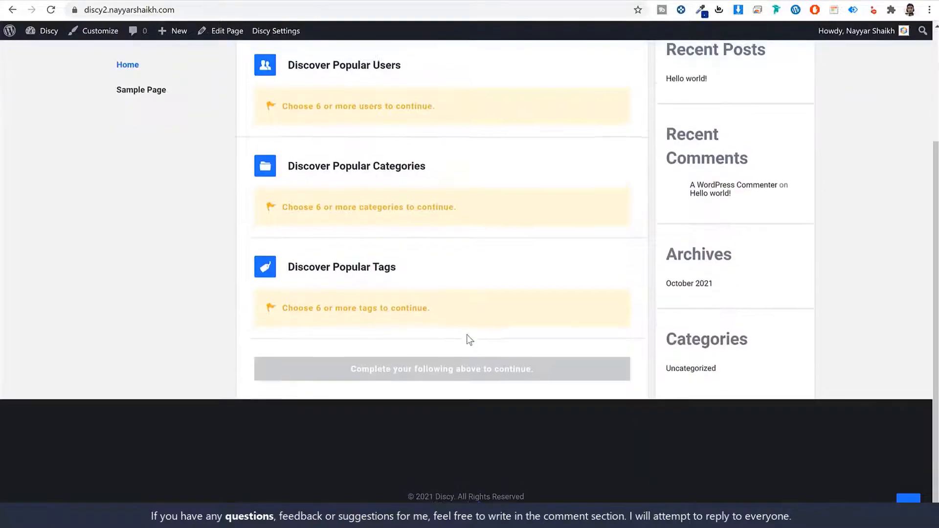
{"action": "scroll", "coordinate": [468, 338], "scroll_direction": "up", "scroll_amount": 3}
{"action": "left_click", "coordinate": [357, 126]}
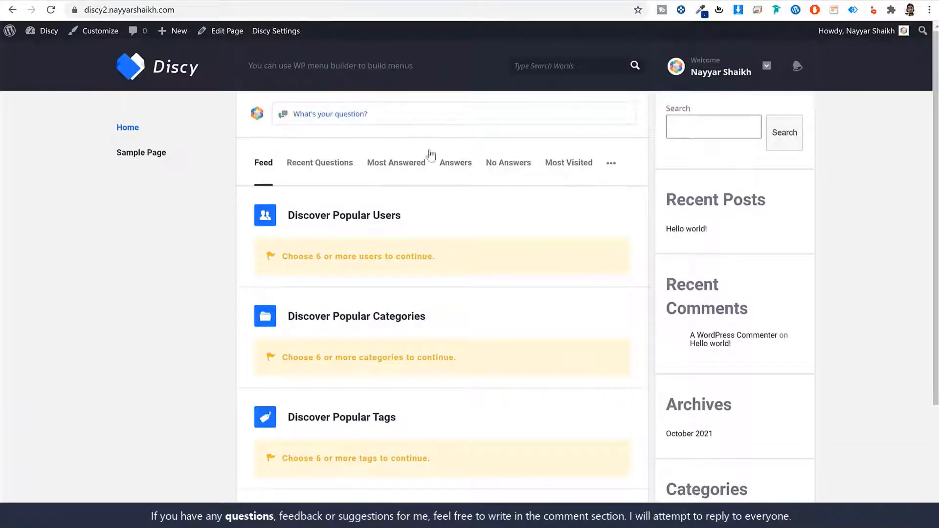
{"action": "left_click", "coordinate": [349, 118]}
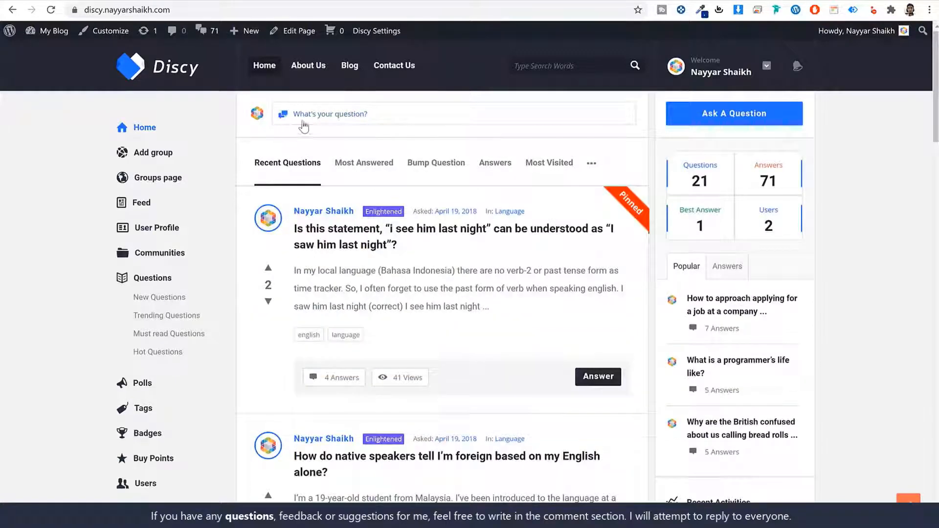
{"action": "left_click", "coordinate": [319, 123]}
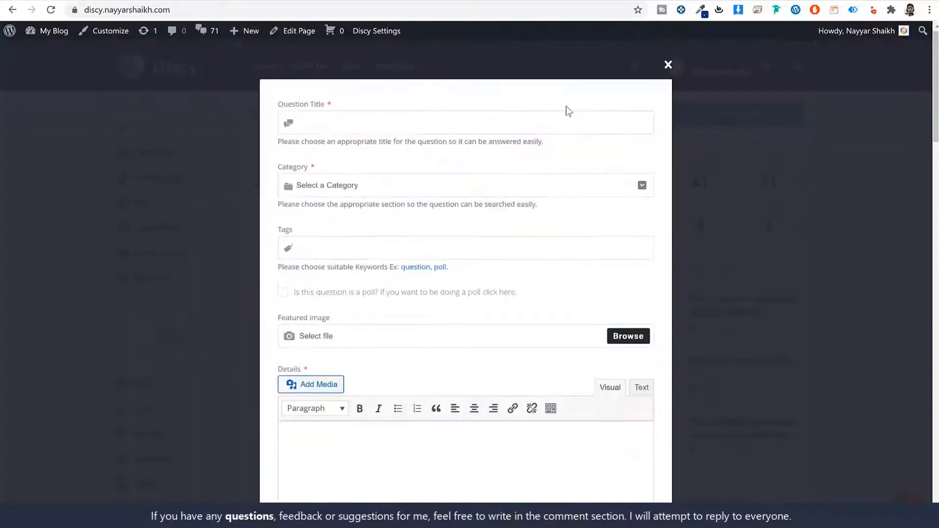
{"action": "left_click", "coordinate": [660, 72]}
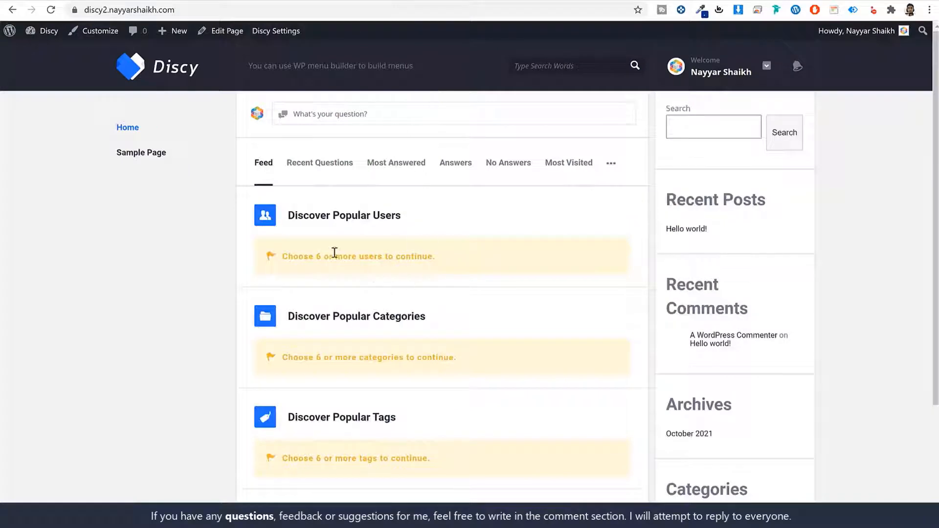
{"action": "left_click_drag", "start_coordinate": [282, 217], "coordinate": [465, 213]}
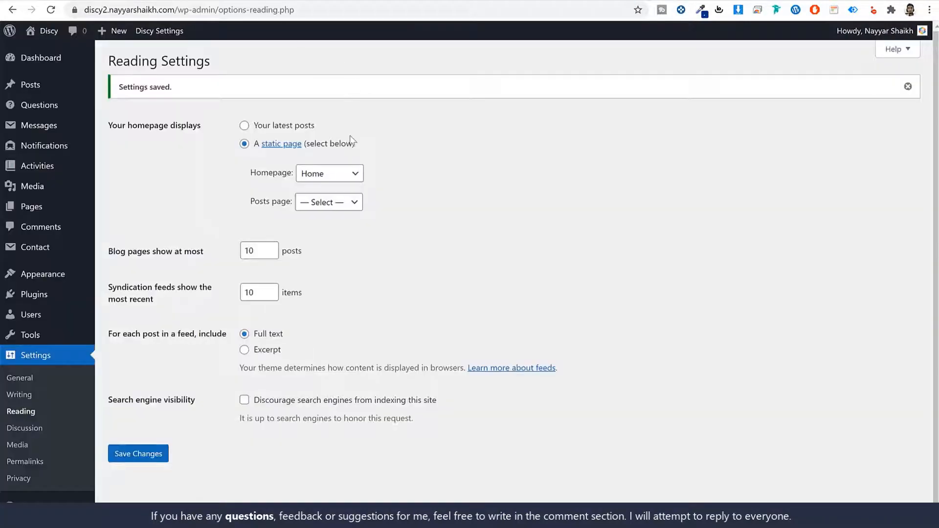
{"action": "left_click", "coordinate": [41, 210]}
{"action": "mouse_move", "coordinate": [140, 195]}
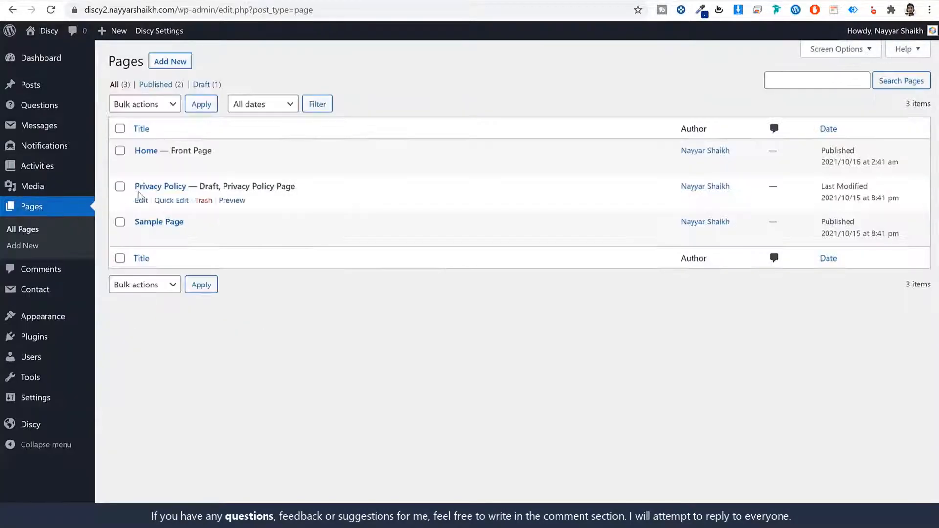
{"action": "left_click", "coordinate": [141, 165]}
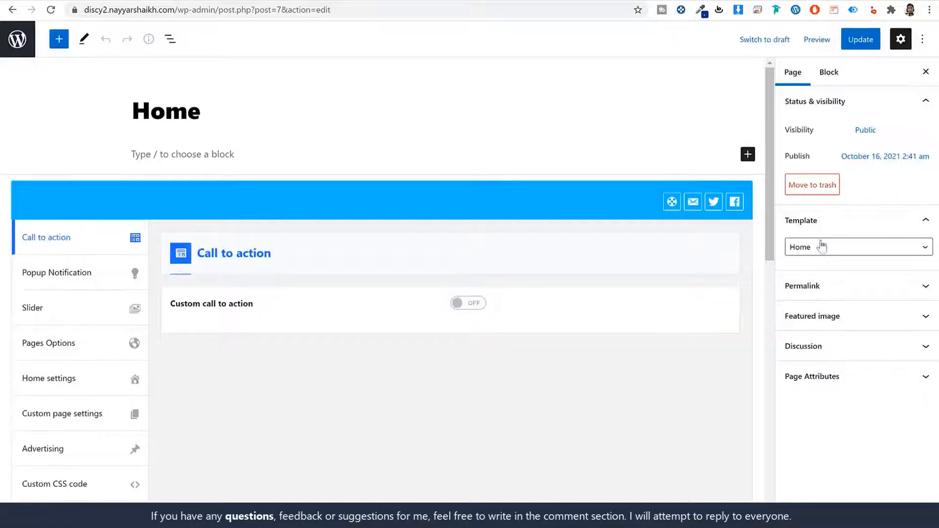
{"action": "left_click", "coordinate": [60, 384]}
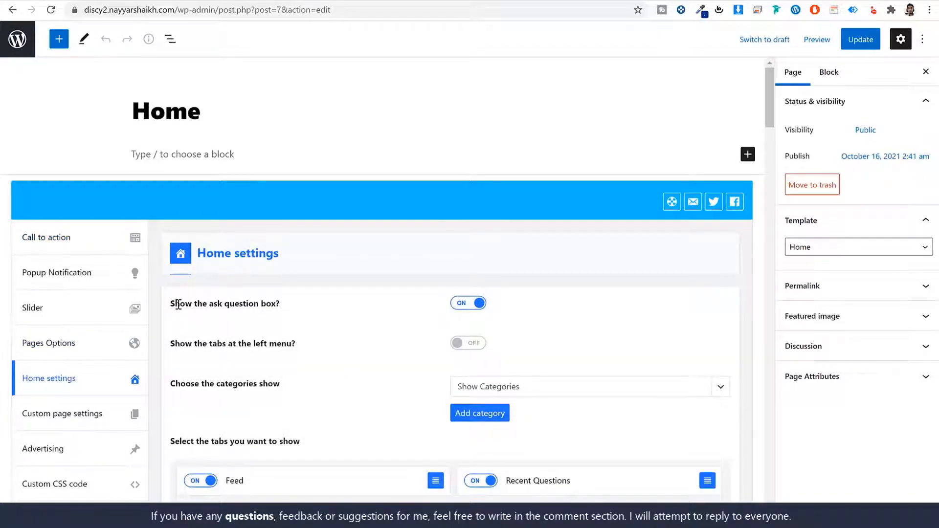
{"action": "left_click_drag", "start_coordinate": [178, 304], "coordinate": [270, 307]}
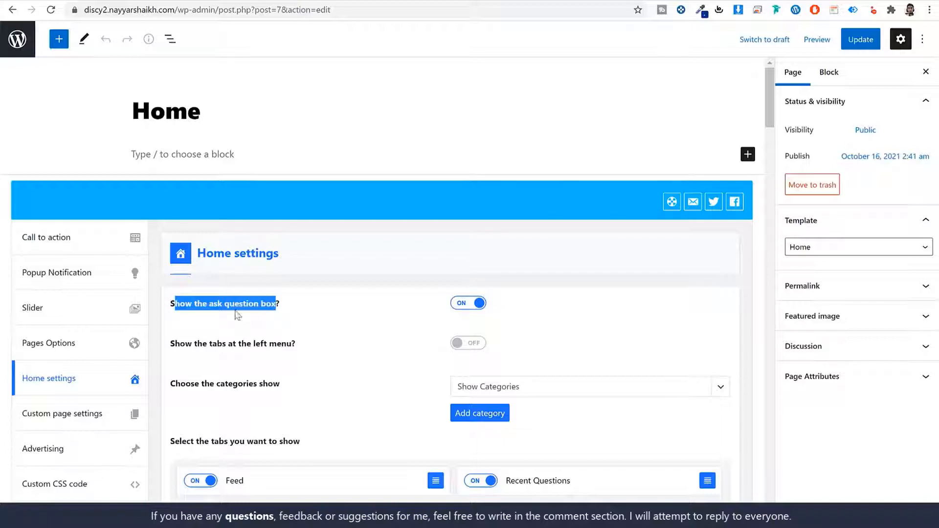
{"action": "left_click", "coordinate": [348, 0]}
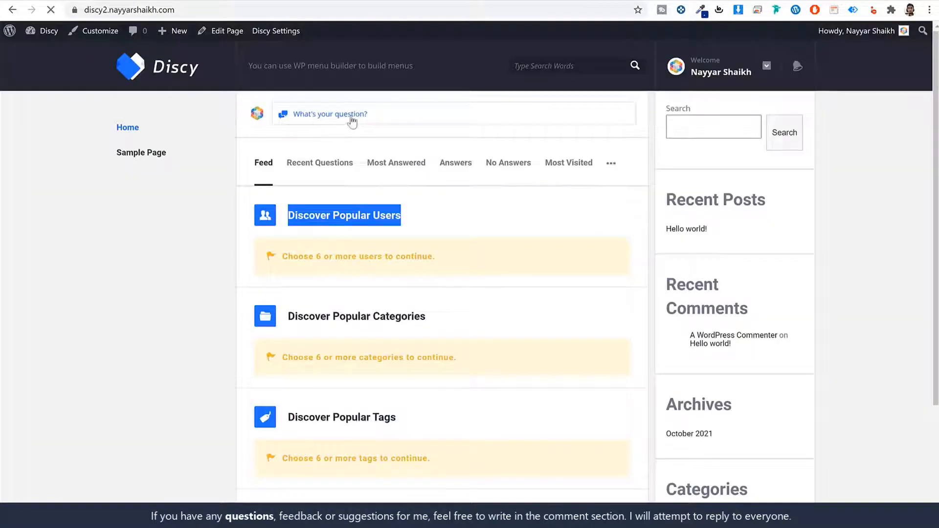
{"action": "left_click", "coordinate": [351, 119]}
{"action": "left_click", "coordinate": [245, 1]}
{"action": "left_click", "coordinate": [597, 323]}
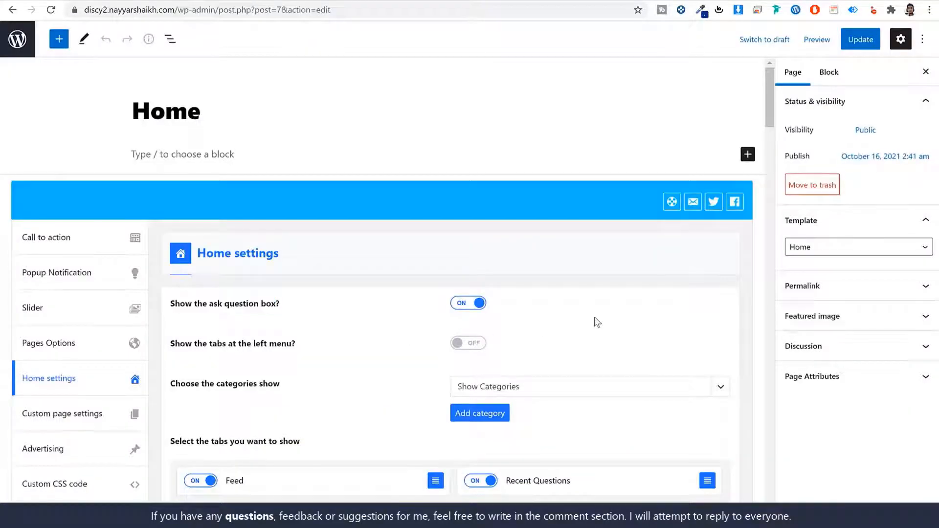
{"action": "left_click", "coordinate": [47, 0]}
Step: Turn off the Feed tab and turn on the Questions For You tab
{"action": "scroll", "coordinate": [383, 374], "scroll_direction": "down", "scroll_amount": 3}
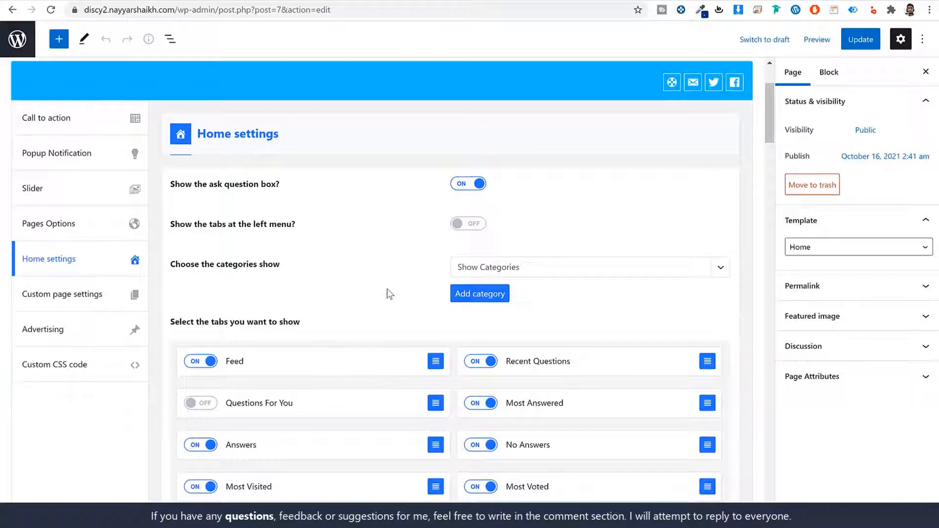
{"action": "scroll", "coordinate": [386, 303], "scroll_direction": "down", "scroll_amount": 2}
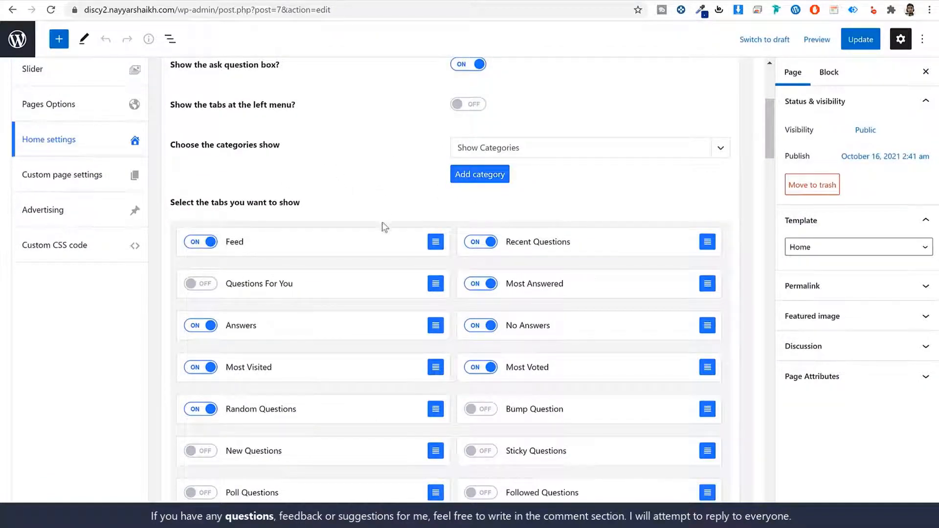
{"action": "left_click", "coordinate": [212, 244]}
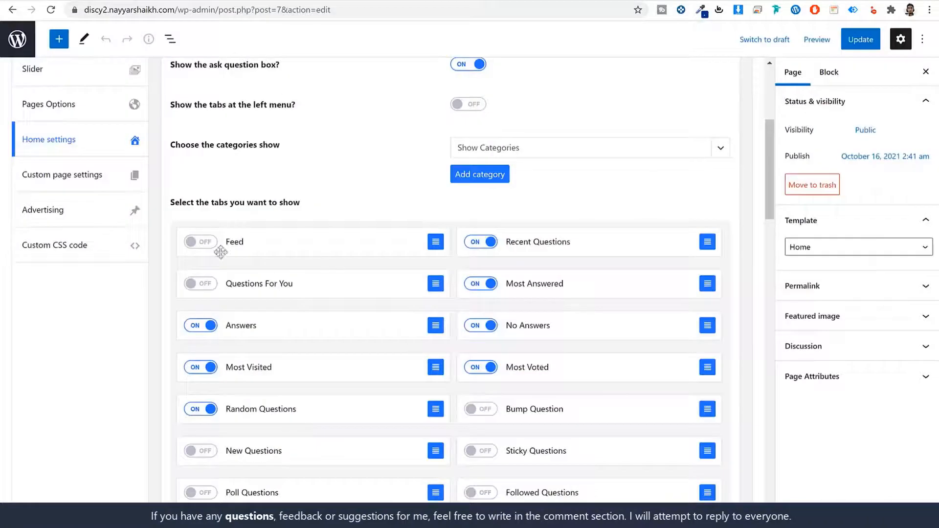
{"action": "scroll", "coordinate": [556, 266], "scroll_direction": "down", "scroll_amount": 2}
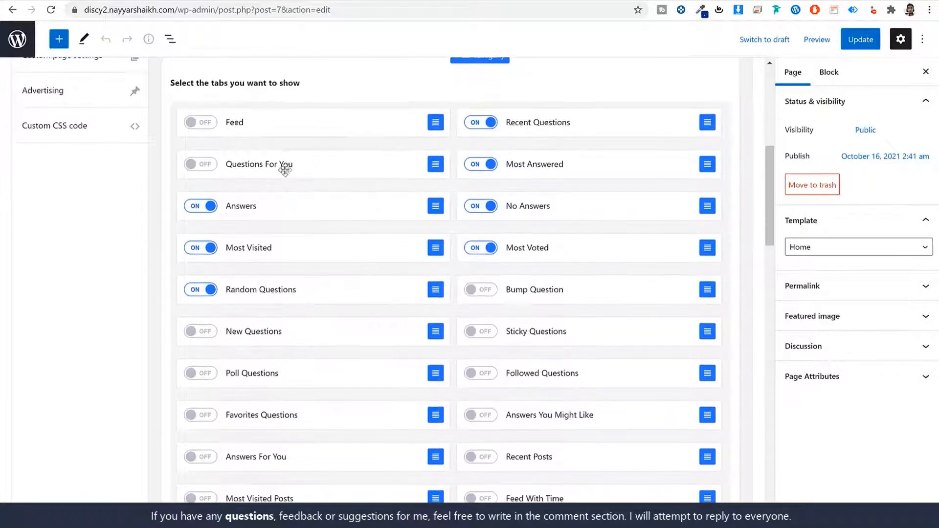
{"action": "left_click", "coordinate": [201, 164]}
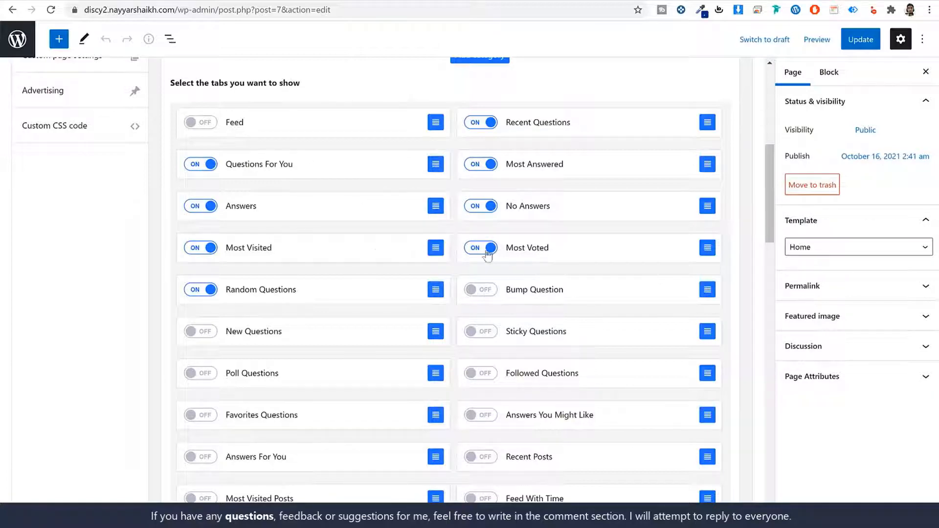
Step: Drag the Recent Questions tab to a new position and check the live homepage
{"action": "scroll", "coordinate": [578, 314], "scroll_direction": "down", "scroll_amount": 12}
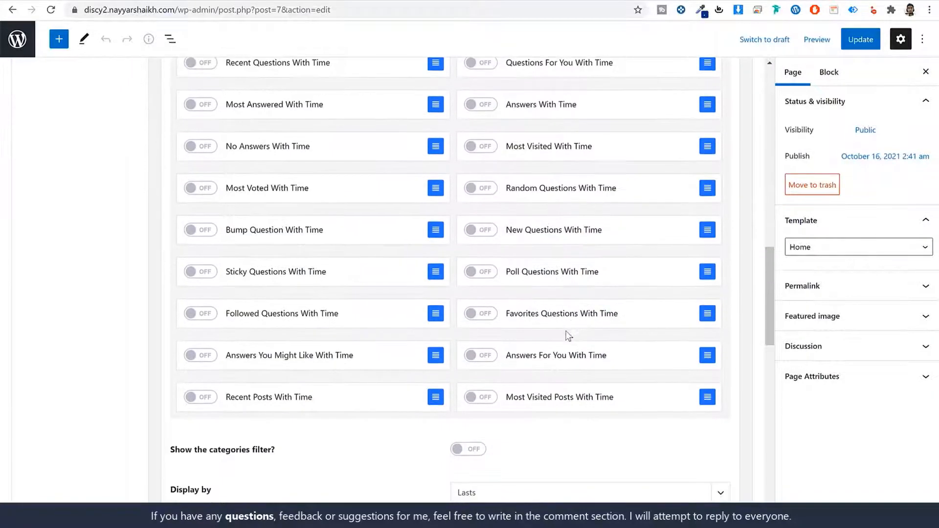
{"action": "scroll", "coordinate": [559, 361], "scroll_direction": "up", "scroll_amount": 8}
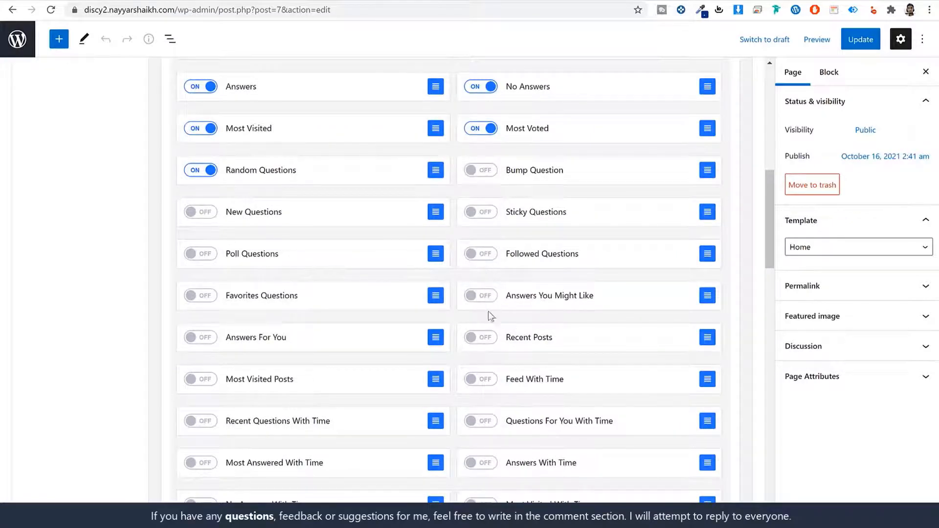
{"action": "scroll", "coordinate": [489, 316], "scroll_direction": "down", "scroll_amount": 6}
{"action": "scroll", "coordinate": [520, 313], "scroll_direction": "up", "scroll_amount": 10}
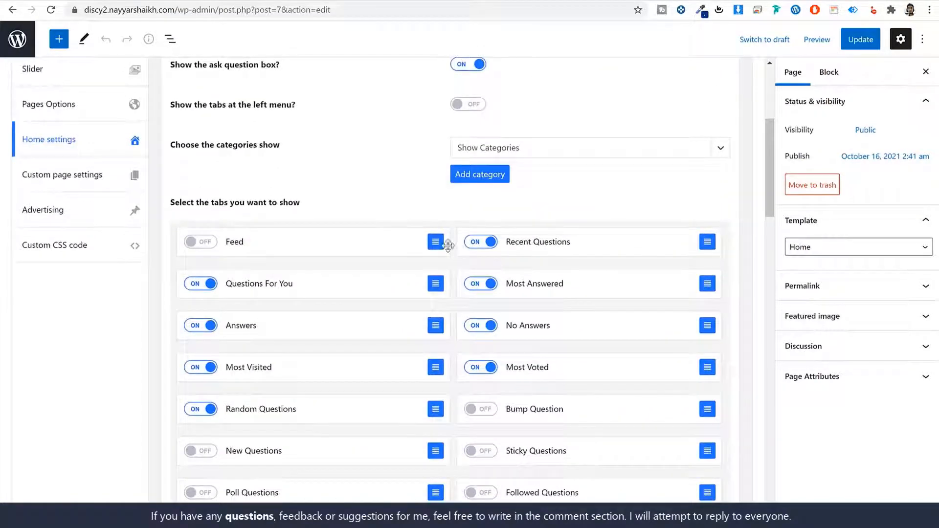
{"action": "left_click_drag", "start_coordinate": [705, 242], "coordinate": [536, 246]}
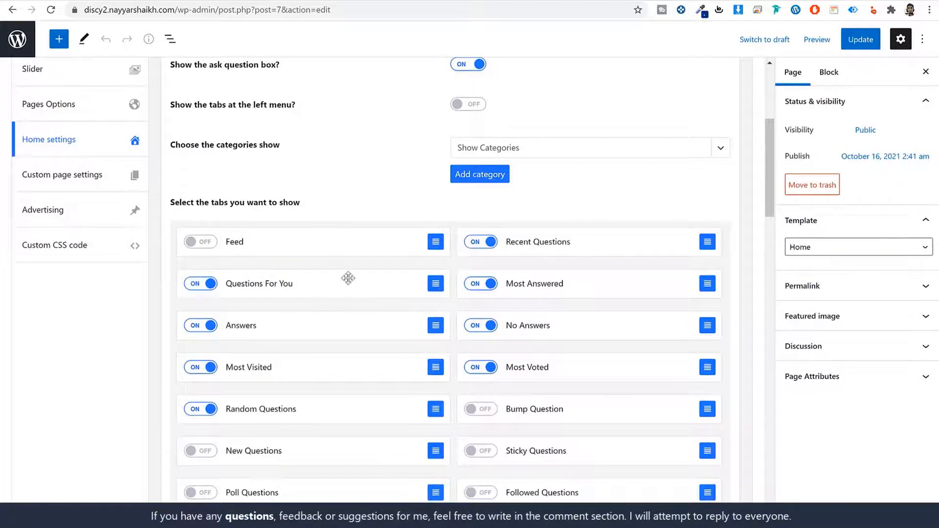
{"action": "scroll", "coordinate": [520, 351], "scroll_direction": "down", "scroll_amount": 15}
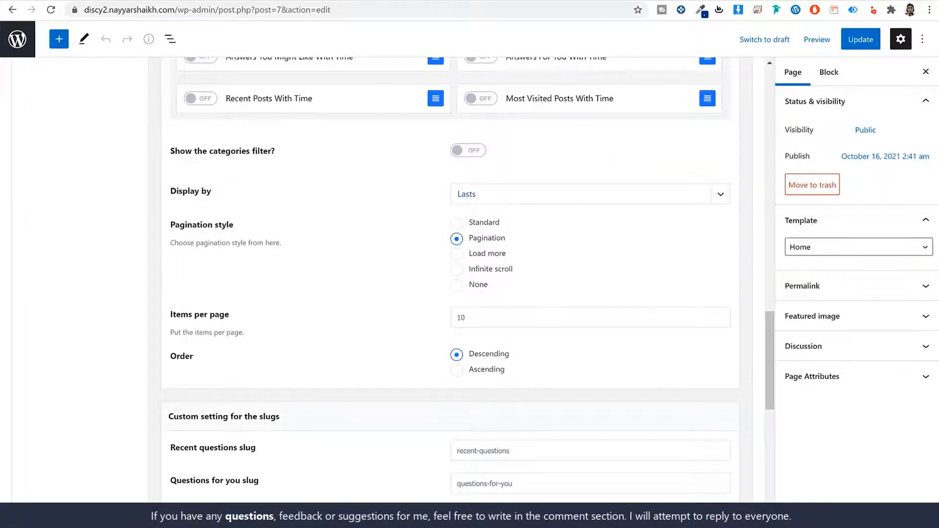
{"action": "left_click", "coordinate": [121, 1]}
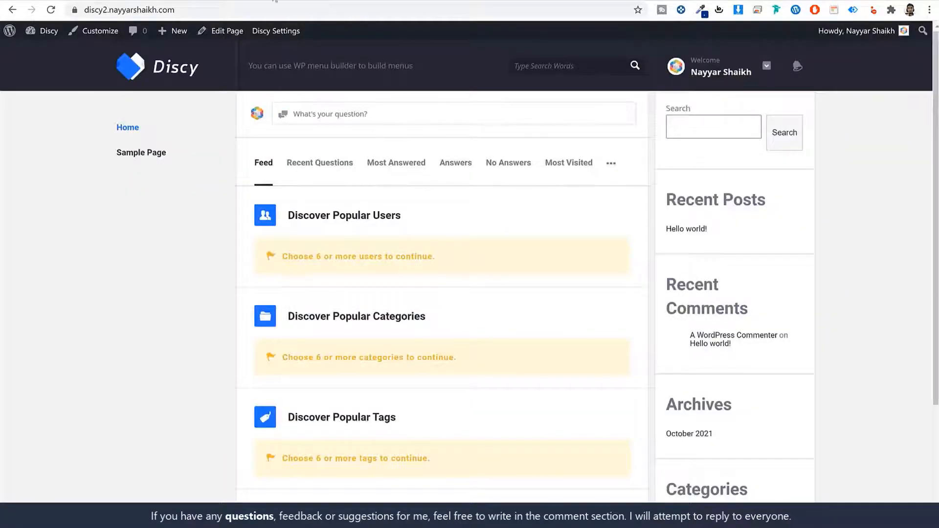
Step: Compare with the demo homepage's Load more button for its question list
{"action": "left_click", "coordinate": [286, 2]}
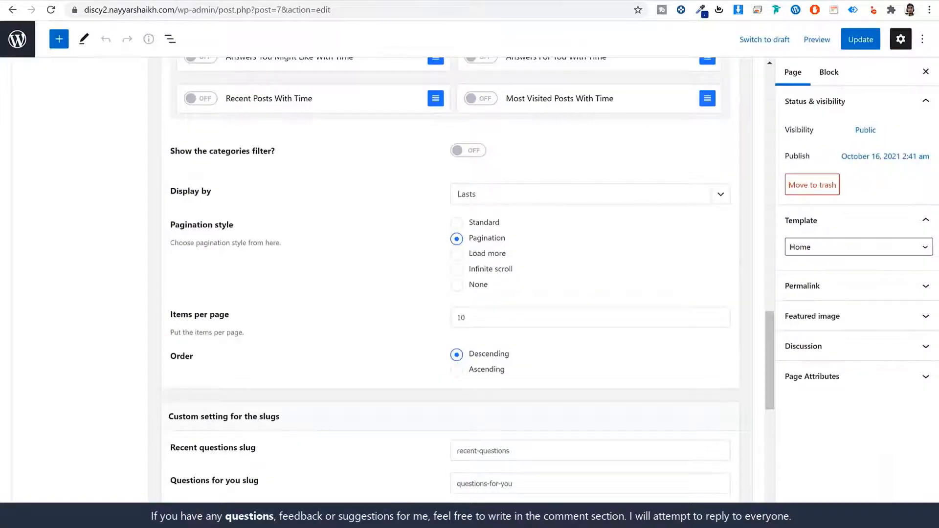
{"action": "left_click", "coordinate": [122, 2]}
{"action": "scroll", "coordinate": [535, 412], "scroll_direction": "down", "scroll_amount": 20}
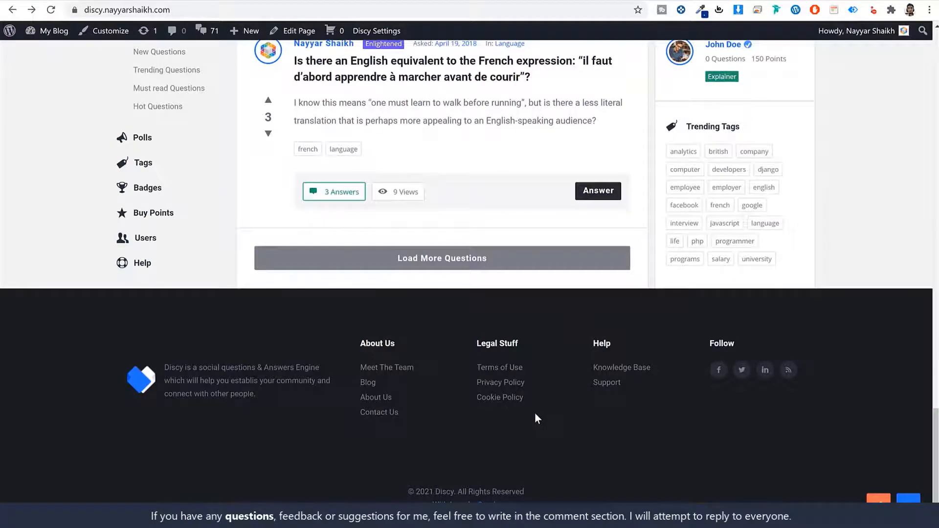
{"action": "left_click", "coordinate": [464, 259]}
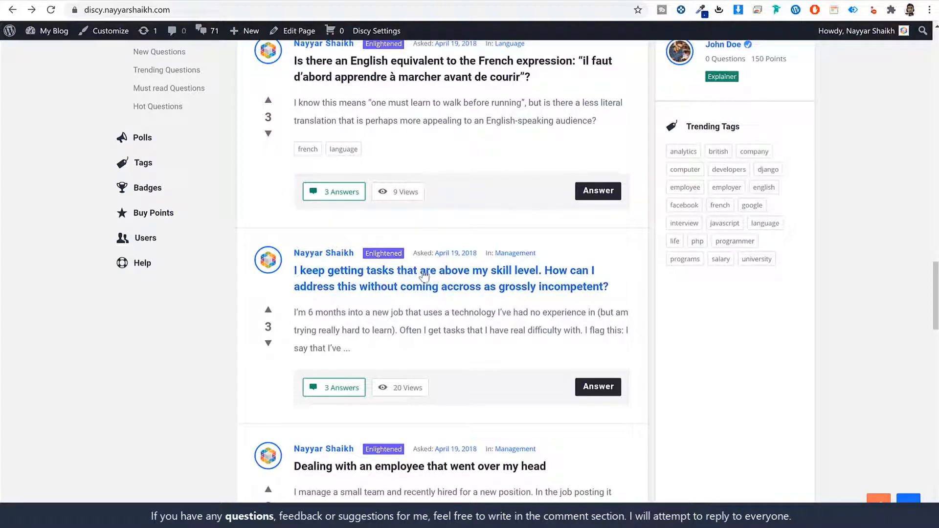
{"action": "scroll", "coordinate": [505, 379], "scroll_direction": "down", "scroll_amount": 2}
{"action": "scroll", "coordinate": [507, 386], "scroll_direction": "up", "scroll_amount": 3}
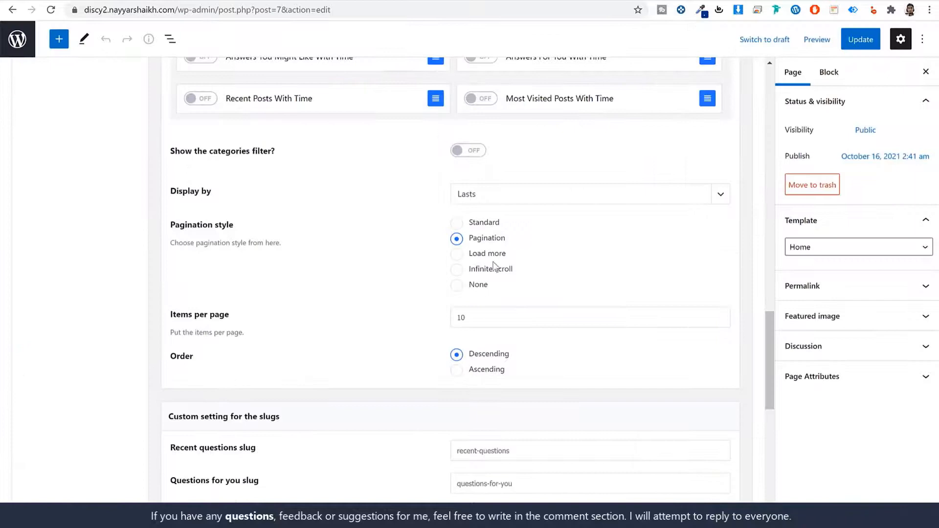
Step: Set pagination style to Load more with 10 items per page, update the Home page, and view the live site
{"action": "left_click", "coordinate": [484, 254]}
{"action": "scroll", "coordinate": [612, 272], "scroll_direction": "down", "scroll_amount": 2}
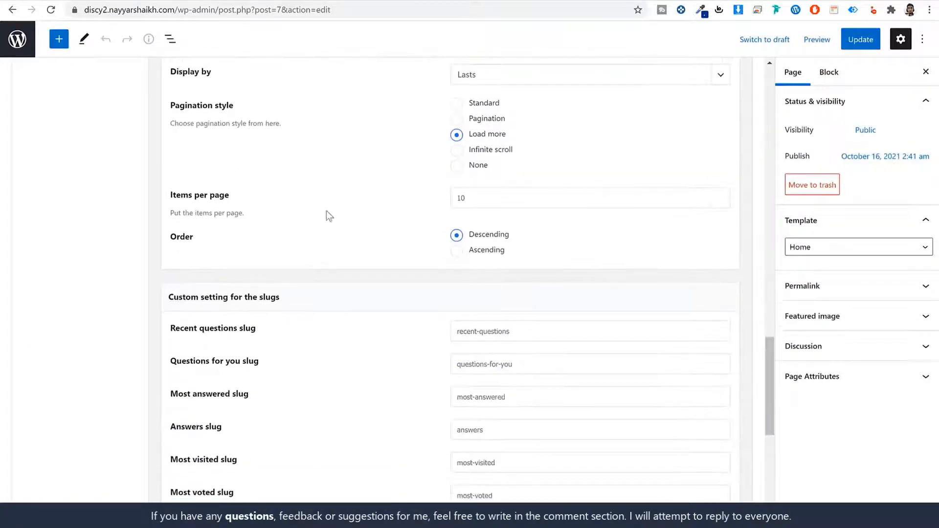
{"action": "double_click", "coordinate": [460, 199]}
{"action": "scroll", "coordinate": [587, 243], "scroll_direction": "down", "scroll_amount": 1}
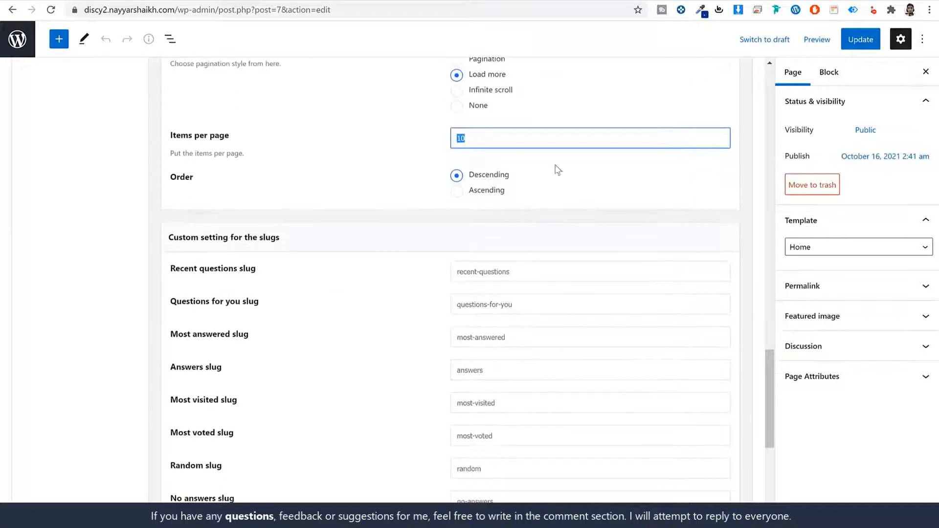
{"action": "left_click", "coordinate": [472, 180]}
{"action": "left_click", "coordinate": [521, 175]}
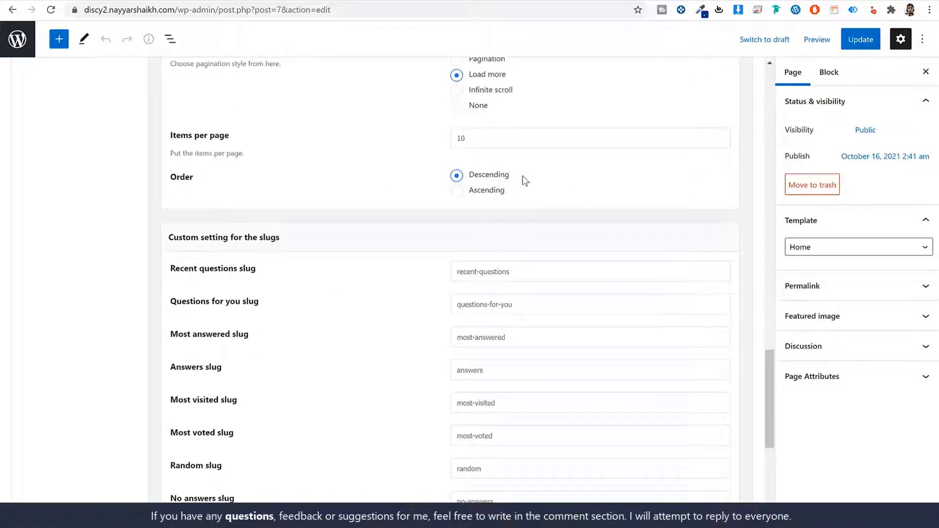
{"action": "scroll", "coordinate": [521, 275], "scroll_direction": "down", "scroll_amount": 2}
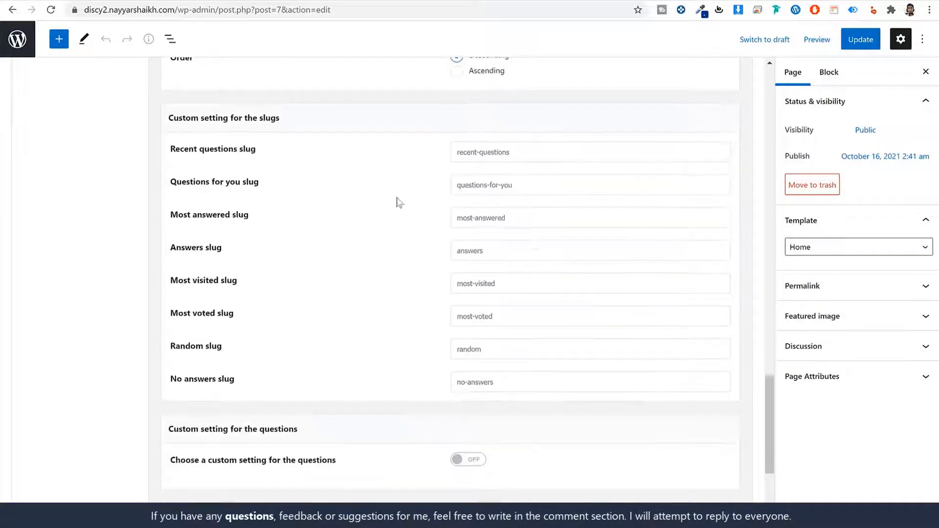
{"action": "scroll", "coordinate": [521, 320], "scroll_direction": "down", "scroll_amount": 2}
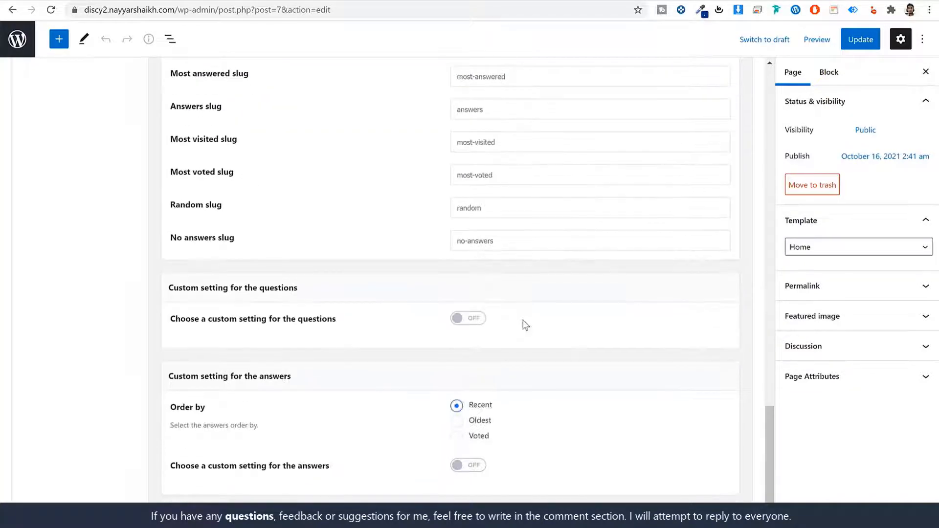
{"action": "left_click", "coordinate": [862, 42]}
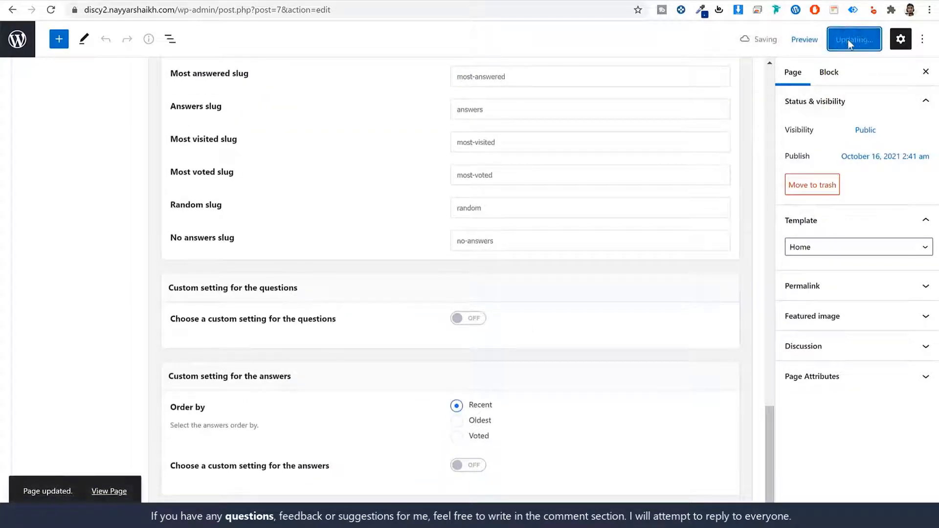
{"action": "left_click", "coordinate": [357, 1]}
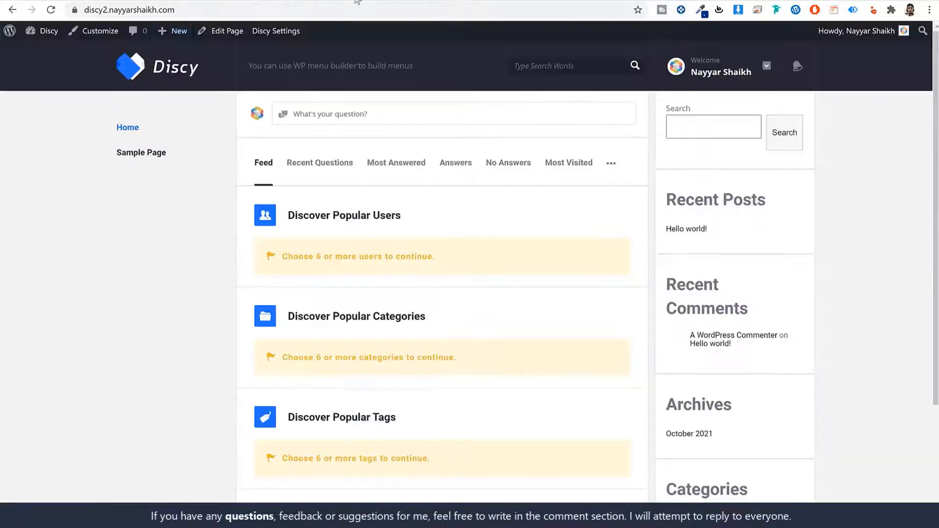
Step: Reload the homepage and note its 'No Questions Found' message
{"action": "left_click", "coordinate": [51, 10]}
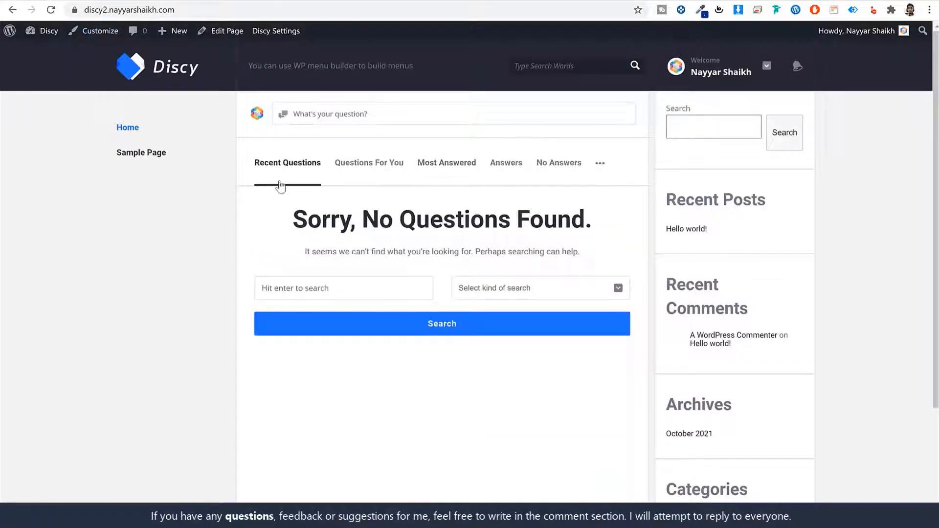
{"action": "left_click_drag", "start_coordinate": [280, 223], "coordinate": [597, 225]}
{"action": "left_click", "coordinate": [600, 225]}
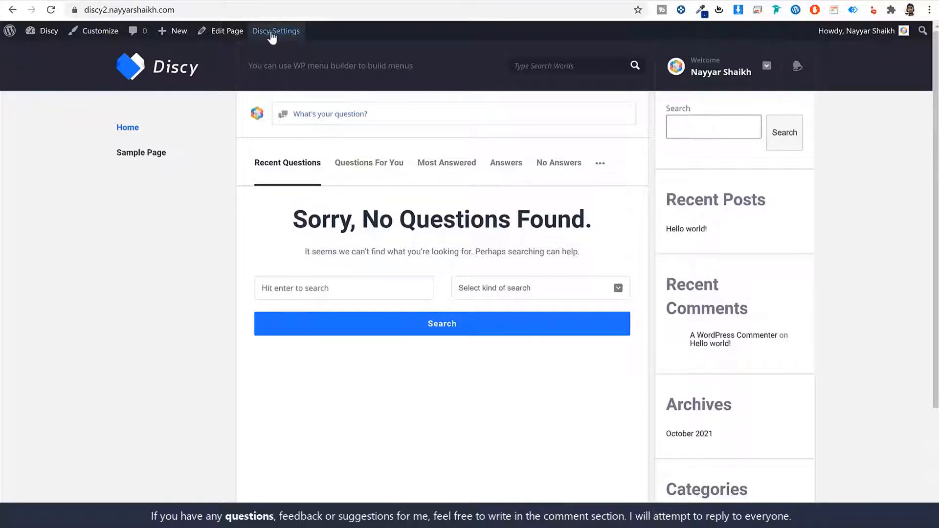
Step: In Discy General settings, enable 'Activate the ask question button', save, and reload the front page
{"action": "right_click", "coordinate": [272, 33]}
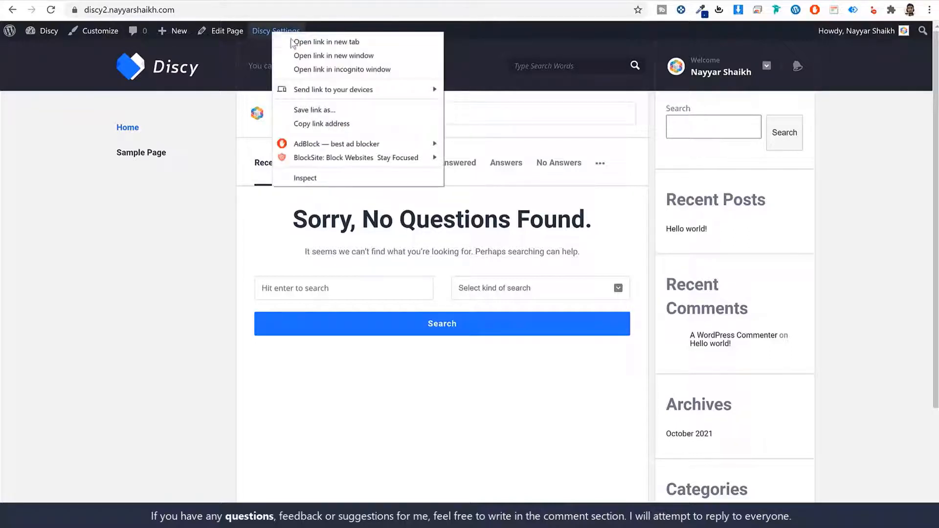
{"action": "left_click", "coordinate": [335, 44]}
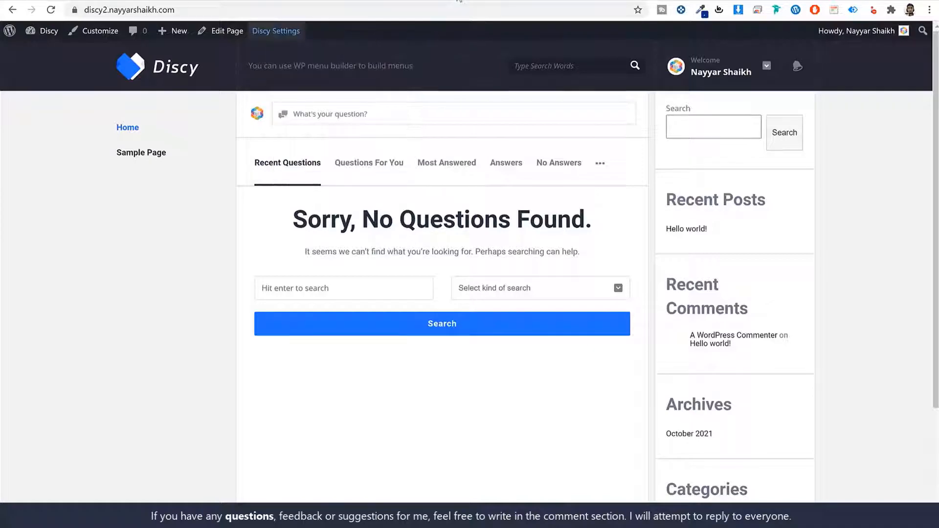
{"action": "left_click", "coordinate": [459, 1]}
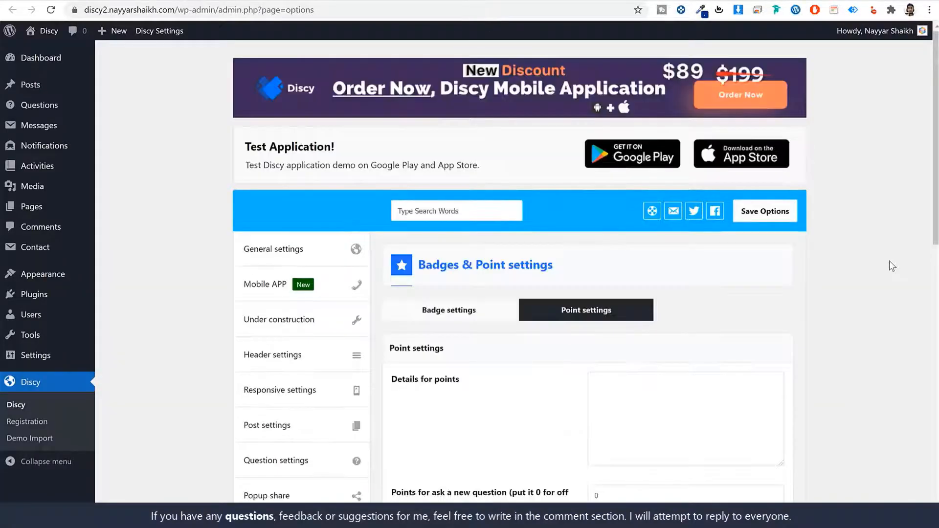
{"action": "left_click", "coordinate": [306, 252]}
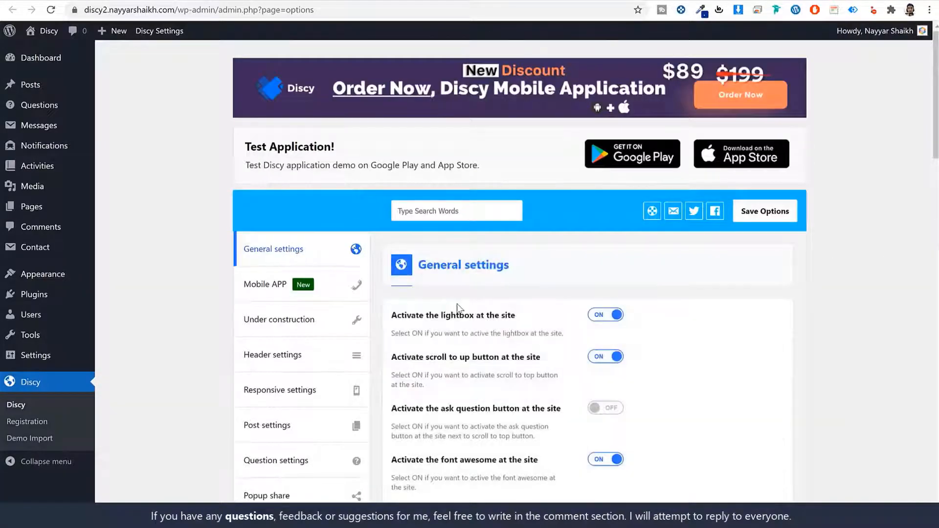
{"action": "scroll", "coordinate": [454, 301], "scroll_direction": "down", "scroll_amount": 3}
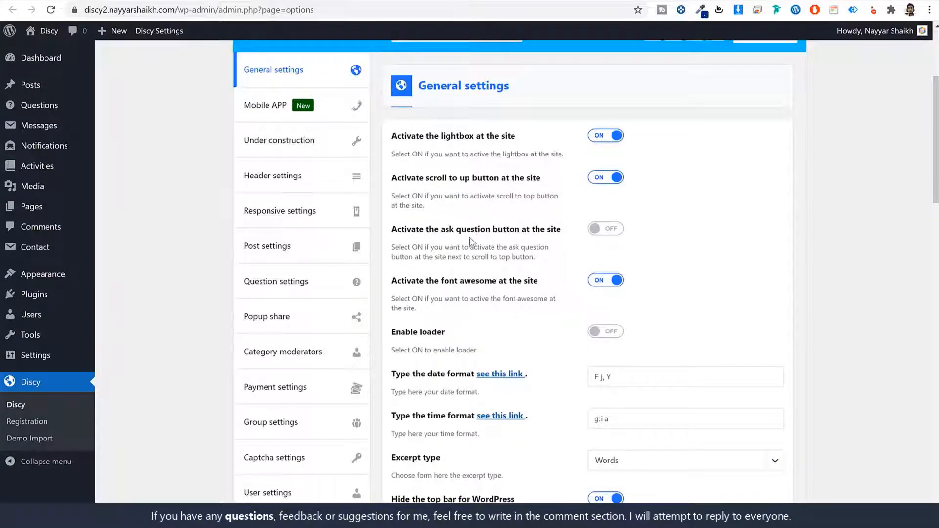
{"action": "left_click", "coordinate": [613, 233]}
{"action": "scroll", "coordinate": [670, 293], "scroll_direction": "down", "scroll_amount": 8}
{"action": "scroll", "coordinate": [670, 327], "scroll_direction": "down", "scroll_amount": 10}
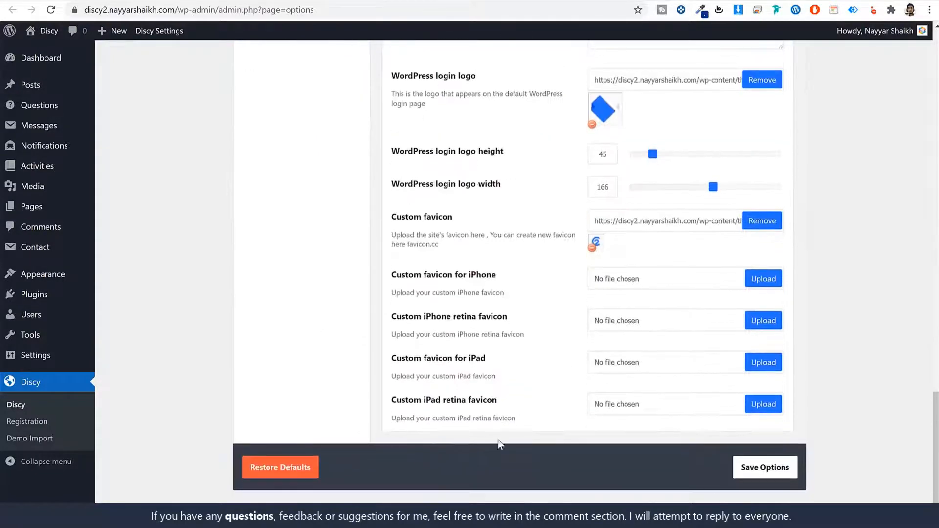
{"action": "left_click", "coordinate": [772, 470]}
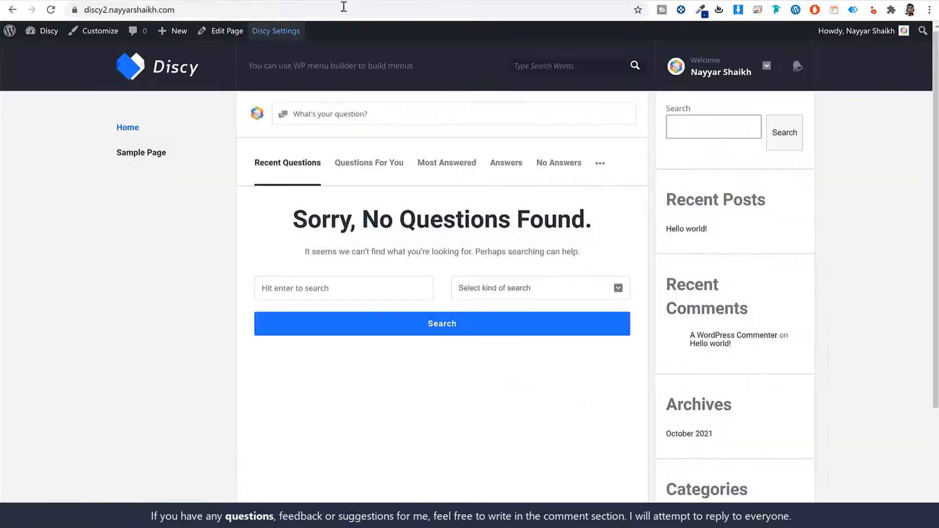
{"action": "left_click", "coordinate": [343, 6]}
{"action": "key", "text": "Return"}
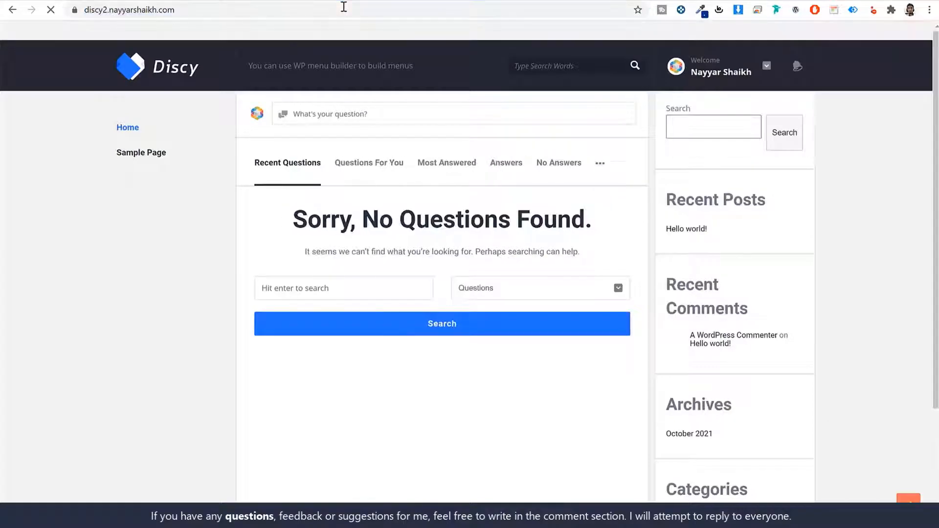
Step: Paste the demo question title 'i see him last night' into the new question's title
{"action": "left_click", "coordinate": [374, 119]}
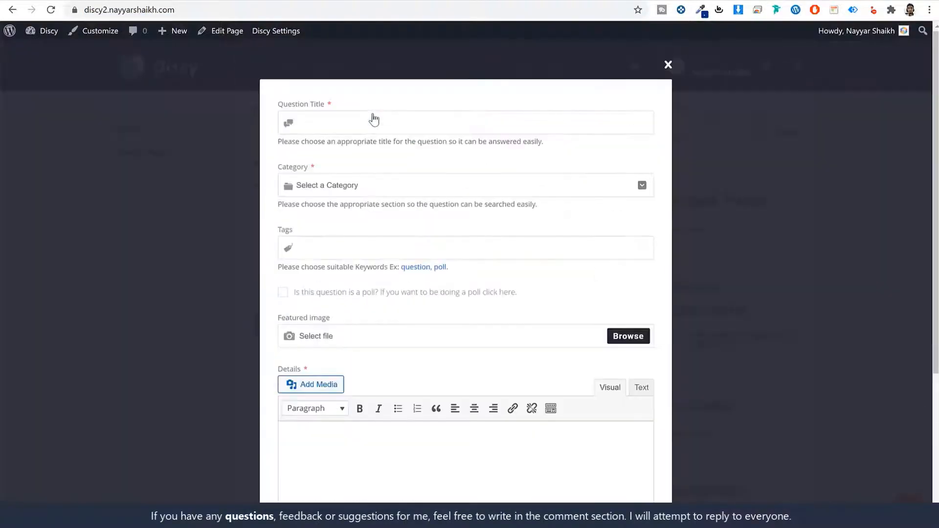
{"action": "scroll", "coordinate": [461, 319], "scroll_direction": "down", "scroll_amount": 4}
{"action": "scroll", "coordinate": [461, 318], "scroll_direction": "up", "scroll_amount": 4}
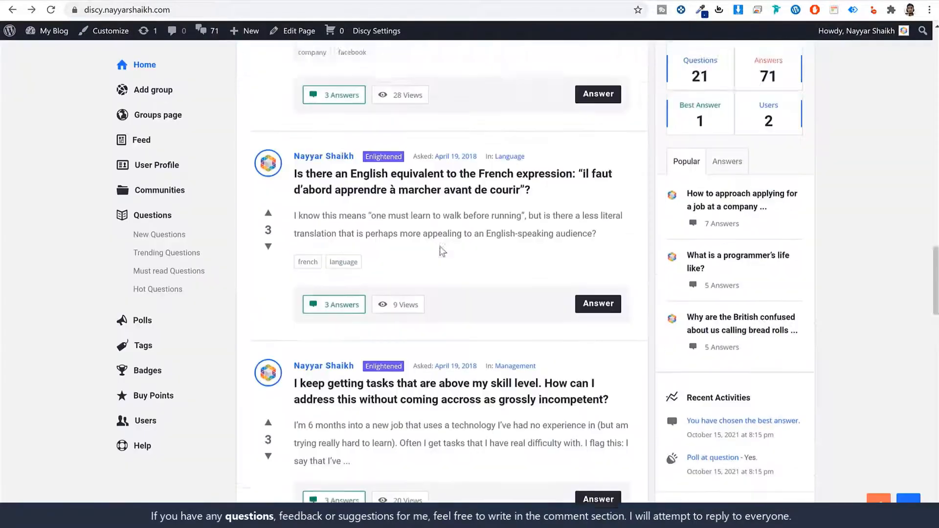
{"action": "scroll", "coordinate": [439, 247], "scroll_direction": "up", "scroll_amount": 20}
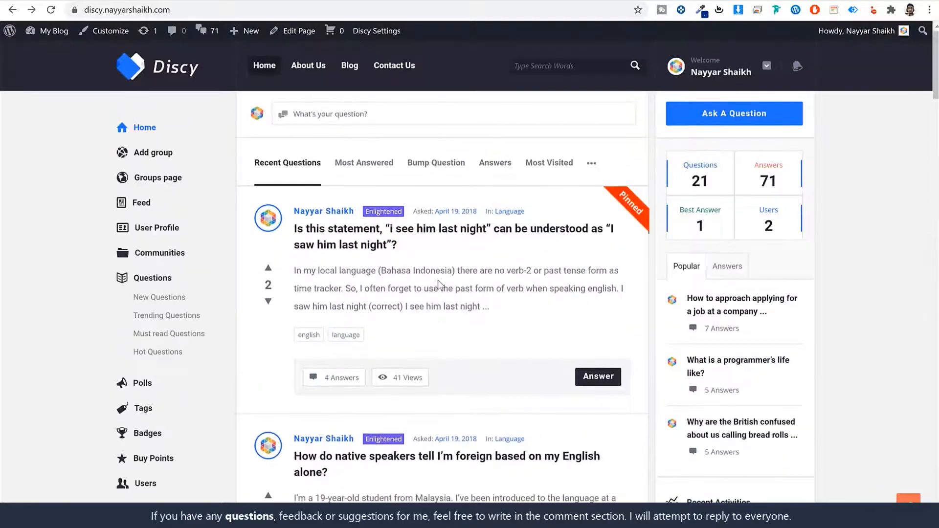
{"action": "scroll", "coordinate": [440, 279], "scroll_direction": "down", "scroll_amount": 5}
{"action": "scroll", "coordinate": [446, 334], "scroll_direction": "up", "scroll_amount": 1}
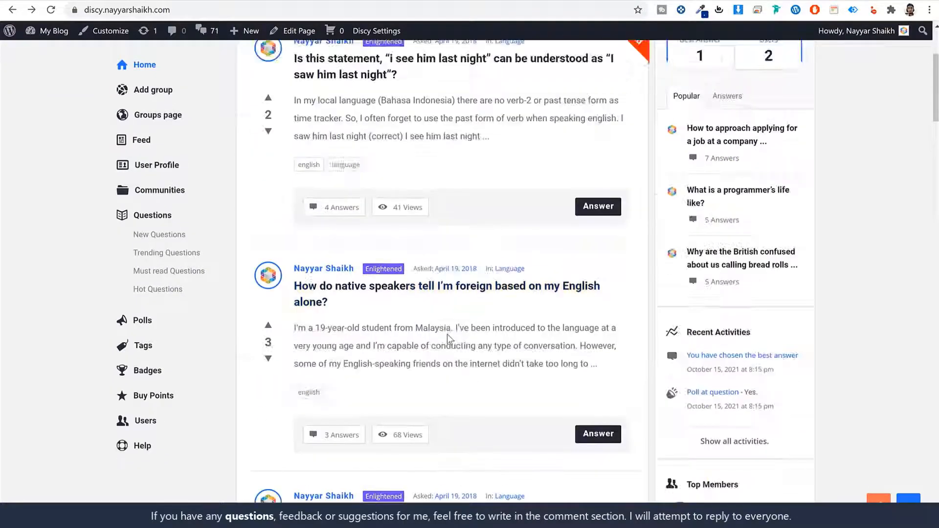
{"action": "scroll", "coordinate": [447, 333], "scroll_direction": "up", "scroll_amount": 3}
{"action": "left_click", "coordinate": [422, 236]}
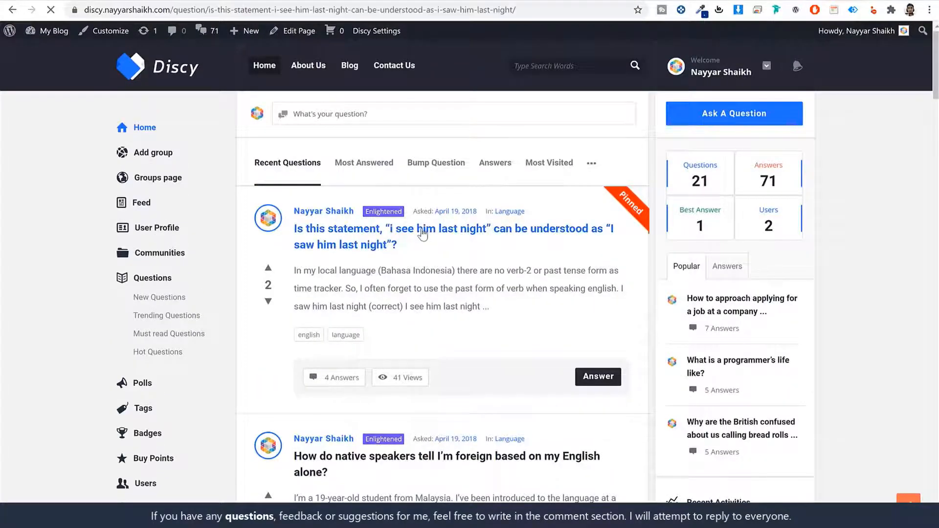
{"action": "left_click_drag", "start_coordinate": [296, 188], "coordinate": [404, 213]}
{"action": "key", "text": "ctrl+c"}
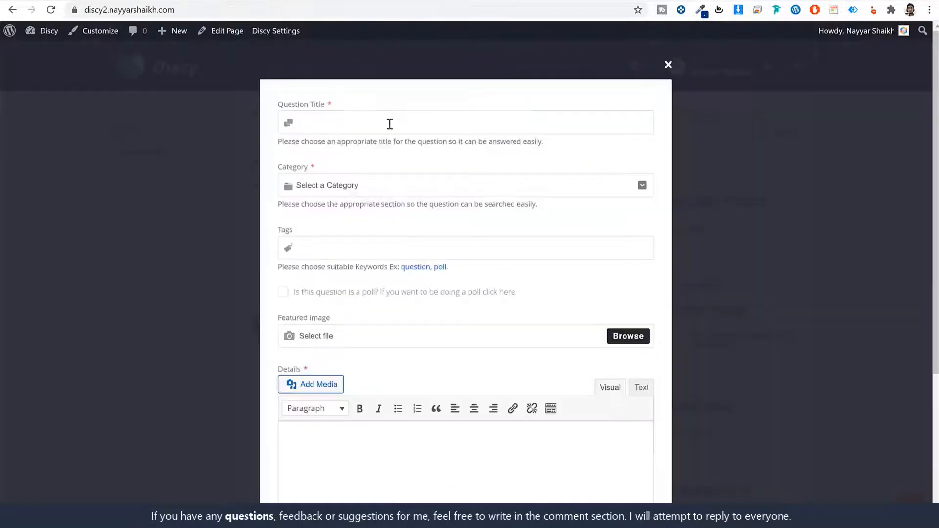
{"action": "left_click", "coordinate": [376, 129]}
{"action": "key", "text": "ctrl+v"}
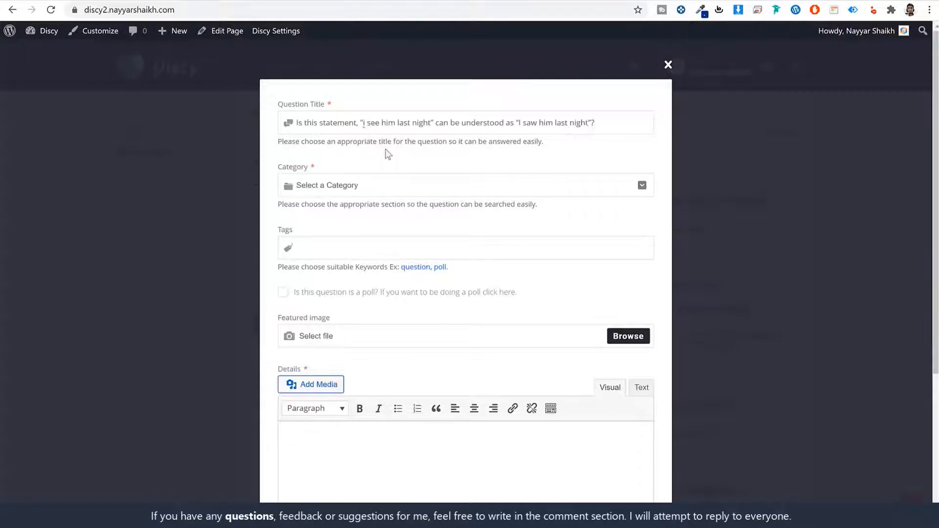
Step: Find the Category dropdown empty and go to Questions > Question Categories
{"action": "left_click", "coordinate": [337, 186]}
{"action": "left_click", "coordinate": [359, 233]}
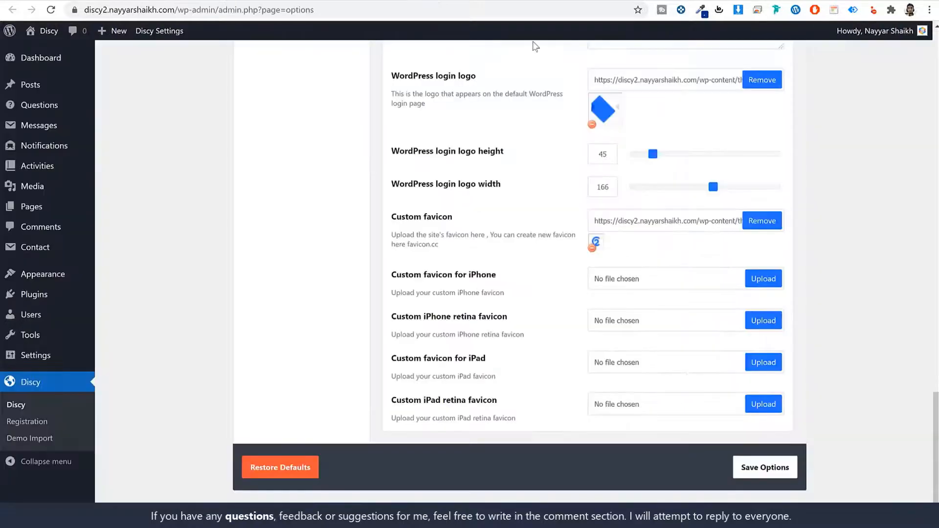
{"action": "scroll", "coordinate": [735, 215], "scroll_direction": "up", "scroll_amount": 15}
{"action": "scroll", "coordinate": [734, 215], "scroll_direction": "up", "scroll_amount": 3}
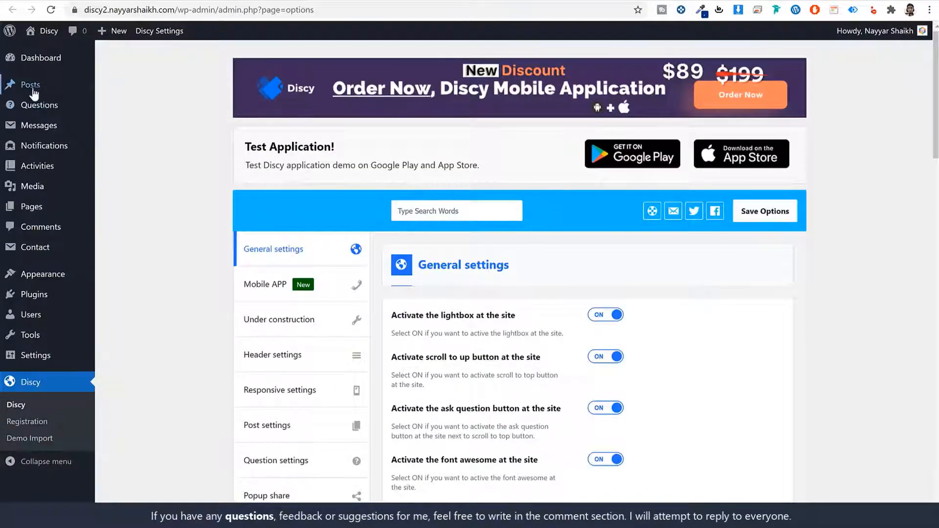
{"action": "mouse_move", "coordinate": [39, 103]}
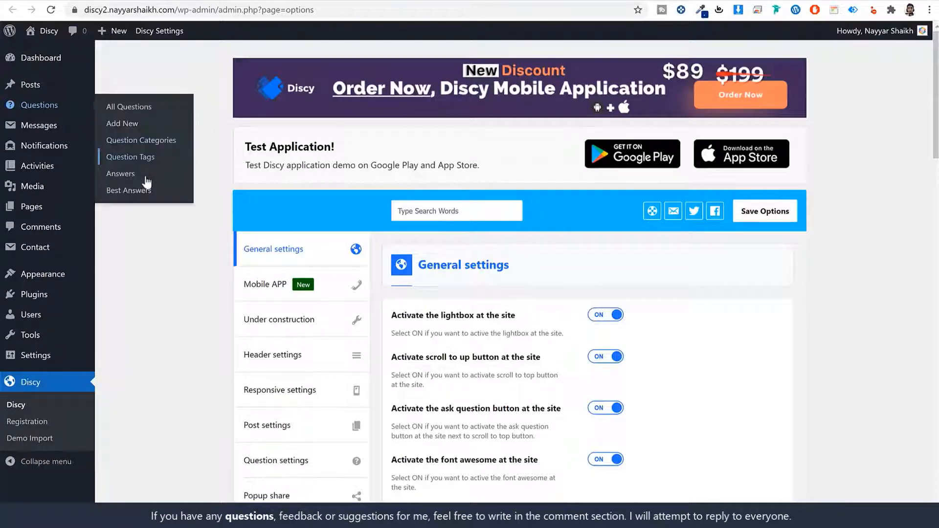
{"action": "left_click", "coordinate": [153, 143]}
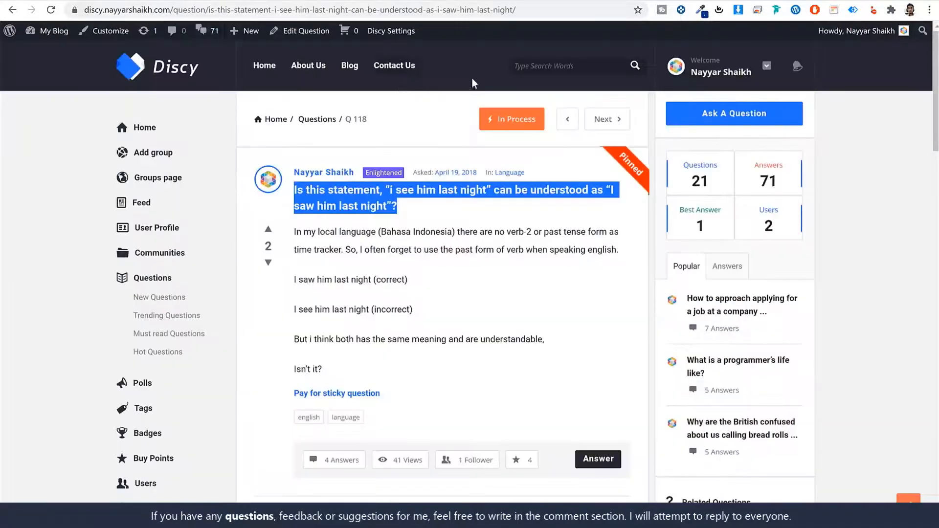
Step: Check the demo's categories and name the new question category 'Politics'
{"action": "left_click", "coordinate": [733, 119]}
{"action": "left_click", "coordinate": [430, 184]}
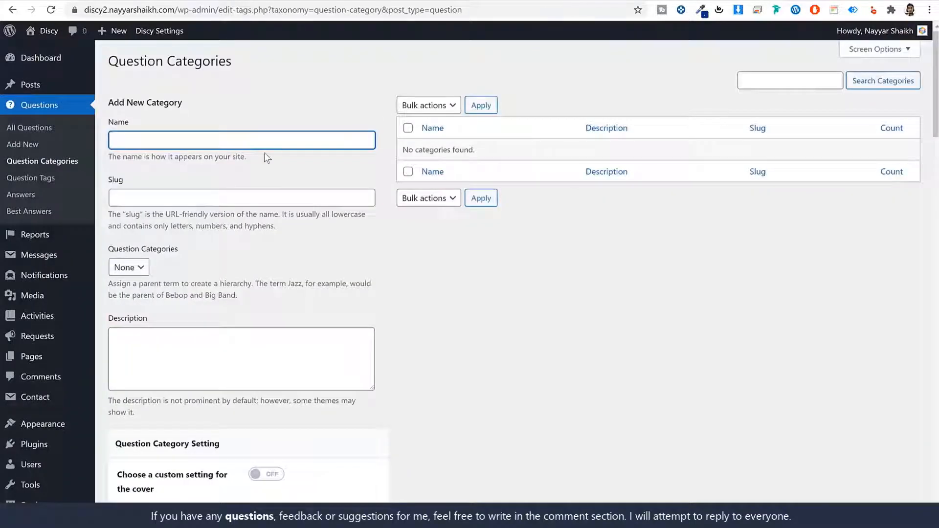
{"action": "type", "text": "Polityics"}
{"action": "key", "text": "BackSpace"}
{"action": "key", "text": "BackSpace"}
{"action": "key", "text": "BackSpace"}
{"action": "key", "text": "BackSpace"}
{"action": "type", "text": "c"}
{"action": "key", "text": "BackSpace"}
{"action": "type", "text": "ics"}
Step: Look at the demo site's Language category page for reference
{"action": "scroll", "coordinate": [256, 216], "scroll_direction": "down", "scroll_amount": 5}
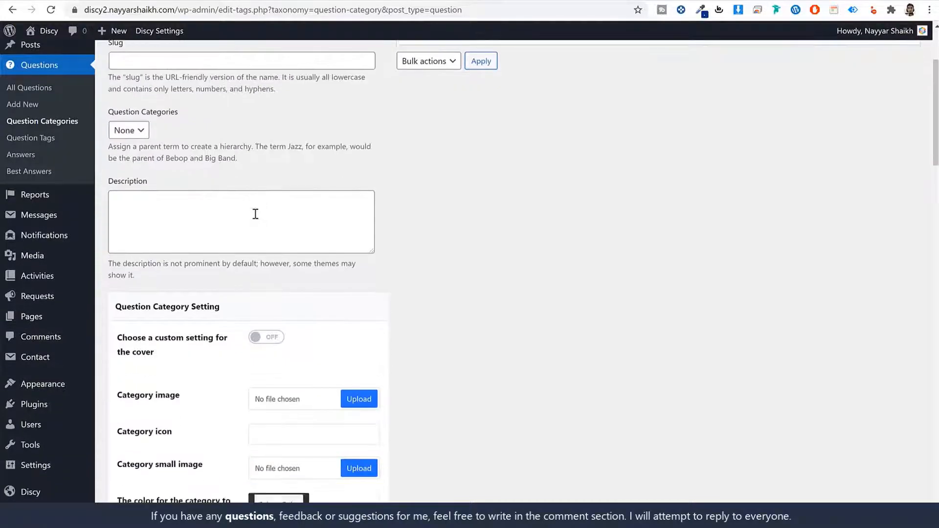
{"action": "scroll", "coordinate": [266, 226], "scroll_direction": "down", "scroll_amount": 1}
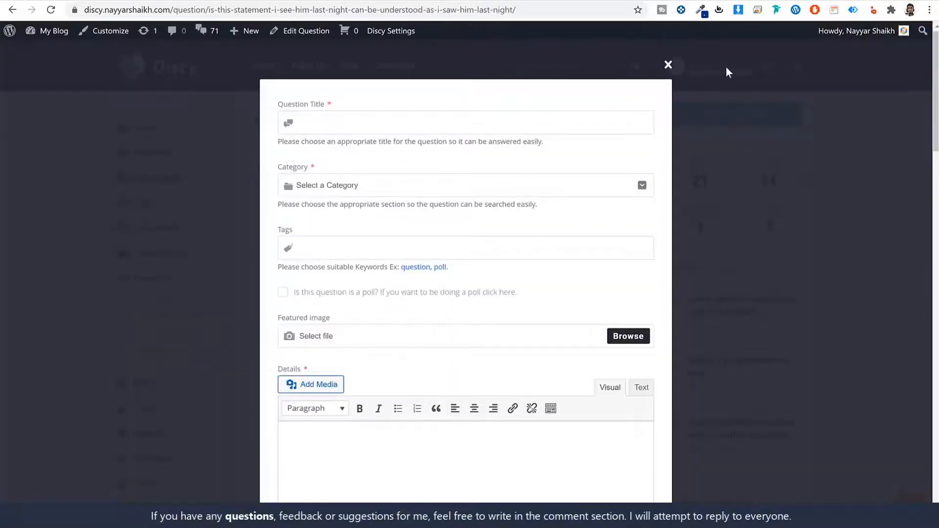
{"action": "left_click", "coordinate": [726, 68]}
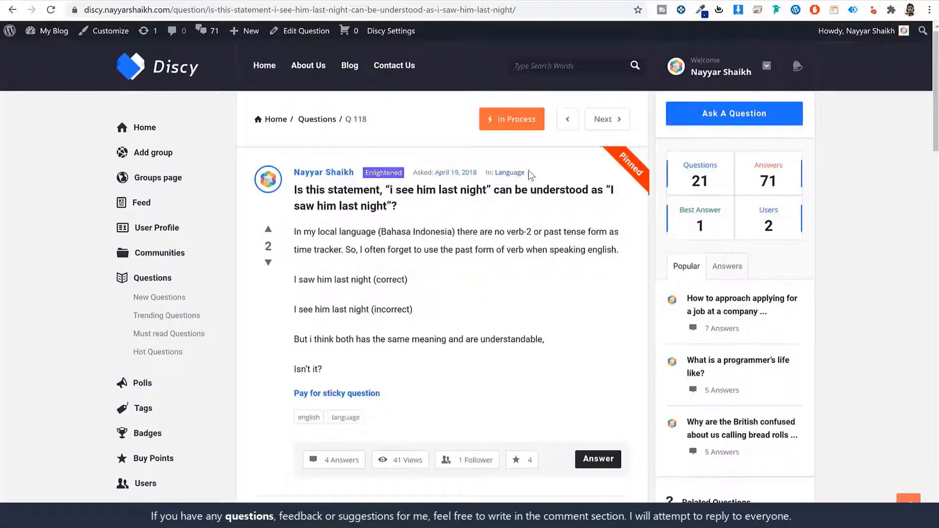
{"action": "left_click", "coordinate": [509, 173]}
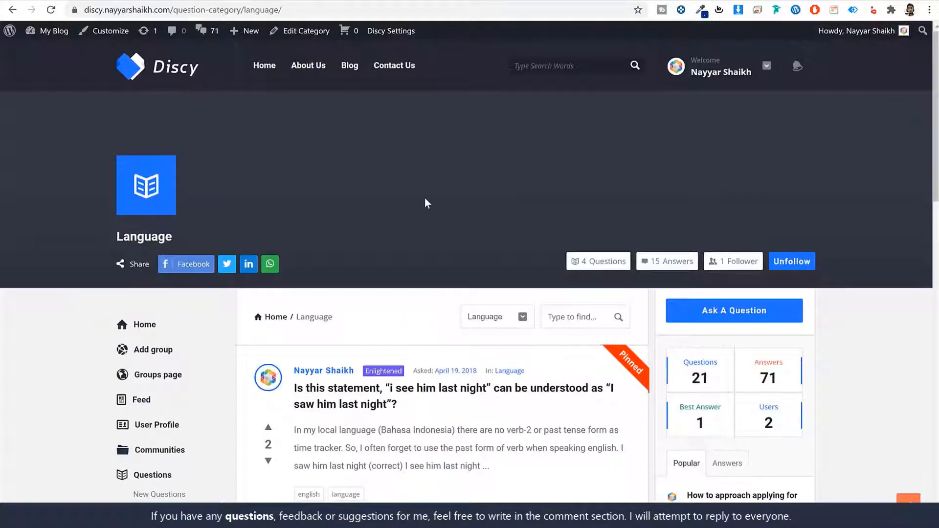
{"action": "scroll", "coordinate": [460, 306], "scroll_direction": "down", "scroll_amount": 10}
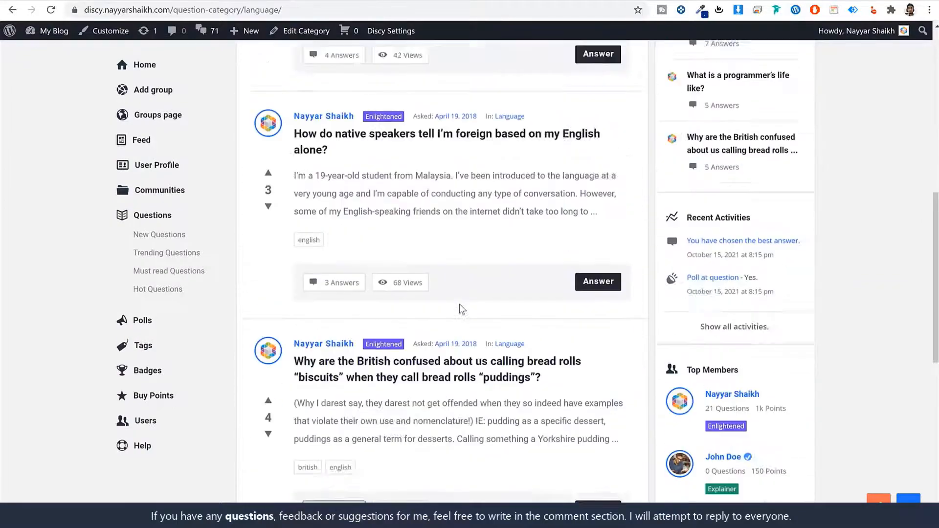
{"action": "scroll", "coordinate": [460, 306], "scroll_direction": "up", "scroll_amount": 10}
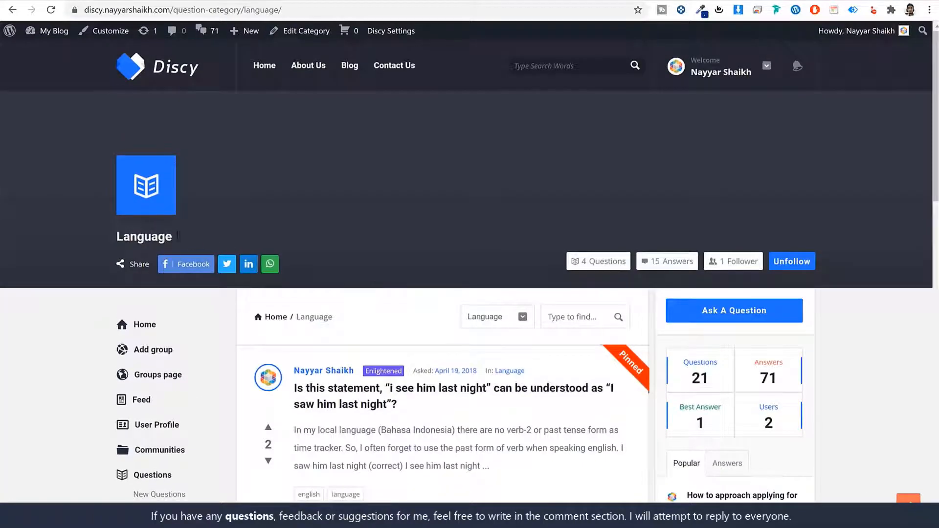
{"action": "left_click_drag", "start_coordinate": [177, 237], "coordinate": [107, 238]}
{"action": "left_click", "coordinate": [332, 228]}
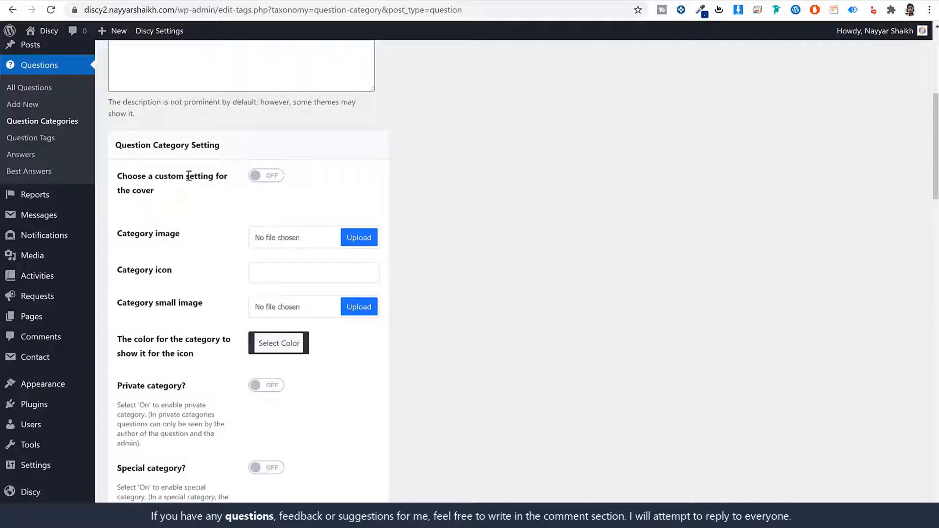
Step: Start uploading a category image, browsing to the Discy > Media folder
{"action": "left_click", "coordinate": [352, 241]}
{"action": "left_click", "coordinate": [385, 294]}
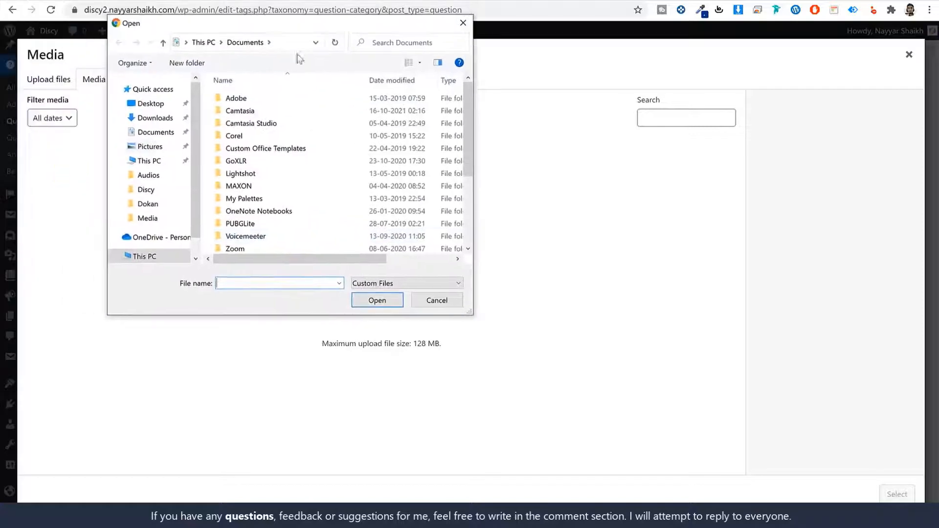
{"action": "left_click", "coordinate": [163, 189]}
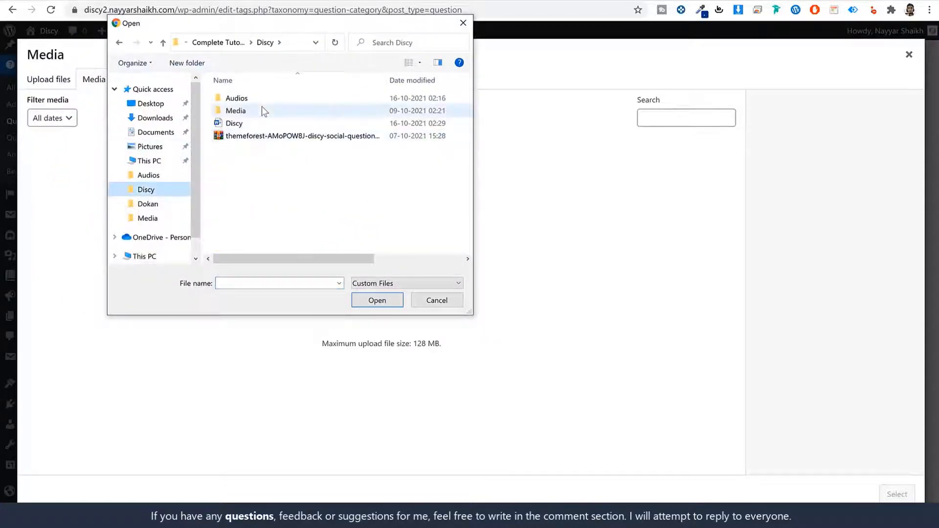
{"action": "double_click", "coordinate": [263, 109]}
Step: Dismiss the file picker and open the short link w3qna.com/961 in Chrome
{"action": "left_click", "coordinate": [463, 23]}
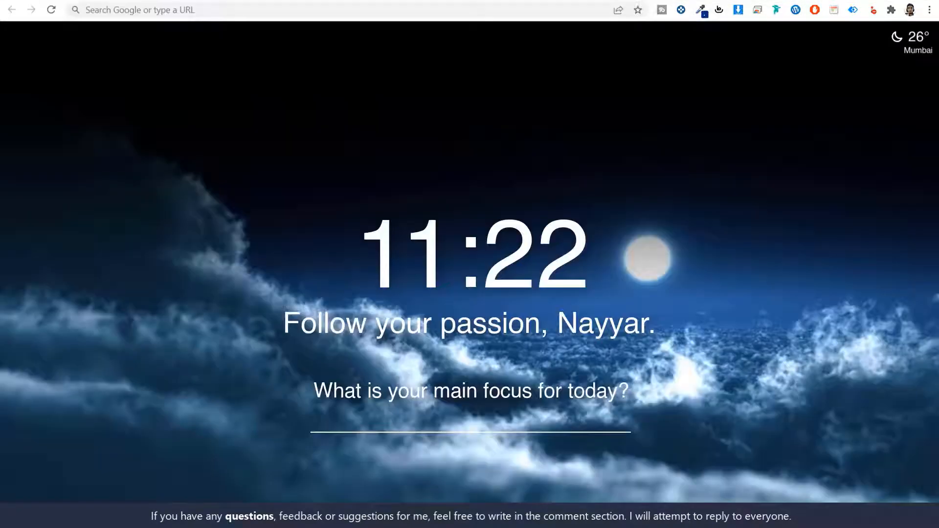
{"action": "left_click", "coordinate": [230, 9]}
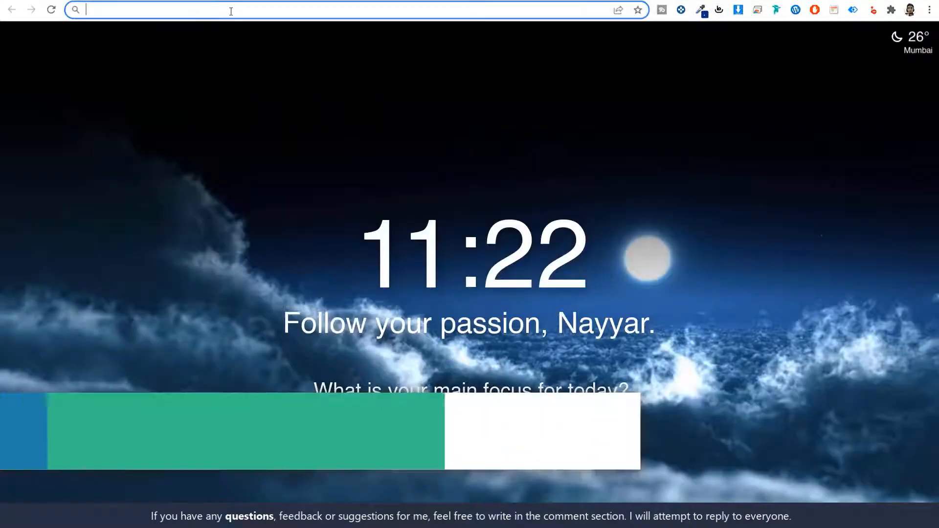
{"action": "type", "text": "w3qna.com/961"}
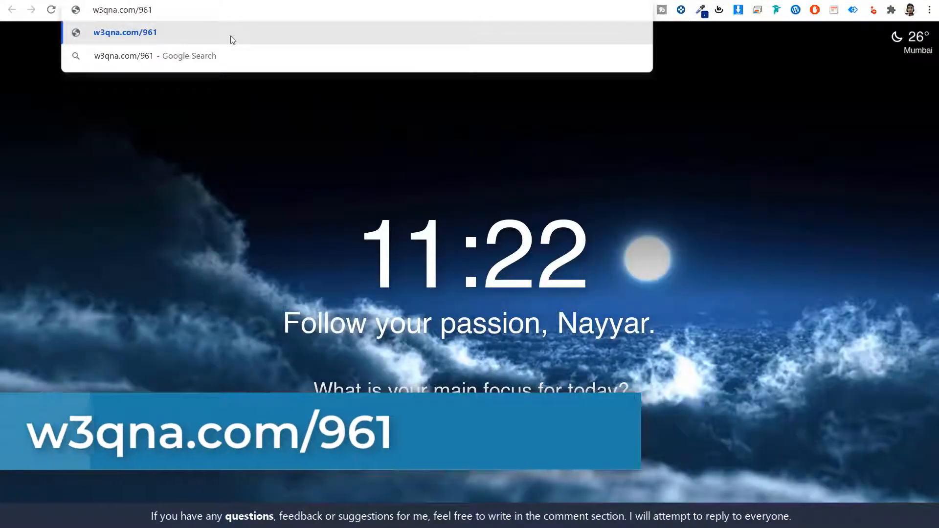
{"action": "key", "text": "Return"}
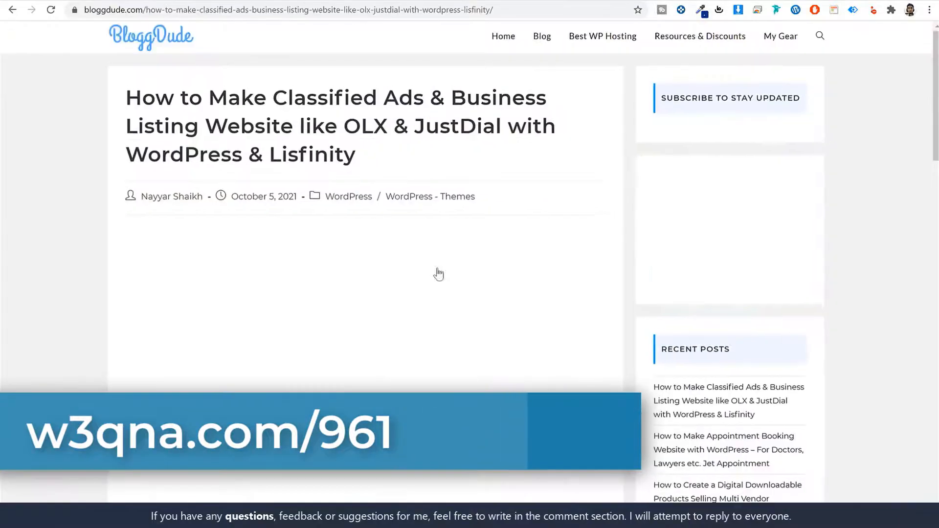
Step: Find and highlight the Download Free Images entry in the BloggDude article
{"action": "scroll", "coordinate": [427, 319], "scroll_direction": "down", "scroll_amount": 6}
{"action": "scroll", "coordinate": [761, 226], "scroll_direction": "up", "scroll_amount": 6}
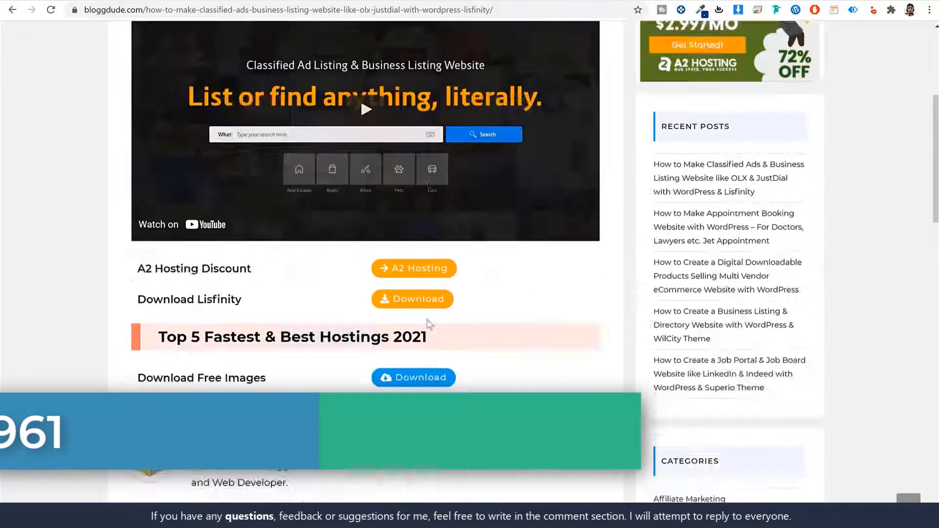
{"action": "scroll", "coordinate": [827, 220], "scroll_direction": "up", "scroll_amount": 3}
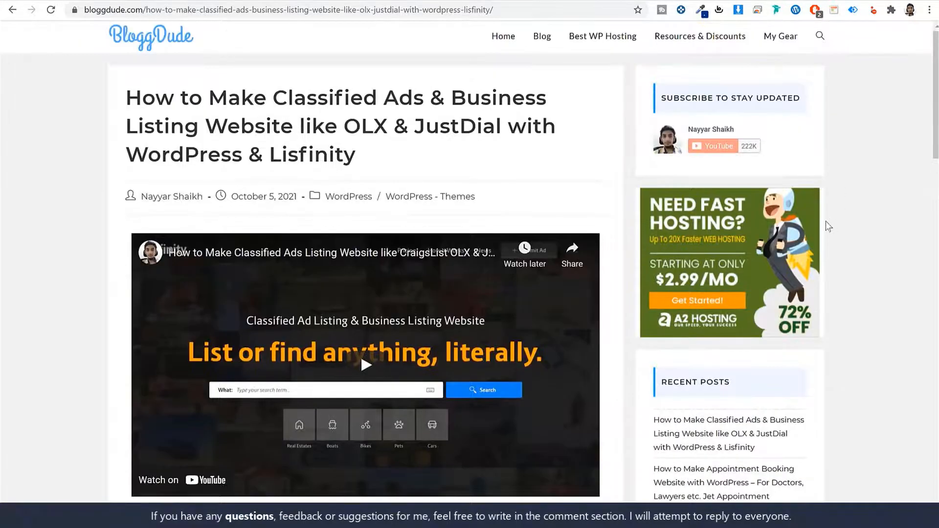
{"action": "scroll", "coordinate": [822, 221], "scroll_direction": "down", "scroll_amount": 8}
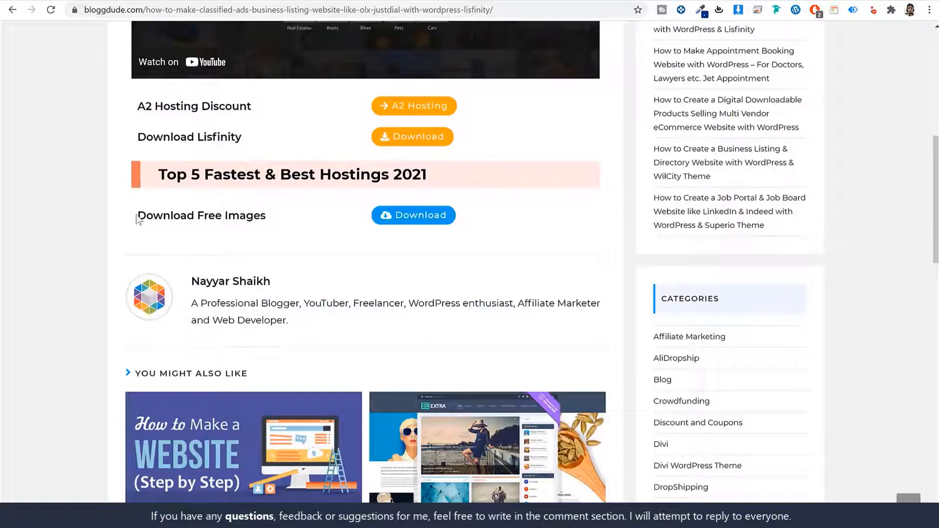
{"action": "left_click_drag", "start_coordinate": [137, 219], "coordinate": [268, 219]}
Step: Browse the Discy folder, check the theme archive's actions, and open the Media folder
{"action": "left_click", "coordinate": [528, 516]}
{"action": "left_click", "coordinate": [503, 294]}
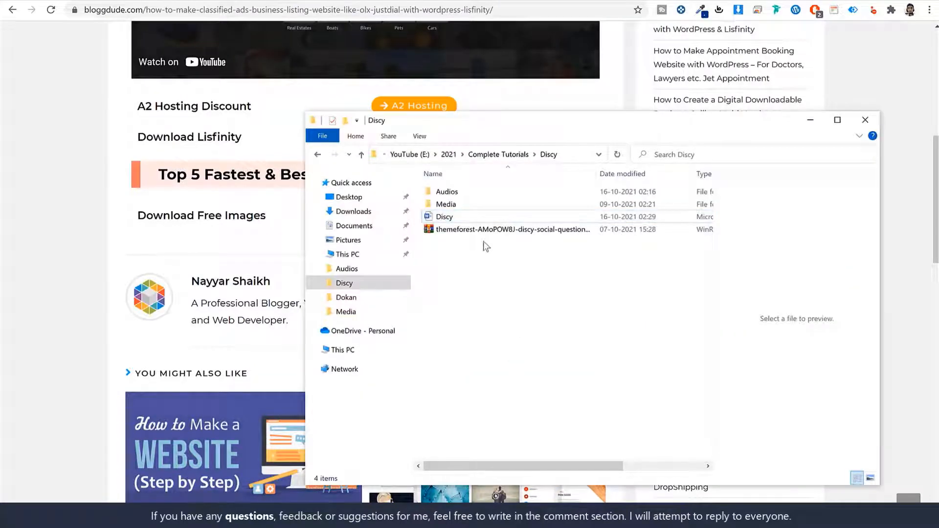
{"action": "left_click", "coordinate": [448, 229]}
{"action": "right_click", "coordinate": [448, 229]}
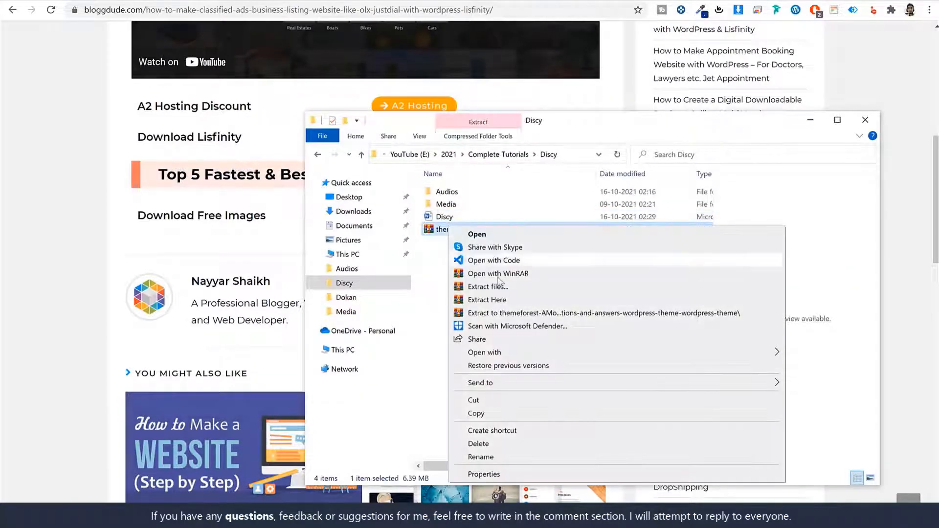
{"action": "left_click", "coordinate": [427, 278]}
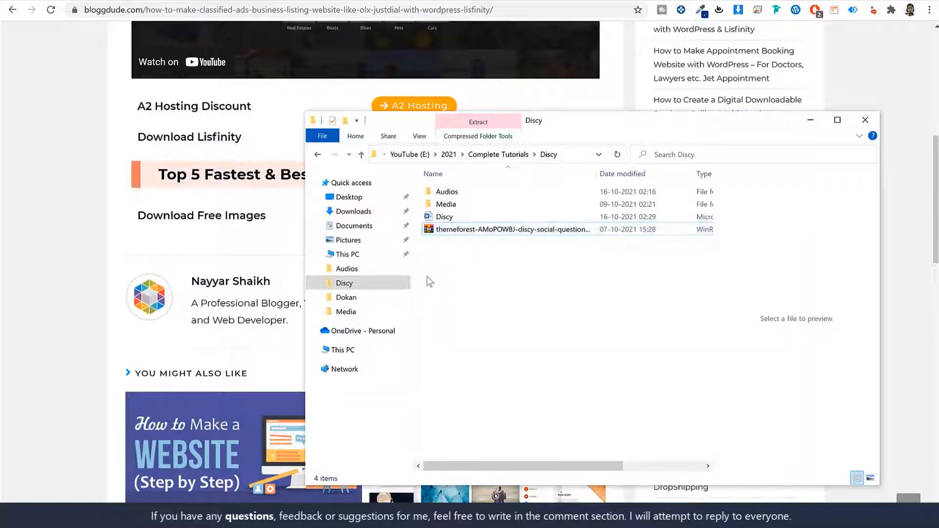
{"action": "double_click", "coordinate": [472, 204]}
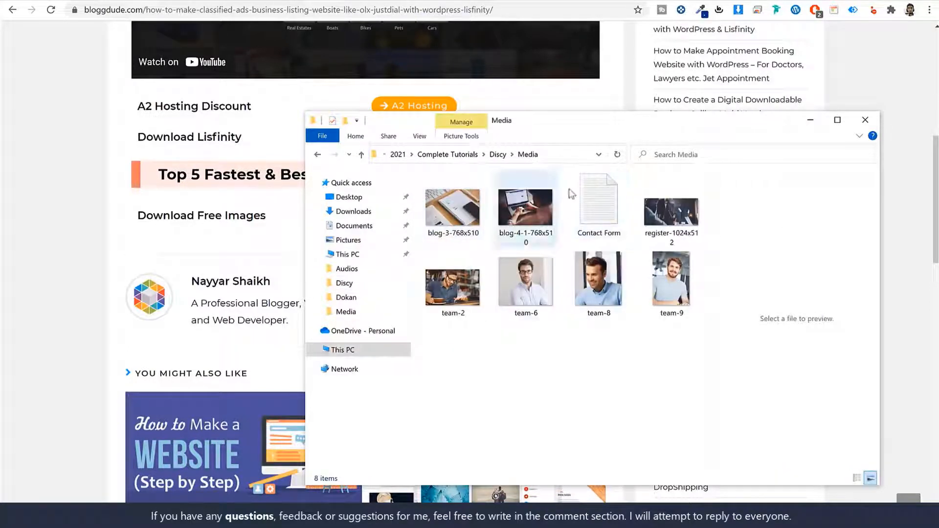
Step: Minimize File Explorer and return to the WordPress browser tabs
{"action": "left_click", "coordinate": [811, 121]}
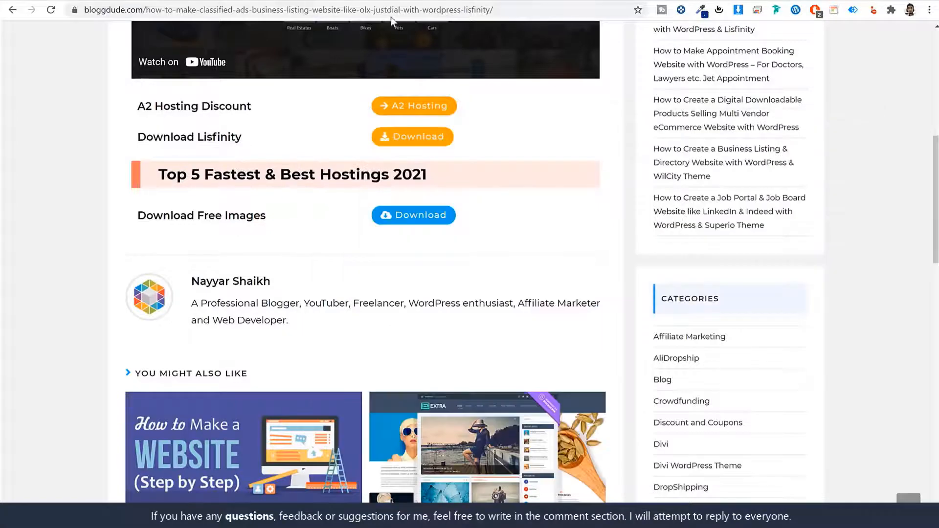
{"action": "left_click", "coordinate": [313, 1]}
{"action": "left_click", "coordinate": [493, 3]}
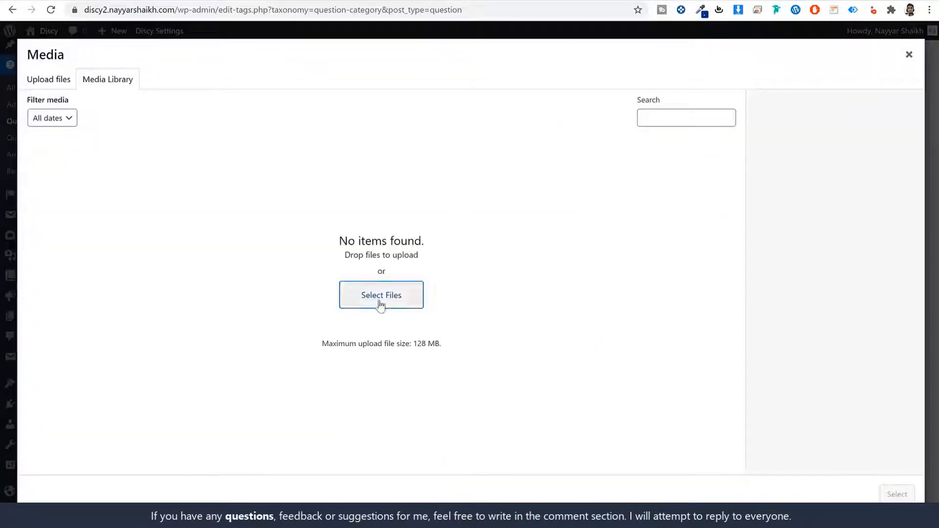
Step: Select all the images in the Discy > Media folder for upload
{"action": "left_click", "coordinate": [381, 304]}
{"action": "left_click", "coordinate": [47, 148]}
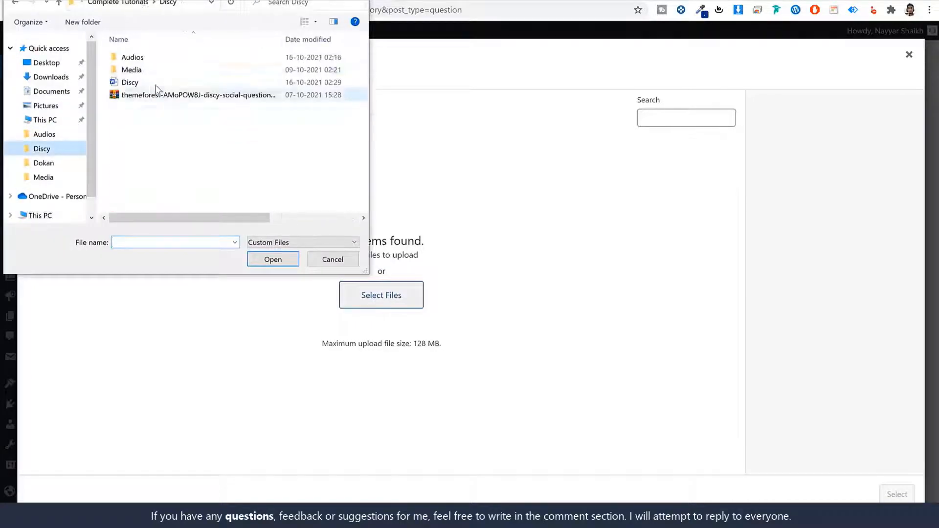
{"action": "double_click", "coordinate": [159, 71]}
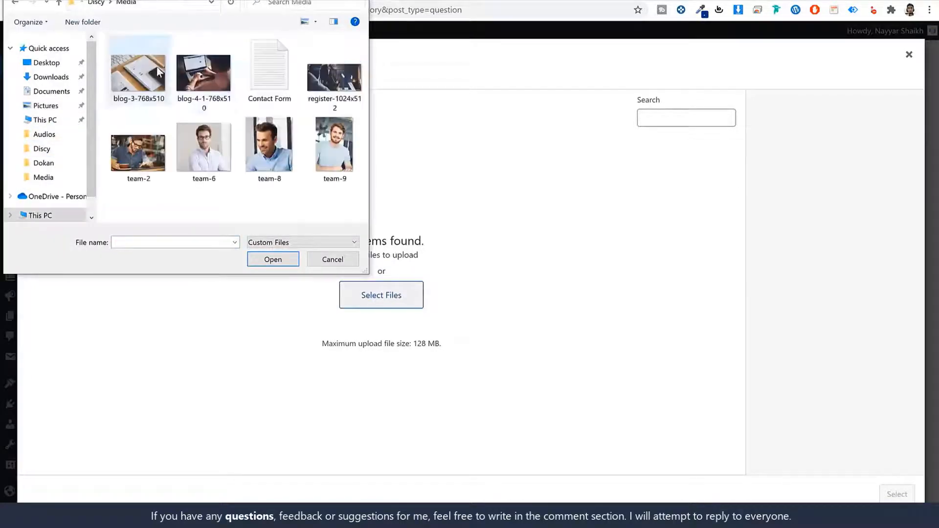
{"action": "left_click", "coordinate": [322, 88]}
{"action": "key", "text": "ctrl+a"}
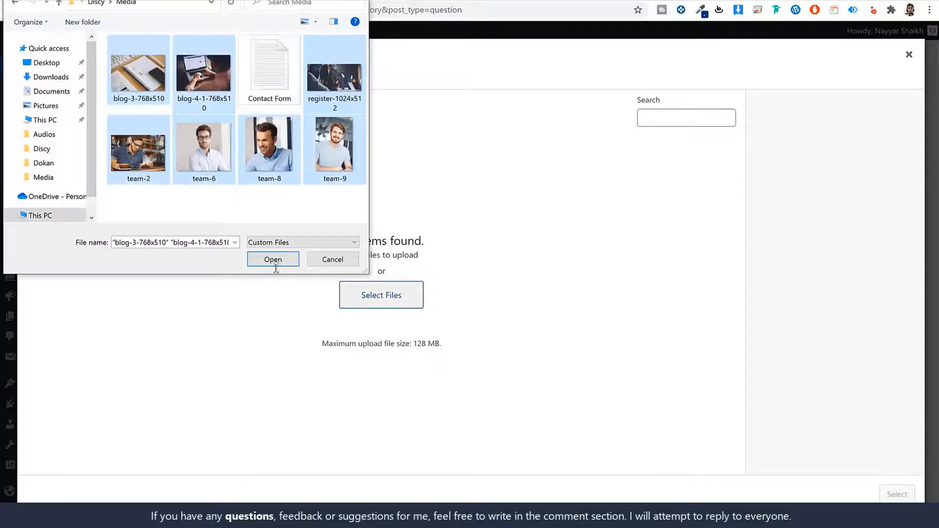
Step: Upload the images and set register-1024x512 as the category image
{"action": "left_click", "coordinate": [272, 260]}
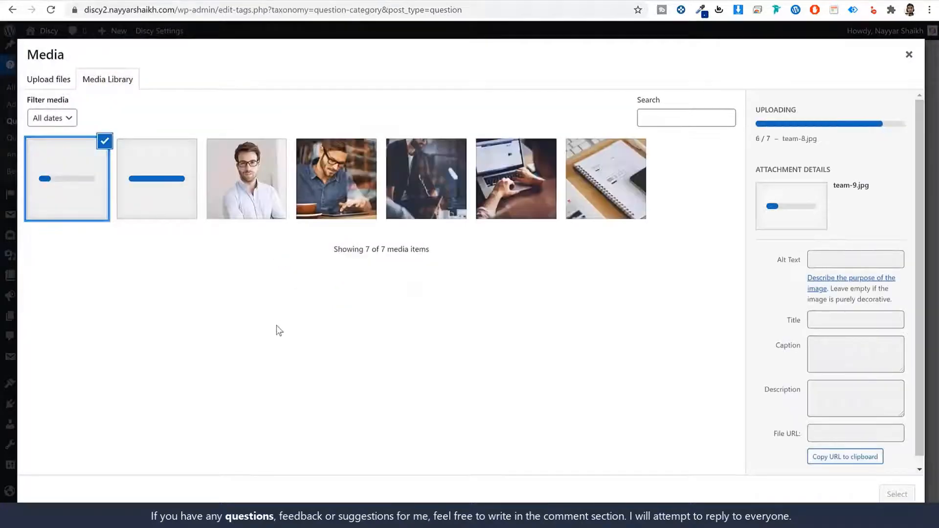
{"action": "left_click", "coordinate": [413, 176]}
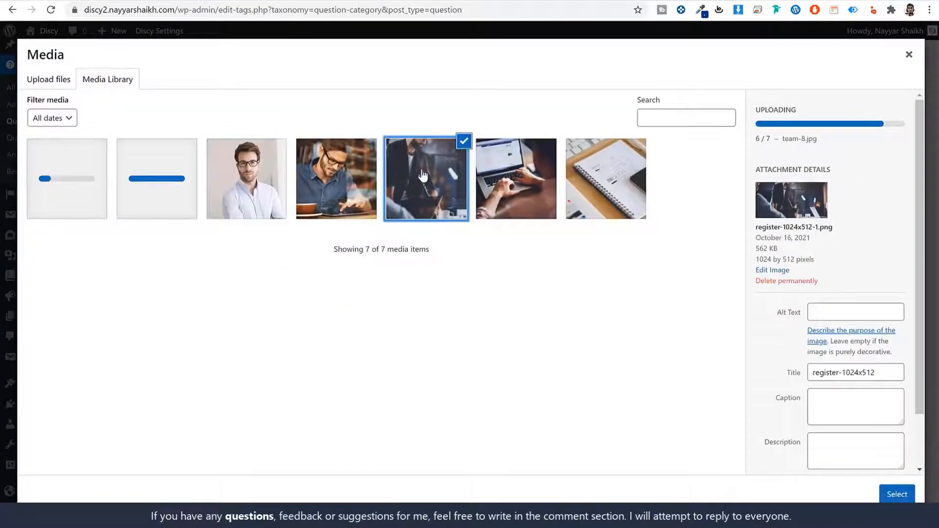
{"action": "left_click", "coordinate": [895, 493]}
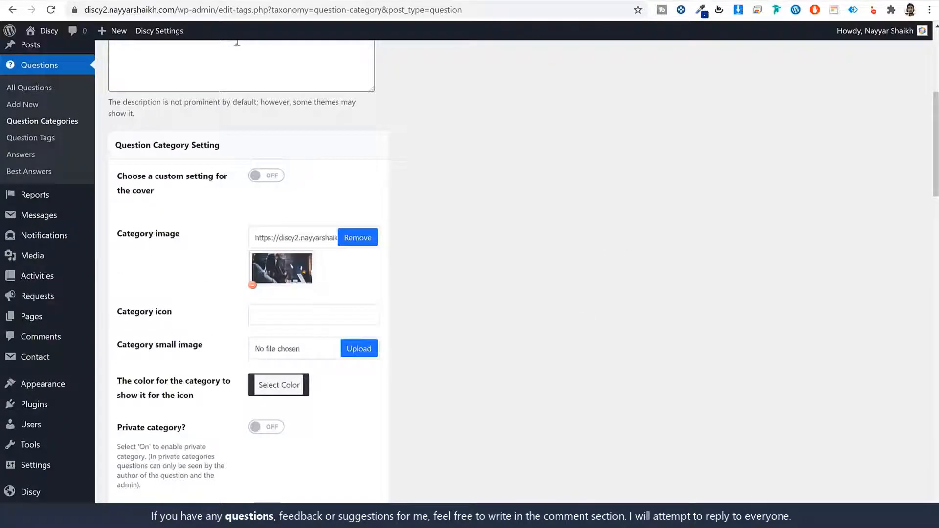
Step: Start on the Category icon field and scroll through the rest of the category settings
{"action": "left_click", "coordinate": [263, 313]}
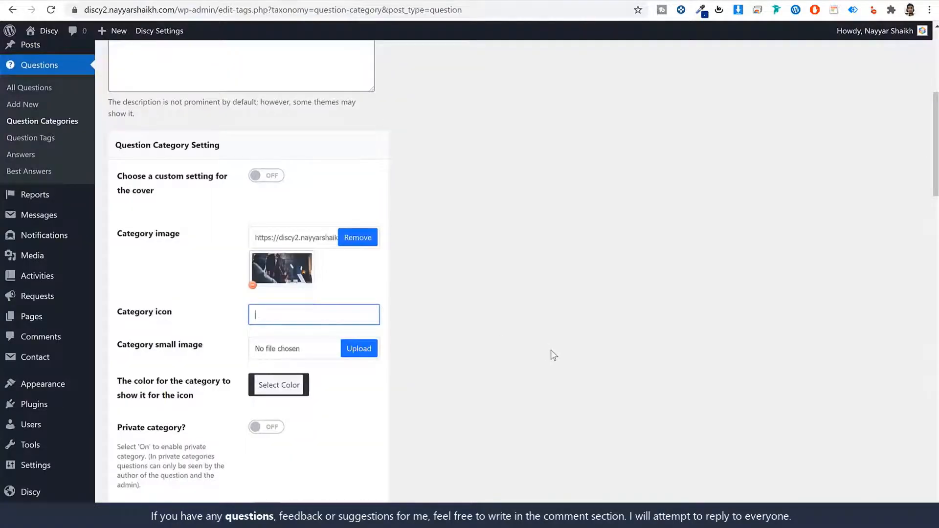
{"action": "scroll", "coordinate": [550, 350], "scroll_direction": "down", "scroll_amount": 2}
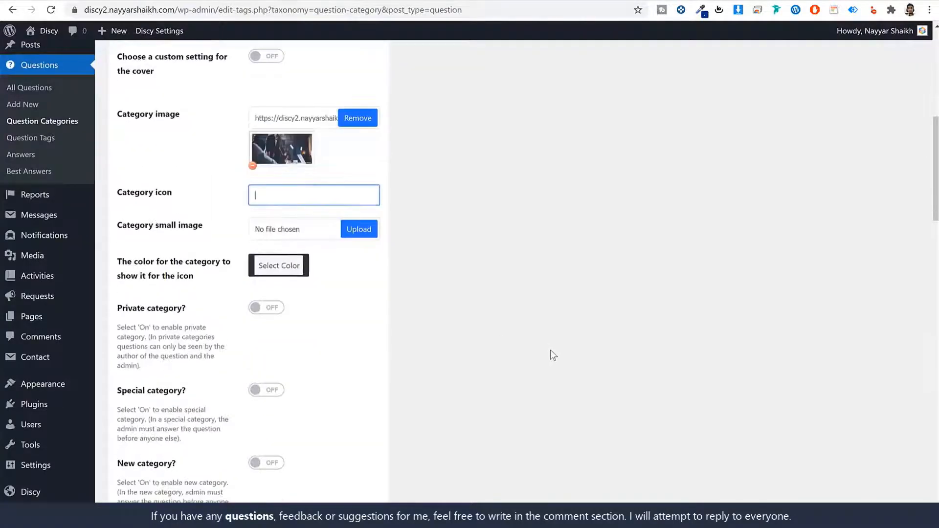
{"action": "scroll", "coordinate": [411, 278], "scroll_direction": "down", "scroll_amount": 2}
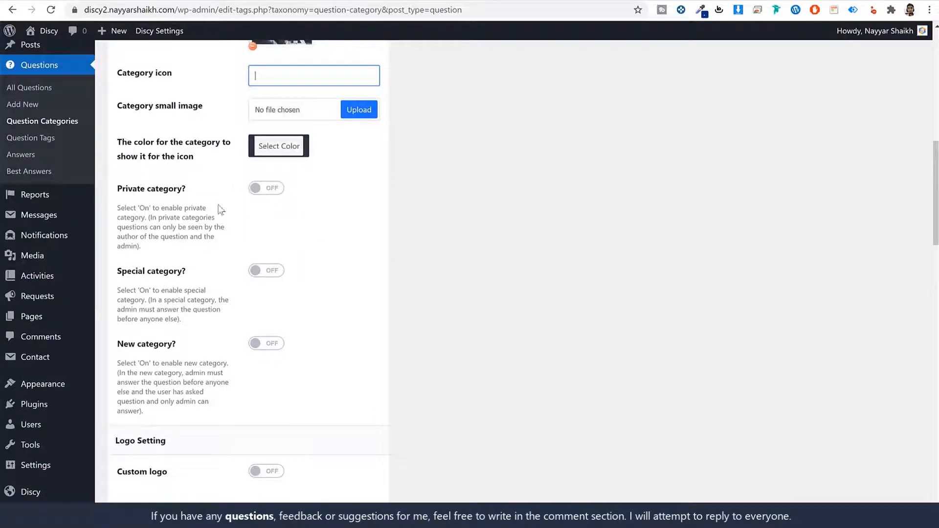
{"action": "scroll", "coordinate": [336, 238], "scroll_direction": "down", "scroll_amount": 2}
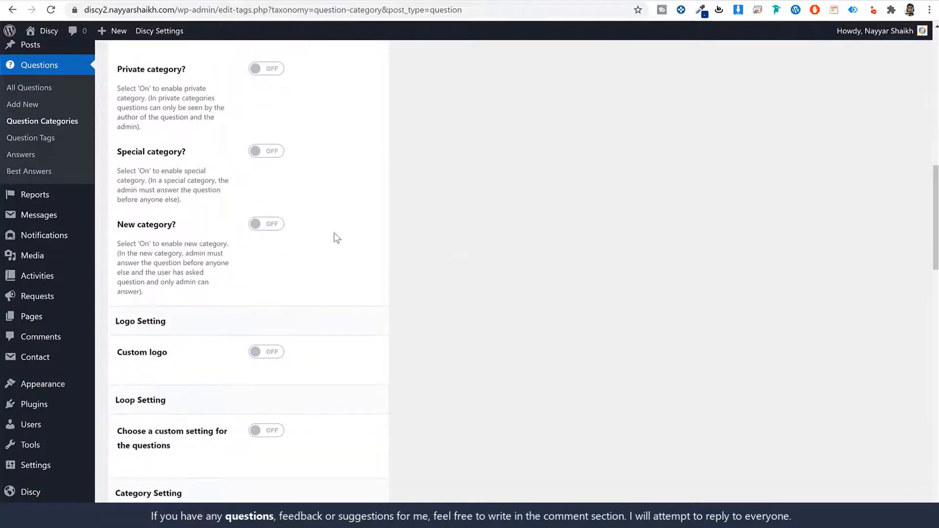
{"action": "scroll", "coordinate": [396, 252], "scroll_direction": "down", "scroll_amount": 2}
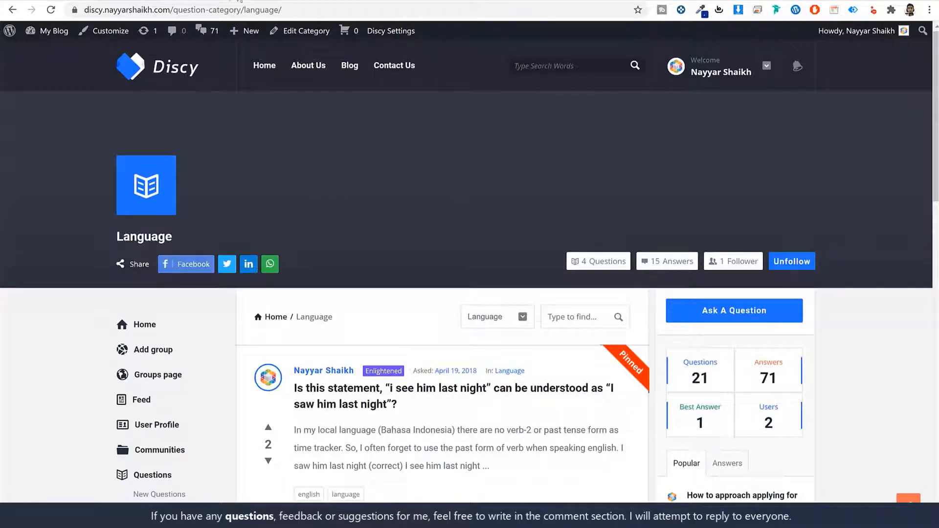
Step: Compare the Question Categories form with the demo's Language category page
{"action": "left_click", "coordinate": [456, 1]}
{"action": "left_click", "coordinate": [364, 1]}
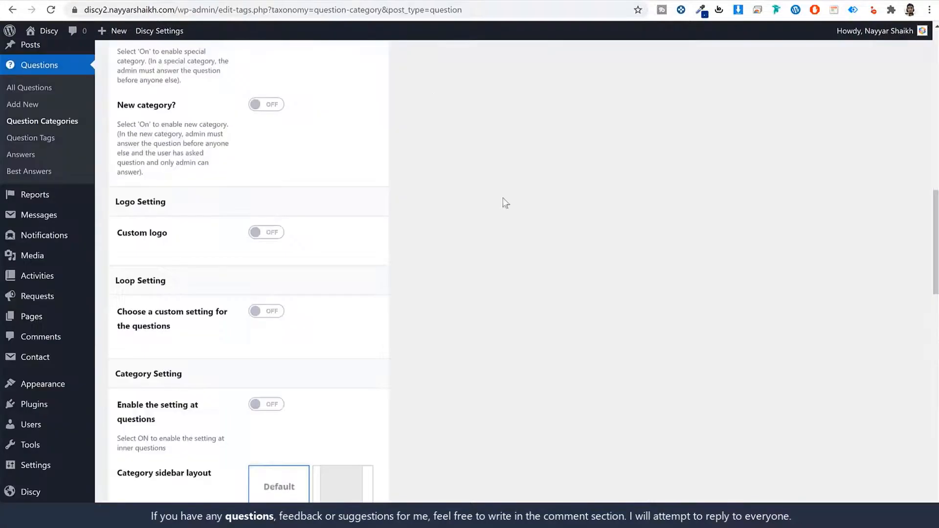
{"action": "scroll", "coordinate": [533, 257], "scroll_direction": "down", "scroll_amount": 4}
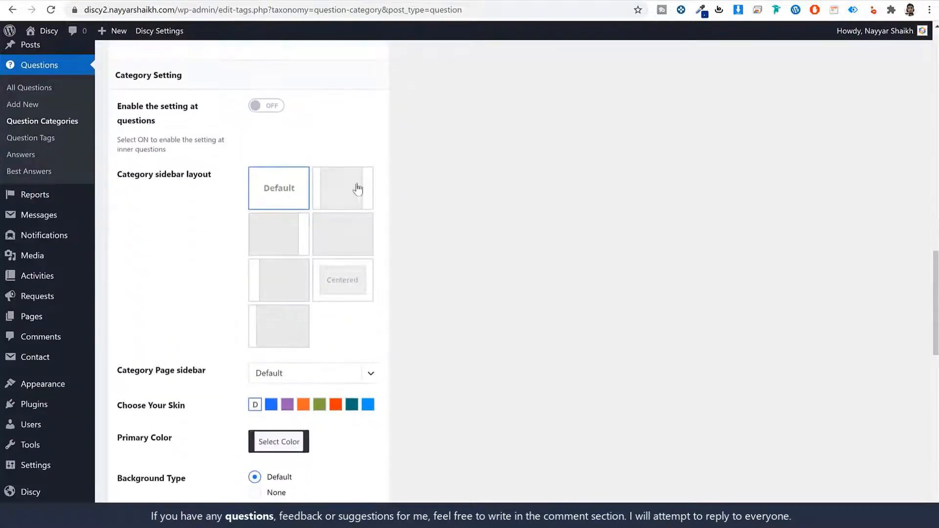
{"action": "left_click", "coordinate": [70, 1]}
{"action": "scroll", "coordinate": [480, 293], "scroll_direction": "down", "scroll_amount": 6}
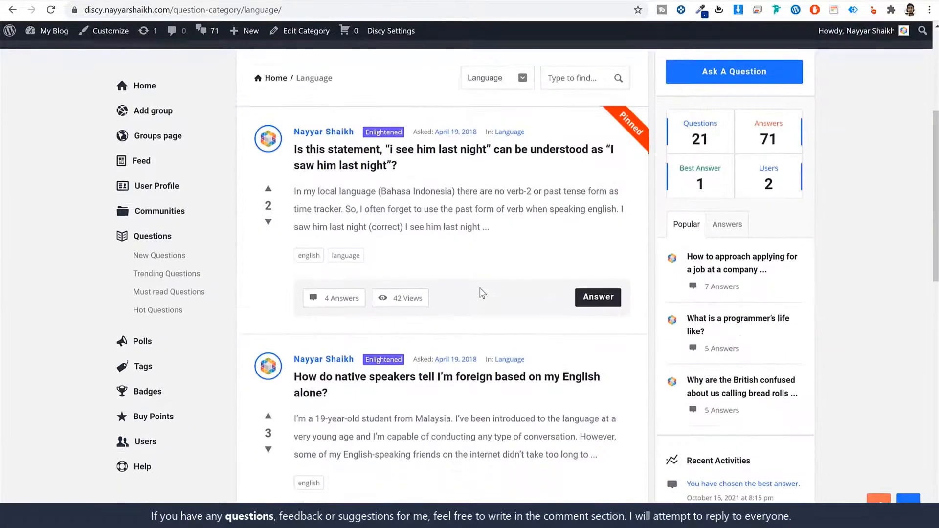
{"action": "scroll", "coordinate": [481, 292], "scroll_direction": "up", "scroll_amount": 6}
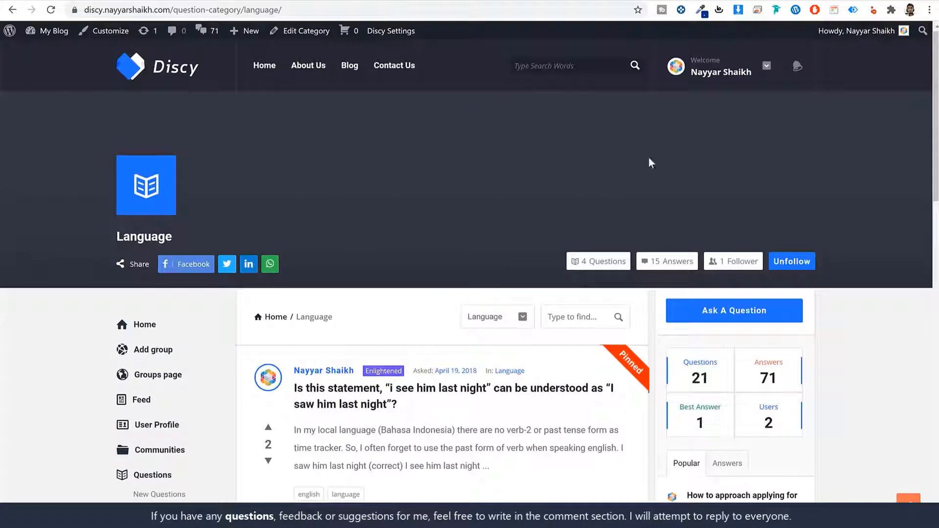
{"action": "scroll", "coordinate": [167, 207], "scroll_direction": "down", "scroll_amount": 5}
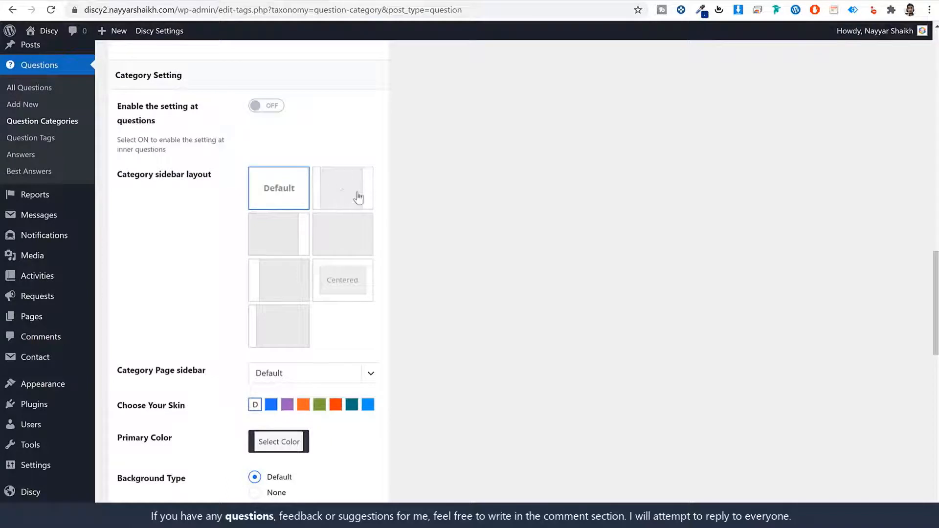
Step: Set the category sidebar layout to Default and the skin to orange
{"action": "left_click", "coordinate": [280, 241]}
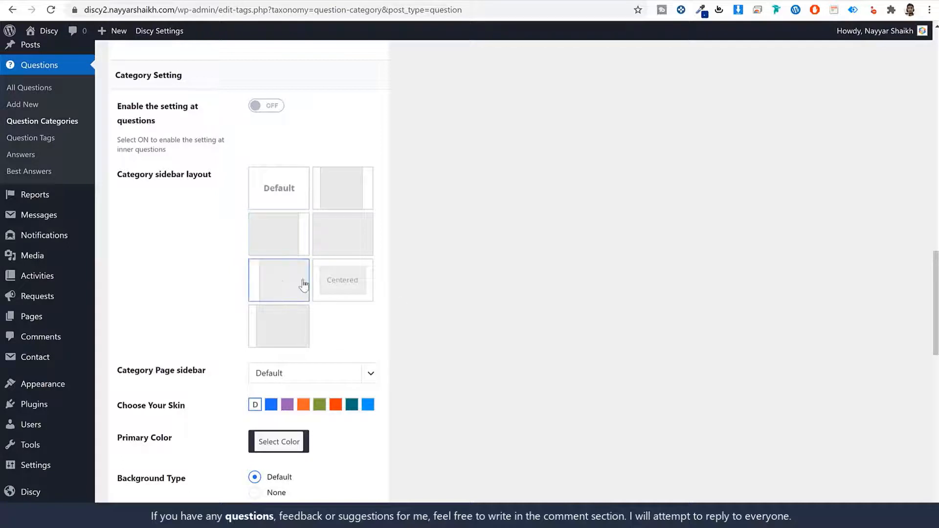
{"action": "left_click", "coordinate": [358, 228]}
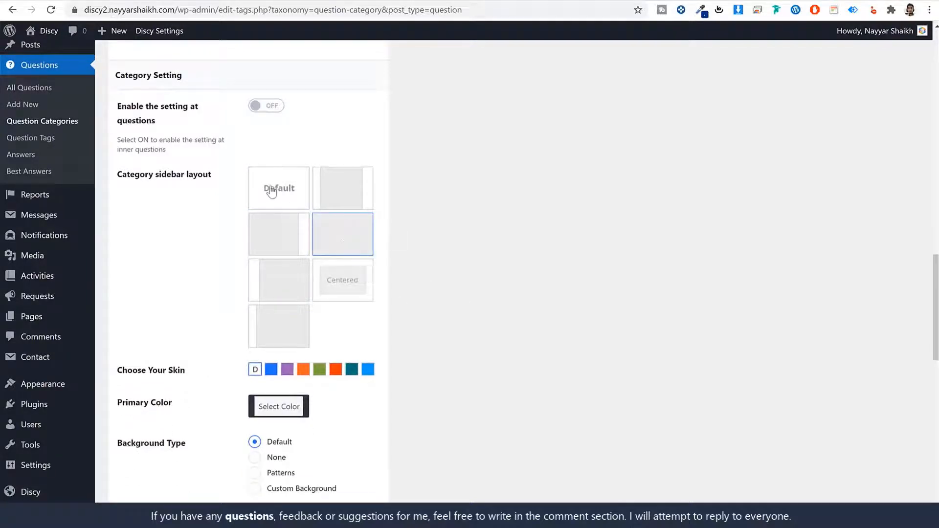
{"action": "left_click", "coordinate": [275, 190]}
{"action": "scroll", "coordinate": [656, 324], "scroll_direction": "down", "scroll_amount": 4}
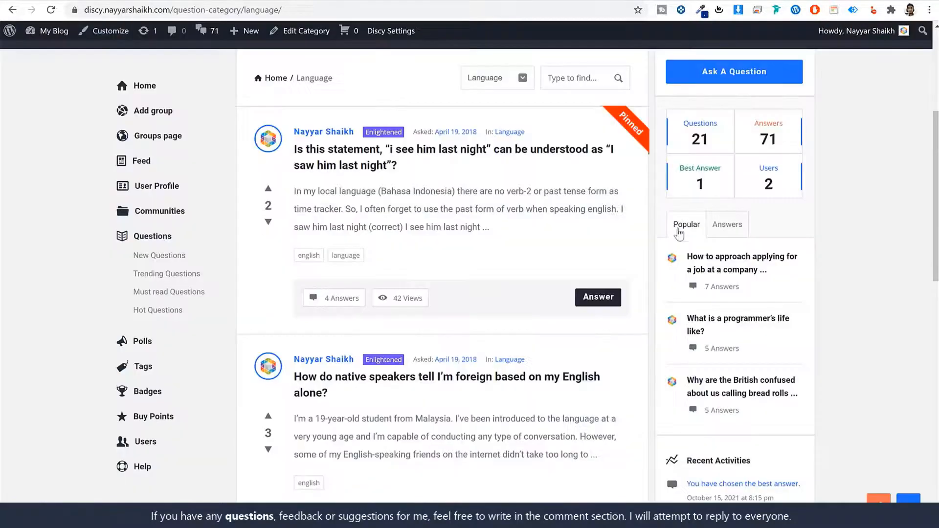
{"action": "scroll", "coordinate": [729, 284], "scroll_direction": "up", "scroll_amount": 5}
{"action": "scroll", "coordinate": [880, 325], "scroll_direction": "down", "scroll_amount": 4}
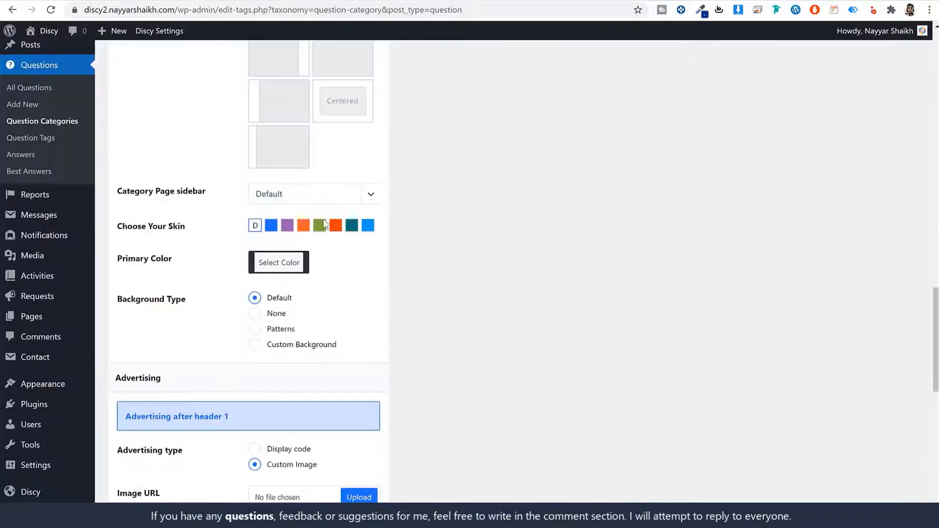
{"action": "left_click", "coordinate": [303, 224]}
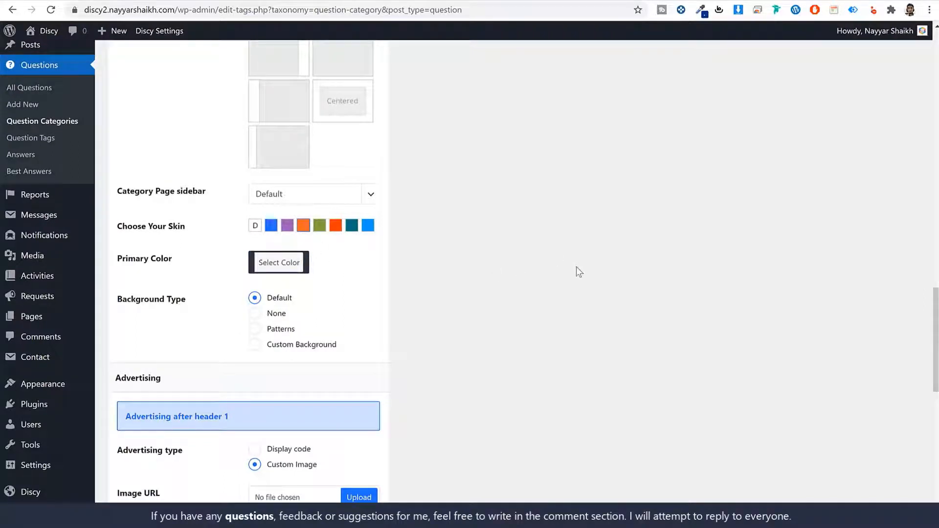
Step: Switch 'Advertising after header 1' to Display code, keeping the after-content ad on Custom Image
{"action": "scroll", "coordinate": [613, 245], "scroll_direction": "down", "scroll_amount": 6}
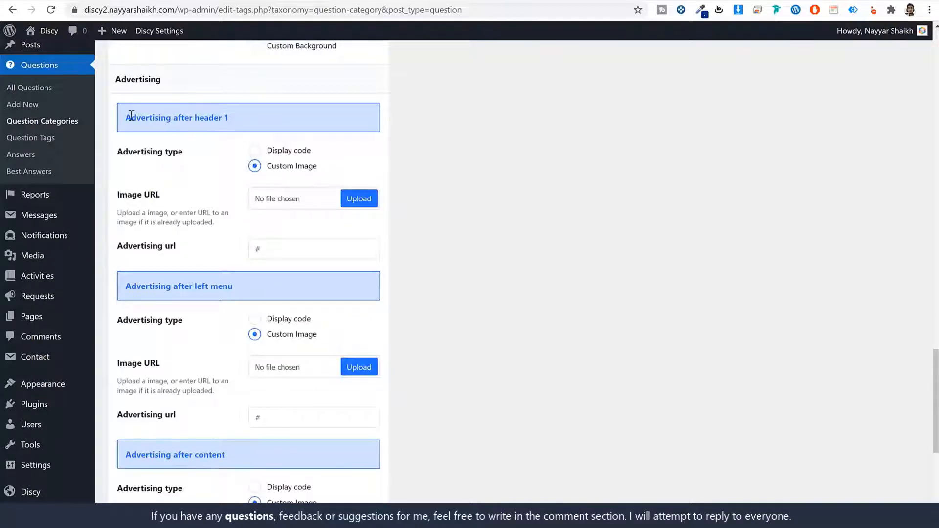
{"action": "left_click_drag", "start_coordinate": [136, 117], "coordinate": [240, 121]}
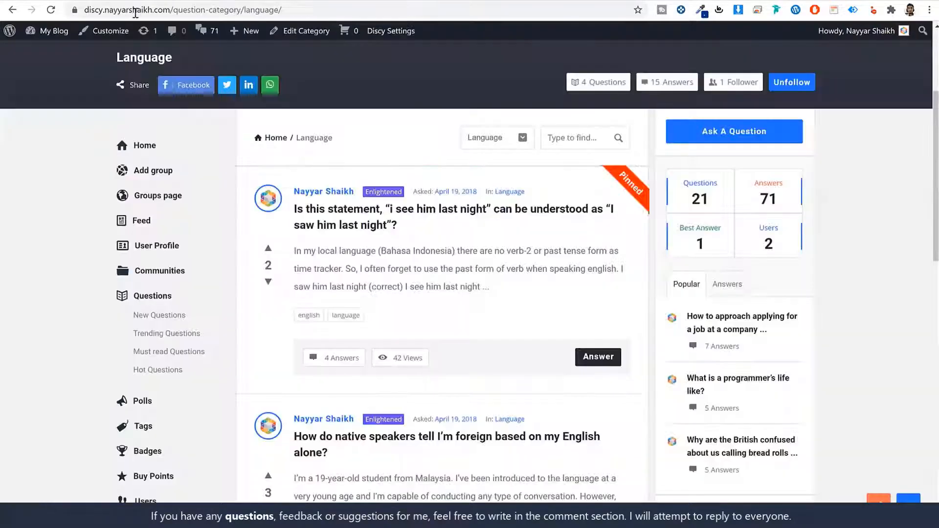
{"action": "scroll", "coordinate": [406, 242], "scroll_direction": "up", "scroll_amount": 4}
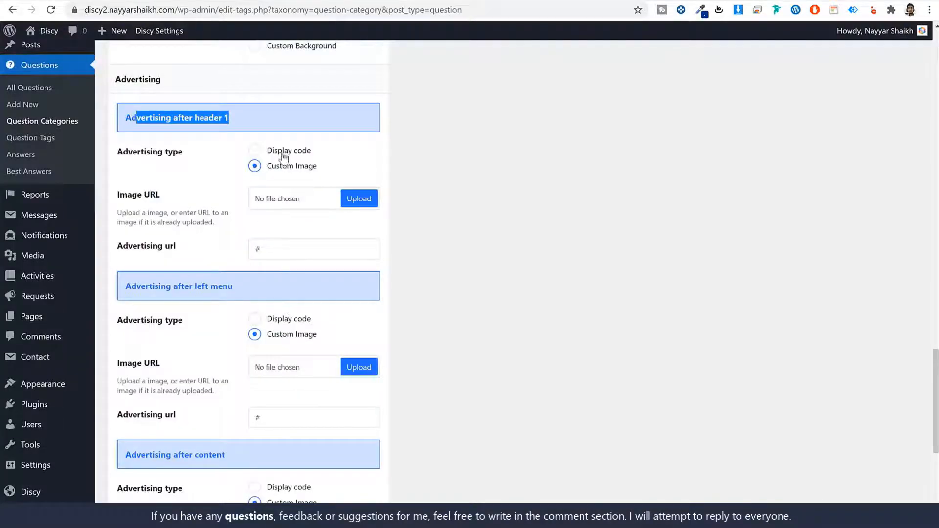
{"action": "left_click", "coordinate": [255, 150]}
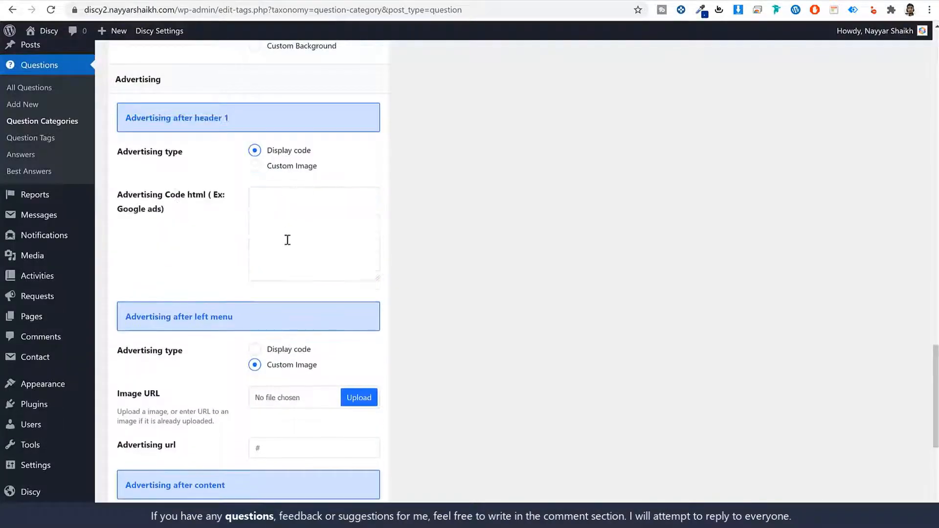
{"action": "left_click", "coordinate": [319, 263]}
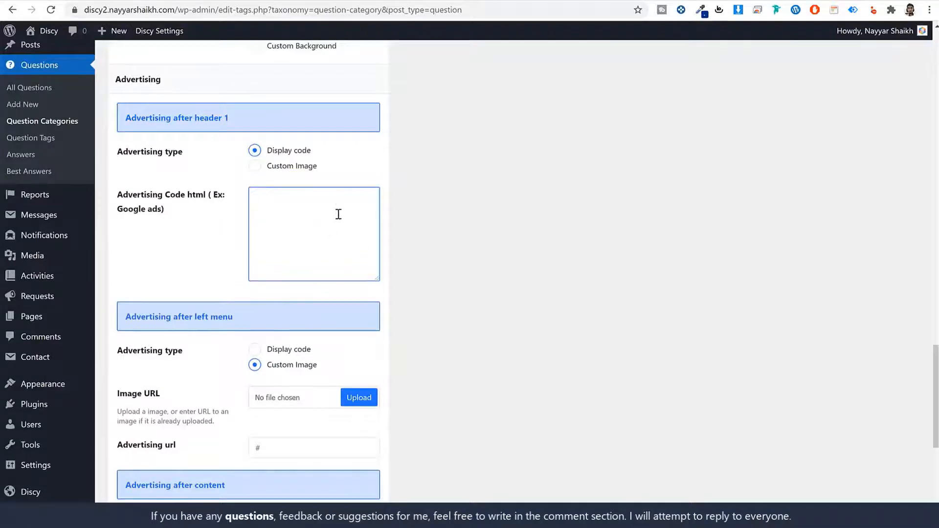
{"action": "scroll", "coordinate": [509, 318], "scroll_direction": "down", "scroll_amount": 2}
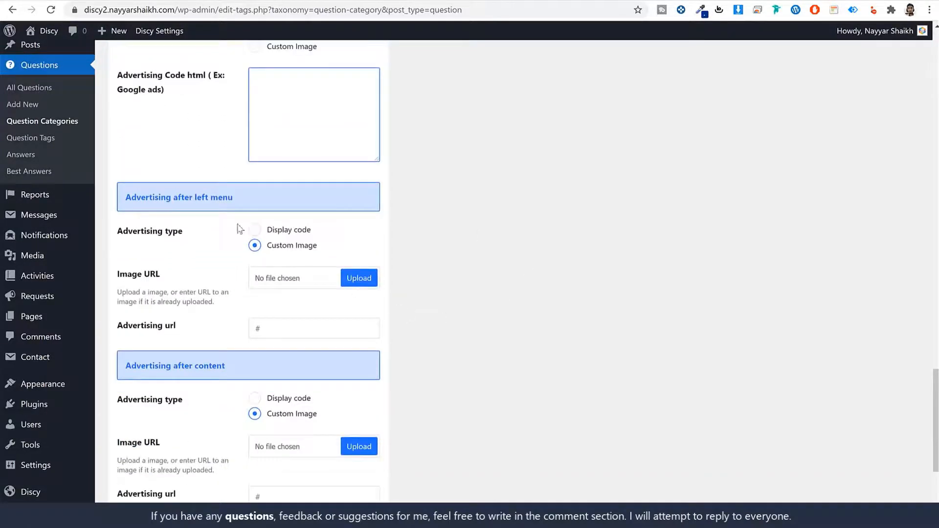
{"action": "left_click_drag", "start_coordinate": [195, 201], "coordinate": [246, 208]}
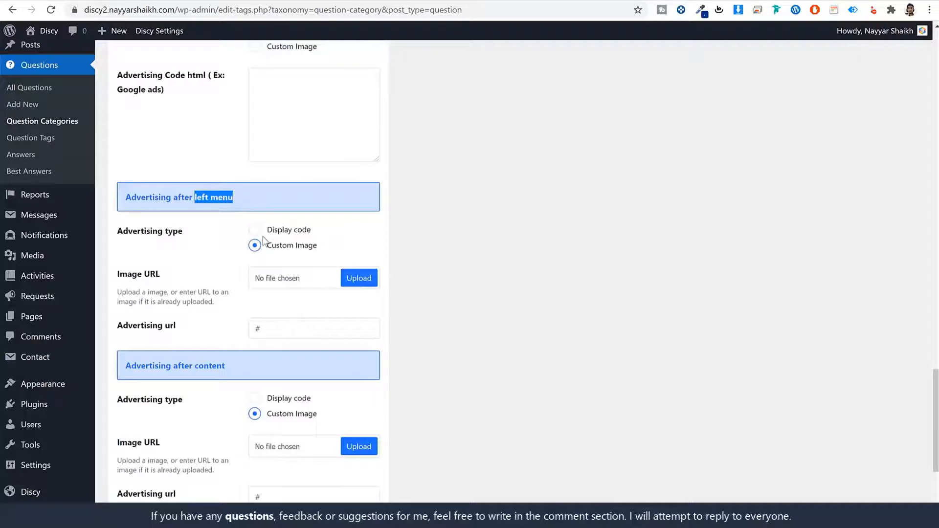
{"action": "scroll", "coordinate": [255, 374], "scroll_direction": "down", "scroll_amount": 2}
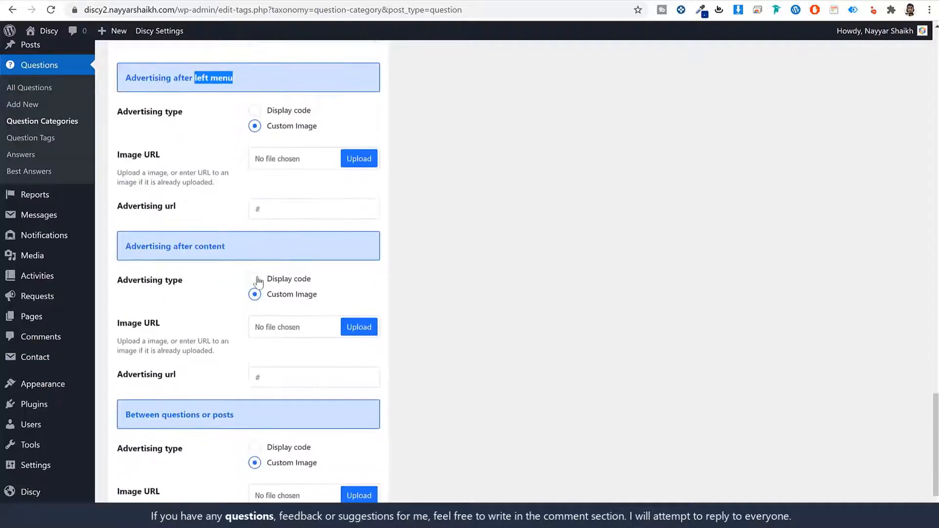
{"action": "left_click", "coordinate": [258, 282]}
{"action": "left_click", "coordinate": [255, 295]}
{"action": "scroll", "coordinate": [580, 295], "scroll_direction": "down", "scroll_amount": 2}
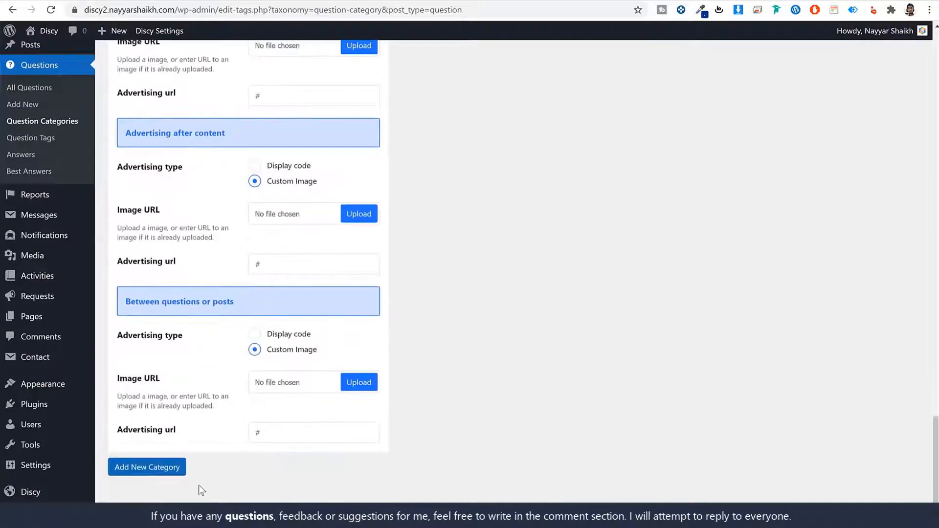
Step: Create the Politics category, then add Religion as another question category
{"action": "left_click", "coordinate": [161, 472]}
{"action": "scroll", "coordinate": [479, 381], "scroll_direction": "up", "scroll_amount": 15}
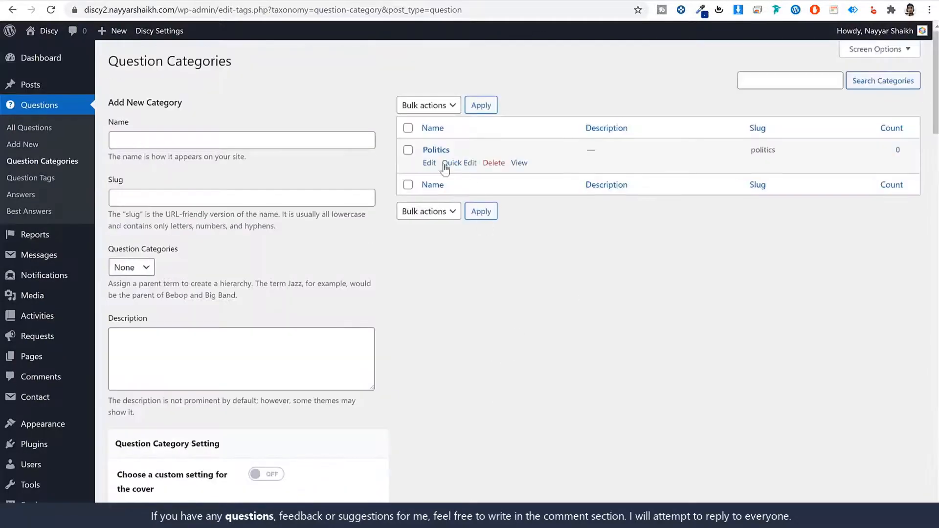
{"action": "left_click", "coordinate": [235, 140]}
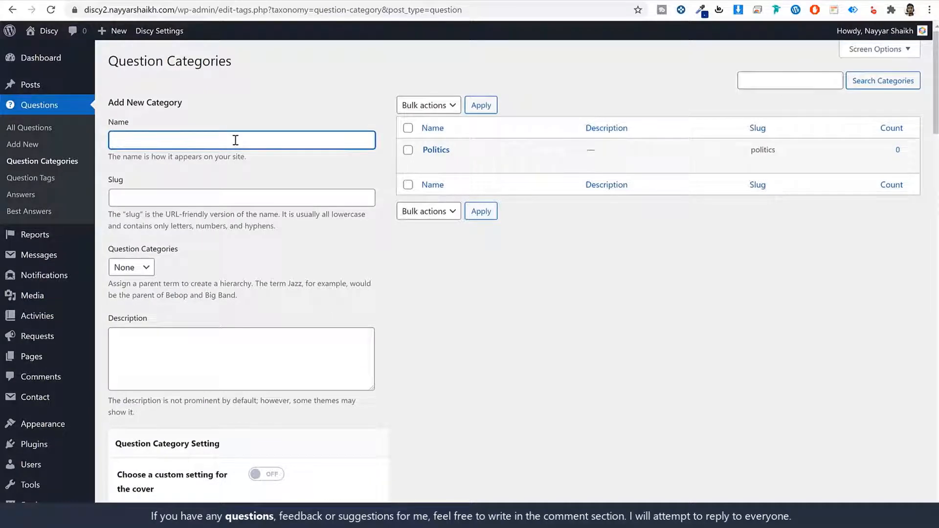
{"action": "type", "text": "Rel"}
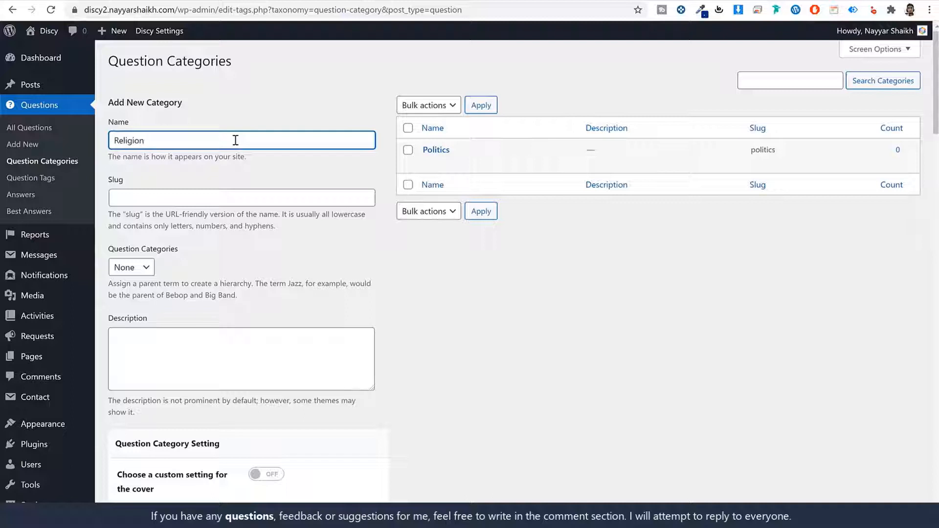
{"action": "type", "text": "igion"}
{"action": "key", "text": "ctrl+a"}
{"action": "key", "text": "ctrl+c"}
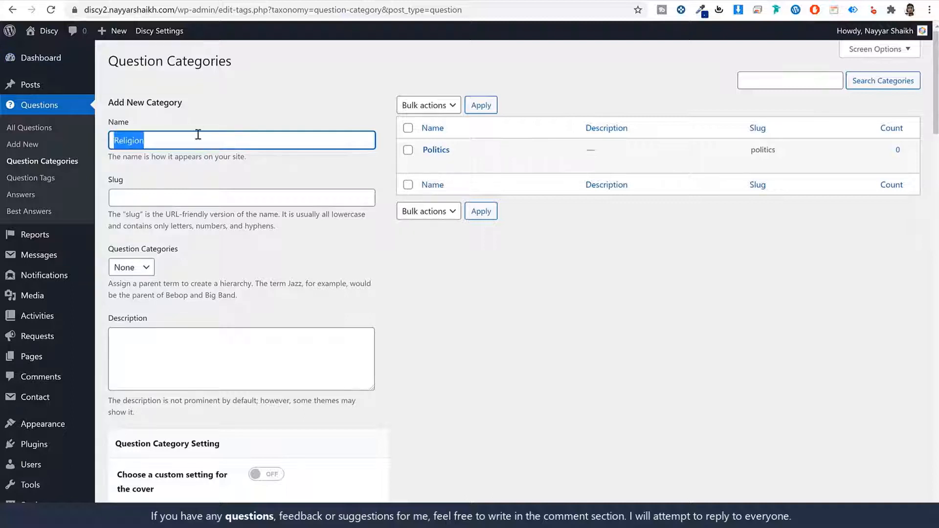
{"action": "left_click", "coordinate": [50, 9]}
{"action": "key", "text": "ctrl+v"}
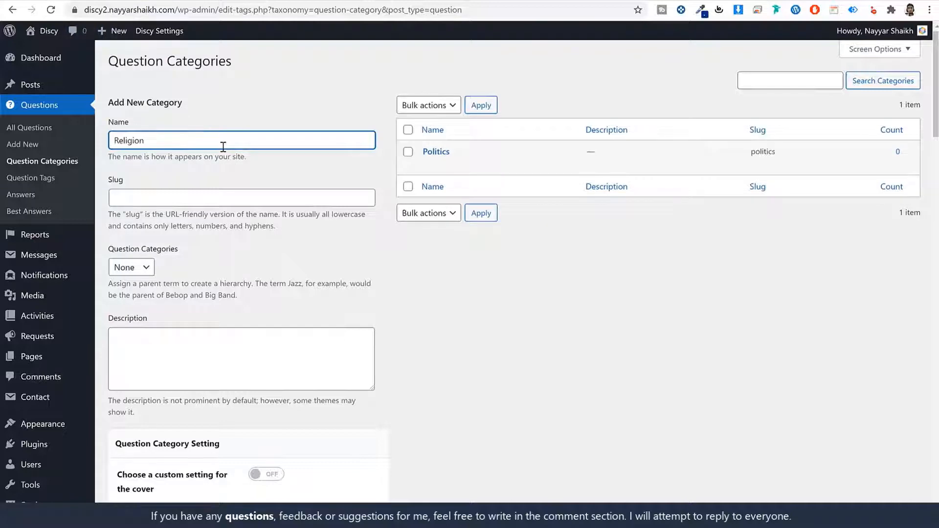
{"action": "scroll", "coordinate": [236, 284], "scroll_direction": "down", "scroll_amount": 20}
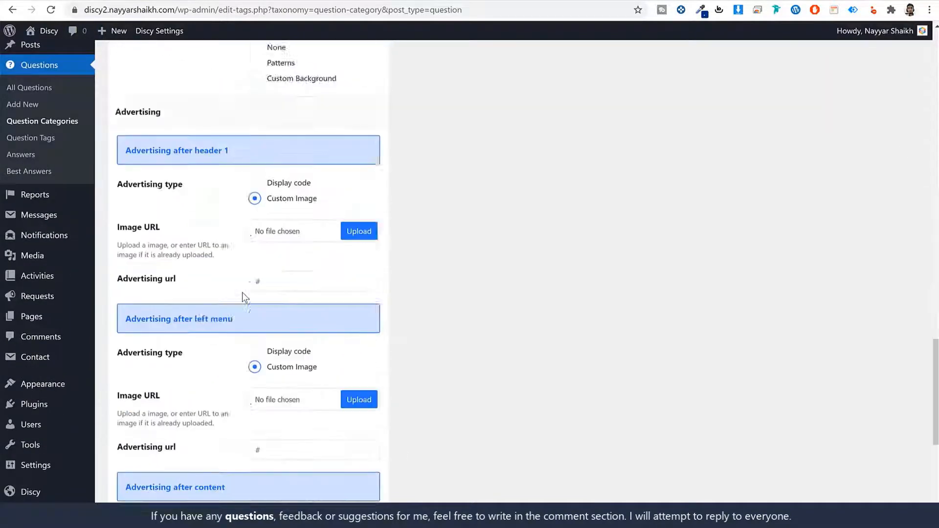
{"action": "left_click", "coordinate": [147, 466]}
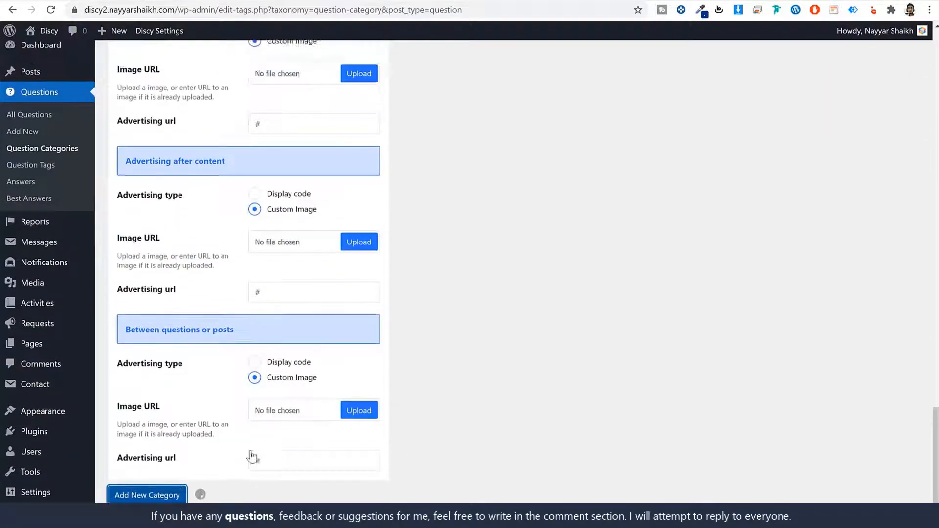
Step: Add Science as a third question category
{"action": "left_click", "coordinate": [230, 142]}
{"action": "type", "text": "Sc"}
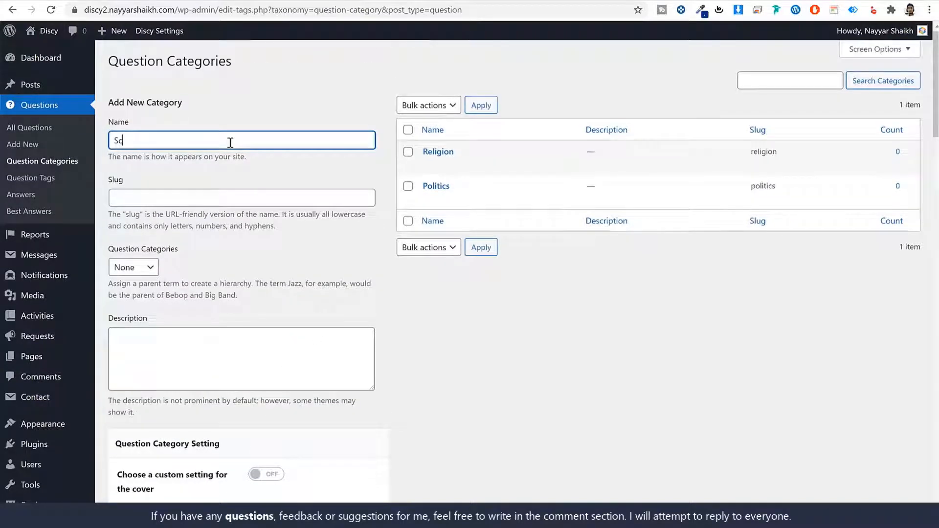
{"action": "type", "text": "ience"}
{"action": "key", "text": "Return"}
{"action": "mouse_move", "coordinate": [495, 200]}
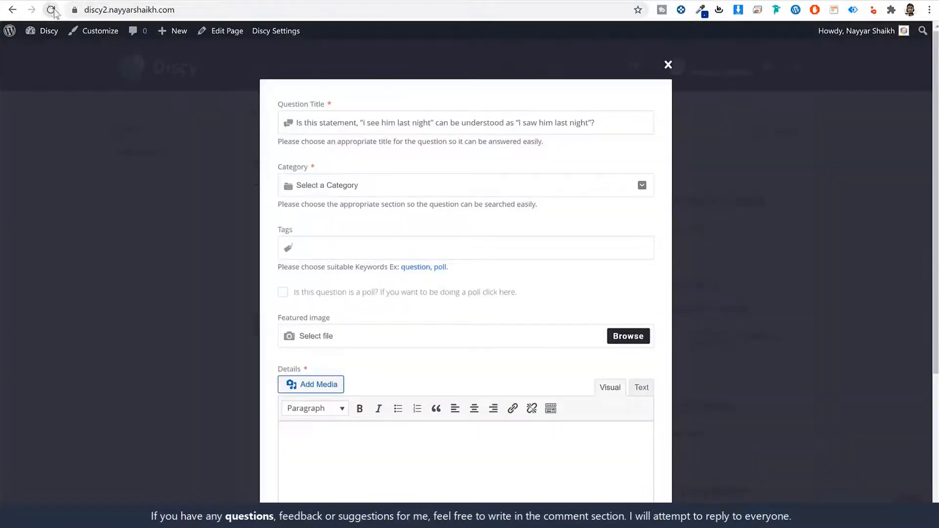
Step: Open the Ask Question form, paste a copied question title, and choose the Science category
{"action": "left_click", "coordinate": [51, 10]}
{"action": "left_click", "coordinate": [341, 121]}
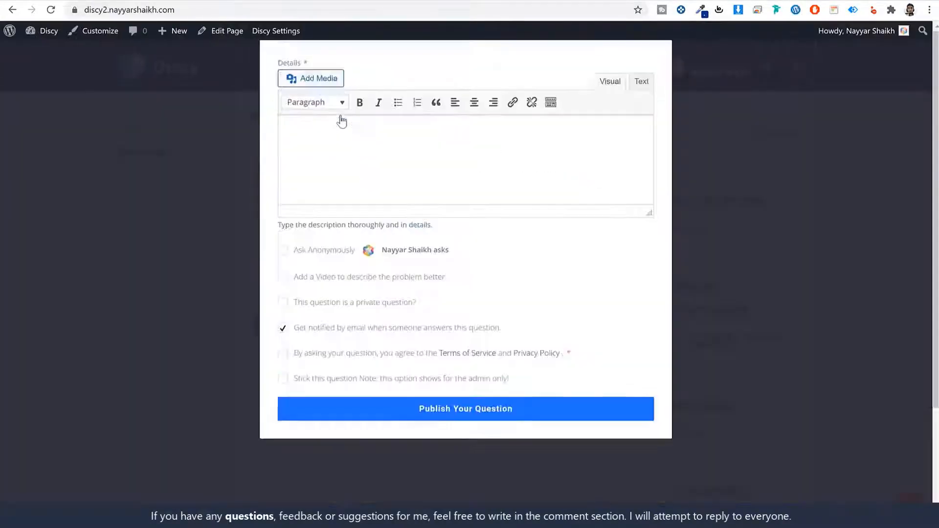
{"action": "left_click", "coordinate": [361, 185]}
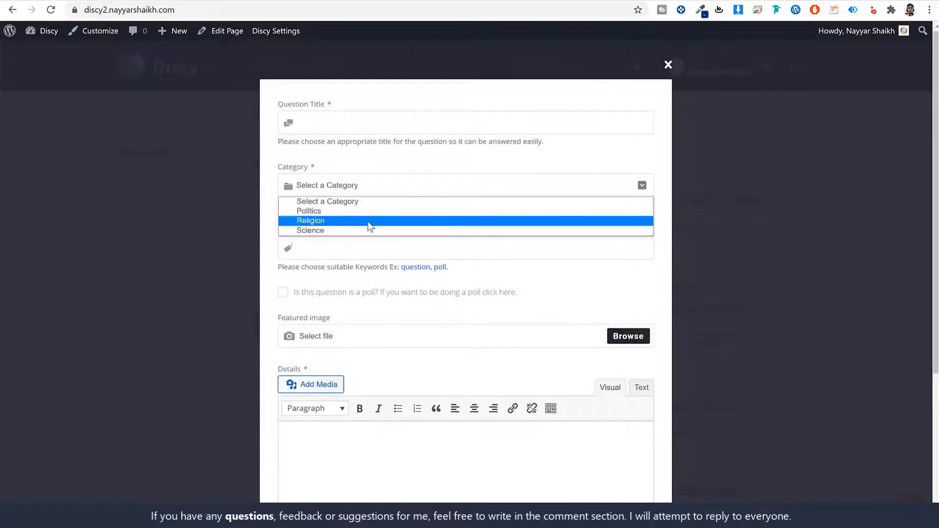
{"action": "left_click", "coordinate": [368, 131]}
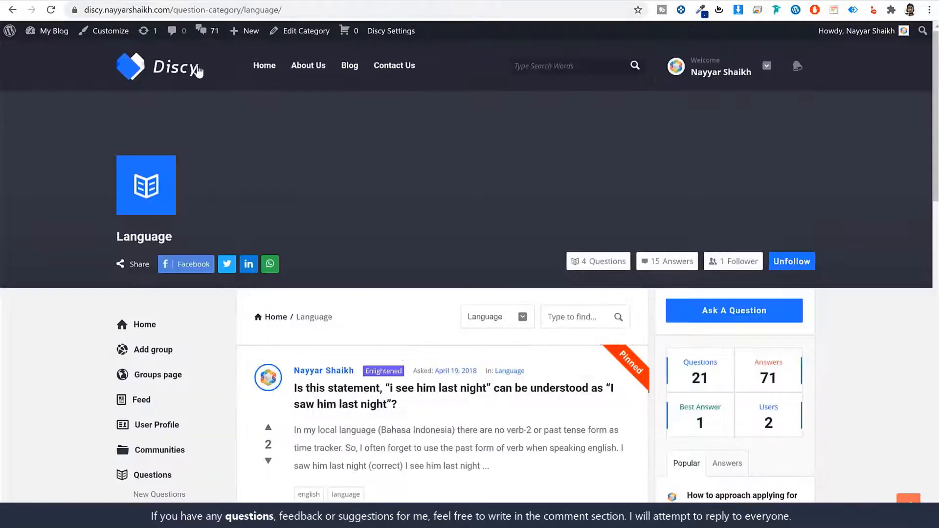
{"action": "left_click", "coordinate": [372, 391]}
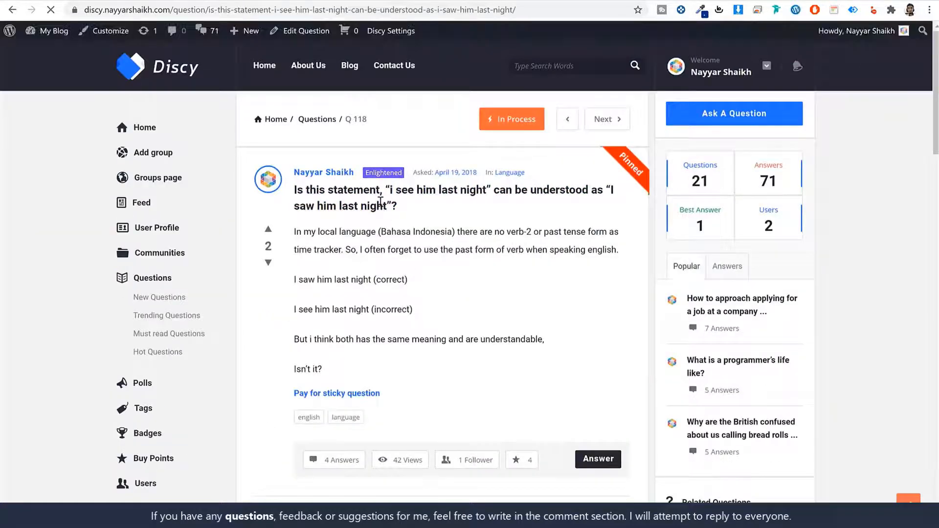
{"action": "triple_click", "coordinate": [381, 203]}
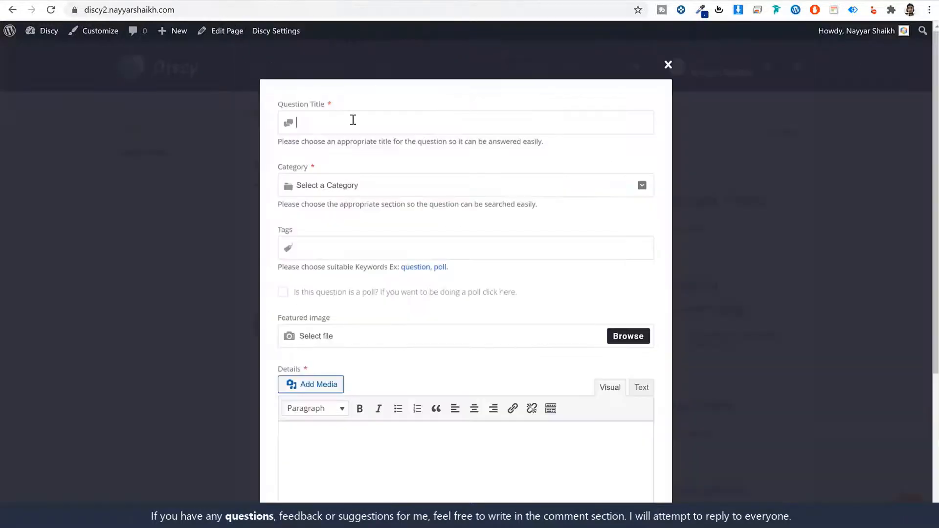
{"action": "type", "text": "Is this statement, \"i see him last night\" can be understood as \"I saw him last night\"?"}
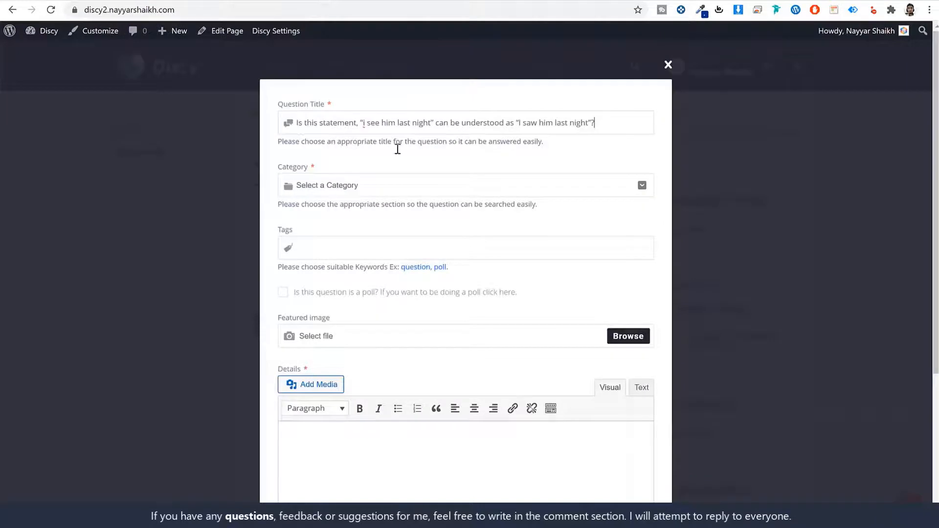
{"action": "left_click", "coordinate": [395, 182]}
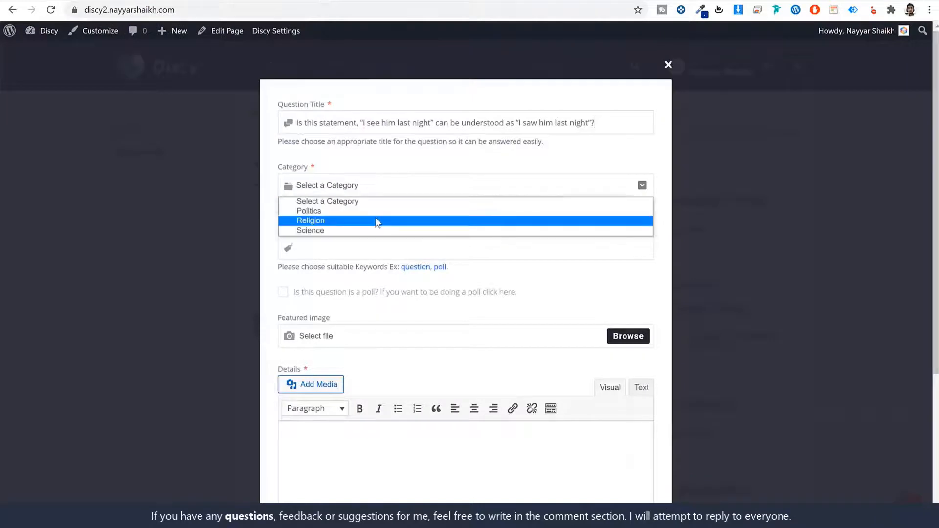
{"action": "left_click", "coordinate": [330, 235]}
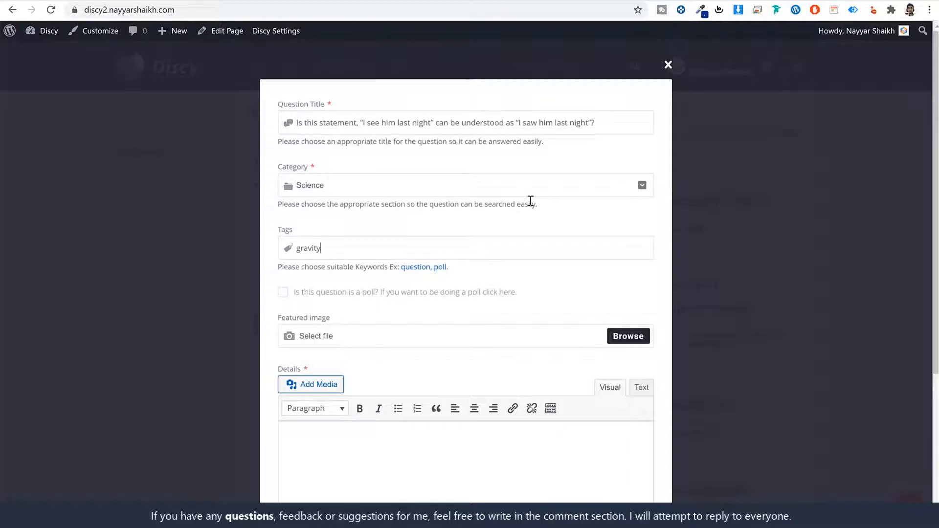
Step: Add the tags gravity and science and mark the question as a poll
{"action": "key", "text": "Return"}
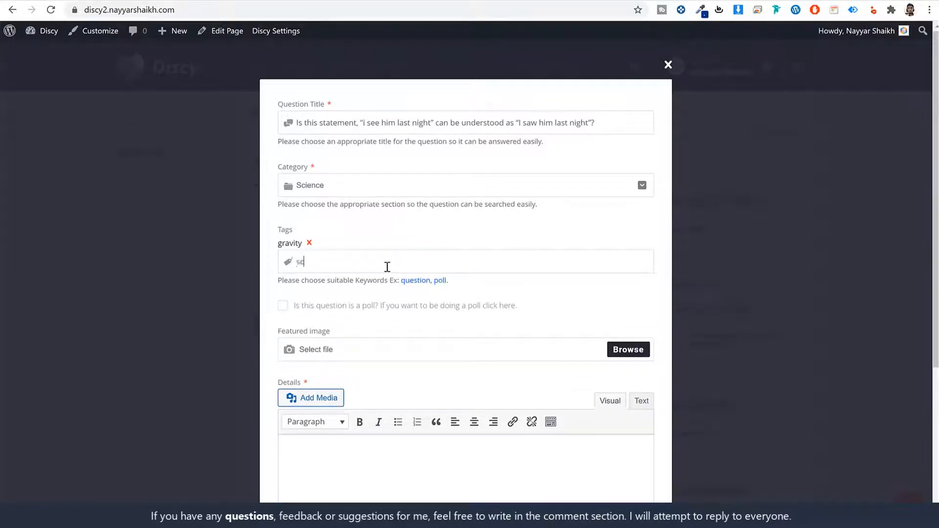
{"action": "key", "text": "Return"}
{"action": "scroll", "coordinate": [494, 292], "scroll_direction": "down", "scroll_amount": 2}
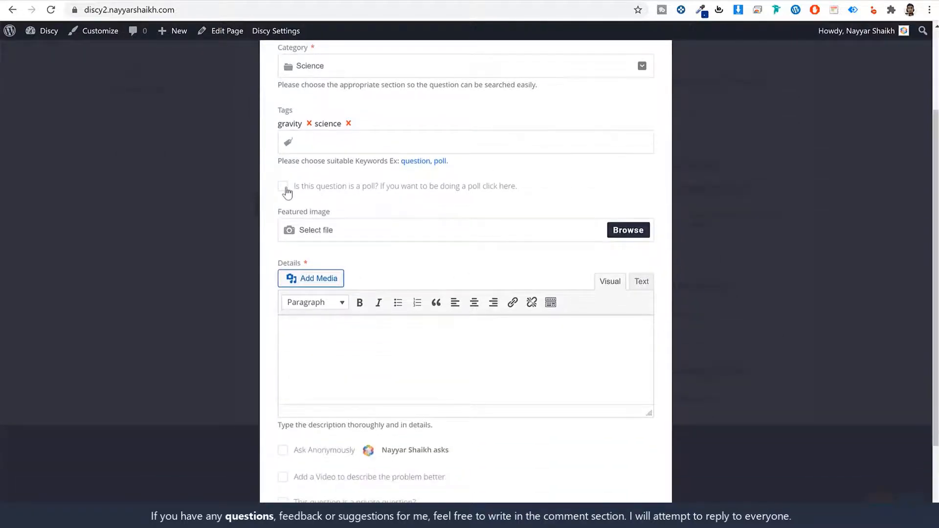
{"action": "left_click", "coordinate": [283, 186]}
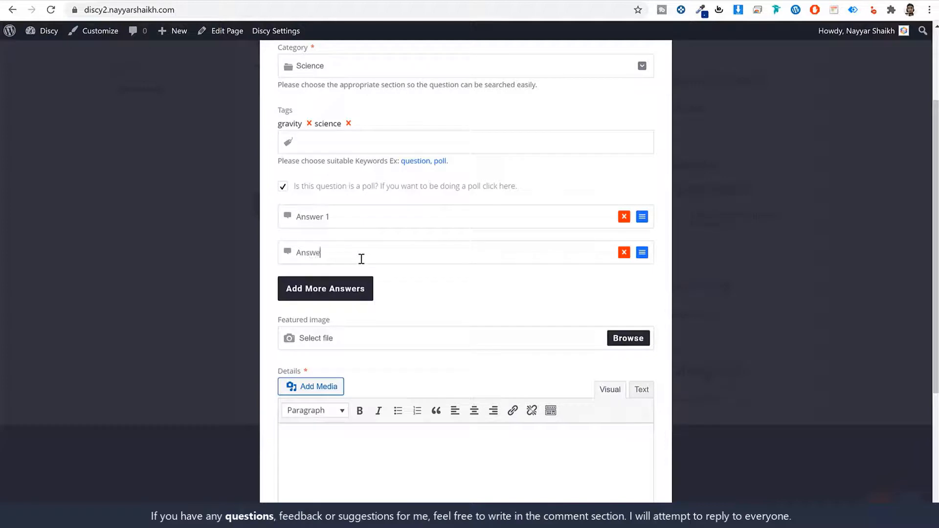
Step: Add a third poll answer by copying the second answer's text into it
{"action": "key", "text": "ctrl+a"}
{"action": "key", "text": "ctrl+c"}
{"action": "left_click", "coordinate": [356, 295]}
{"action": "left_click", "coordinate": [361, 293]}
{"action": "key", "text": "ctrl+v"}
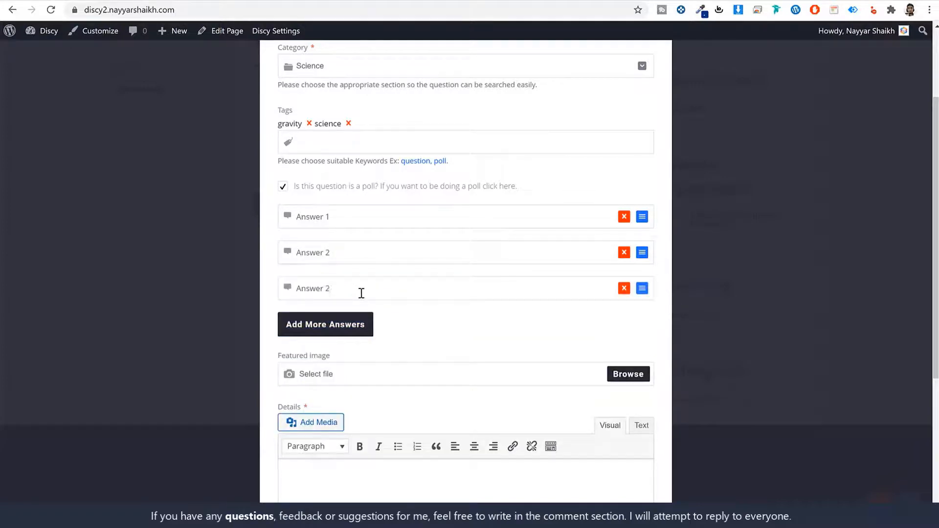
{"action": "scroll", "coordinate": [472, 340], "scroll_direction": "down", "scroll_amount": 4}
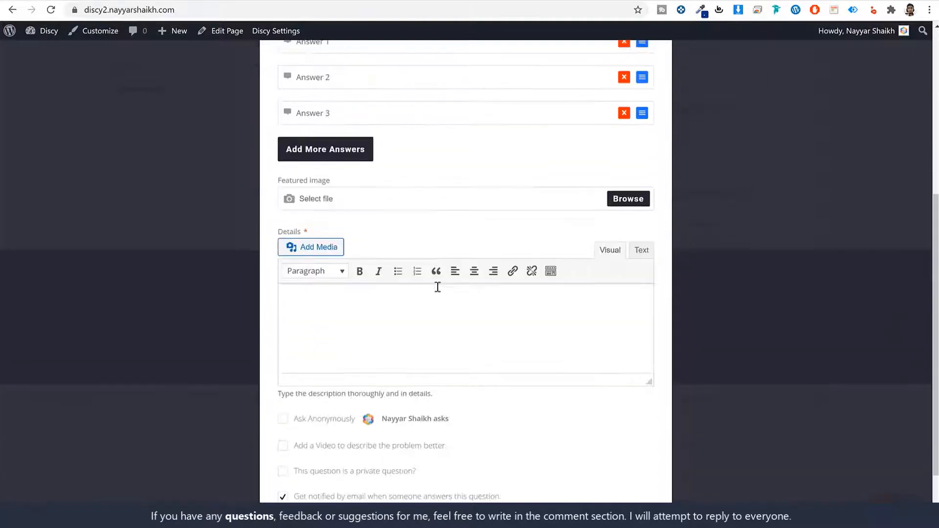
{"action": "scroll", "coordinate": [413, 220], "scroll_direction": "down", "scroll_amount": 2}
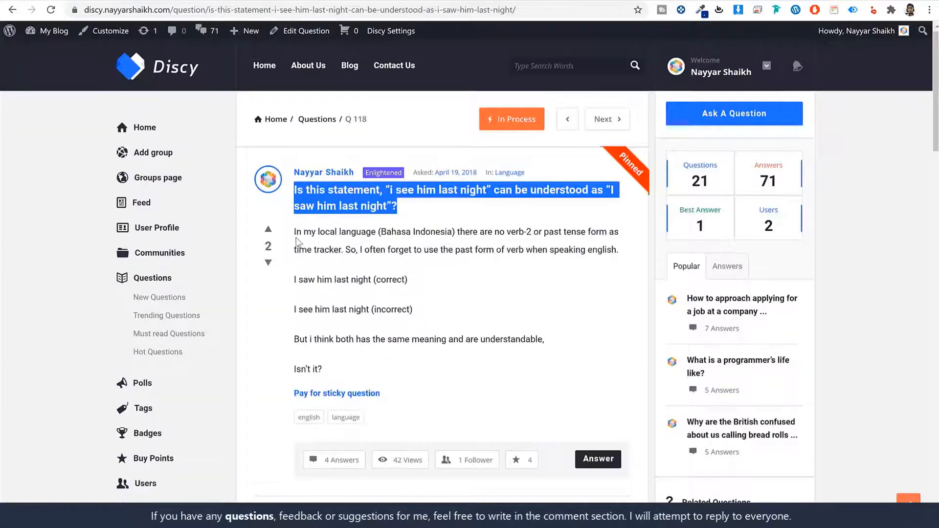
Step: Paste the demo question's first paragraph into Details, accept the terms, and publish
{"action": "left_click_drag", "start_coordinate": [295, 233], "coordinate": [628, 254]}
{"action": "left_click", "coordinate": [357, 2]}
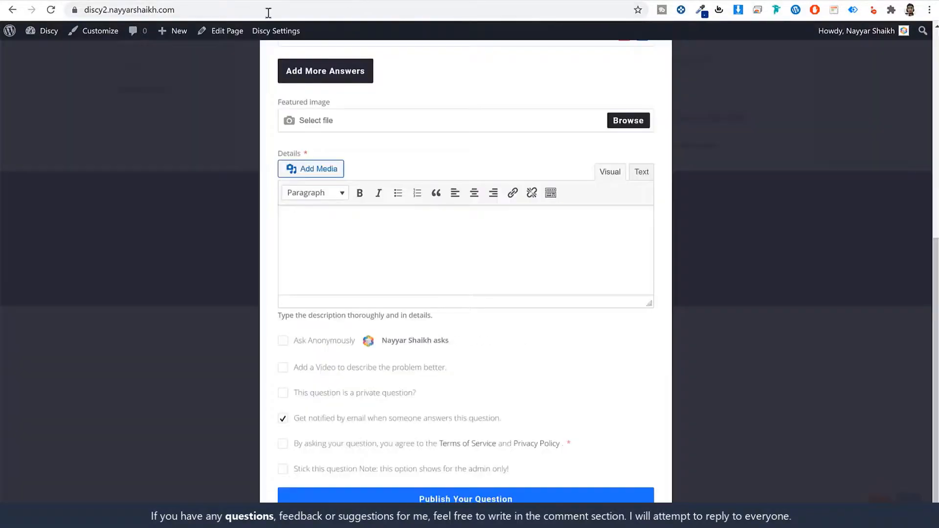
{"action": "left_click", "coordinate": [436, 243]}
{"action": "key", "text": "ctrl+v"}
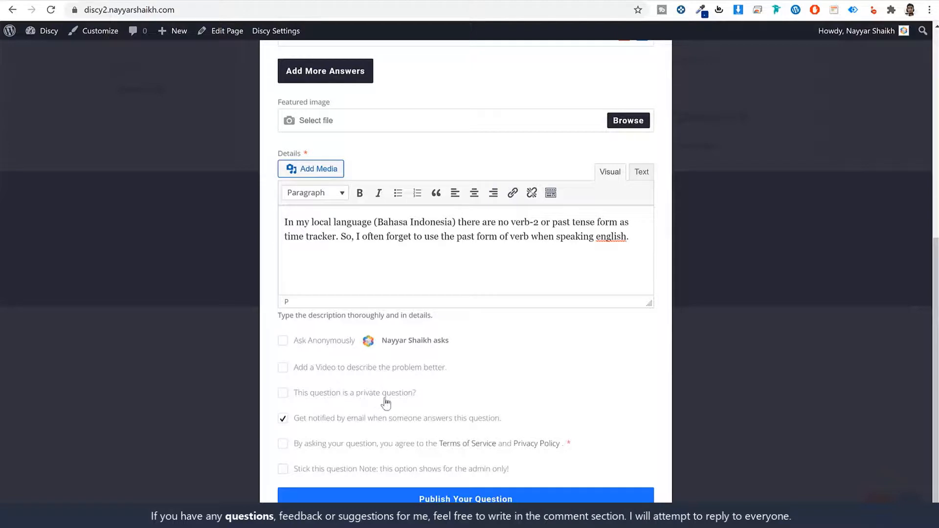
{"action": "left_click", "coordinate": [283, 444]}
{"action": "left_click", "coordinate": [534, 490]}
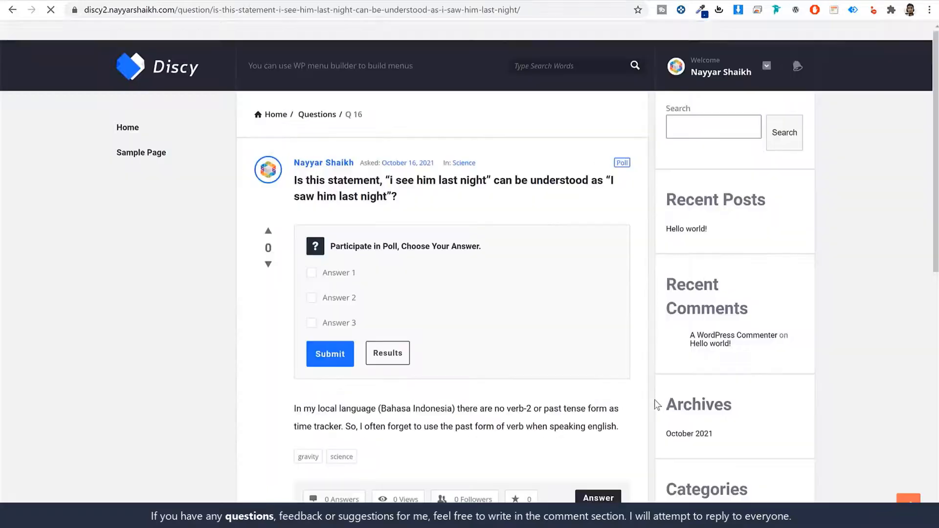
Step: Scroll through the published poll question's page, then go back to the homepage
{"action": "scroll", "coordinate": [809, 307], "scroll_direction": "down", "scroll_amount": 4}
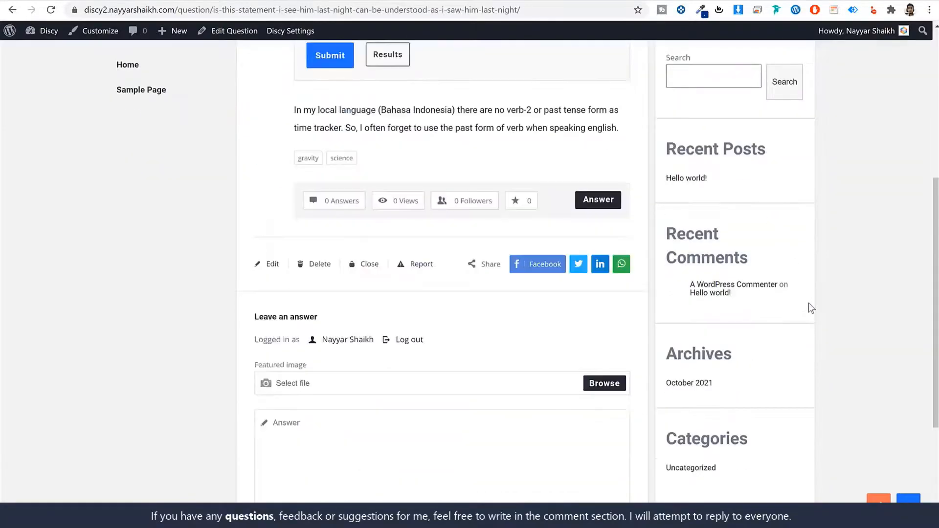
{"action": "scroll", "coordinate": [810, 307], "scroll_direction": "up", "scroll_amount": 4}
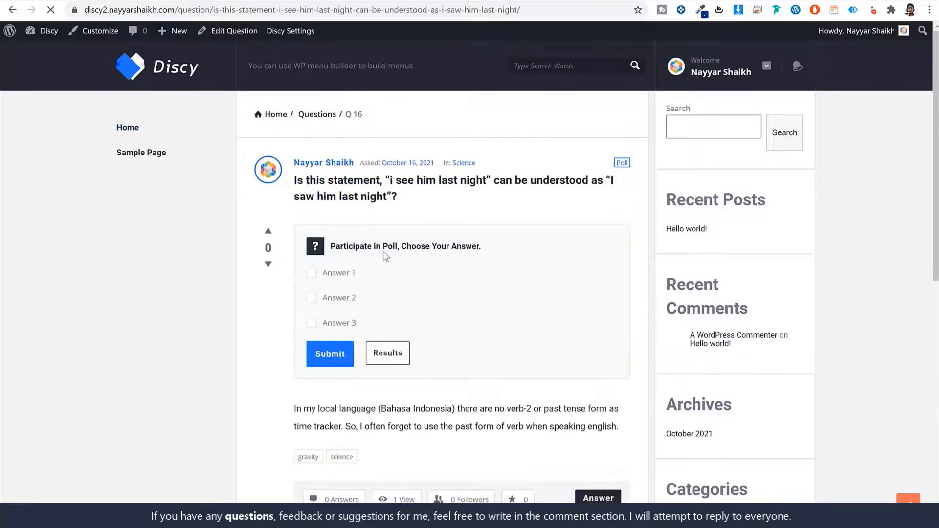
{"action": "scroll", "coordinate": [452, 264], "scroll_direction": "down", "scroll_amount": 10}
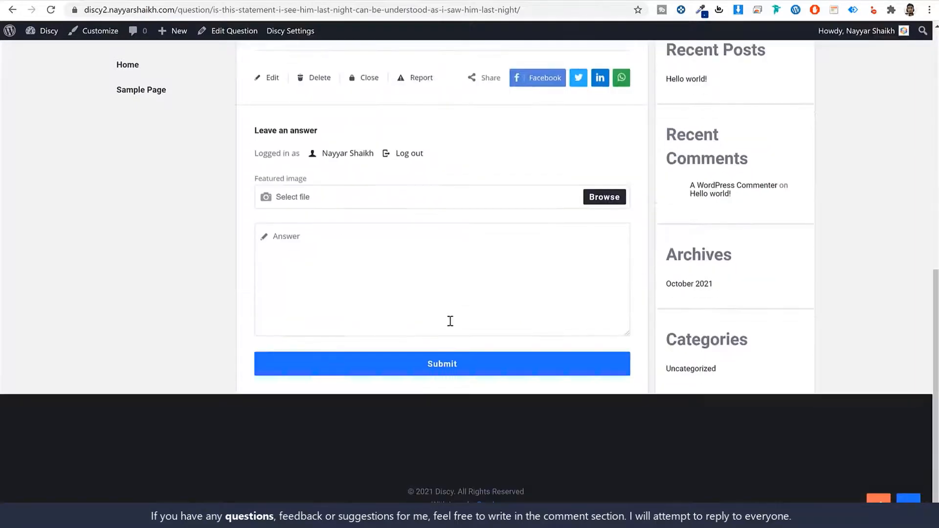
{"action": "scroll", "coordinate": [448, 321], "scroll_direction": "up", "scroll_amount": 10}
{"action": "key", "text": "alt+Left"}
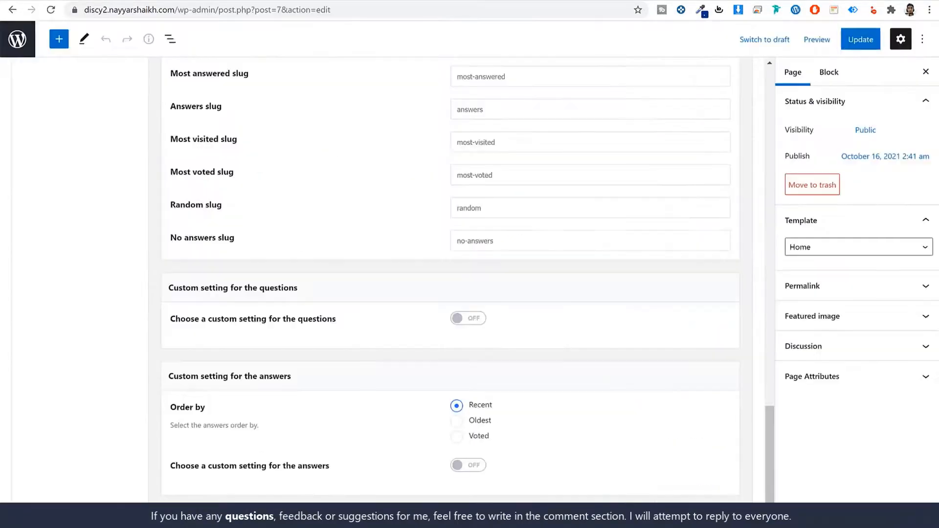
Step: Switch on 'Choose a custom setting for the questions' in the Home page's Discy settings
{"action": "scroll", "coordinate": [468, 229], "scroll_direction": "up", "scroll_amount": 6}
{"action": "scroll", "coordinate": [468, 239], "scroll_direction": "down", "scroll_amount": 2}
{"action": "scroll", "coordinate": [468, 239], "scroll_direction": "down", "scroll_amount": 5}
{"action": "left_click_drag", "start_coordinate": [262, 292], "coordinate": [223, 292]}
{"action": "left_click_drag", "start_coordinate": [204, 376], "coordinate": [322, 380]}
{"action": "left_click", "coordinate": [321, 335]}
{"action": "left_click", "coordinate": [481, 323]}
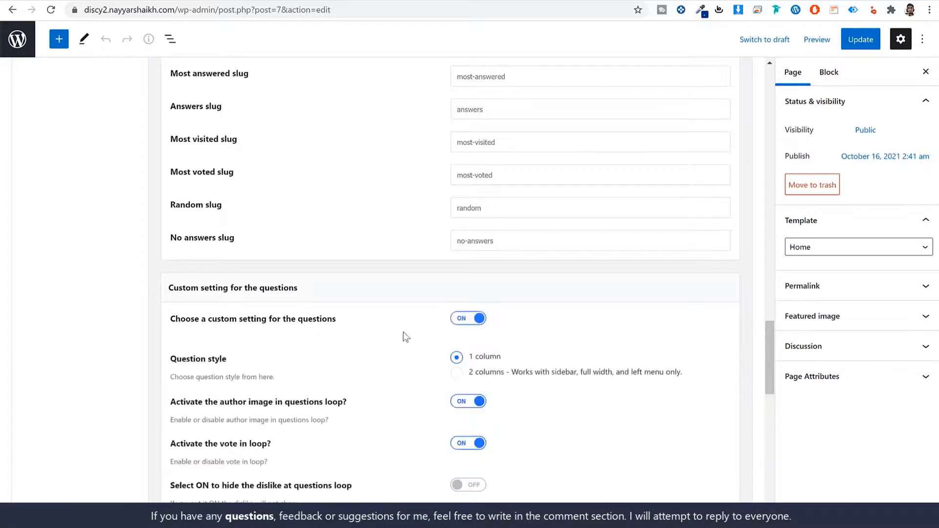
Step: Turn on 'hide the dislike at questions loop' for the homepage
{"action": "left_click_drag", "start_coordinate": [194, 290], "coordinate": [339, 295]}
{"action": "scroll", "coordinate": [338, 296], "scroll_direction": "down", "scroll_amount": 3}
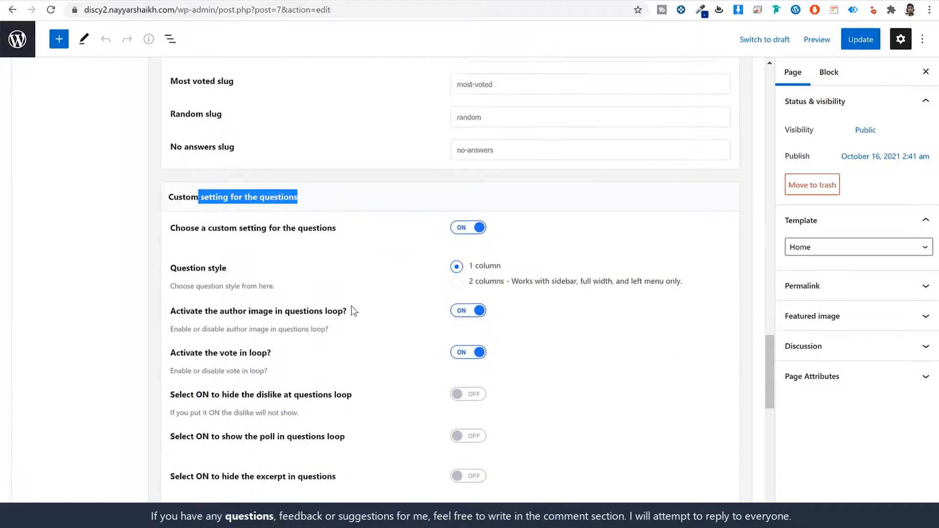
{"action": "left_click_drag", "start_coordinate": [208, 202], "coordinate": [257, 204]}
{"action": "left_click_drag", "start_coordinate": [332, 206], "coordinate": [334, 206]}
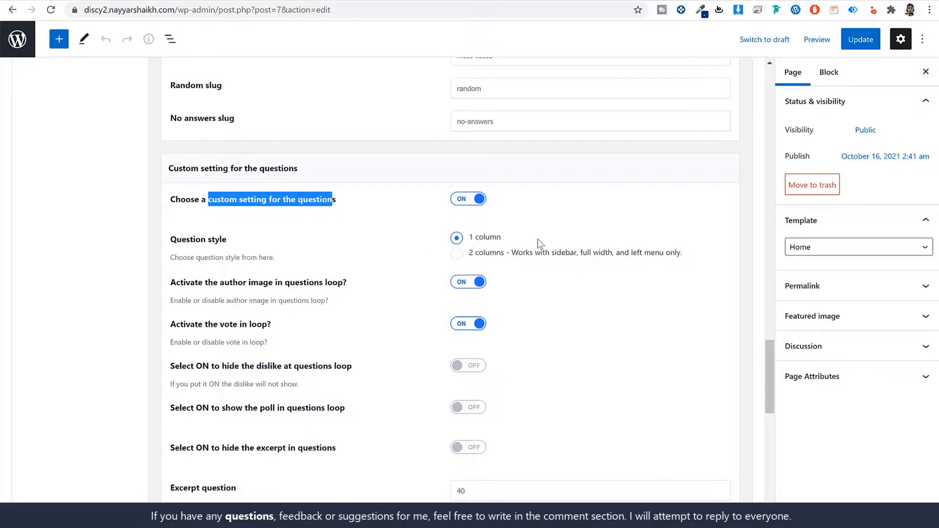
{"action": "left_click", "coordinate": [576, 236]}
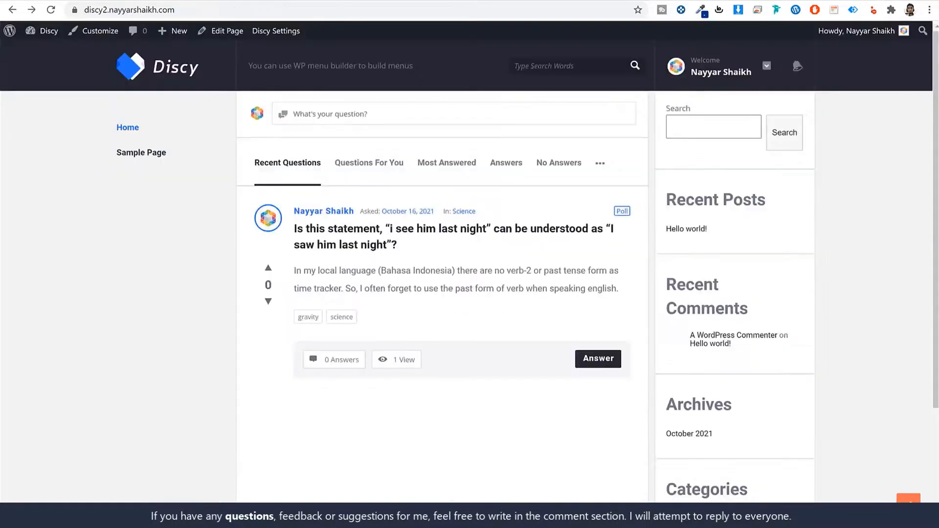
{"action": "mouse_move", "coordinate": [259, 228]}
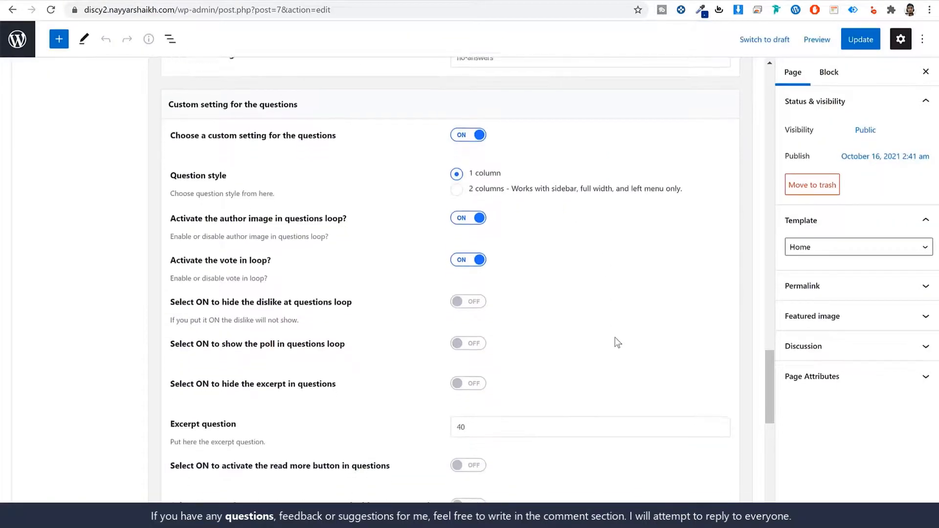
{"action": "scroll", "coordinate": [260, 258], "scroll_direction": "down", "scroll_amount": 1}
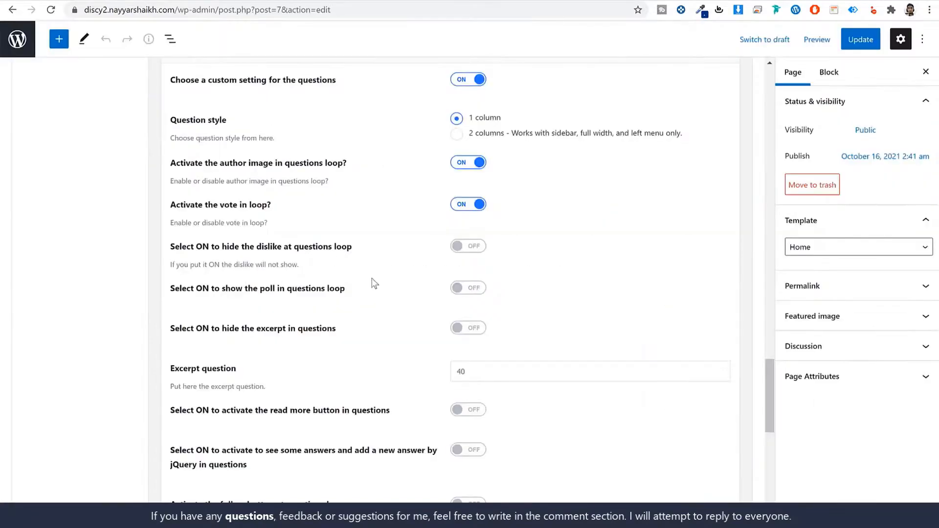
{"action": "left_click", "coordinate": [464, 246]}
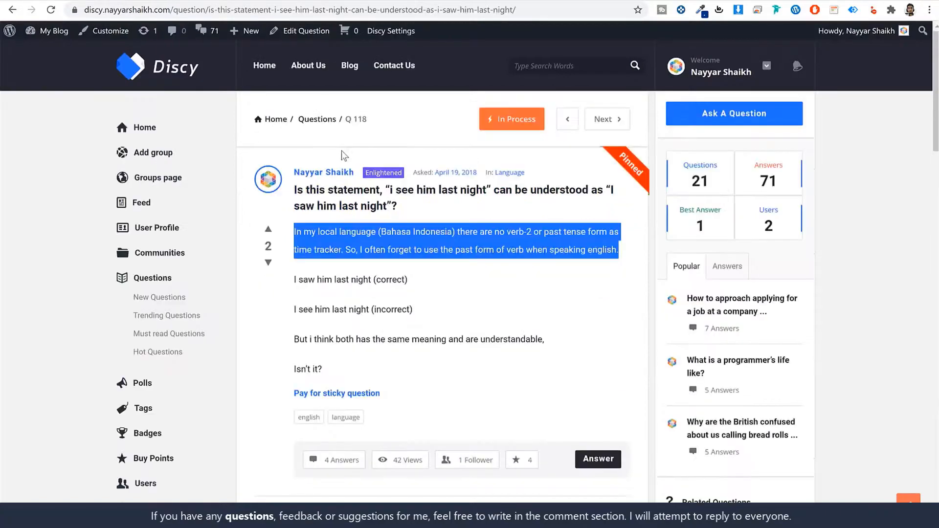
Step: Review the demo site's Language category question listing
{"action": "key", "text": "alt+Left"}
{"action": "scroll", "coordinate": [459, 318], "scroll_direction": "down", "scroll_amount": 5}
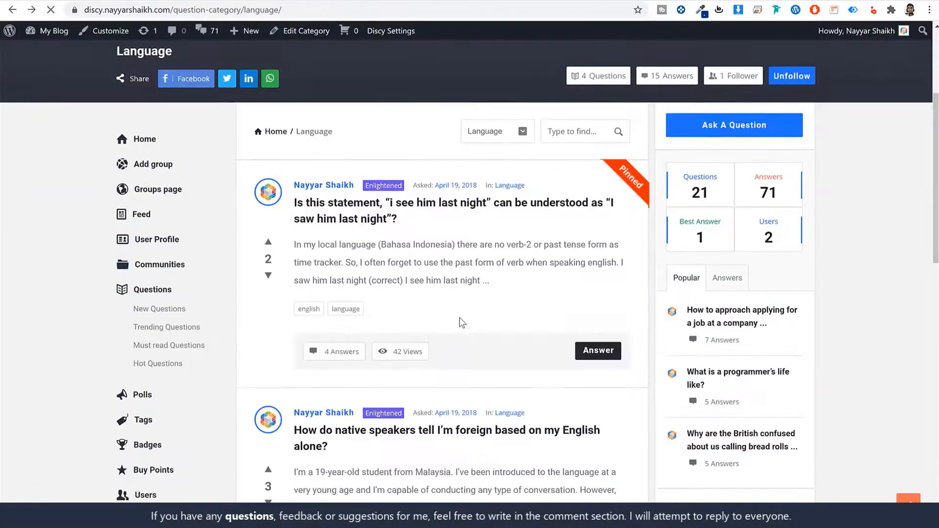
{"action": "scroll", "coordinate": [386, 271], "scroll_direction": "down", "scroll_amount": 10}
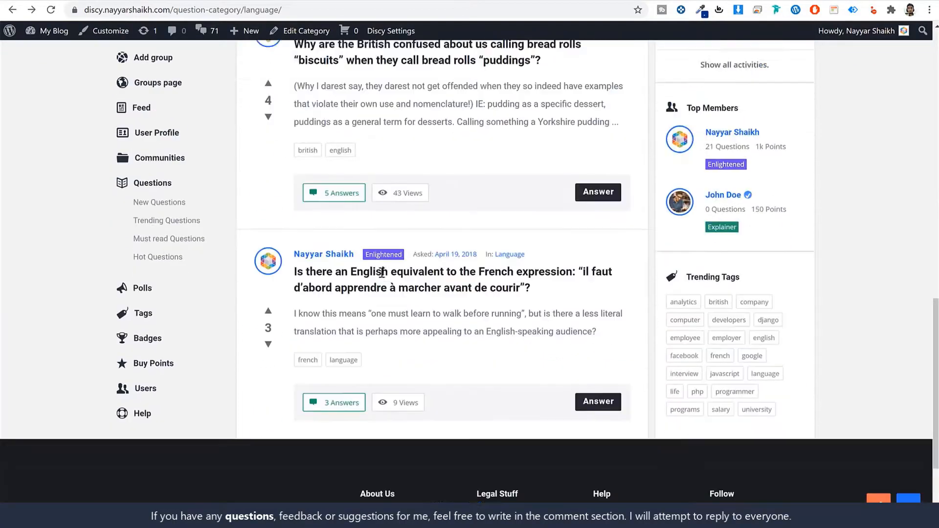
{"action": "scroll", "coordinate": [395, 311], "scroll_direction": "up", "scroll_amount": 8}
{"action": "scroll", "coordinate": [395, 312], "scroll_direction": "up", "scroll_amount": 7}
Step: View the own site's poll question page, then return to the homepage
{"action": "left_click", "coordinate": [379, 0]}
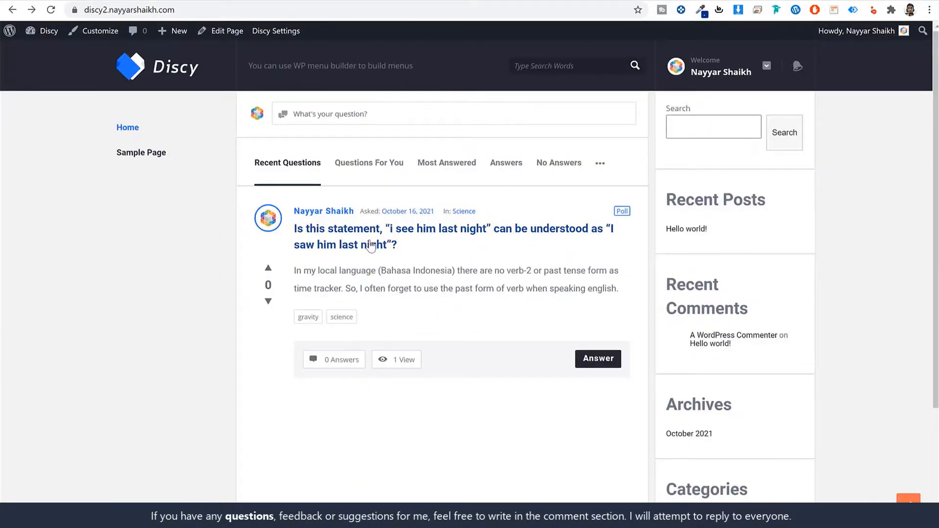
{"action": "left_click", "coordinate": [374, 245]}
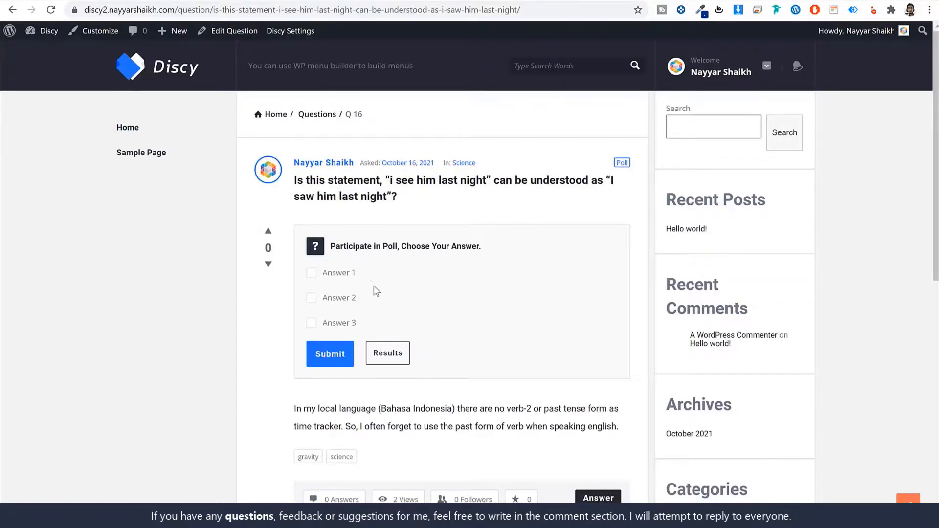
{"action": "key", "text": "alt+Left"}
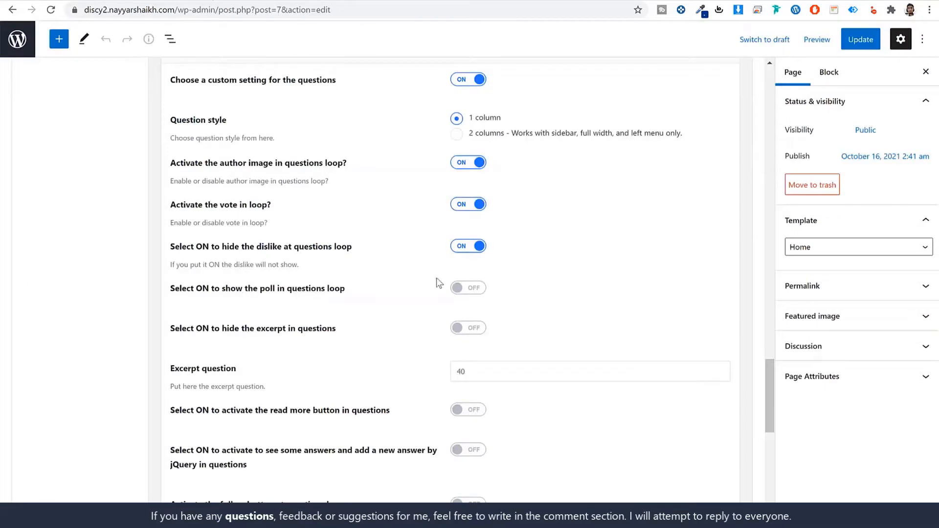
Step: Enable 'show the poll in questions loop', update the Home page, and reload the live homepage
{"action": "left_click", "coordinate": [472, 290]}
{"action": "left_click", "coordinate": [872, 42]}
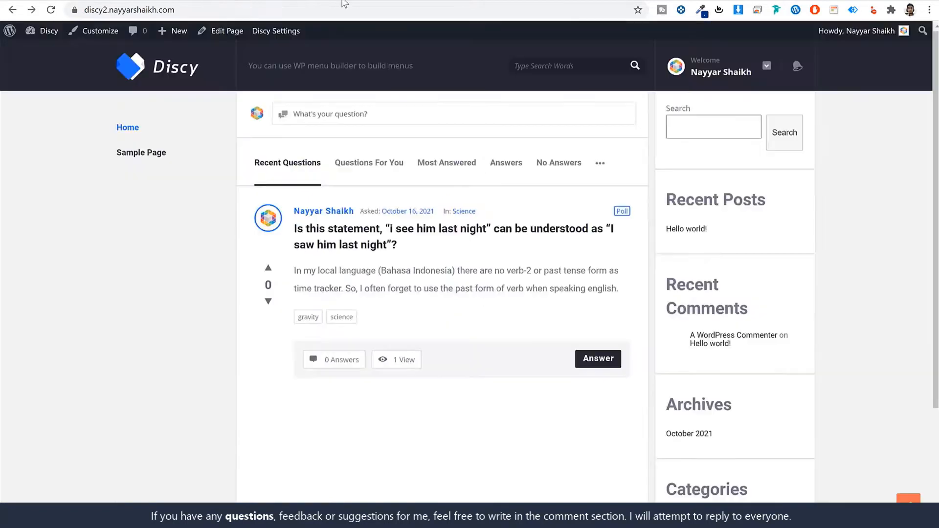
{"action": "left_click", "coordinate": [347, 11]}
{"action": "key", "text": "Return"}
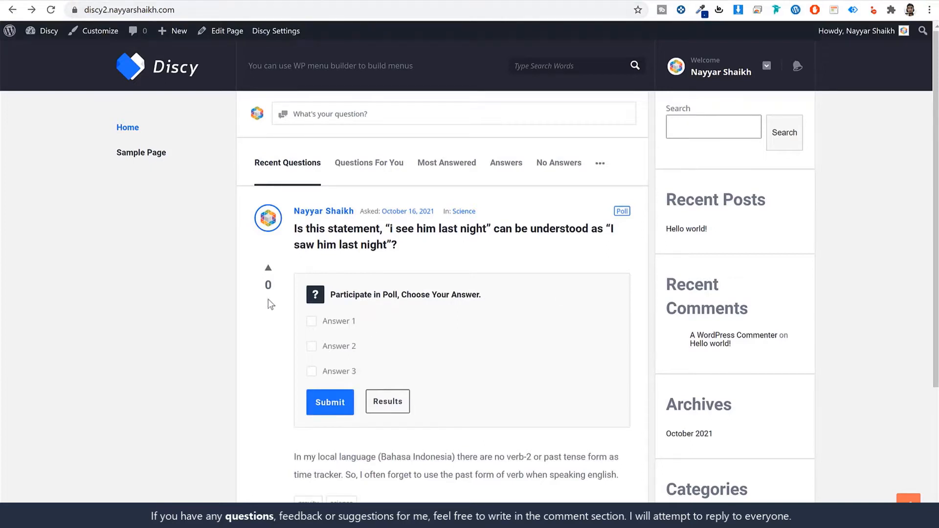
Step: Turn on the read more option for questions in the Home page settings
{"action": "left_click", "coordinate": [268, 1]}
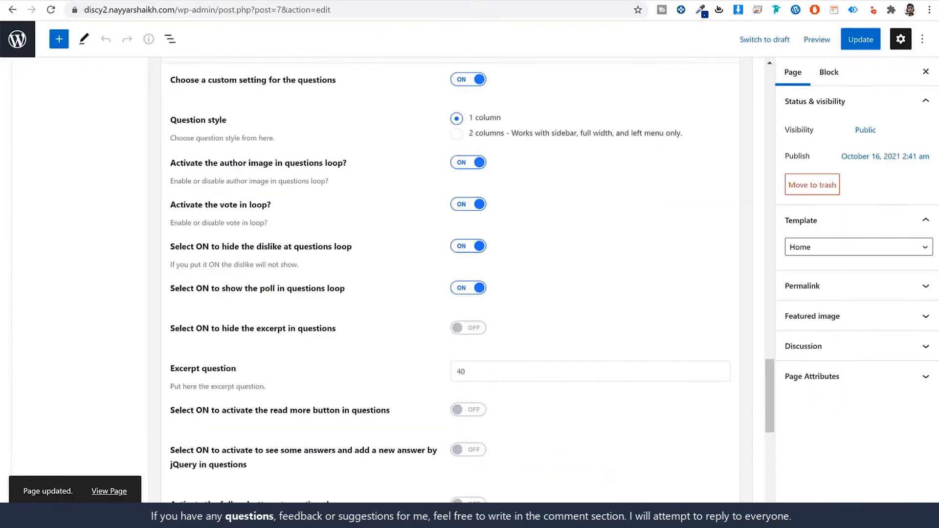
{"action": "left_click", "coordinate": [464, 290]}
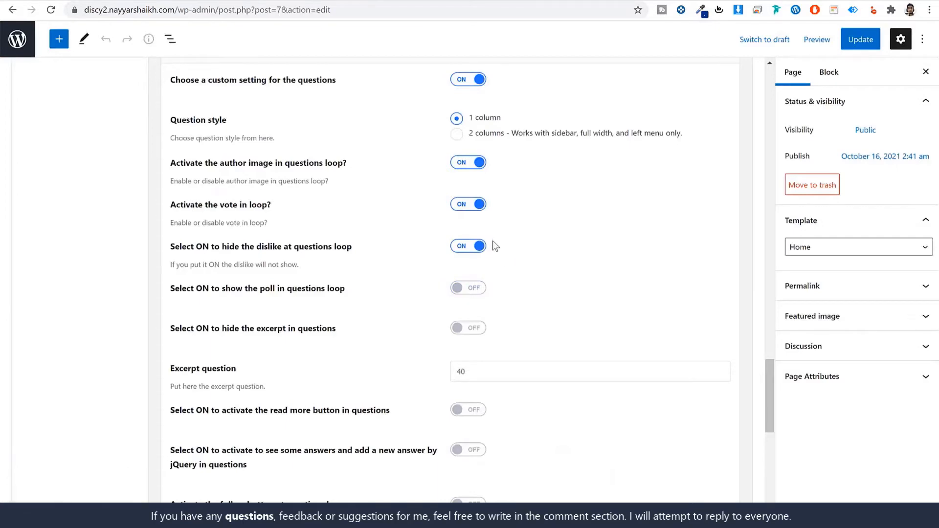
{"action": "scroll", "coordinate": [603, 286], "scroll_direction": "down", "scroll_amount": 4}
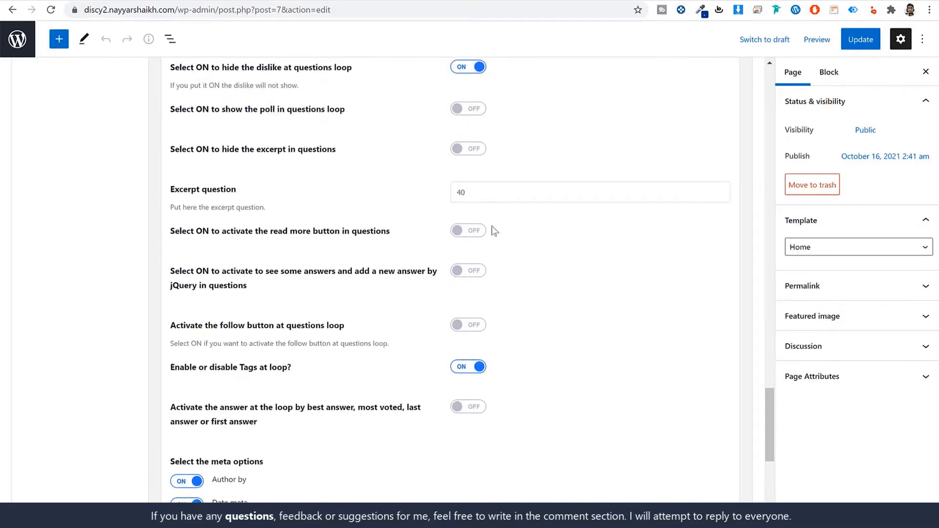
{"action": "scroll", "coordinate": [452, 256], "scroll_direction": "down", "scroll_amount": 1}
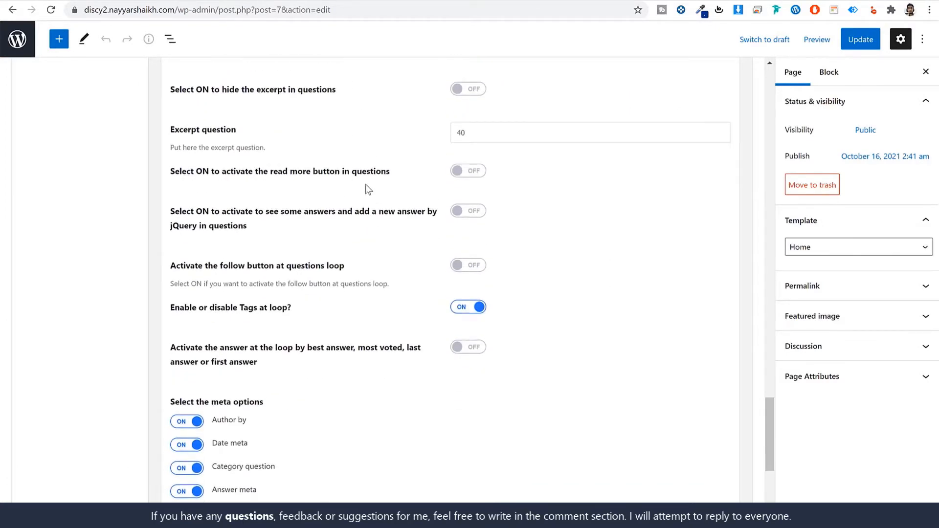
{"action": "left_click", "coordinate": [476, 173]}
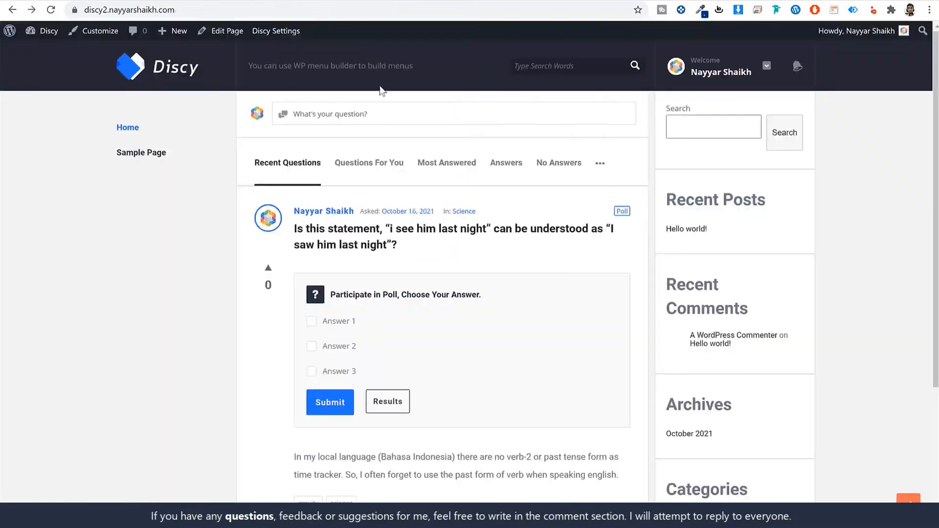
{"action": "scroll", "coordinate": [440, 406], "scroll_direction": "down", "scroll_amount": 3}
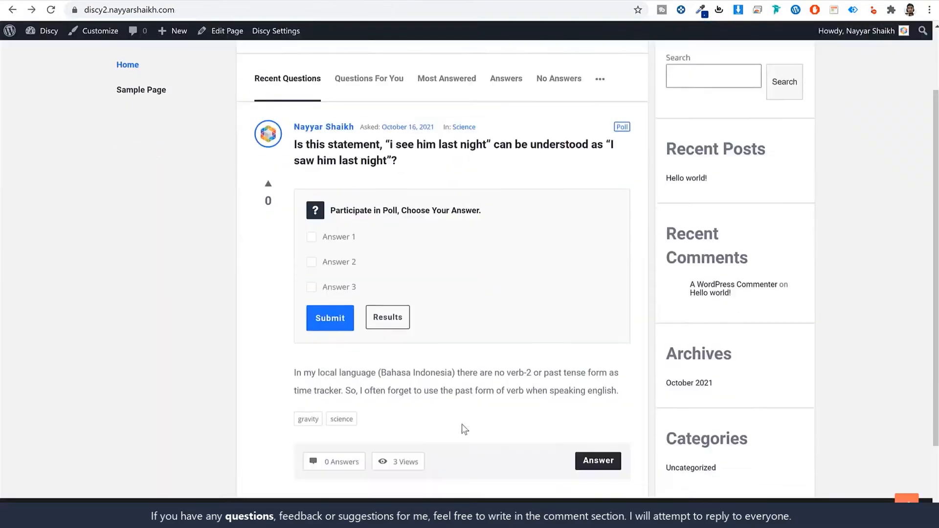